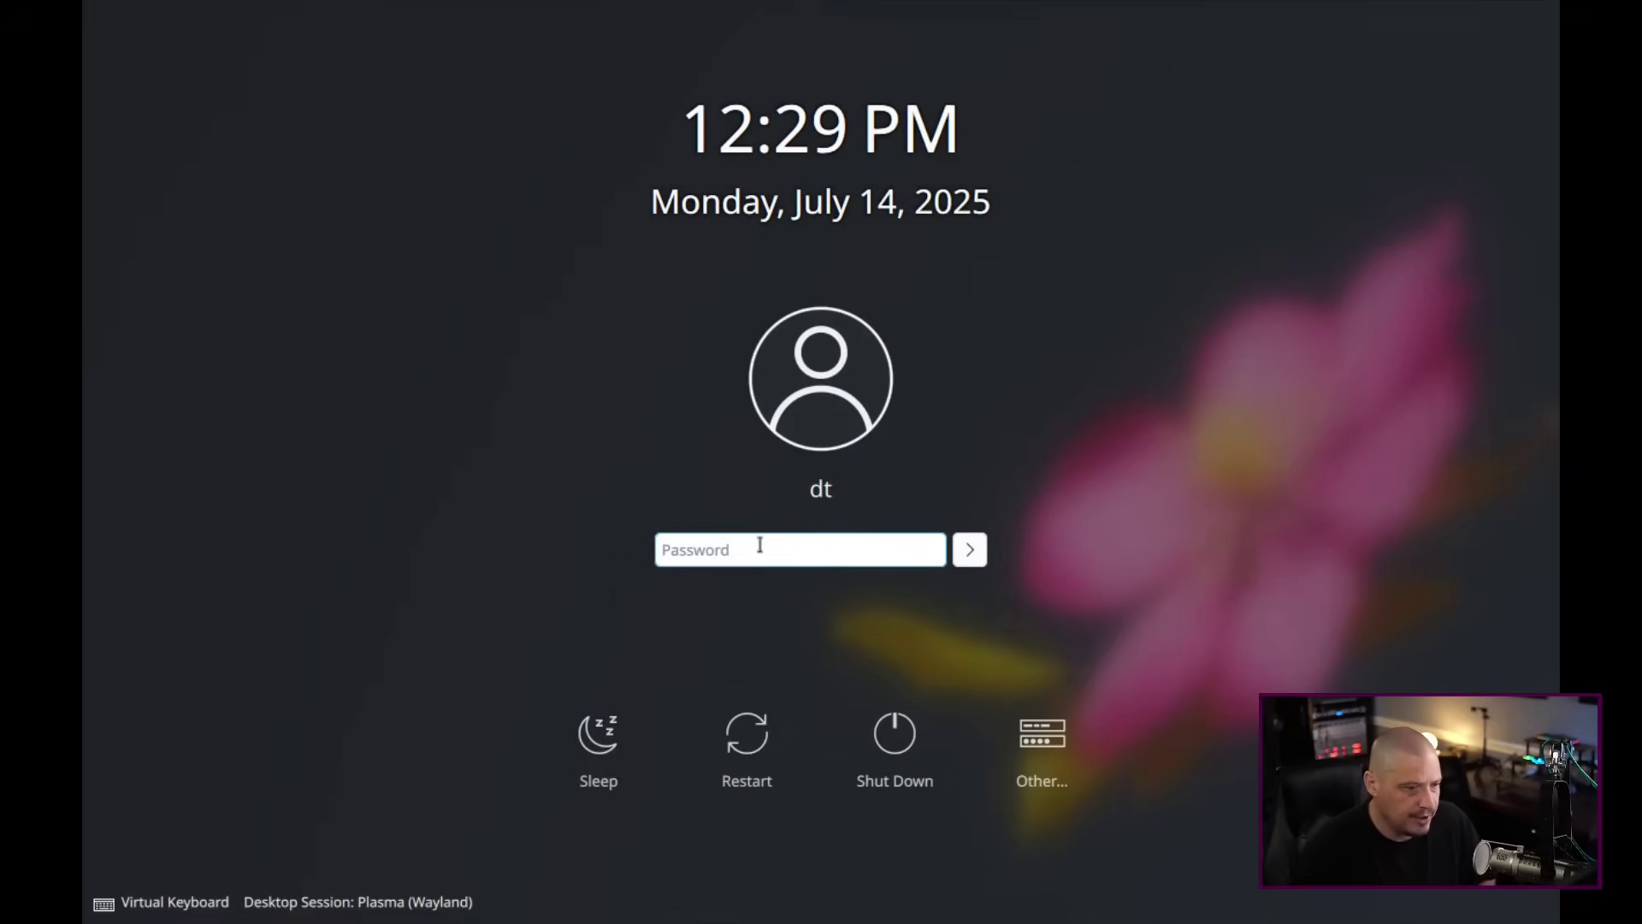
Type the account password into the SDDM login screen's password field.
type("••")
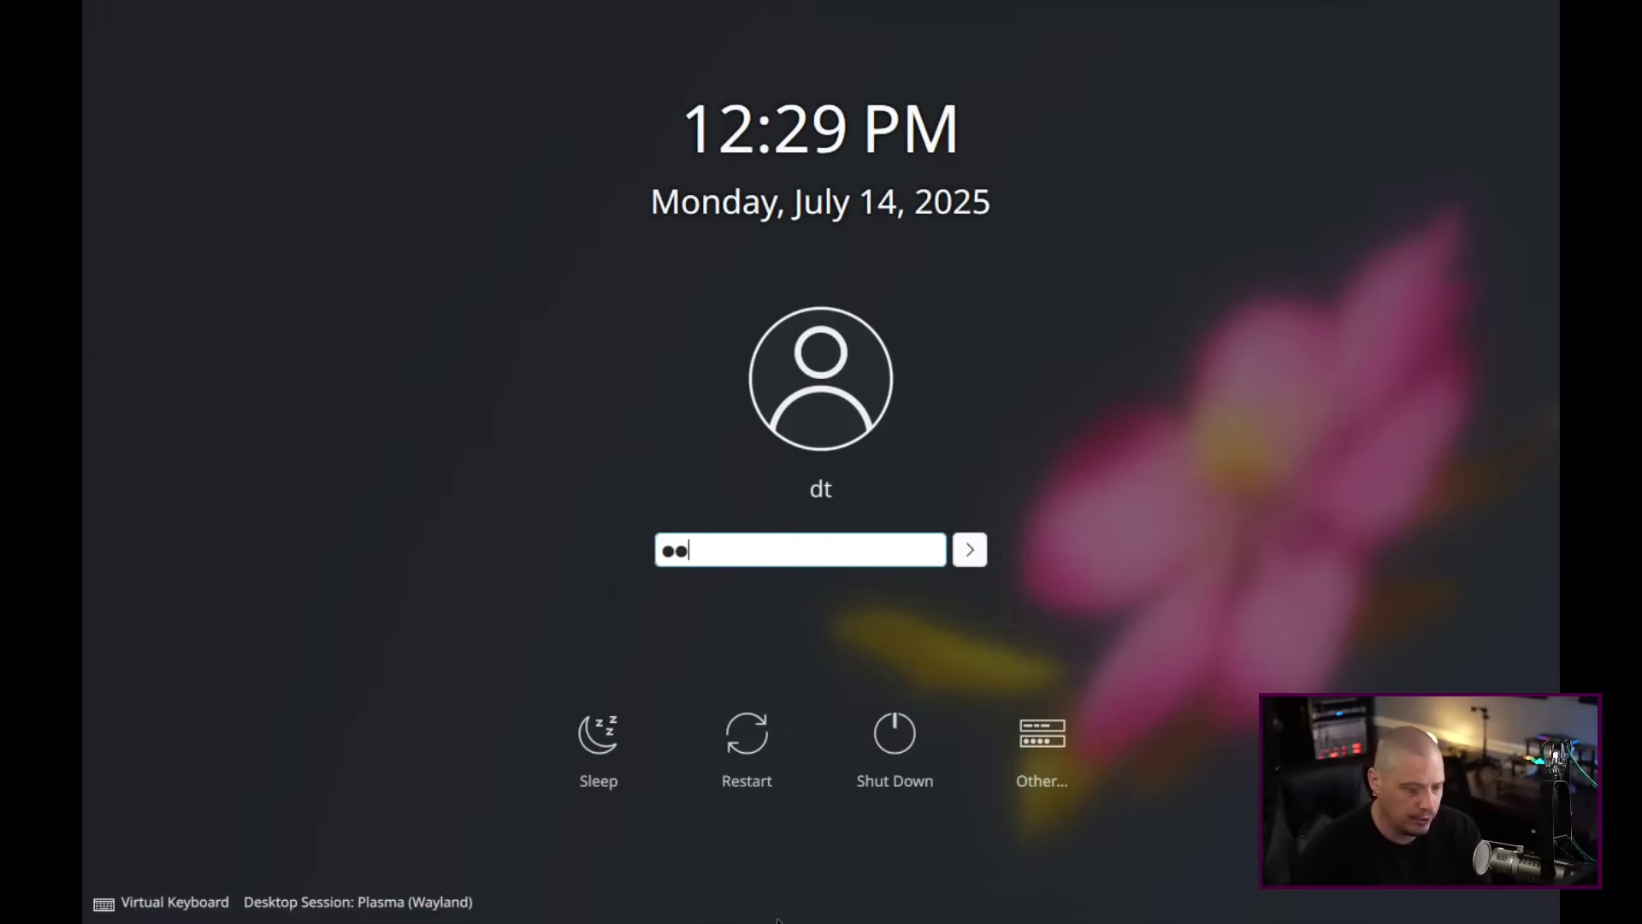
Submit the password to log into the Plasma (Wayland) session.
key("Return")
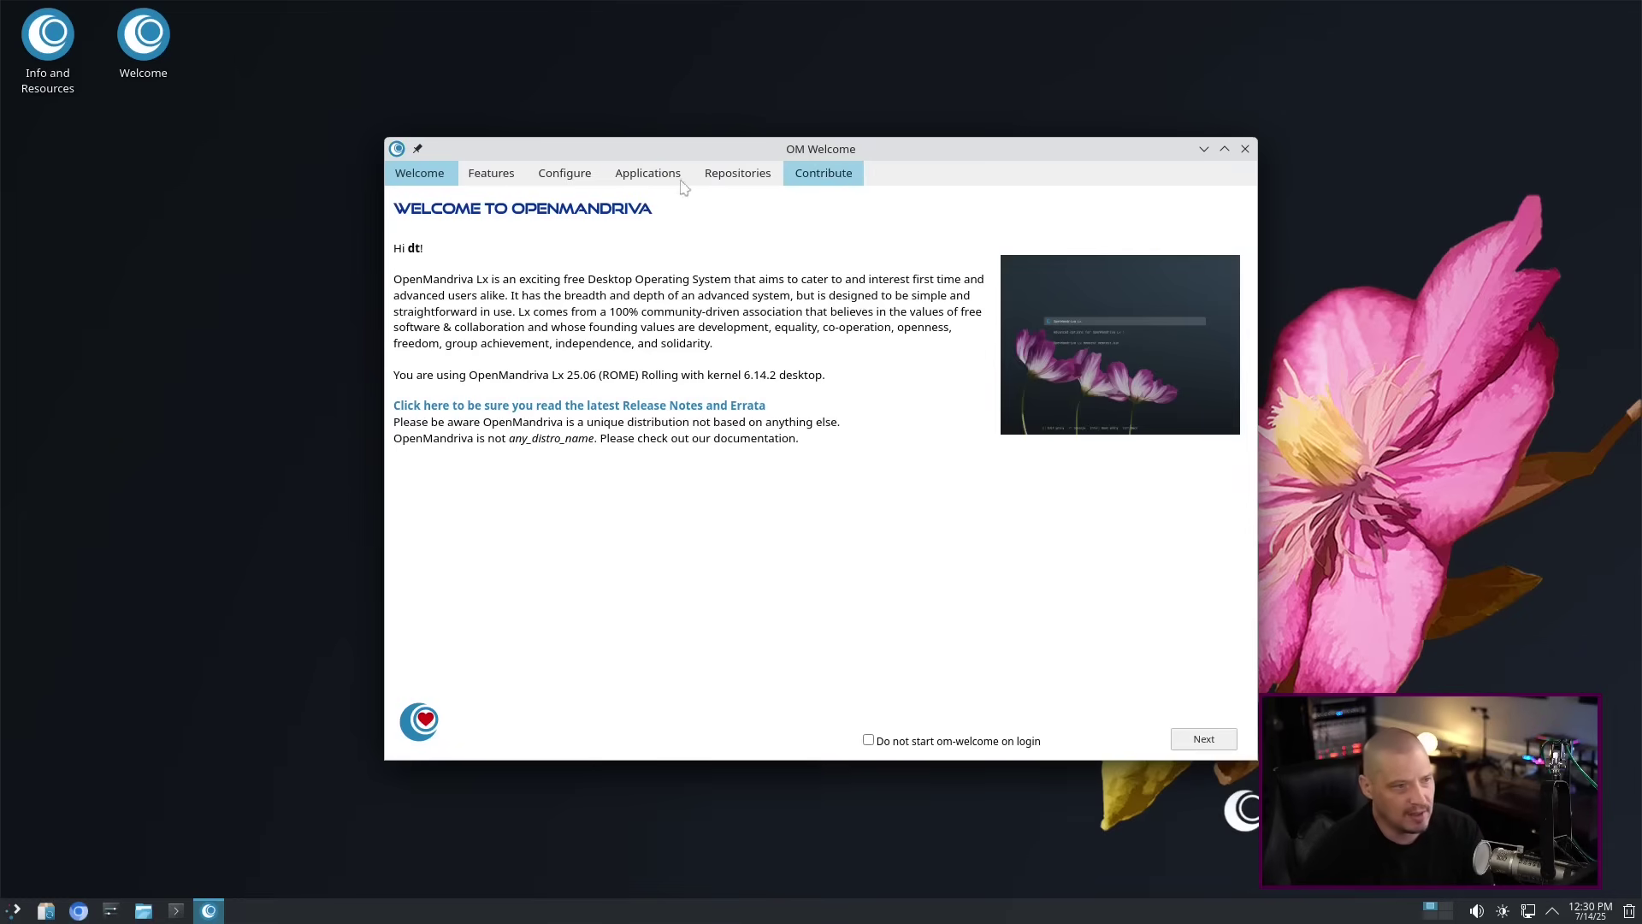
Open the Features page and read the Kernel and KDE Plasma entries.
left_click(484, 174)
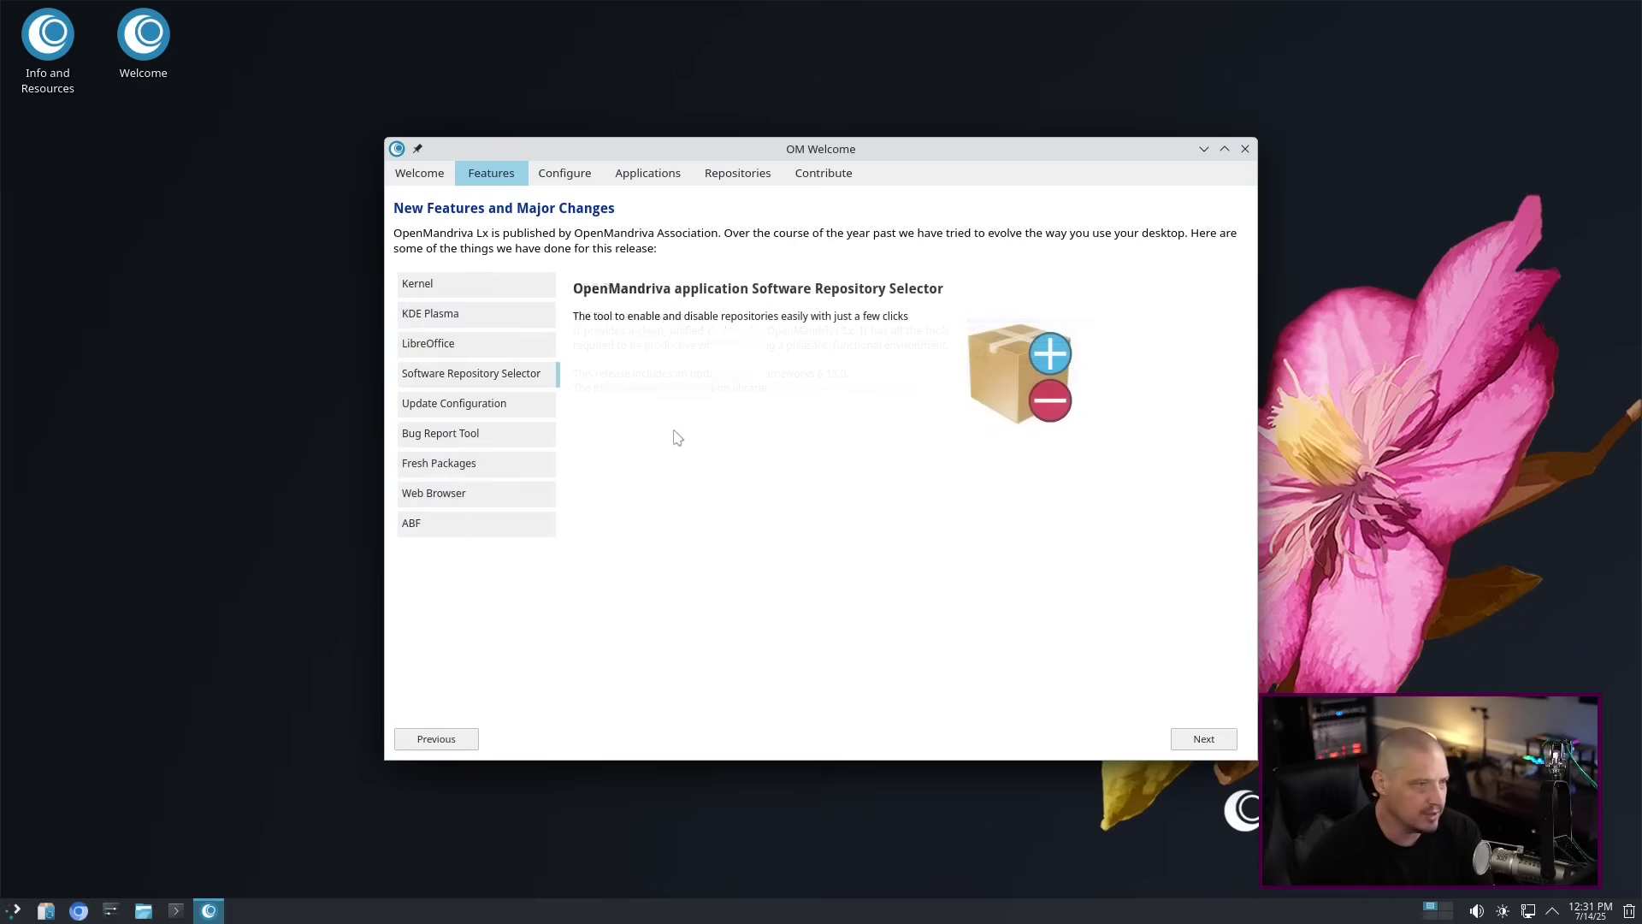
left_click(416, 179)
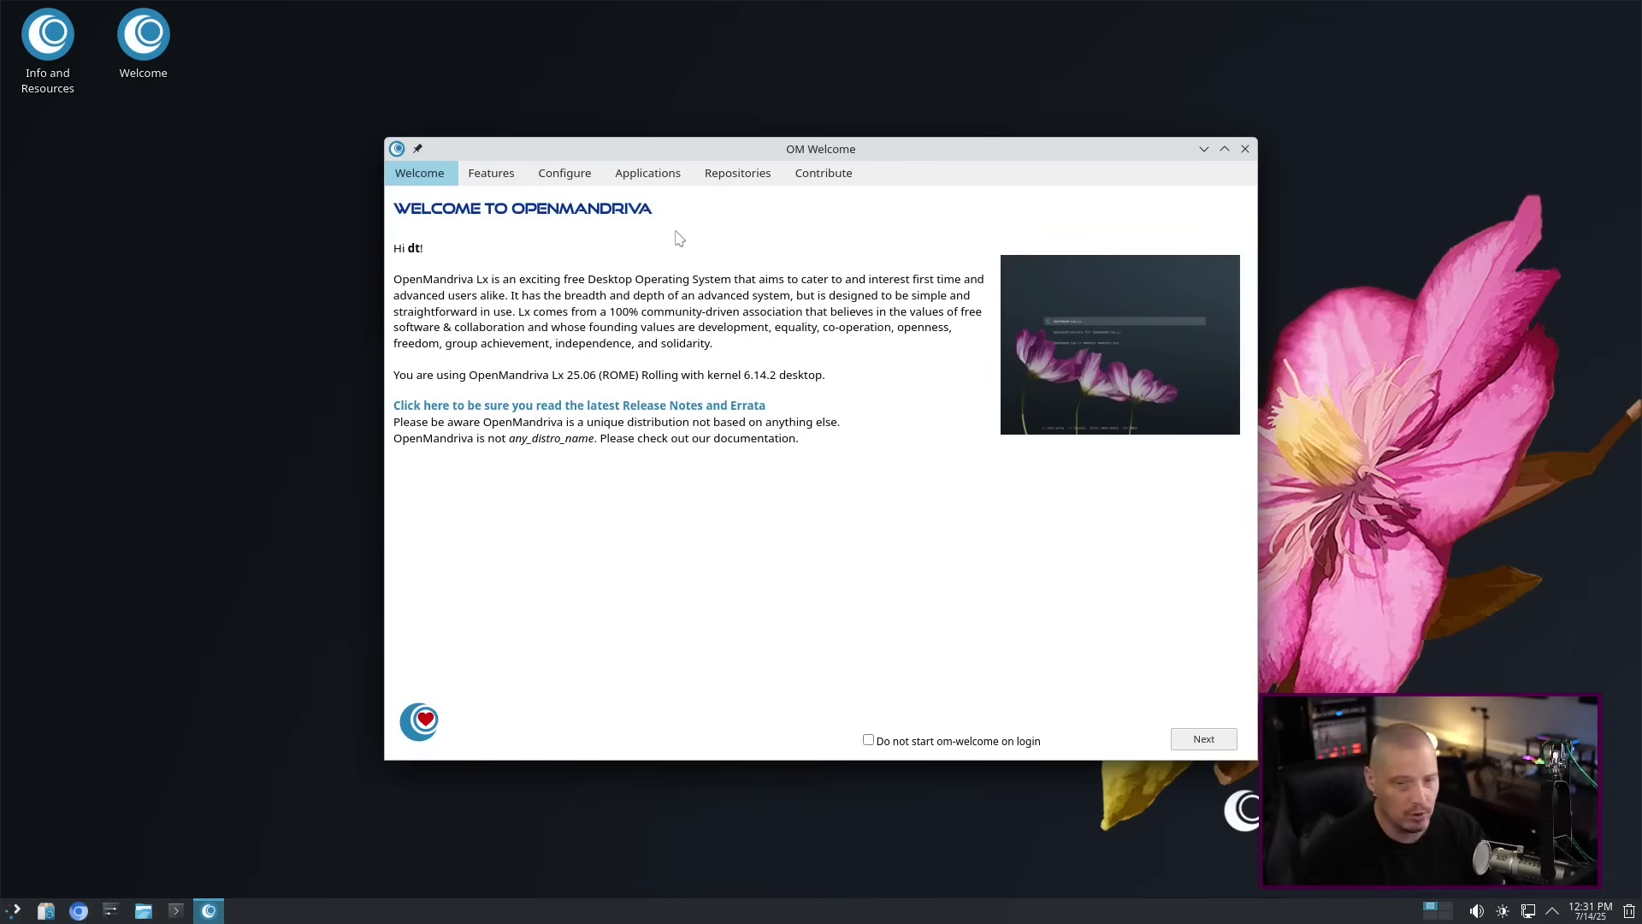
left_click(486, 176)
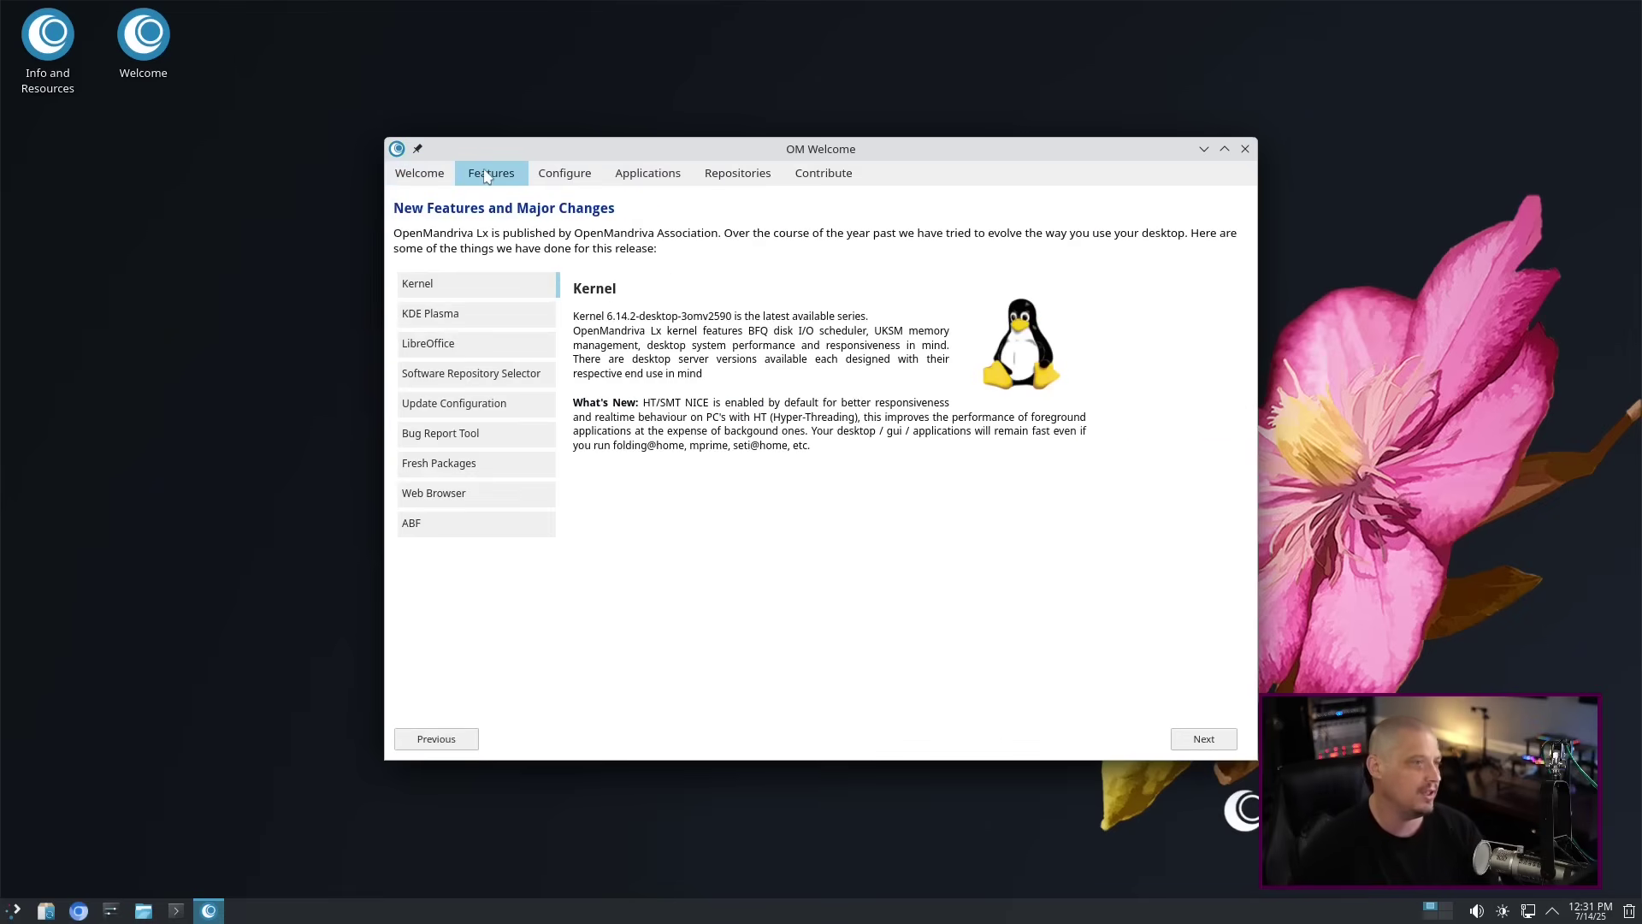
left_click(445, 310)
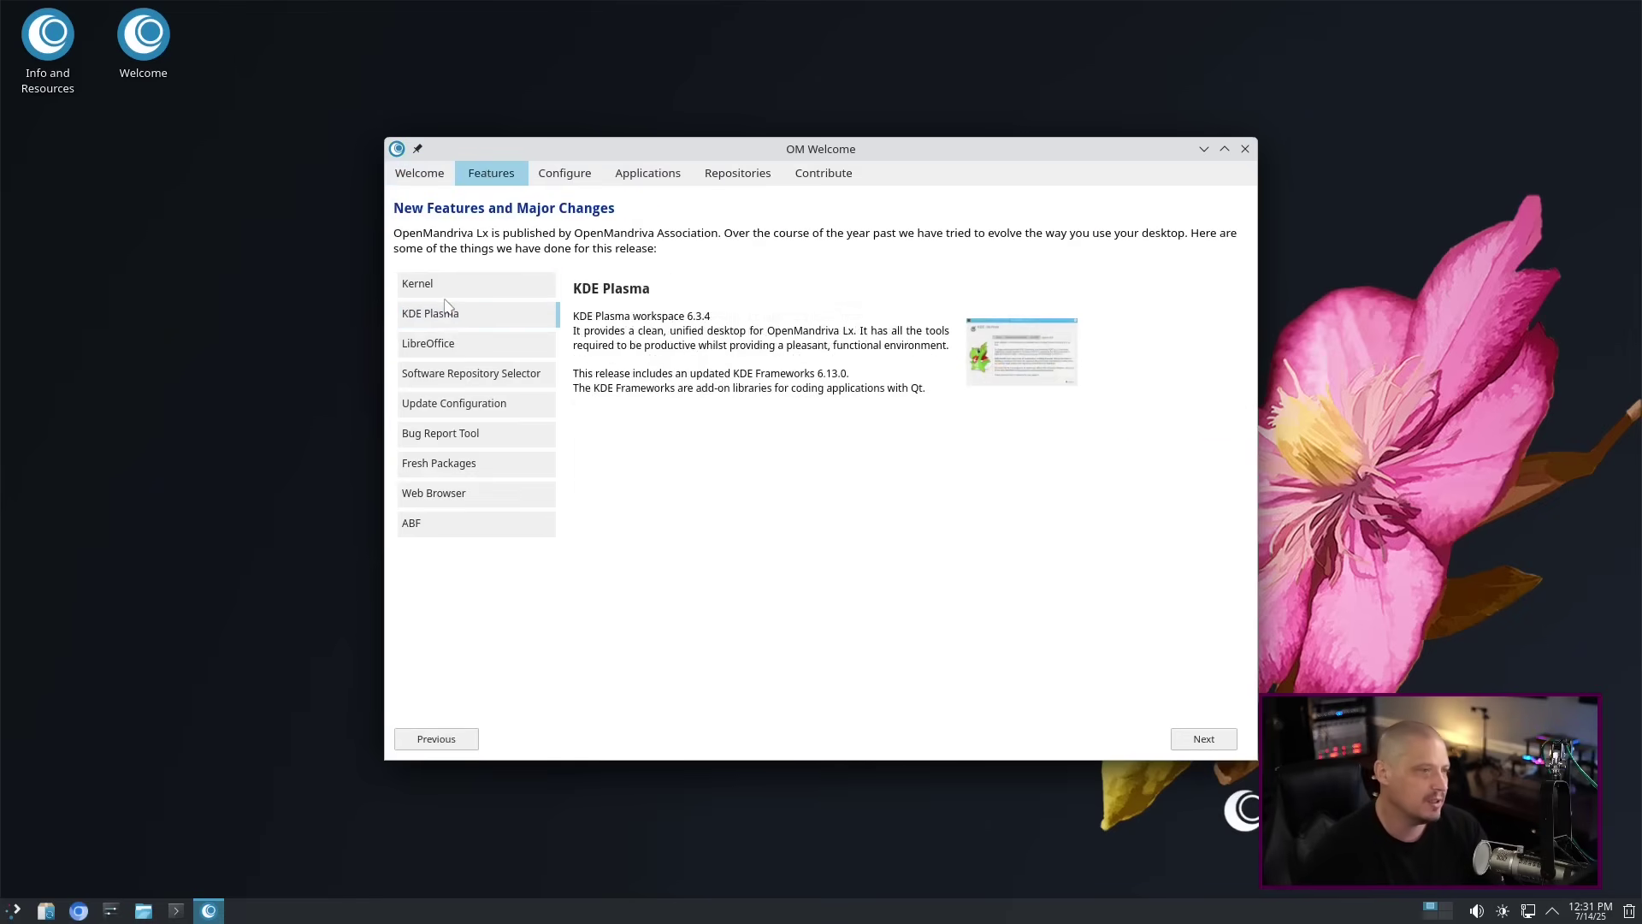
left_click(450, 292)
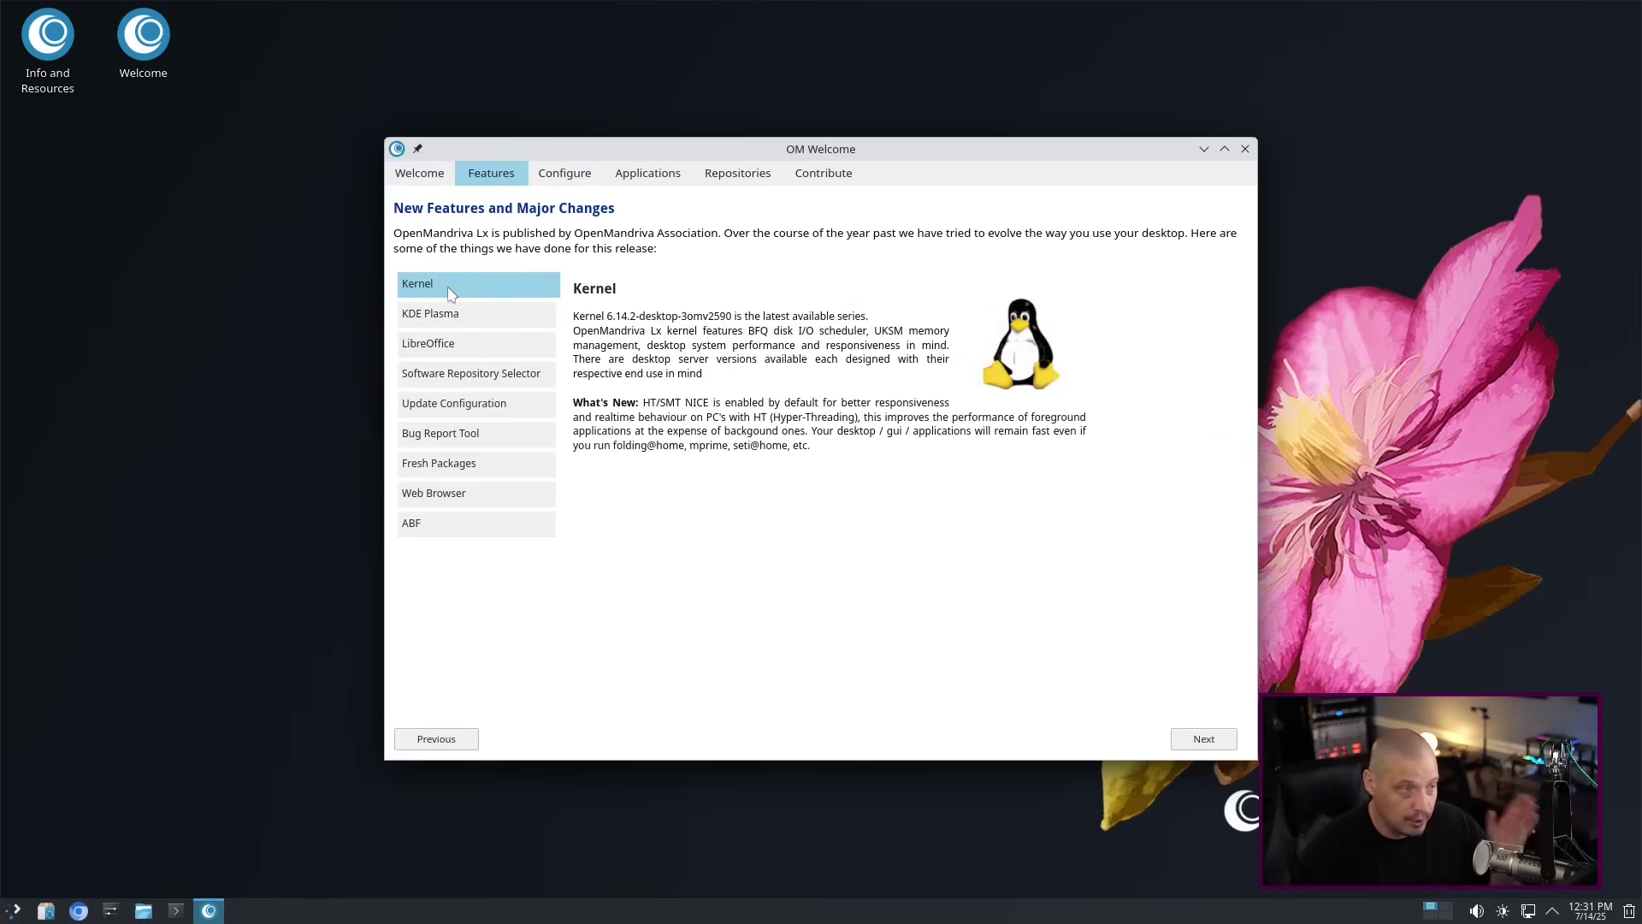
left_click(467, 318)
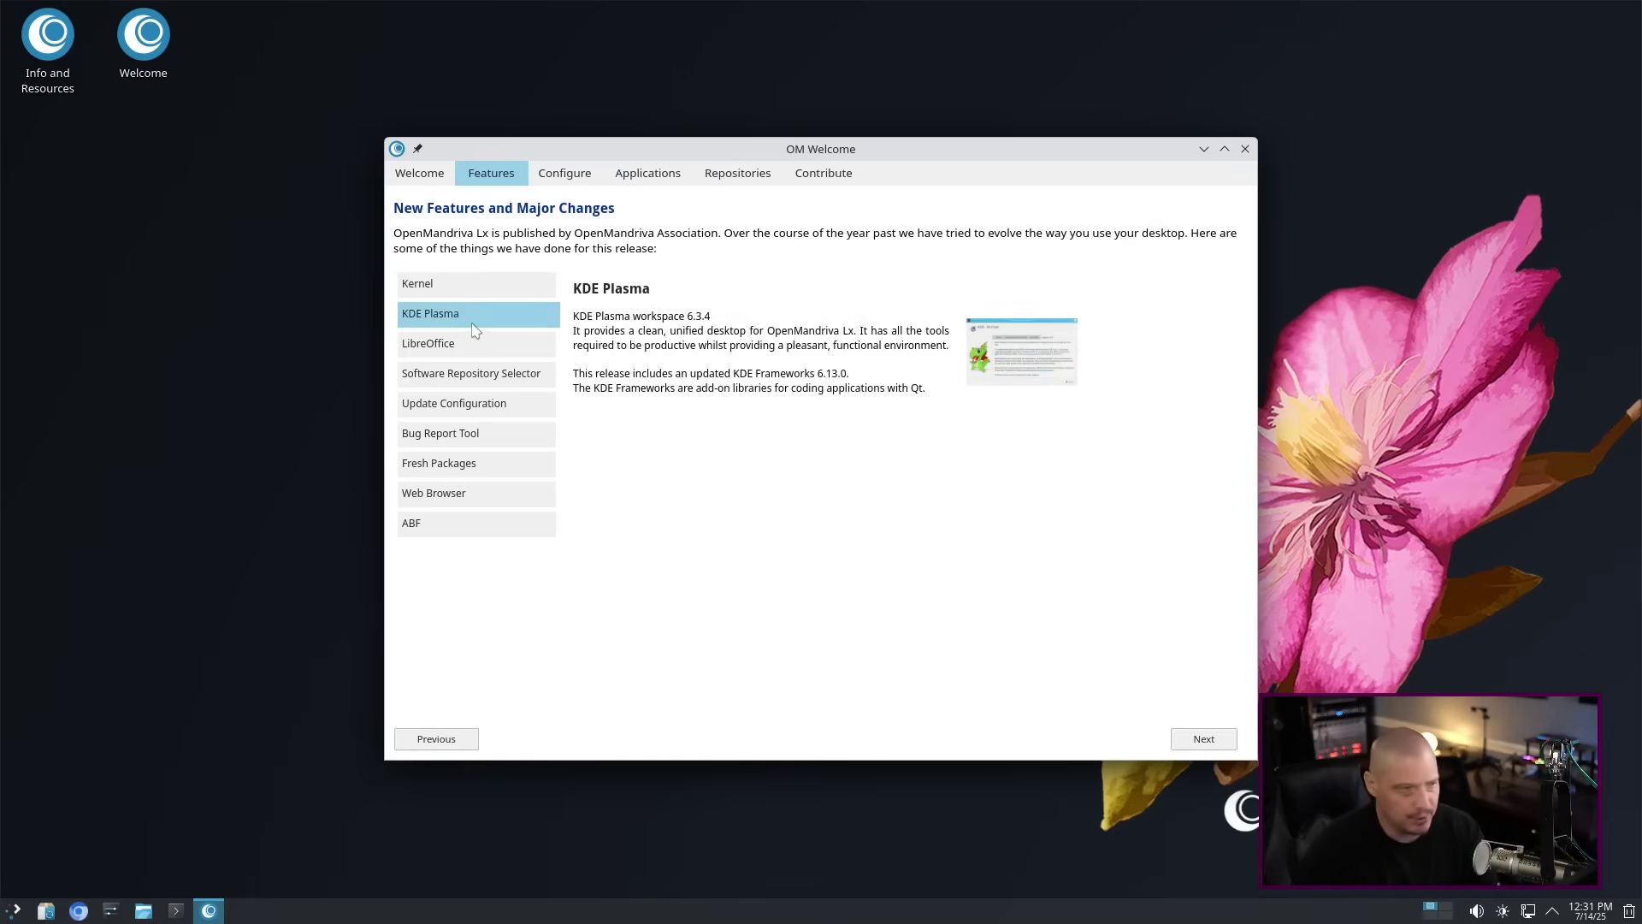
Read the LibreOffice, Software Repository Selector and Web Browser feature descriptions.
left_click(441, 339)
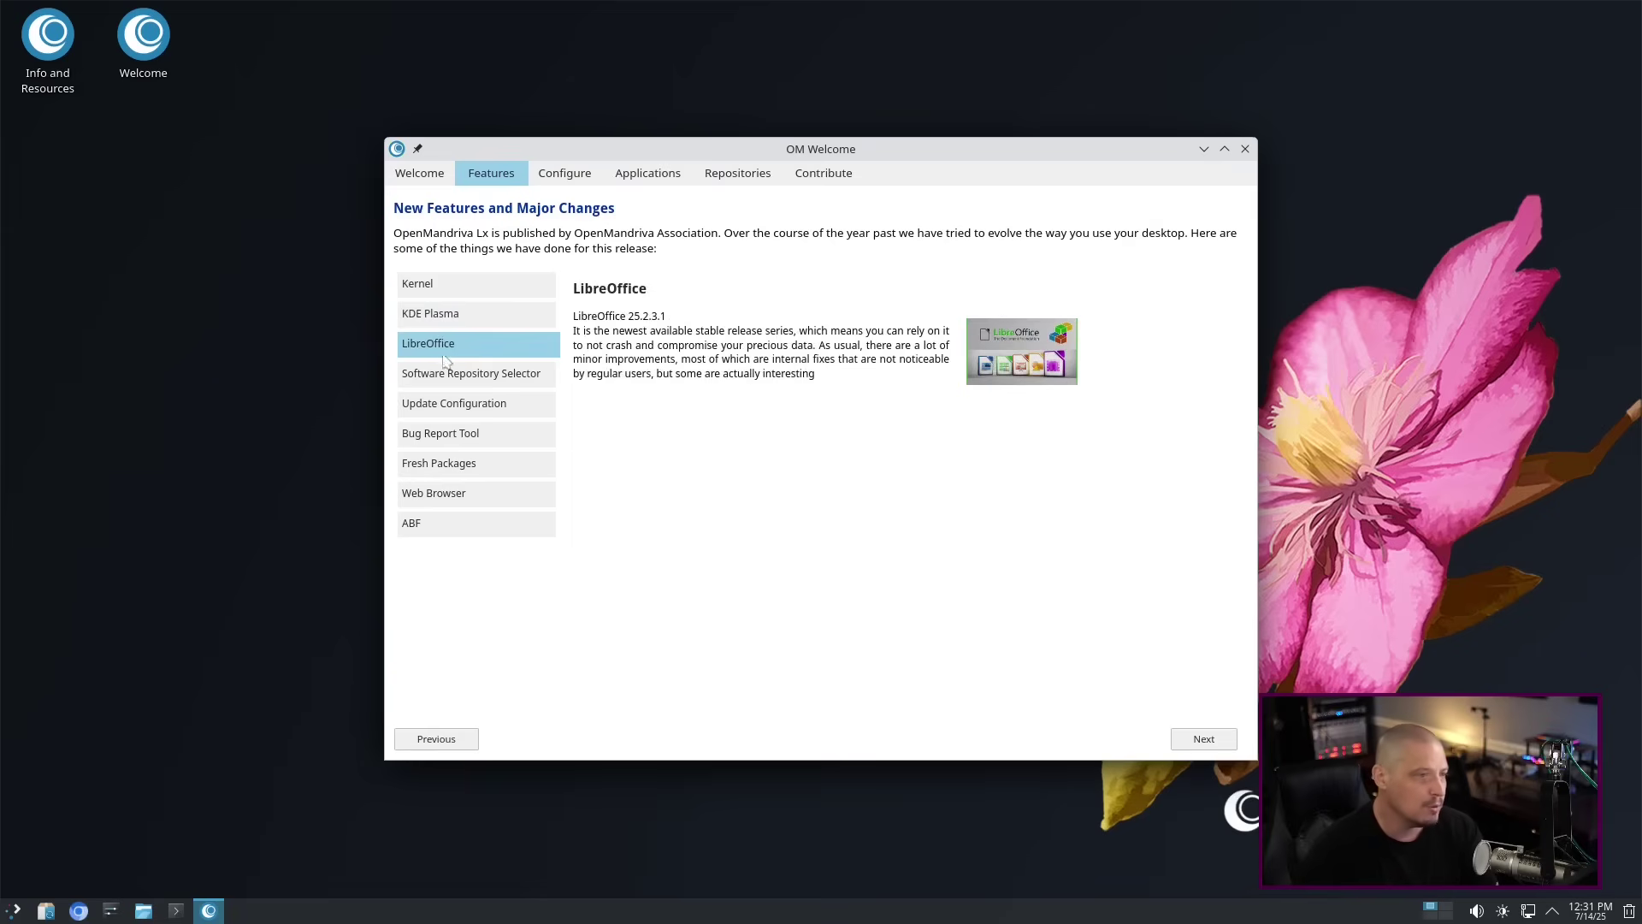
left_click(443, 374)
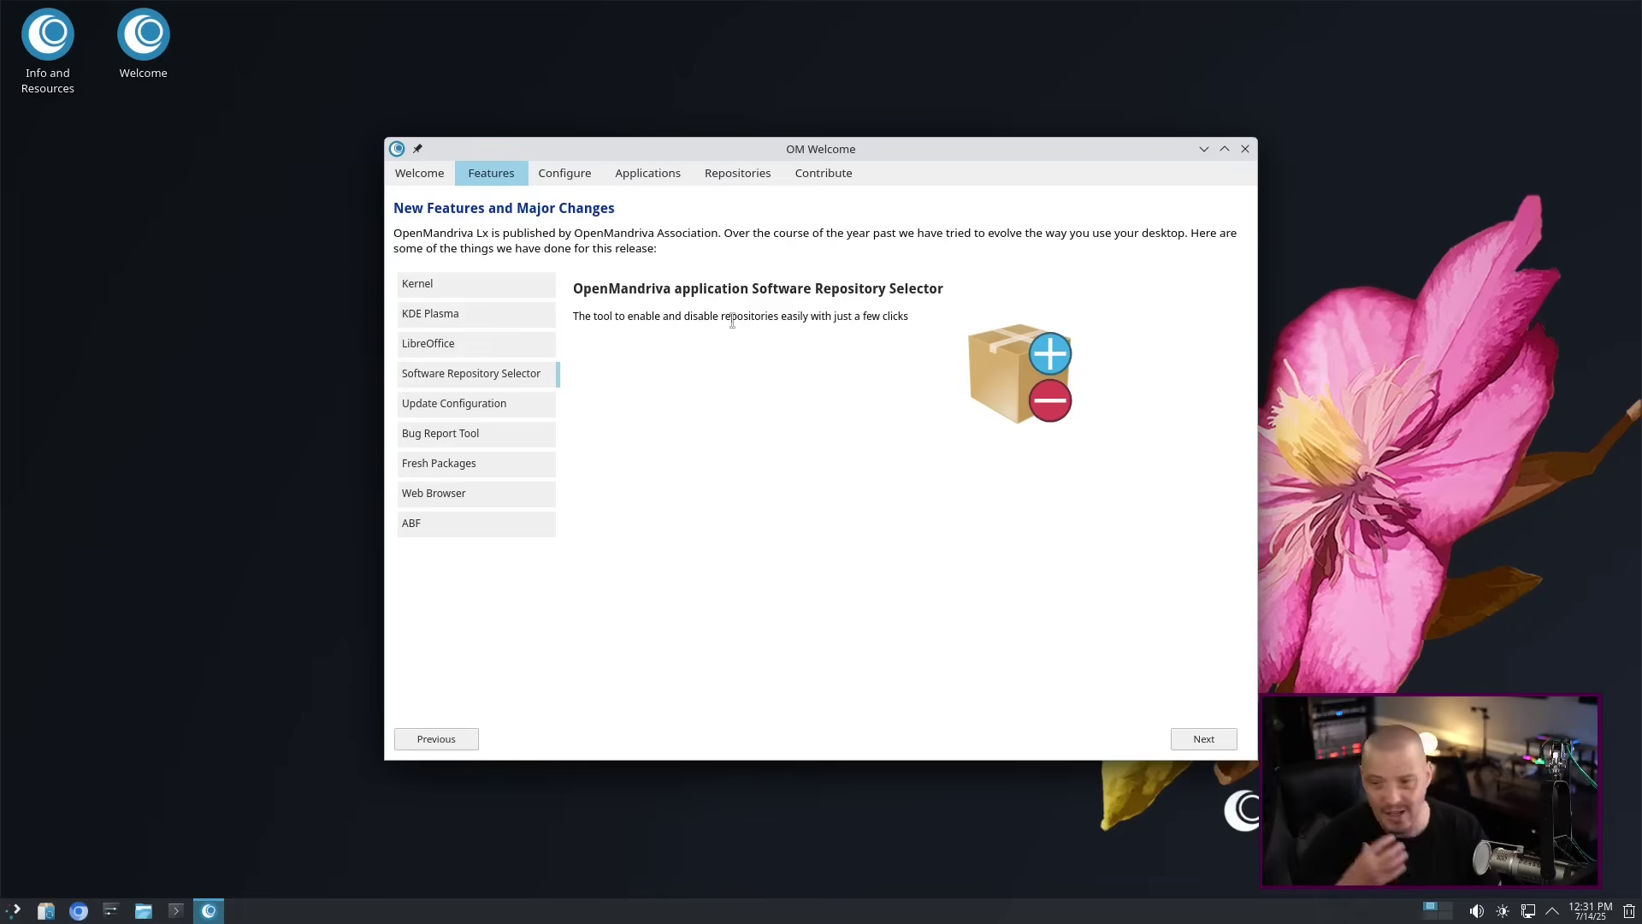
left_click(434, 492)
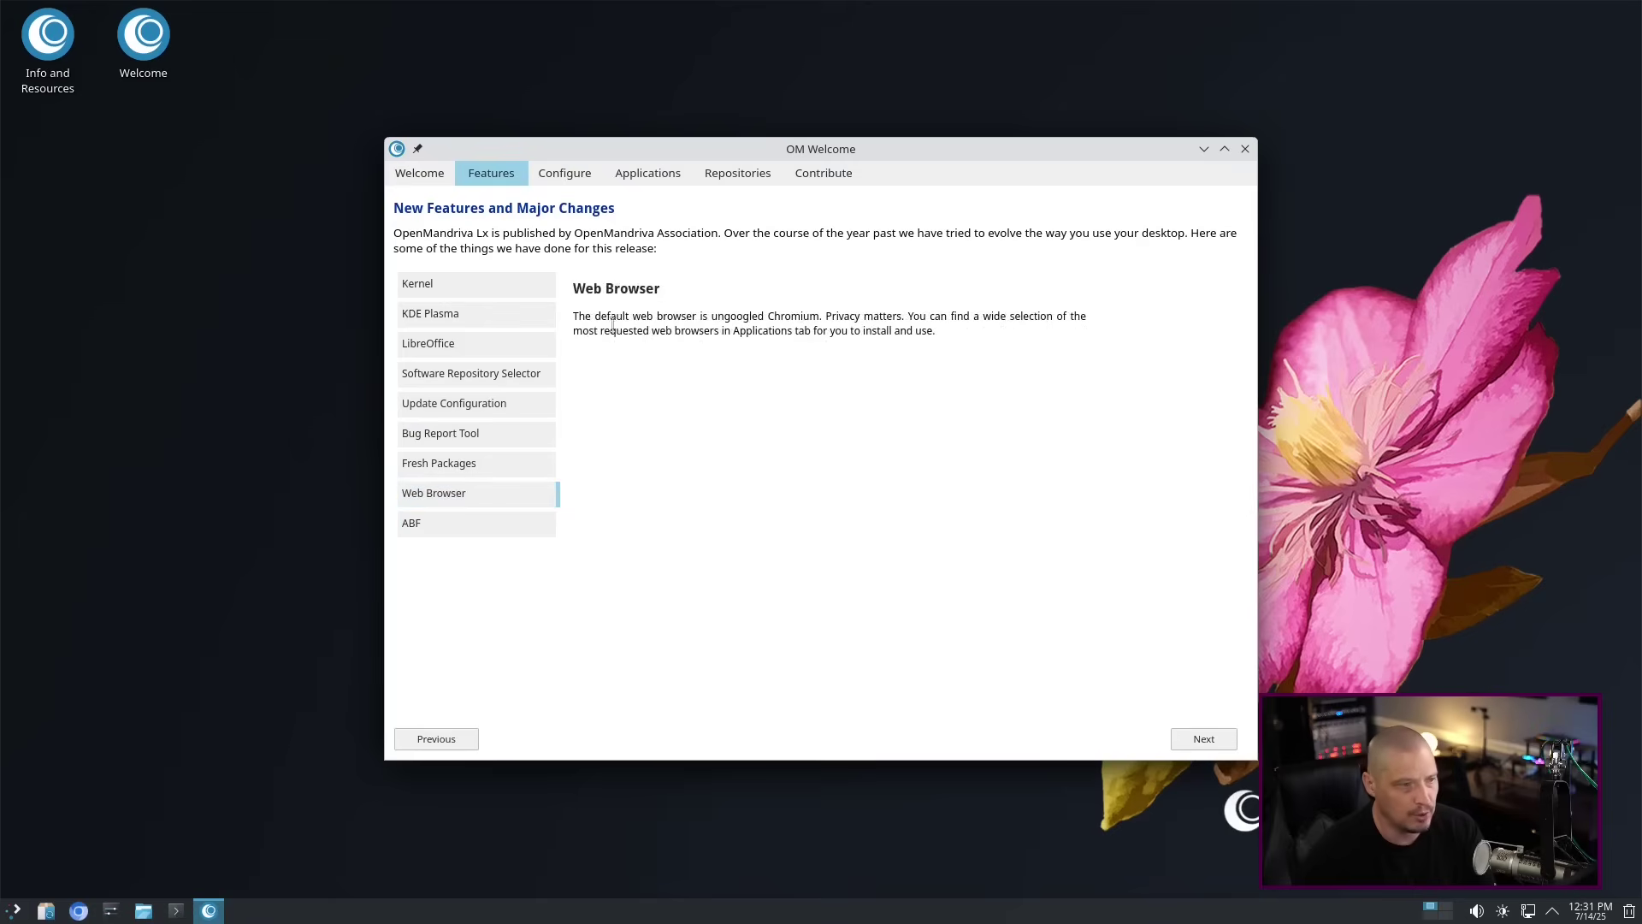
left_click_drag(711, 315, 822, 315)
left_click(859, 335)
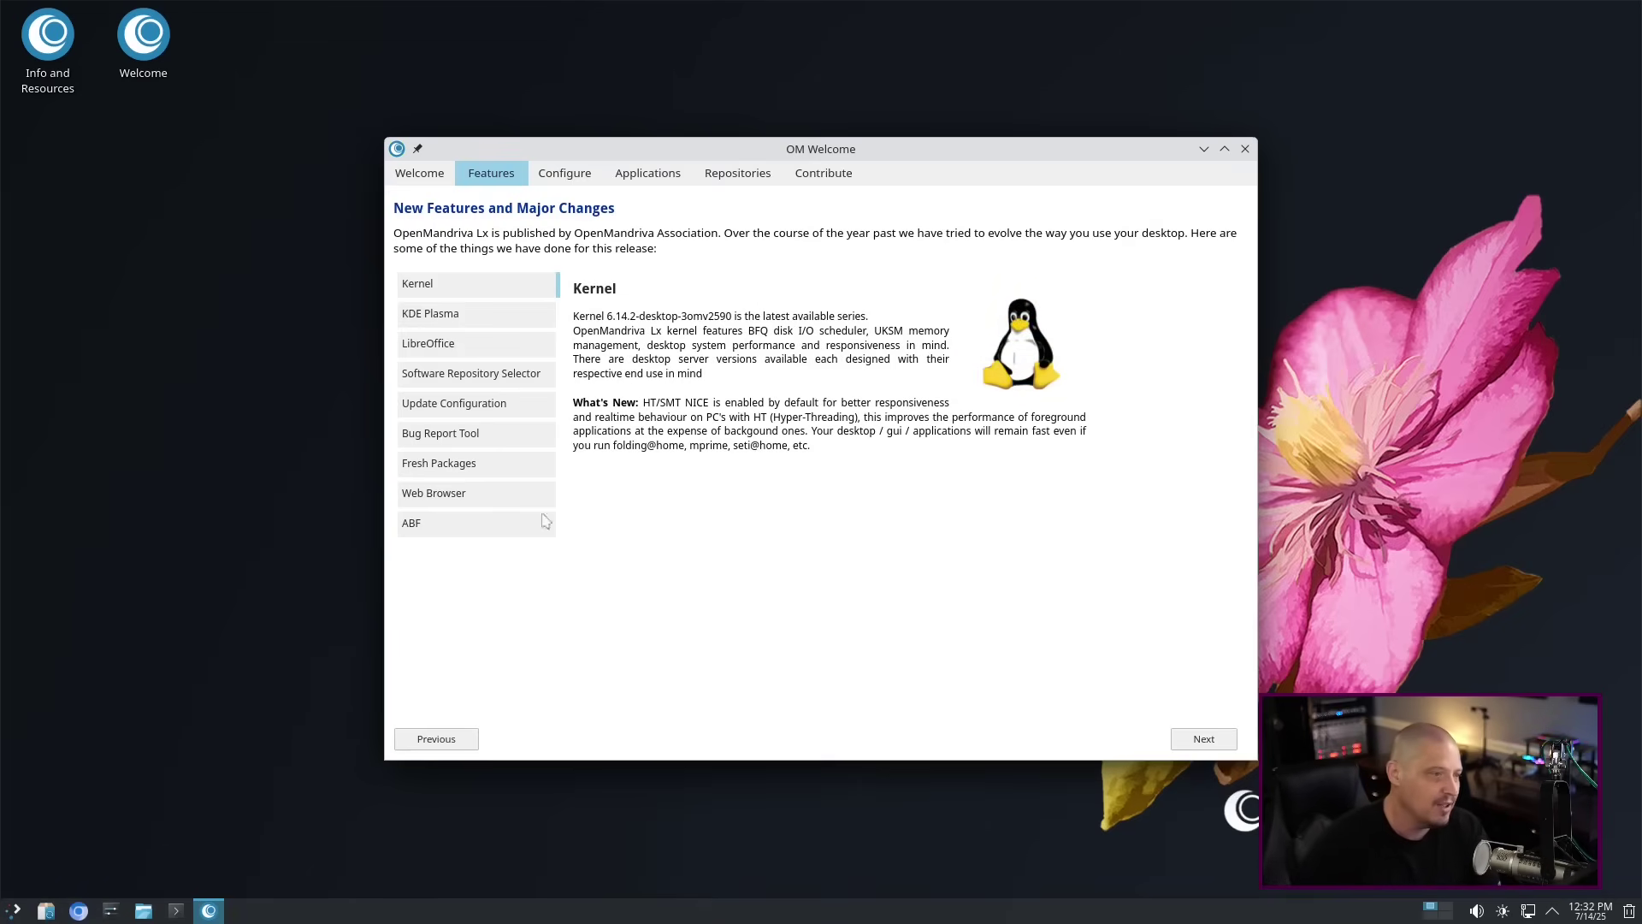
Run System update from Configure with the account password, then close the finished terminal.
left_click(545, 171)
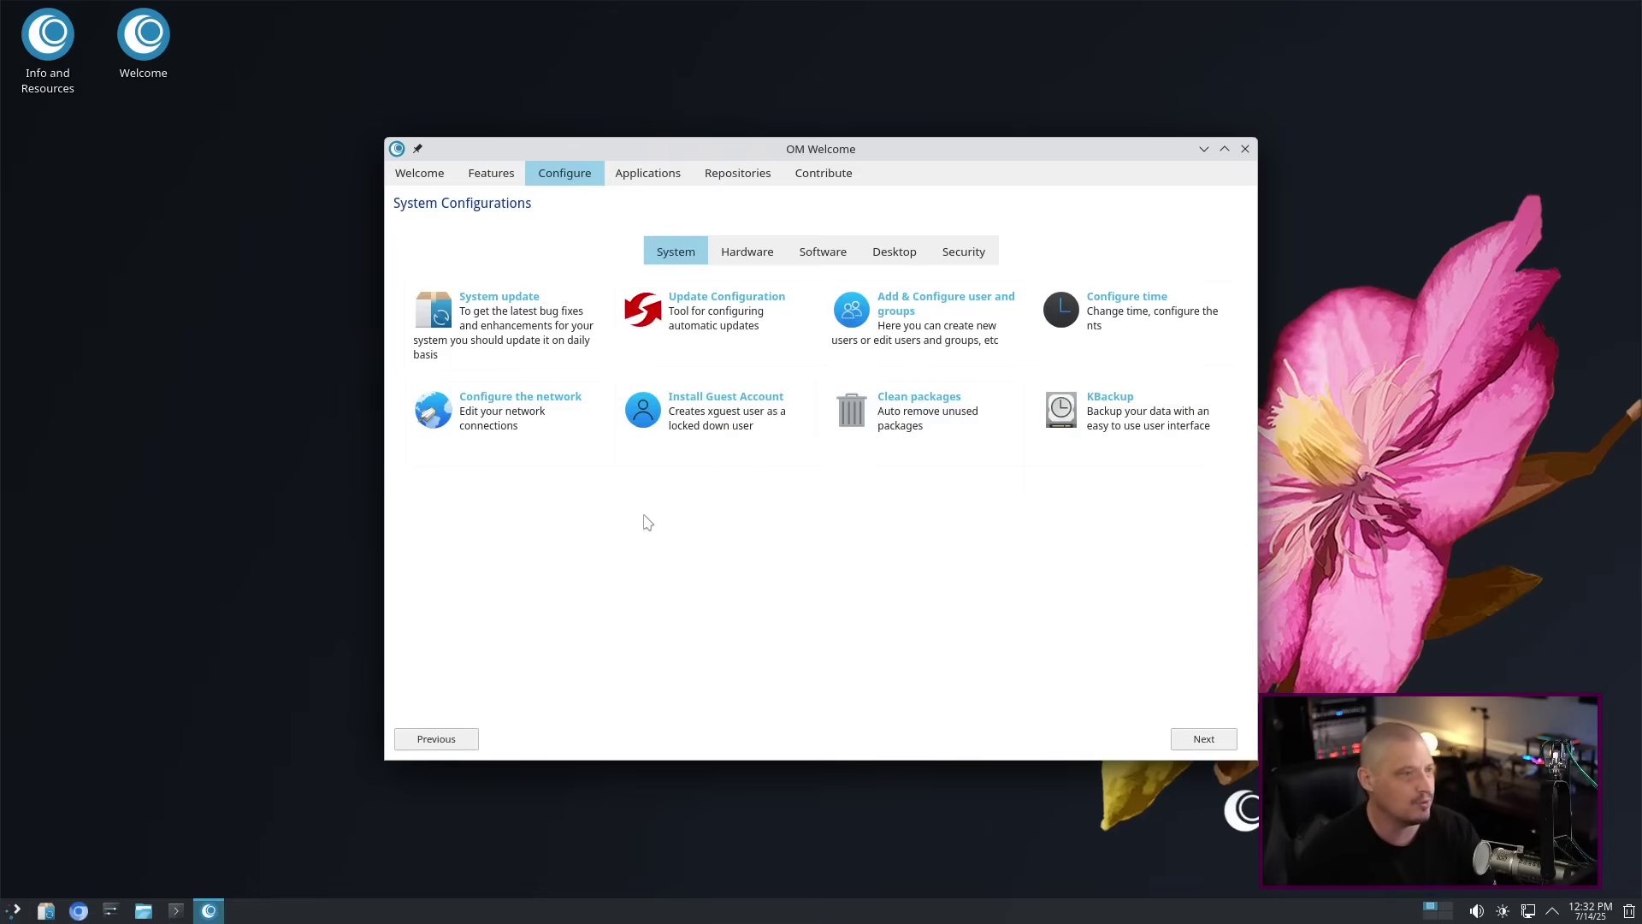
left_click(521, 317)
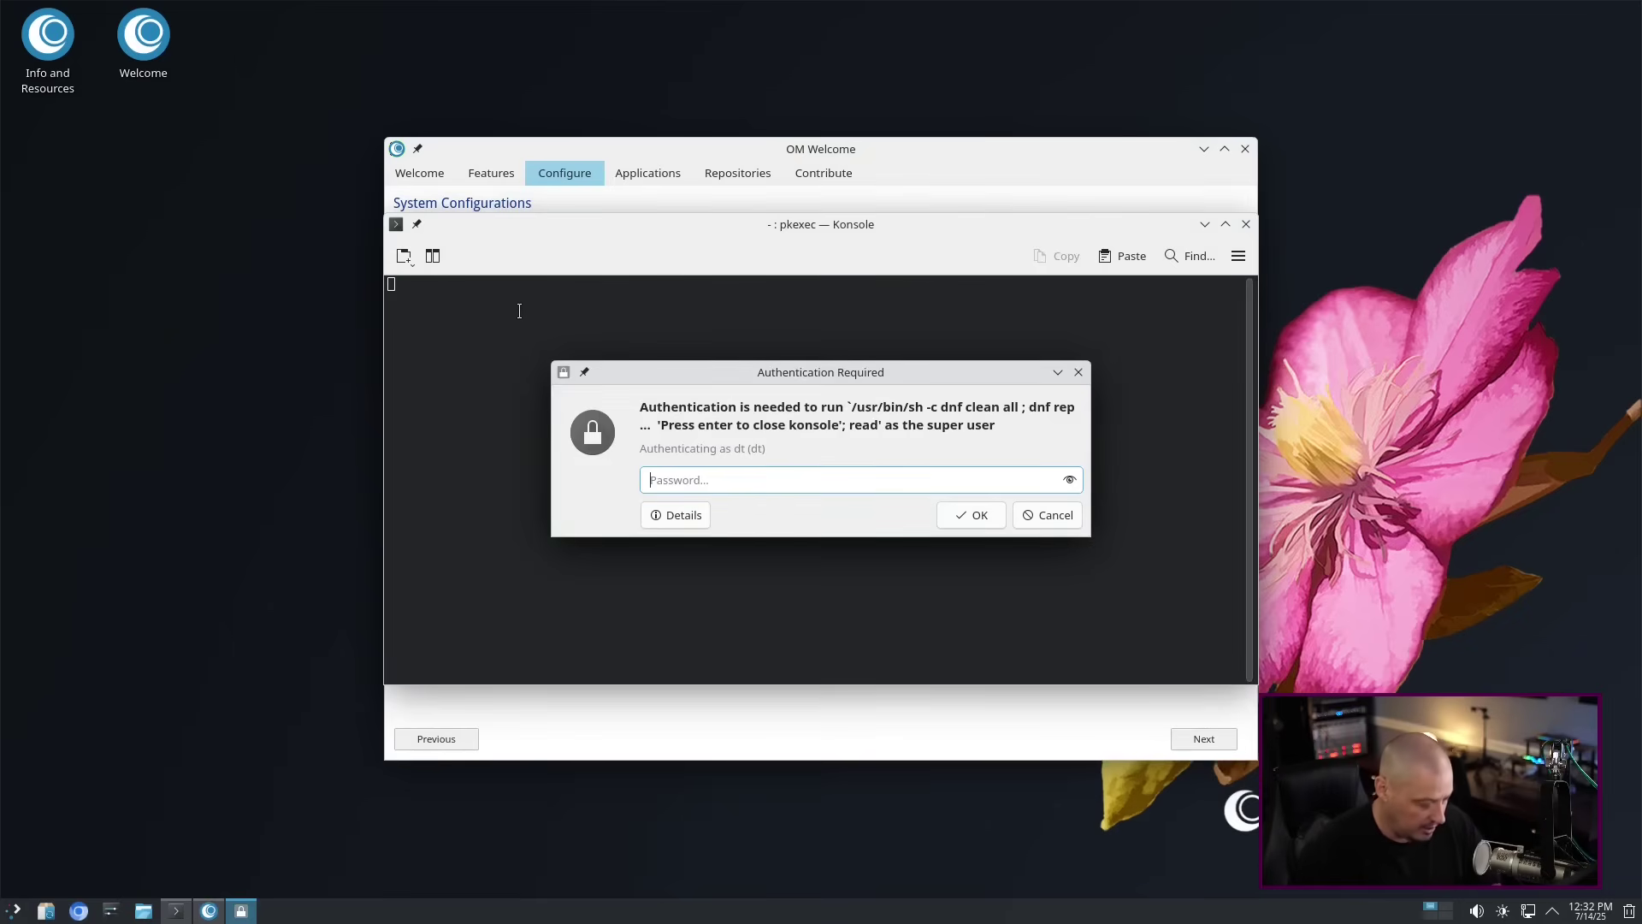
type("********")
key("Return")
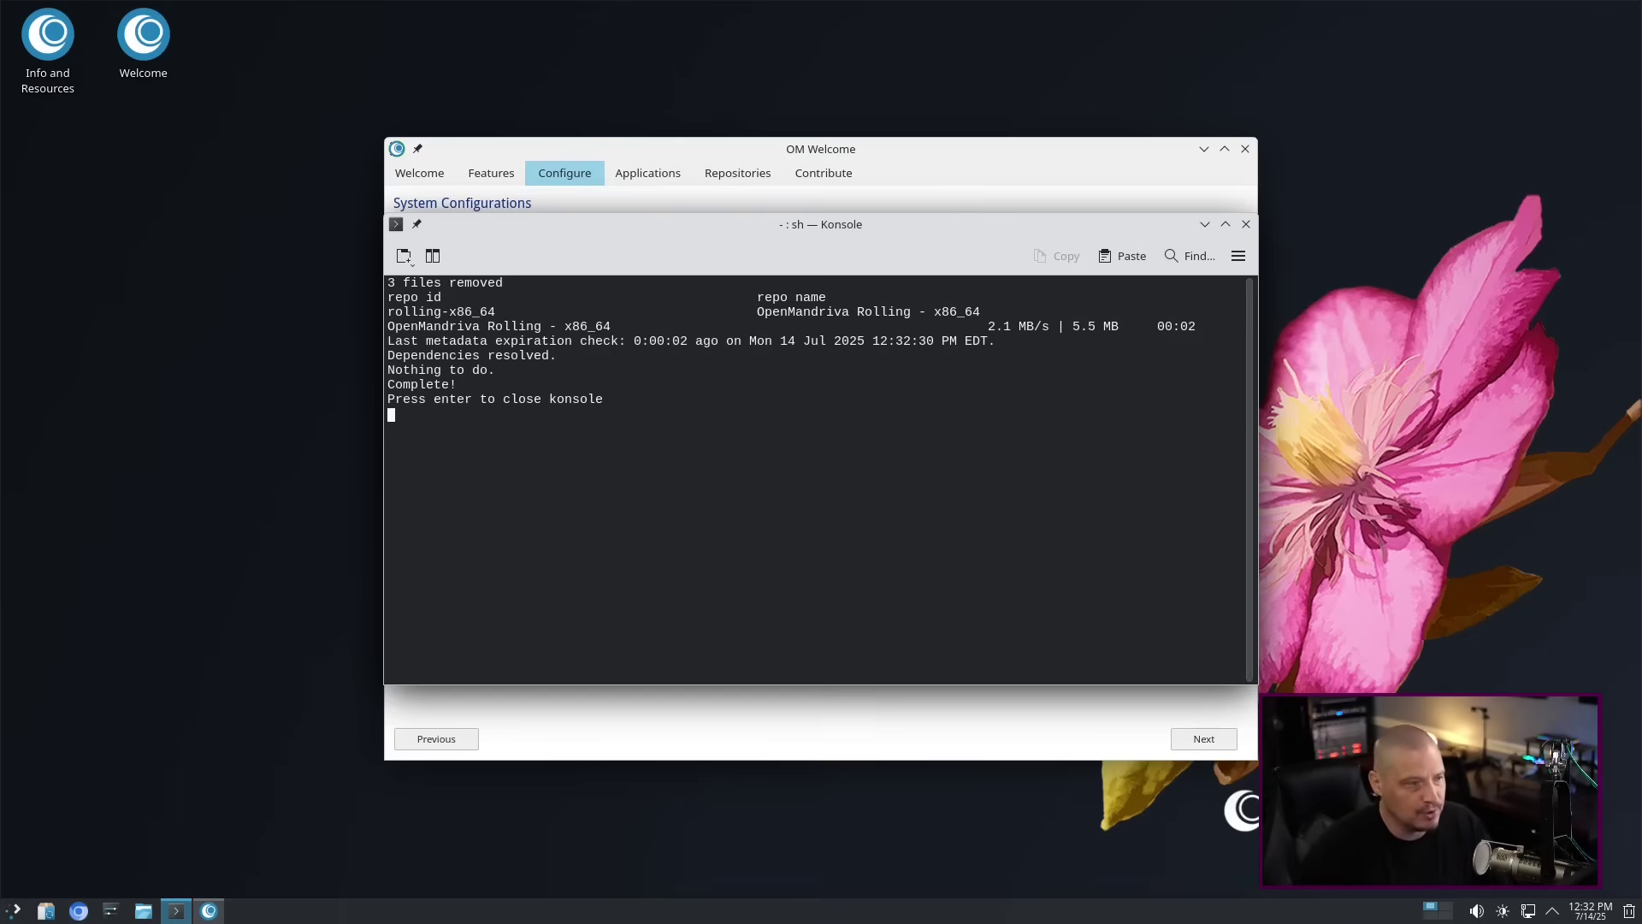
key("Return")
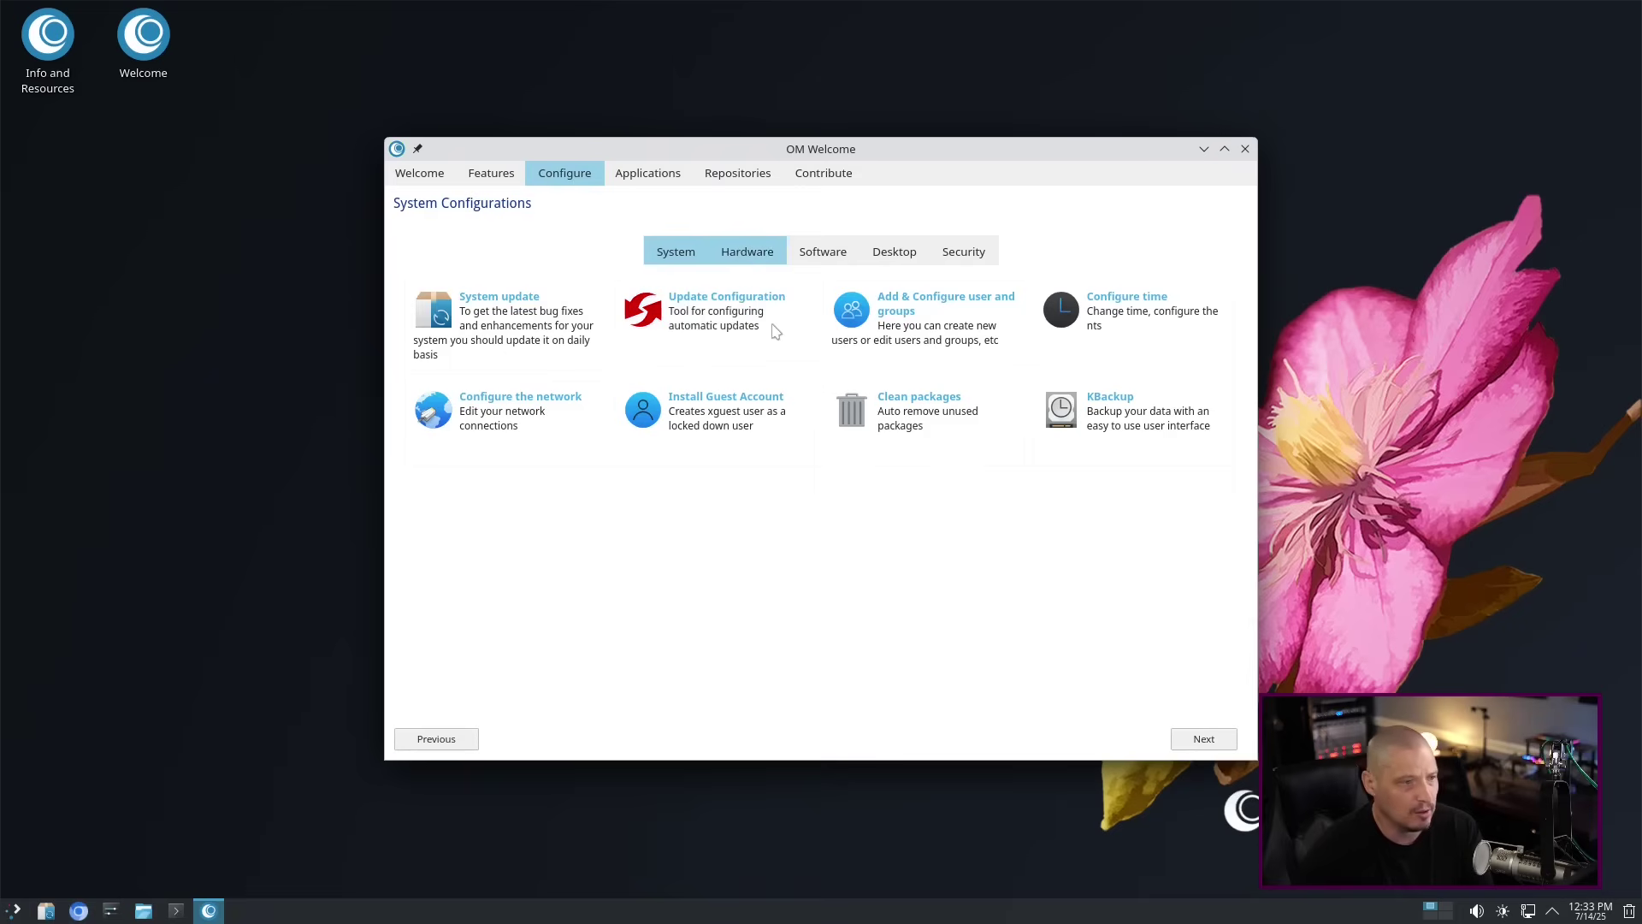
View the Hardware tools, then the Software and media management tools under Configure.
left_click(764, 259)
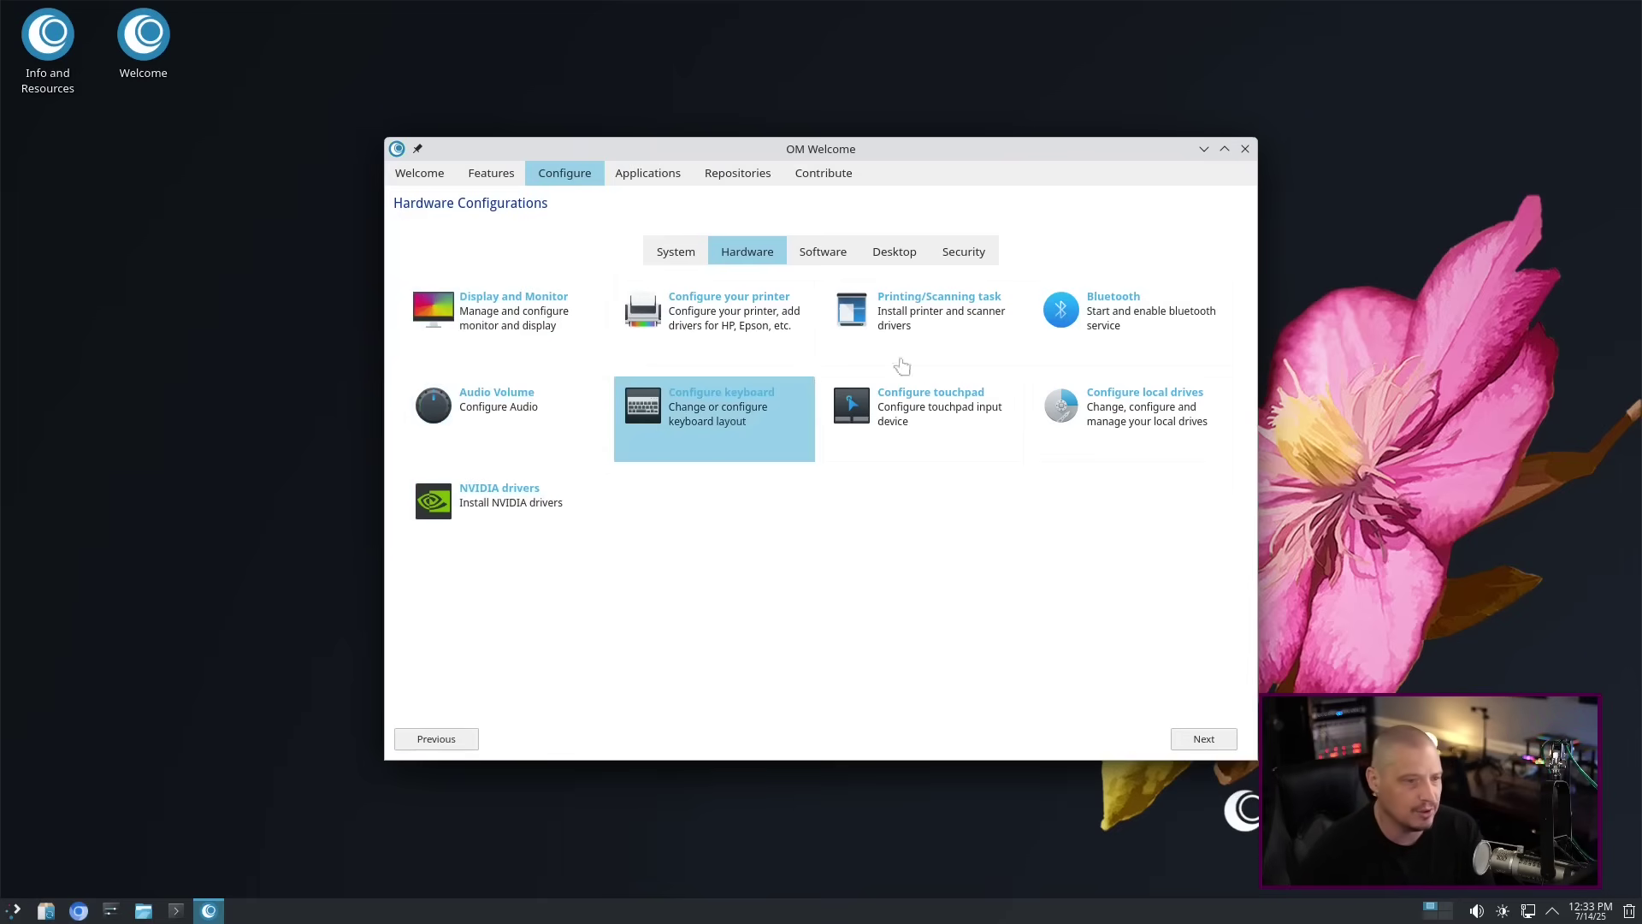
left_click(797, 257)
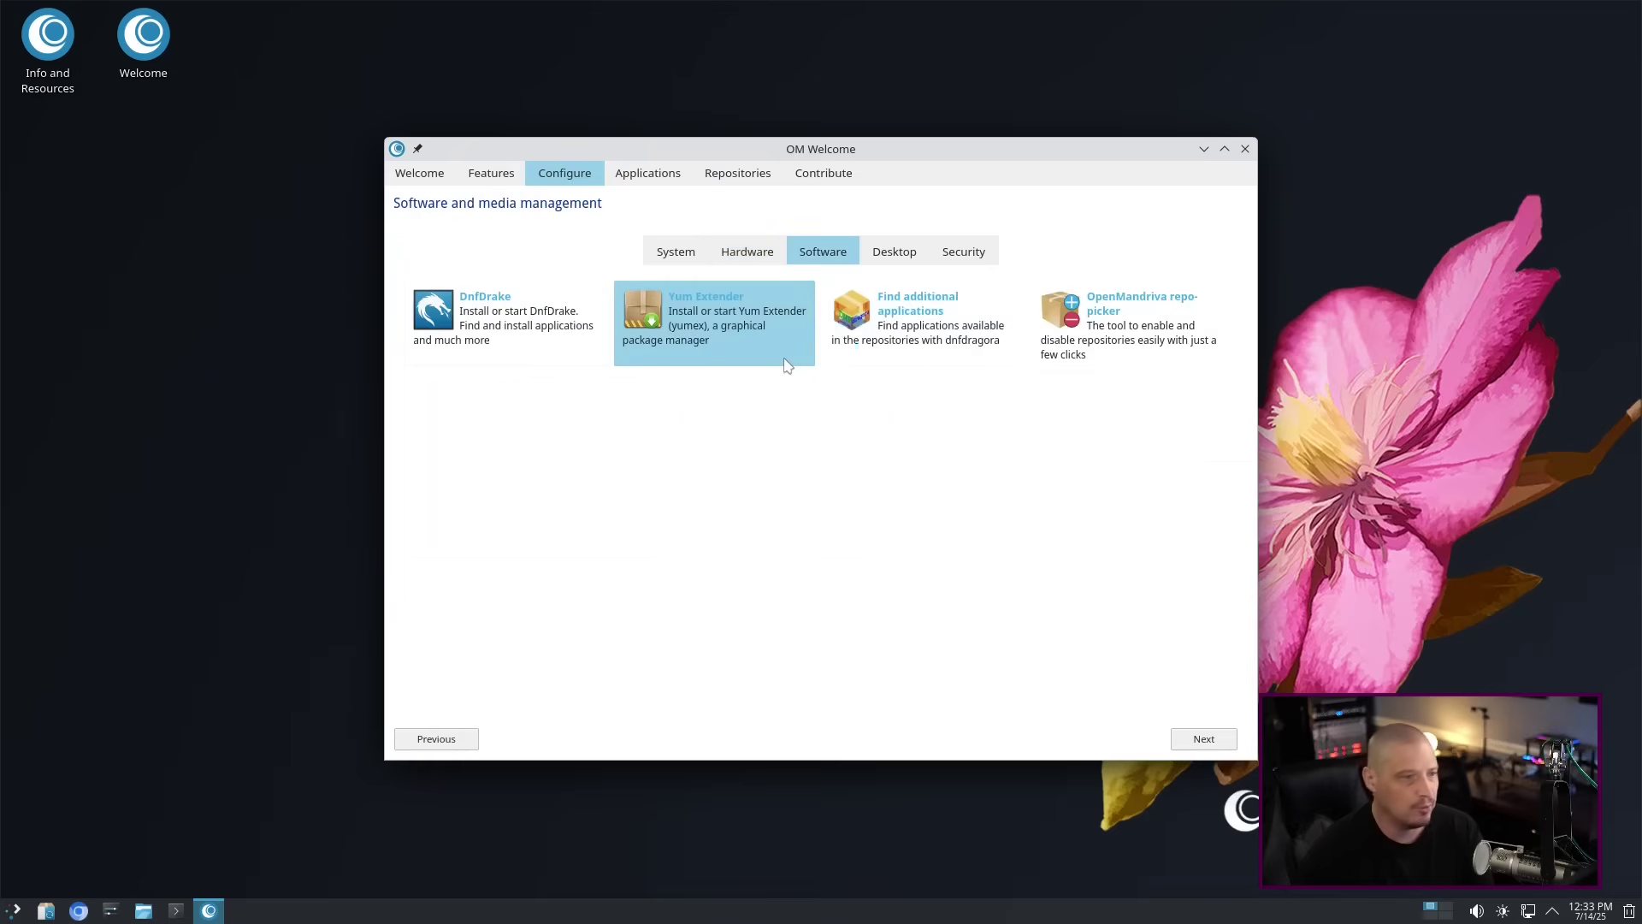
Launch DnfDrake in user mode with Breeze Dark icons, decline notifications, then quit it.
left_click(495, 358)
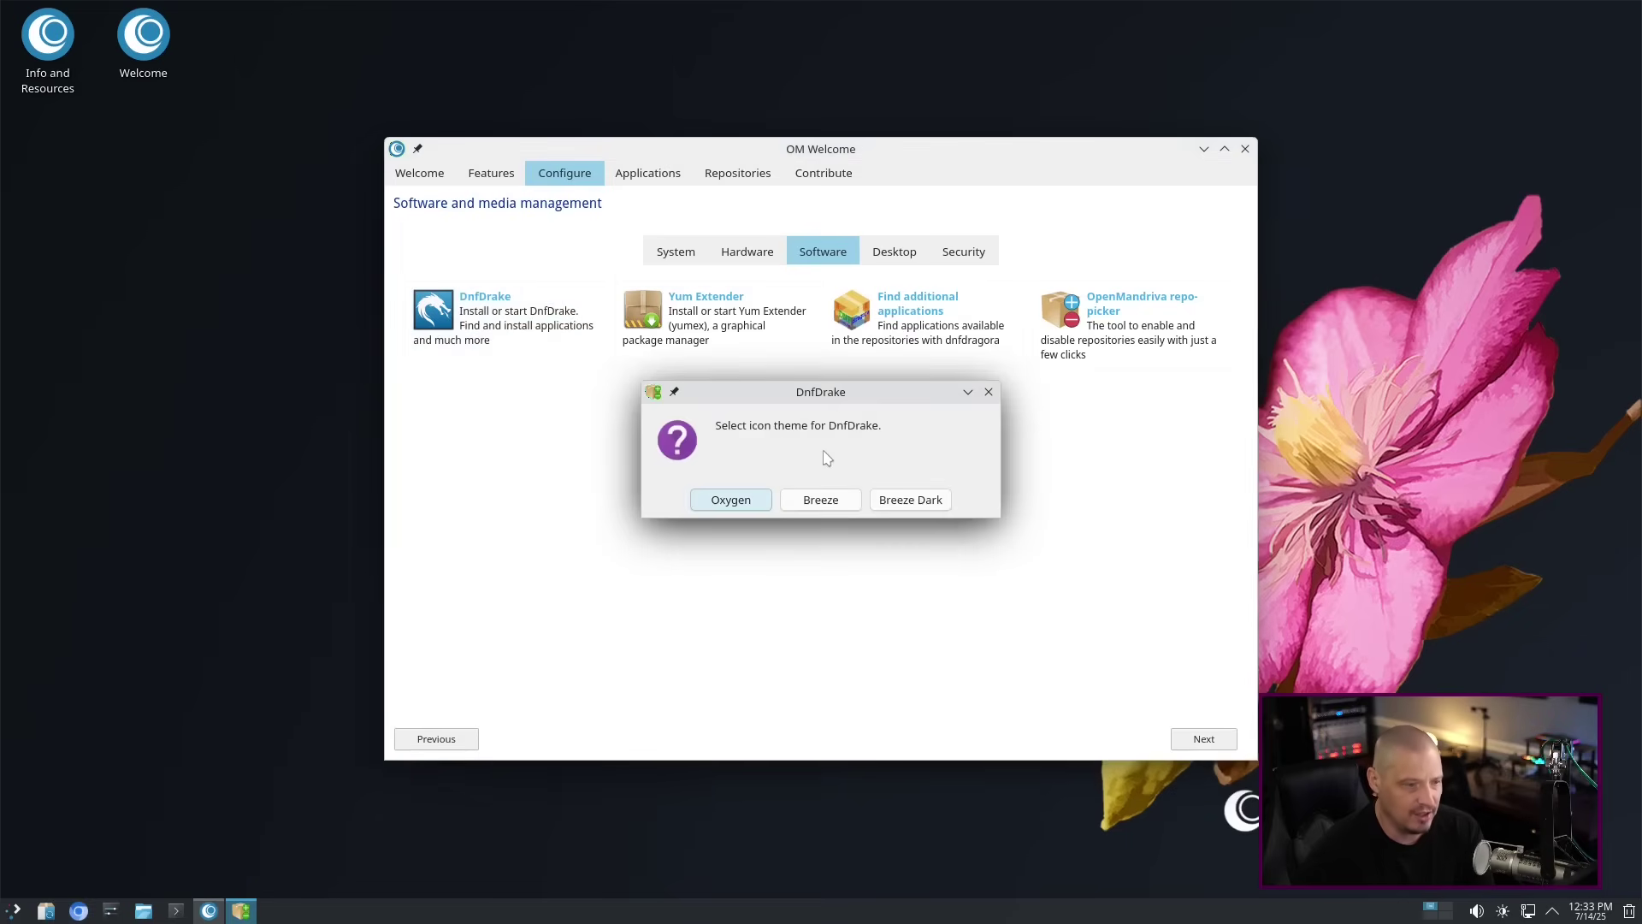
left_click(943, 504)
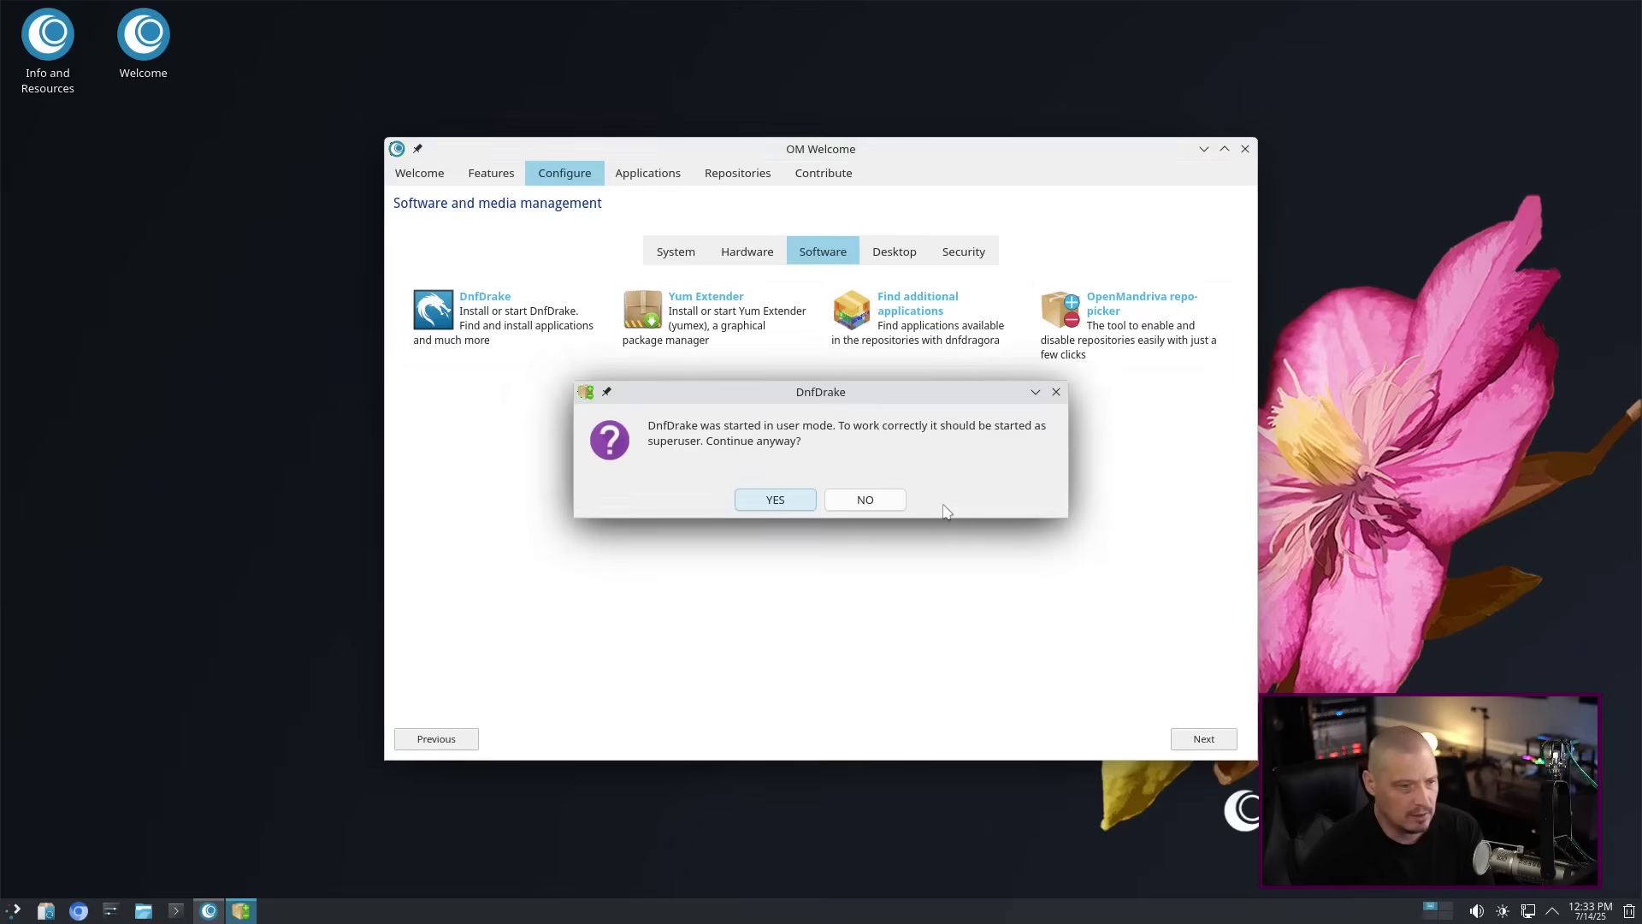
left_click(775, 500)
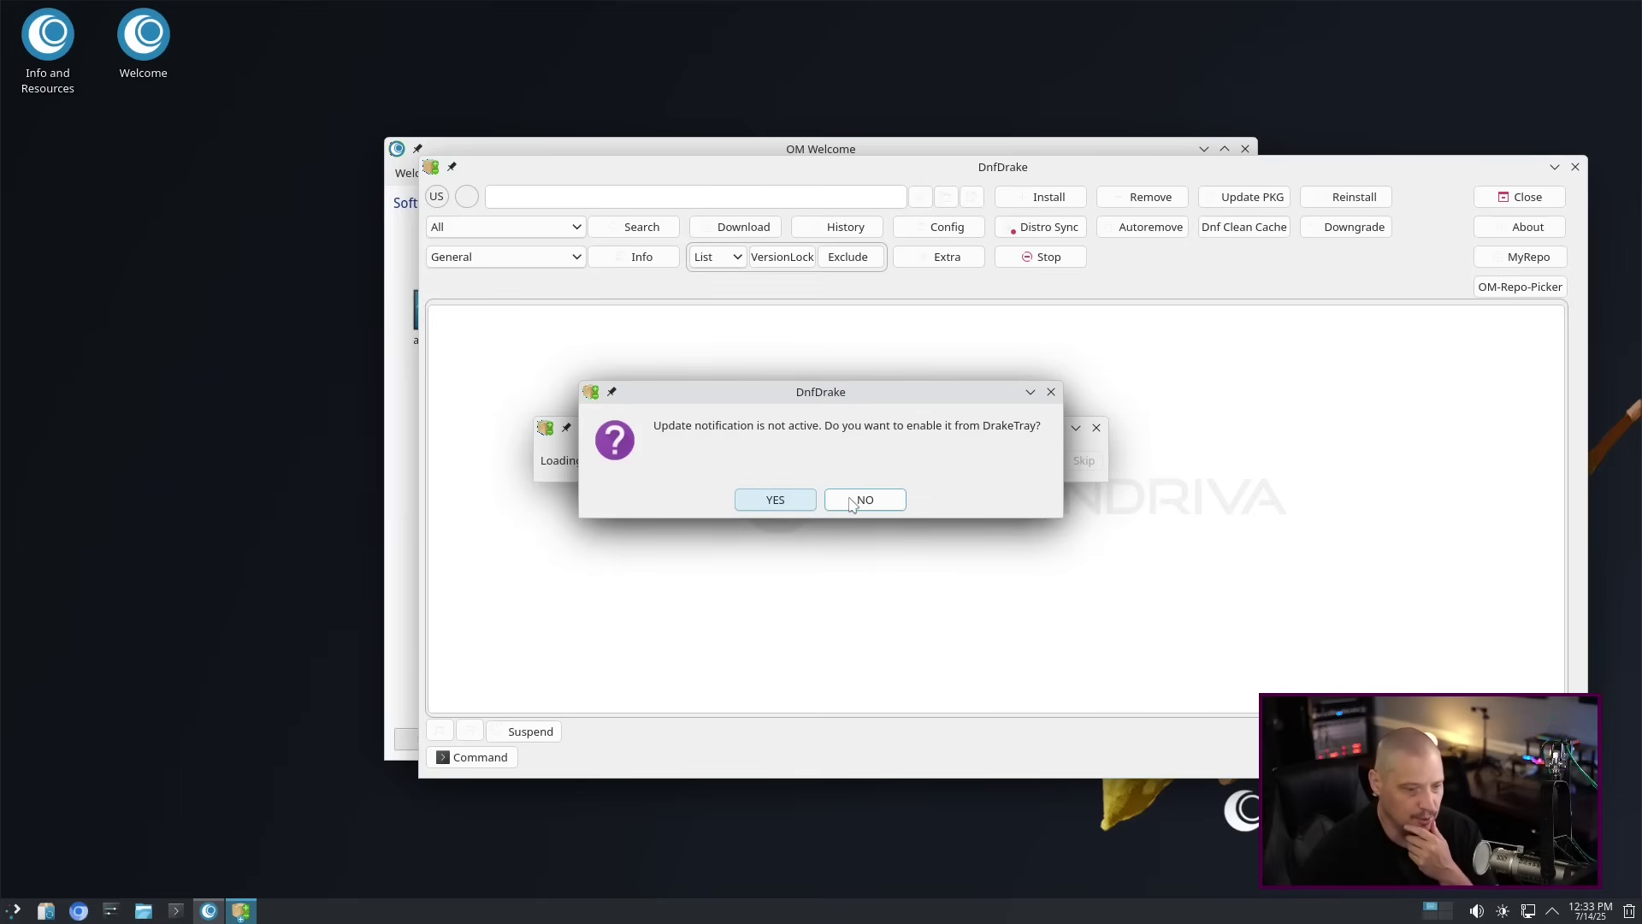
left_click(852, 502)
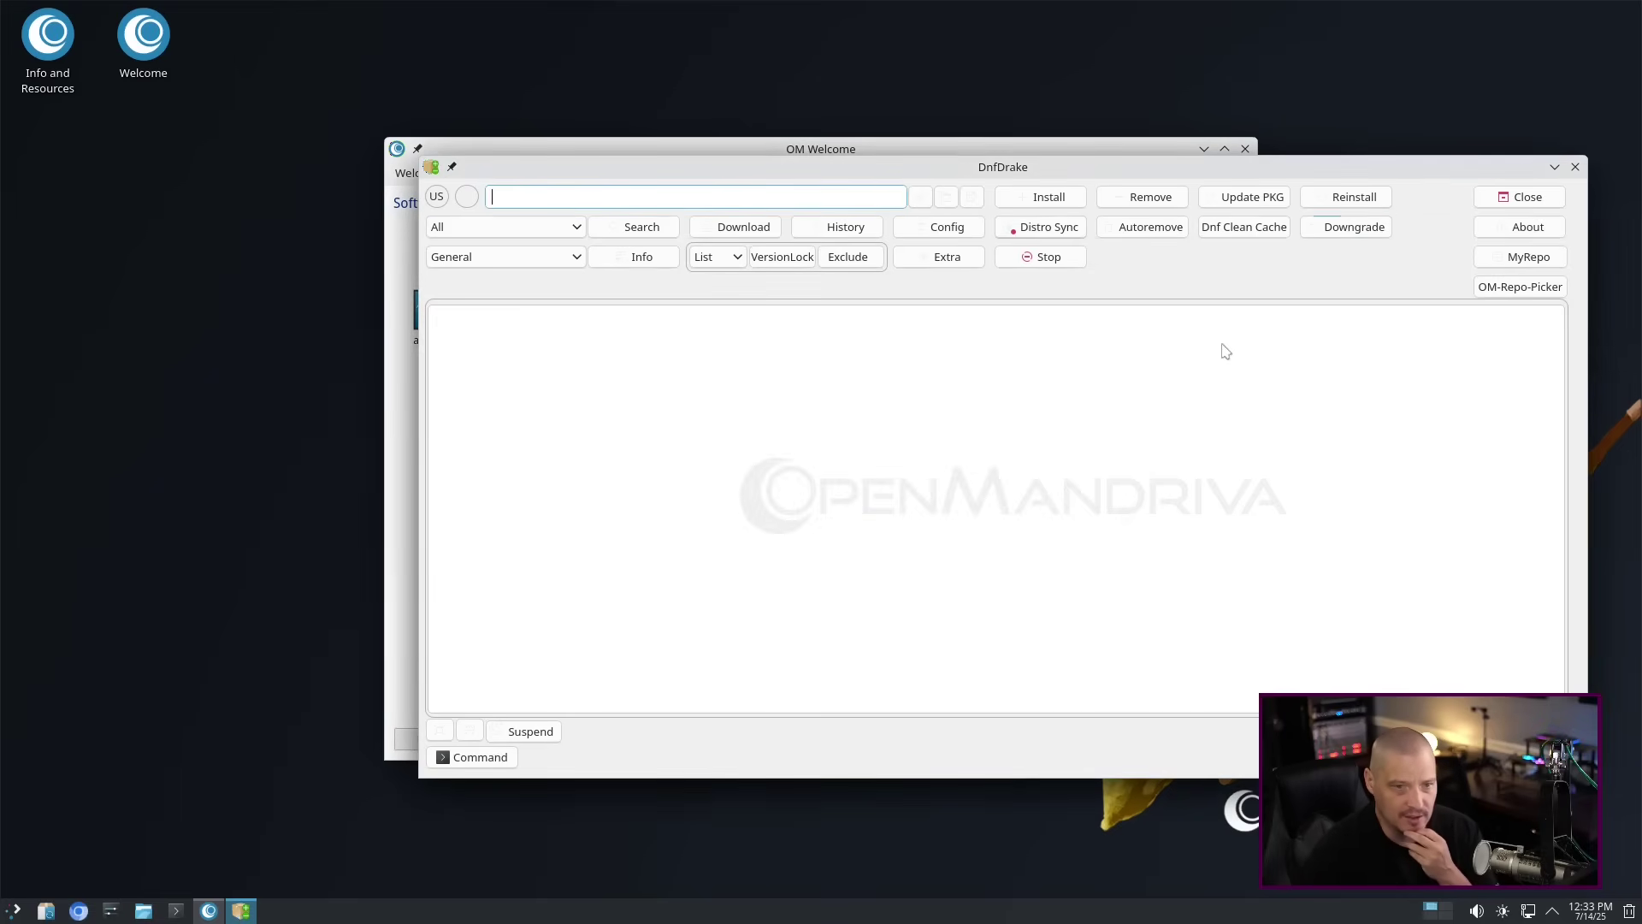
left_click(1574, 166)
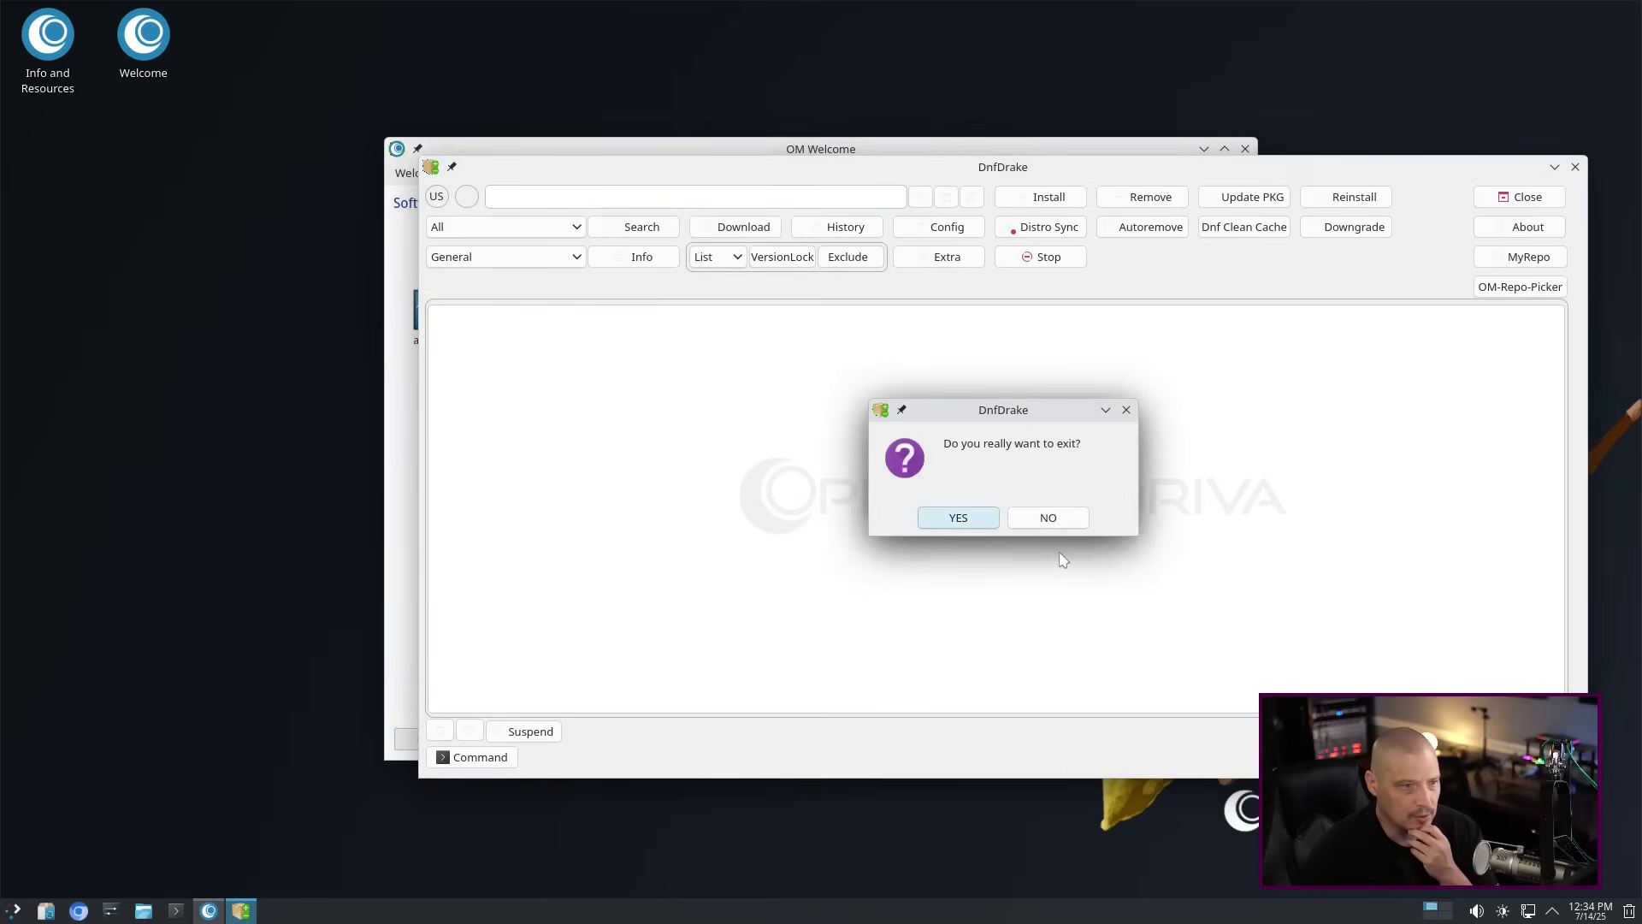
left_click(955, 518)
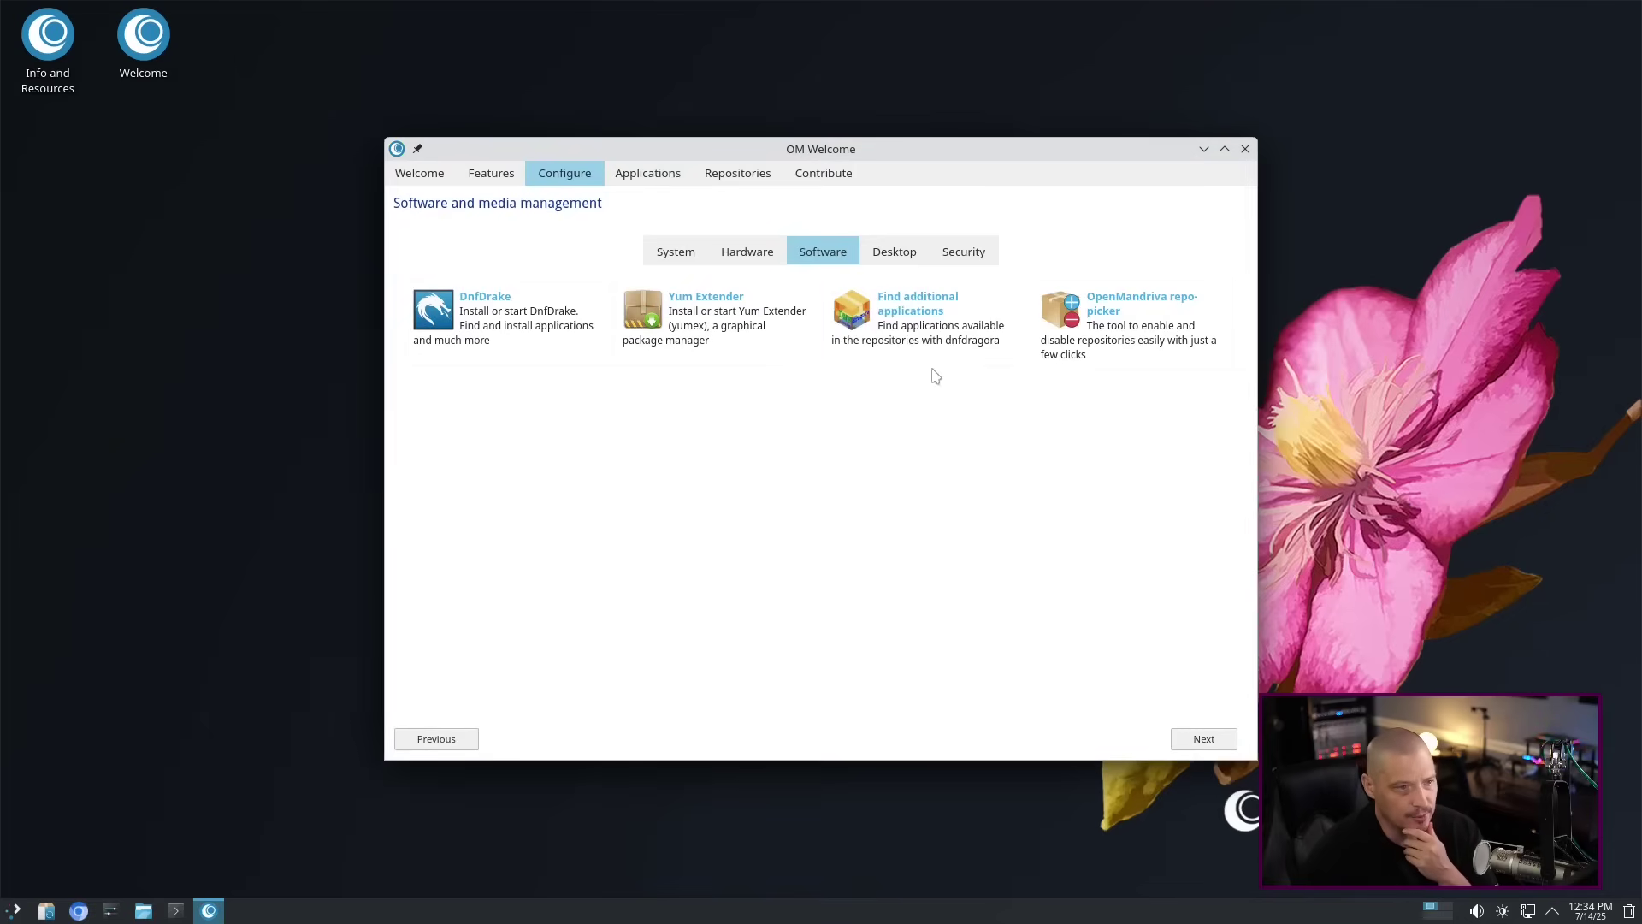
View the Desktop and Security tools, then open the Office applications catalogue.
left_click(888, 256)
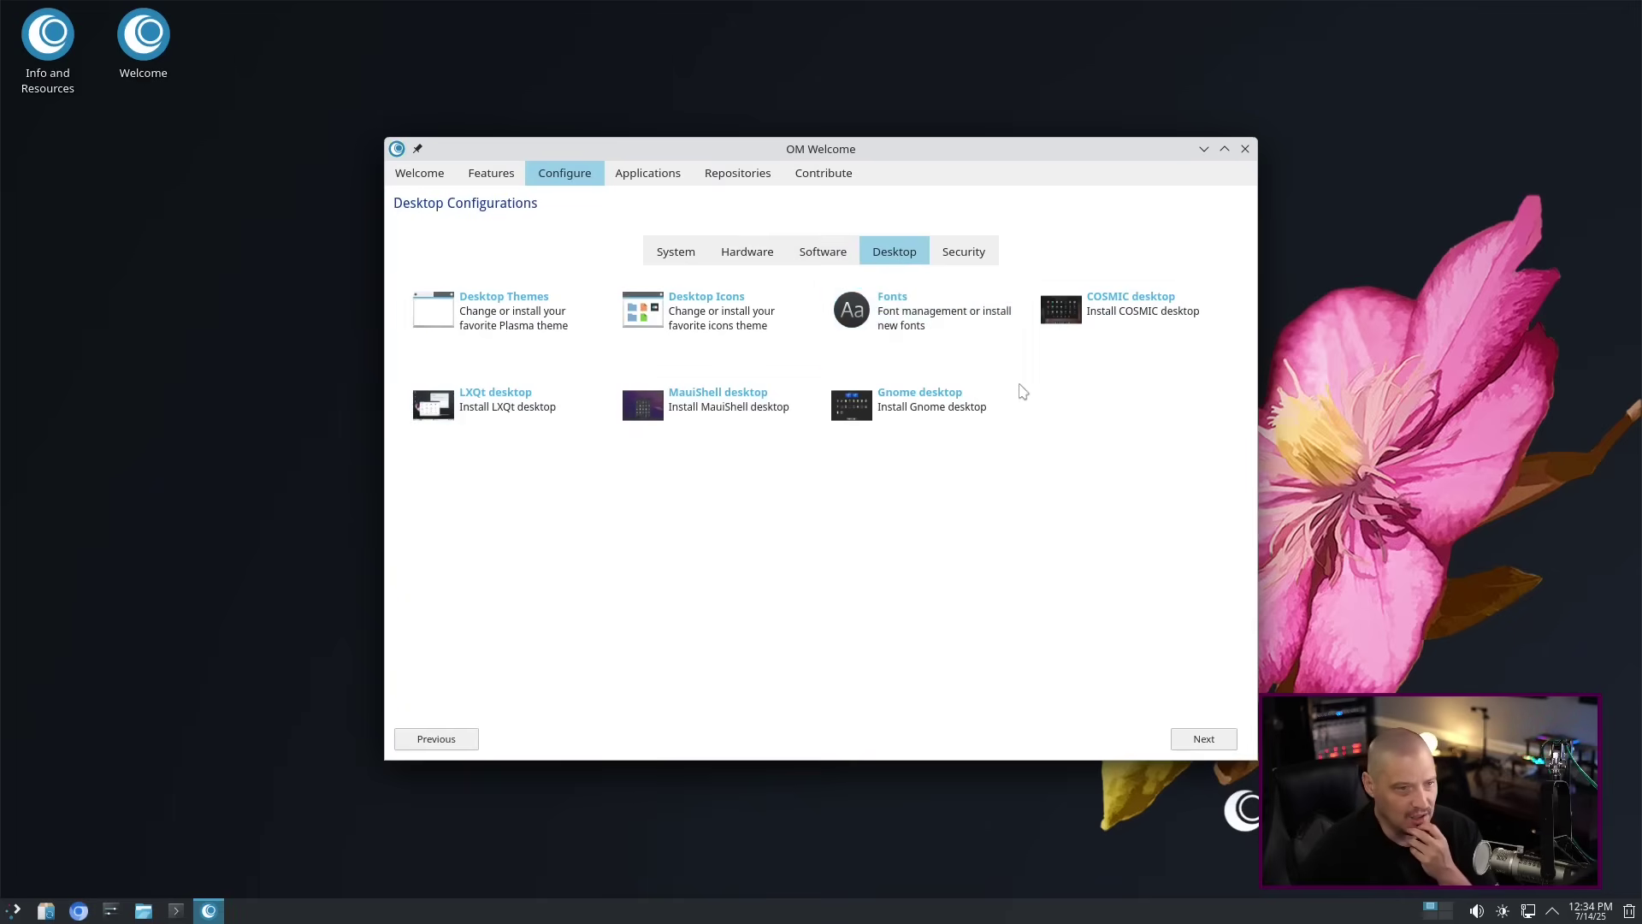
left_click(983, 261)
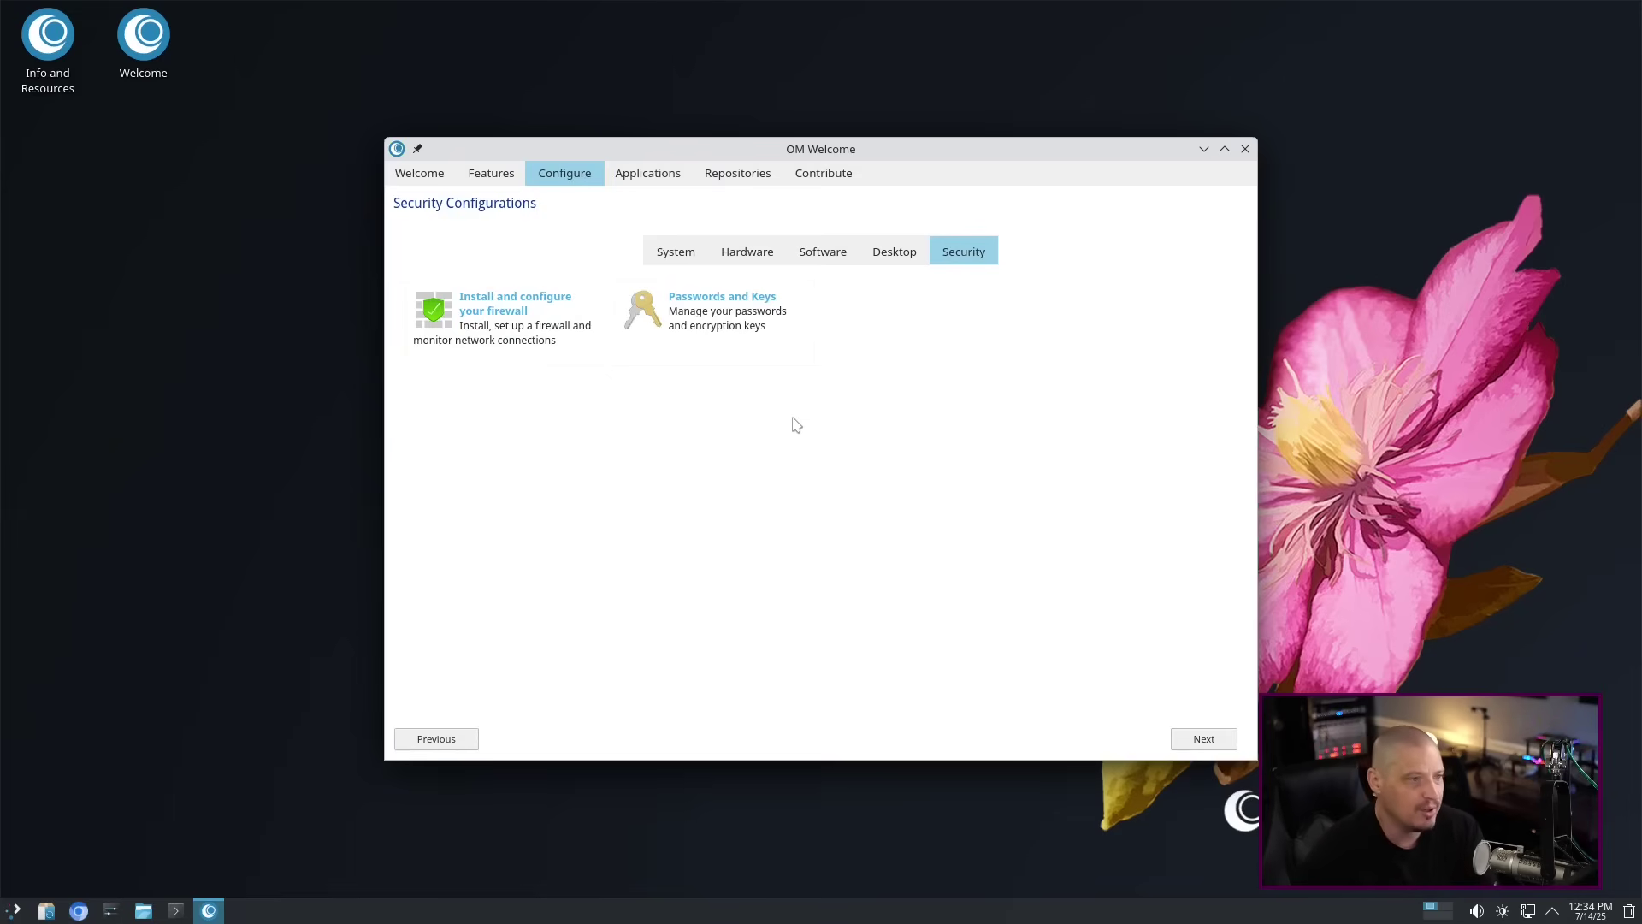
left_click(671, 181)
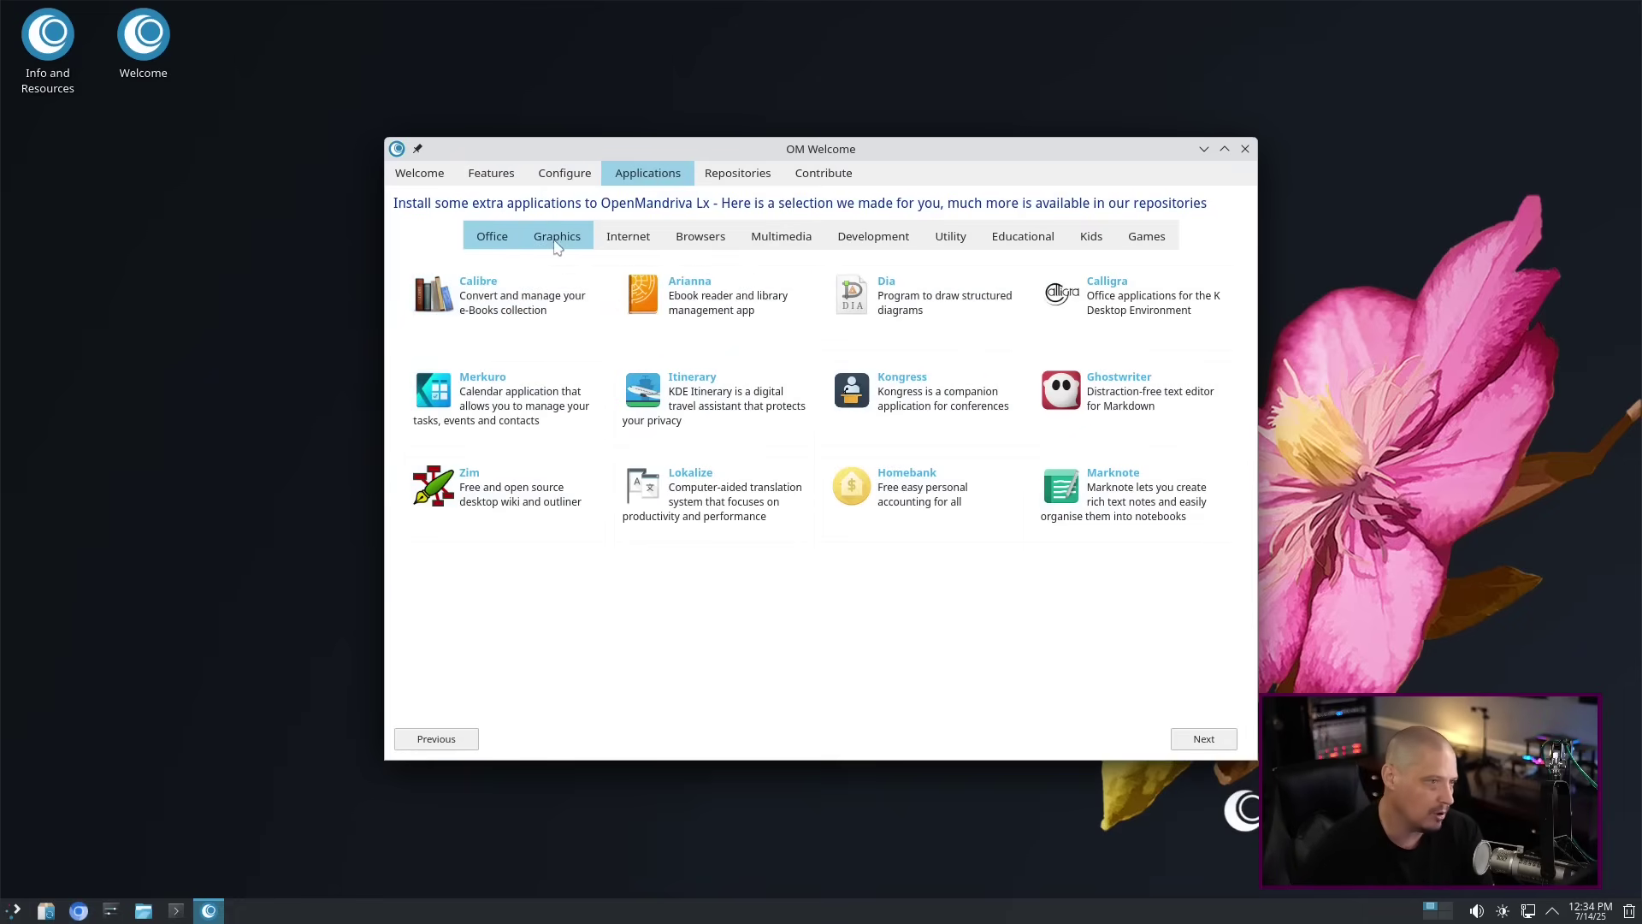
Browse the Internet, Browsers and Development categories, then open the Repositories page.
left_click(630, 243)
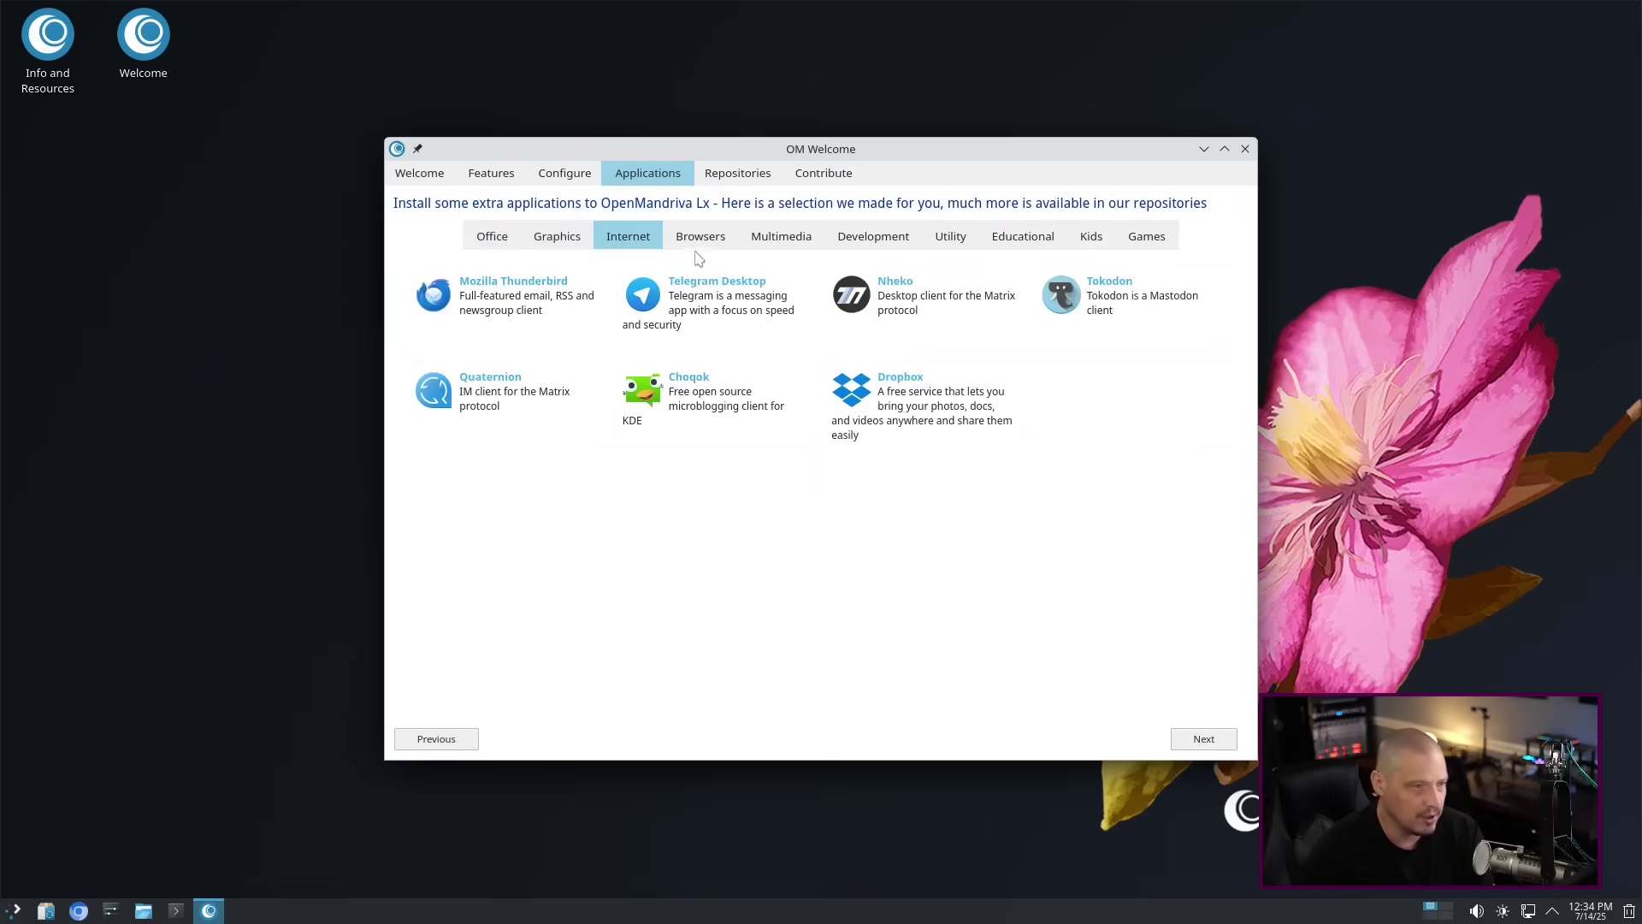
left_click(699, 248)
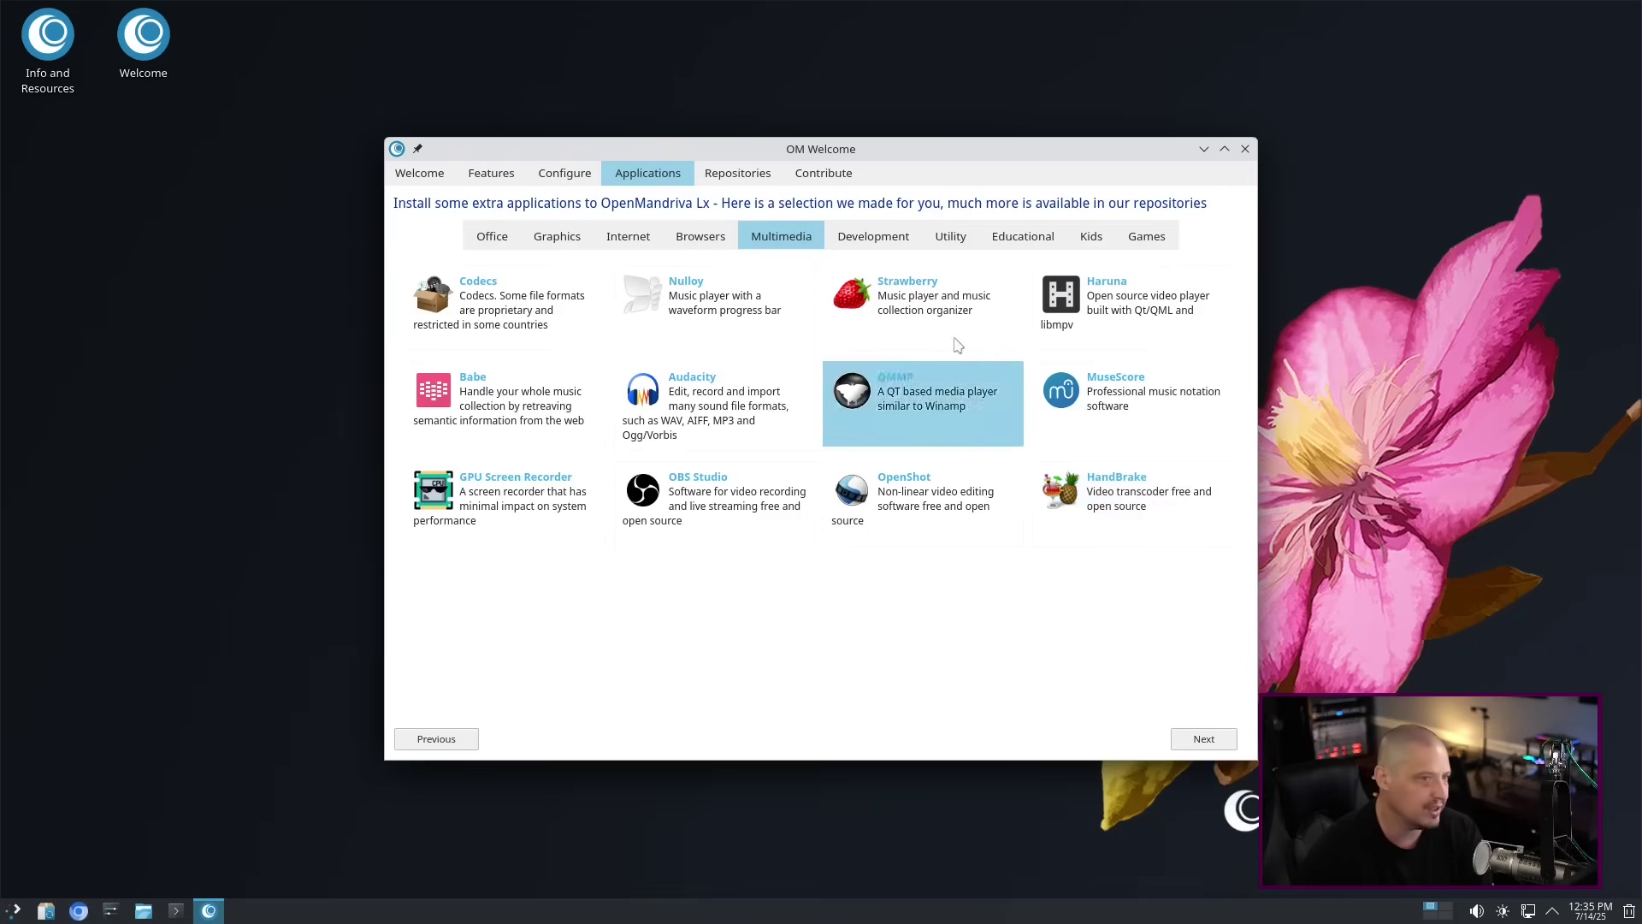
left_click(857, 243)
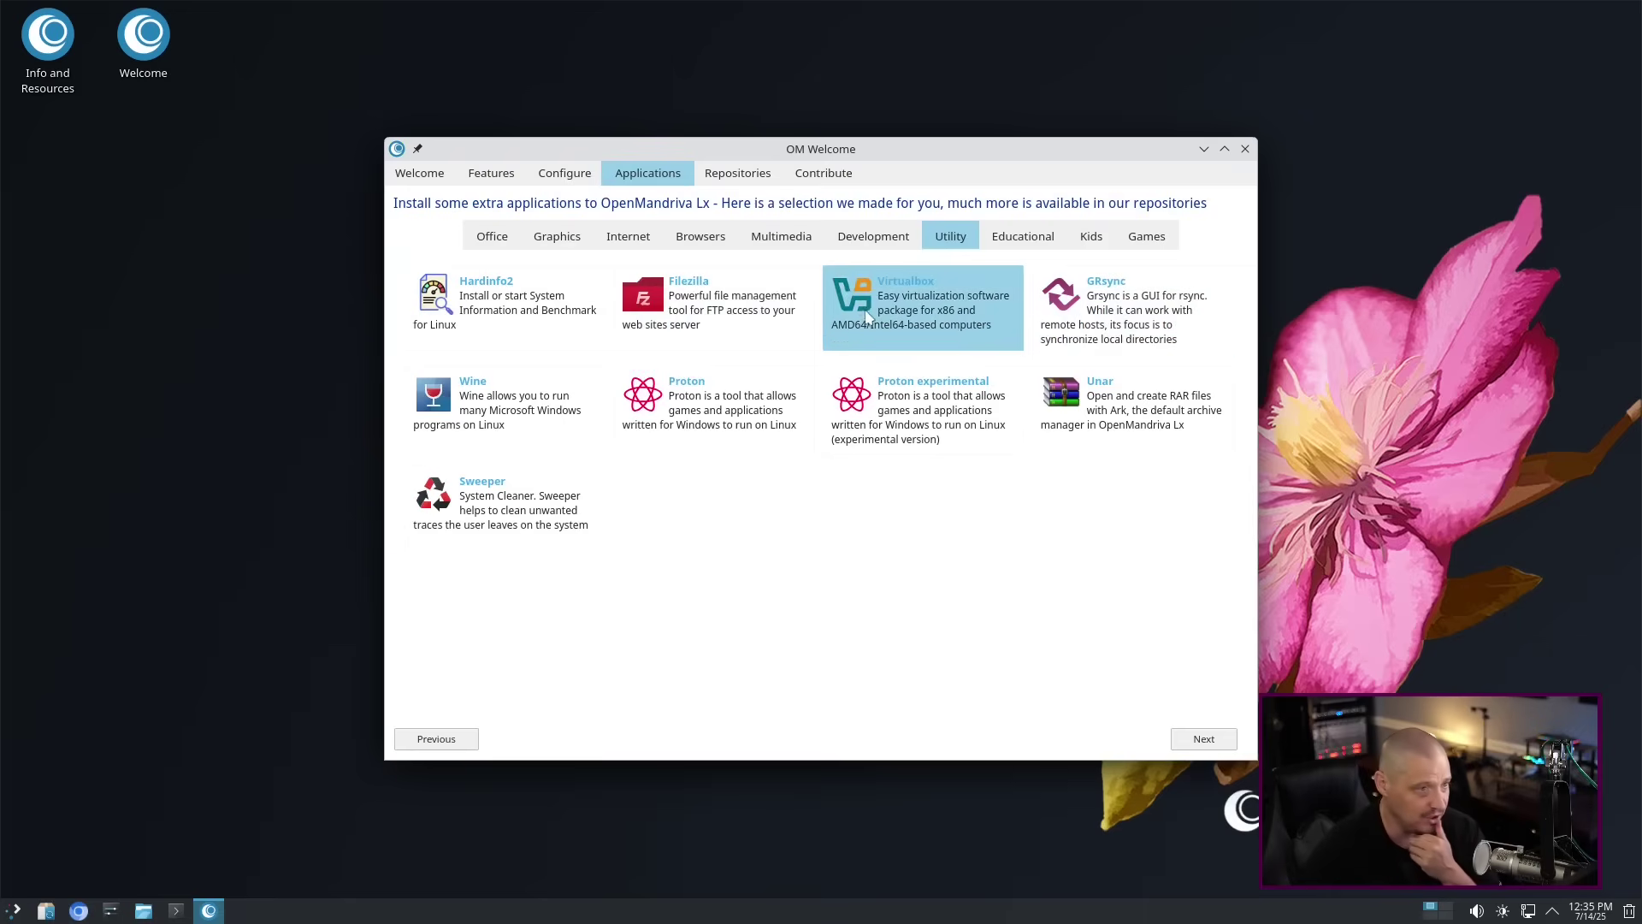
left_click(750, 181)
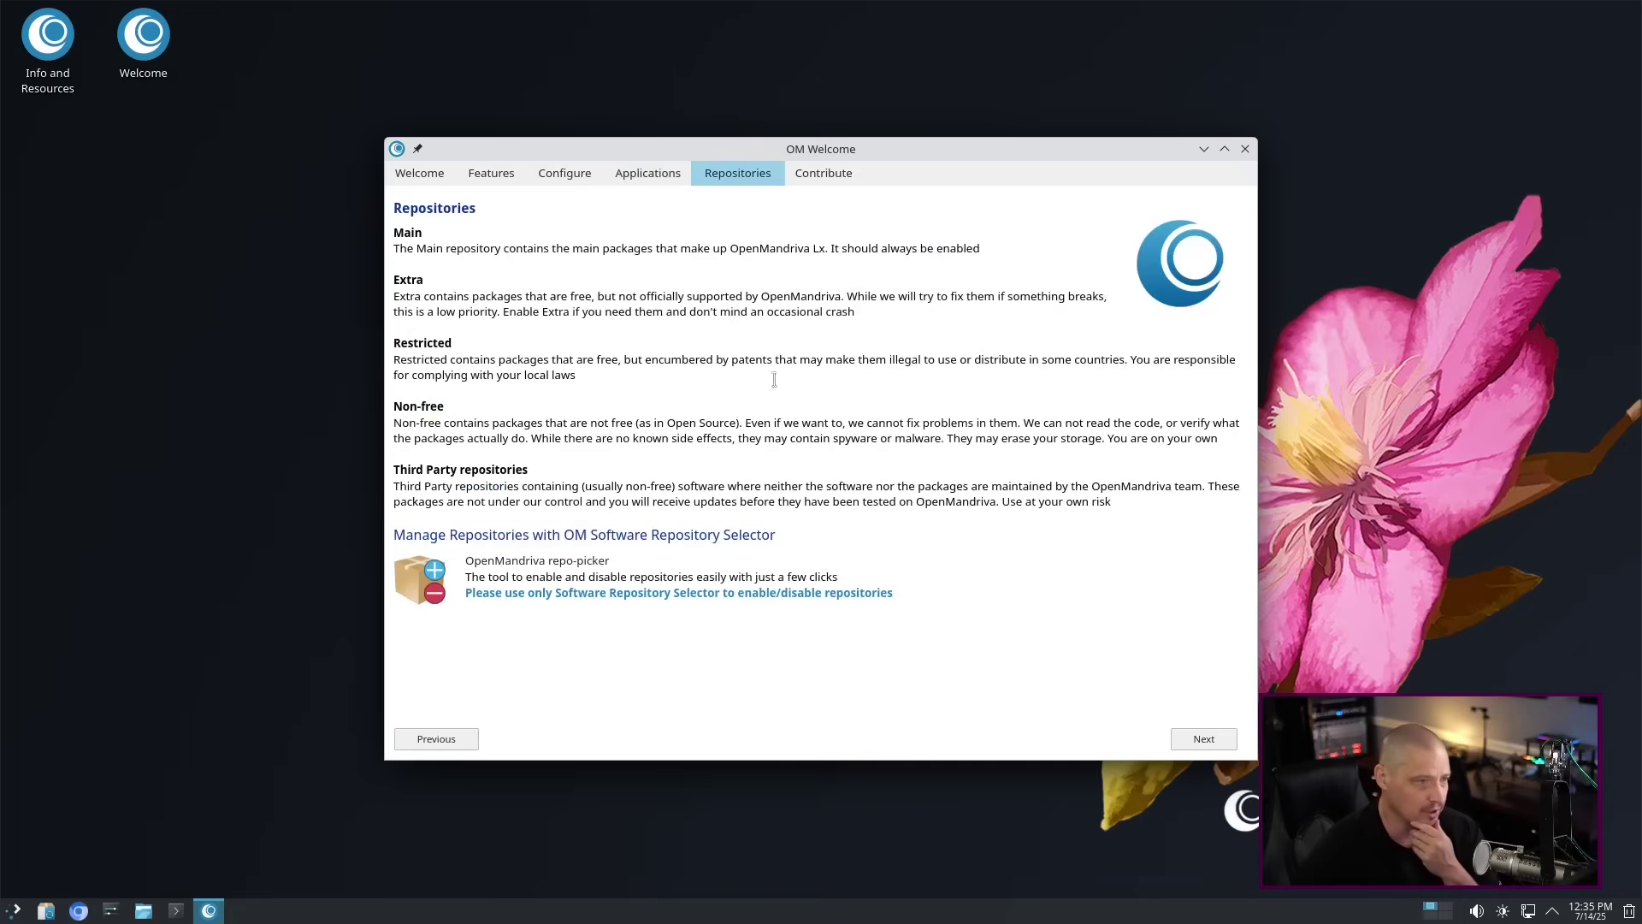
Open the Software Repository Picker and tick the Non-Free and Extra repositories.
left_click(423, 597)
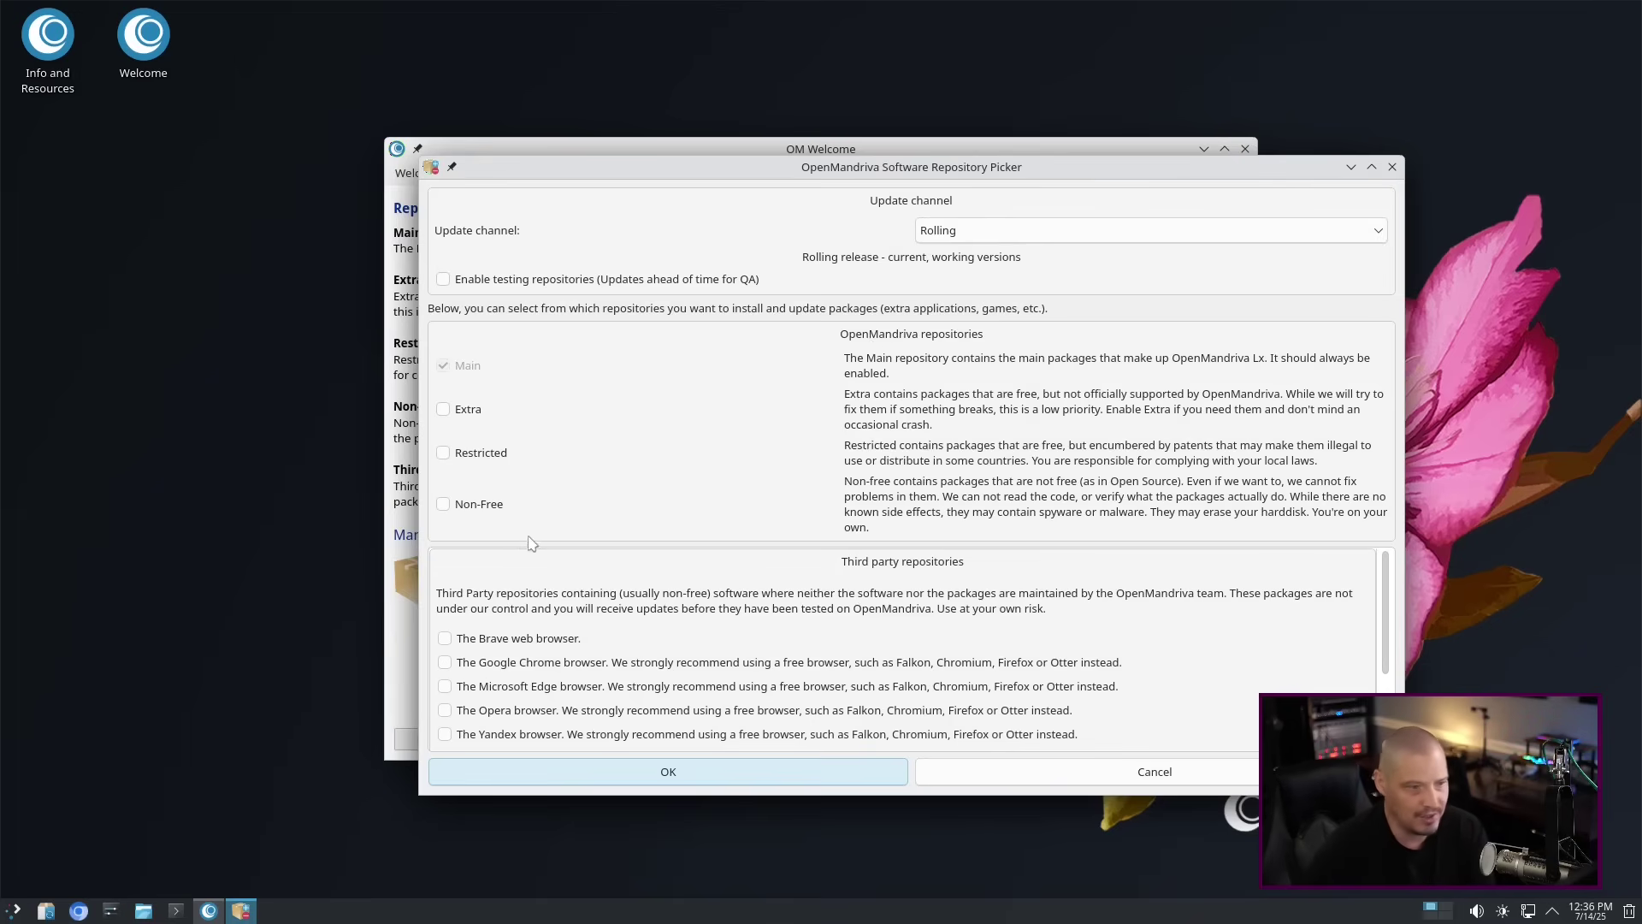
left_click(443, 504)
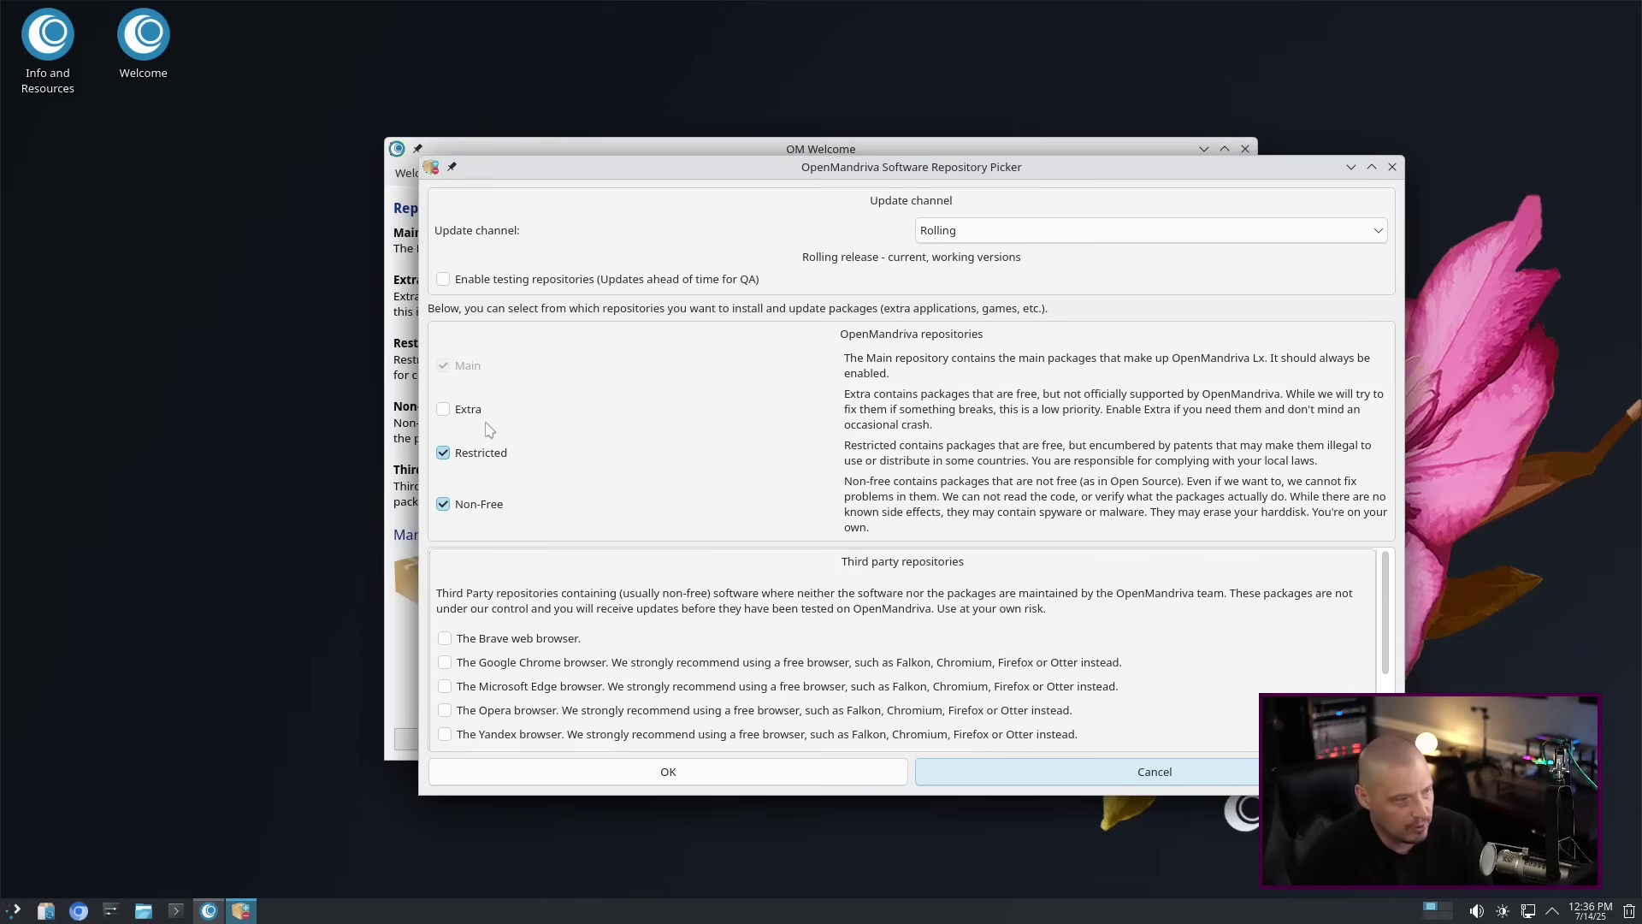
left_click(443, 409)
scroll(719, 587, "down", 3)
scroll(716, 694, "up", 3)
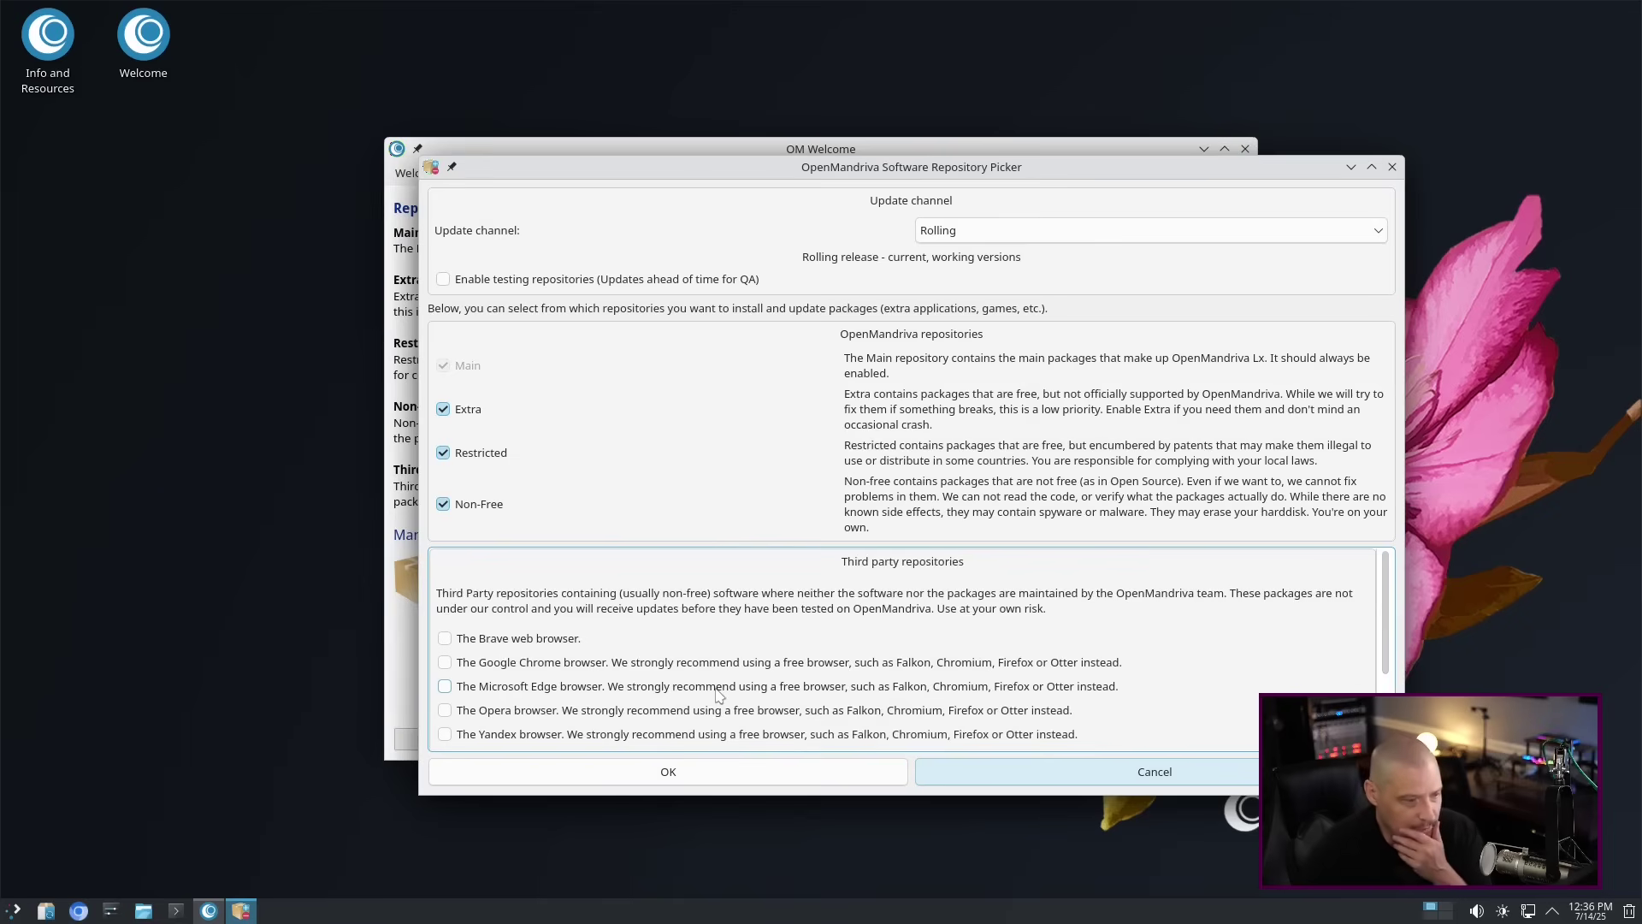
scroll(719, 694, "down", 3)
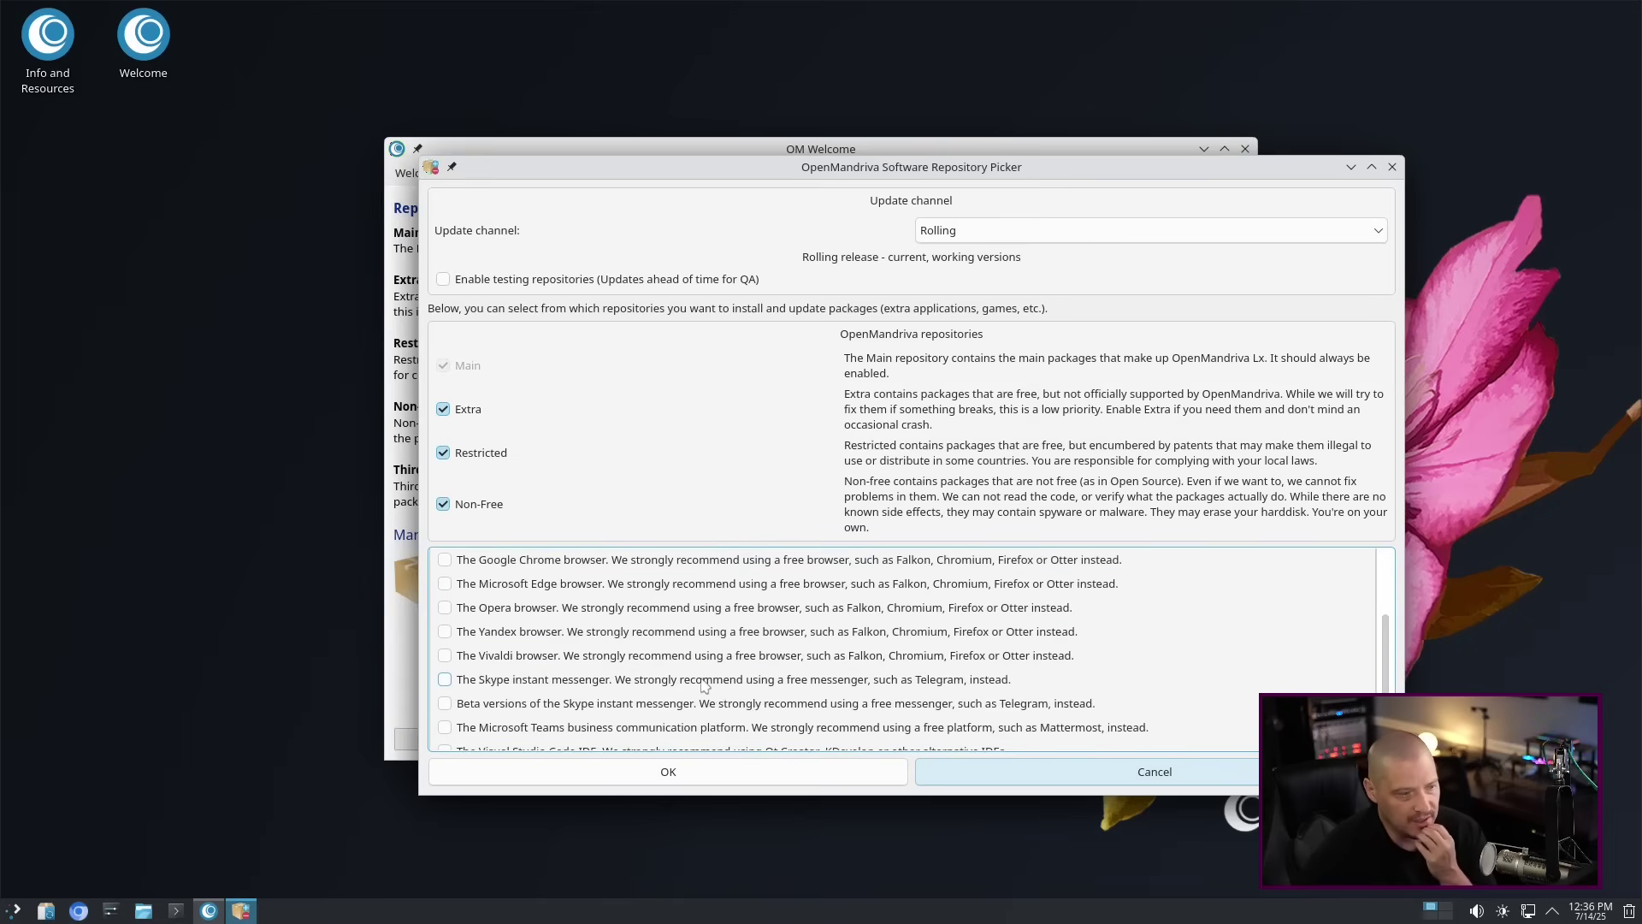
scroll(704, 685, "down", 1)
scroll(703, 685, "up", 5)
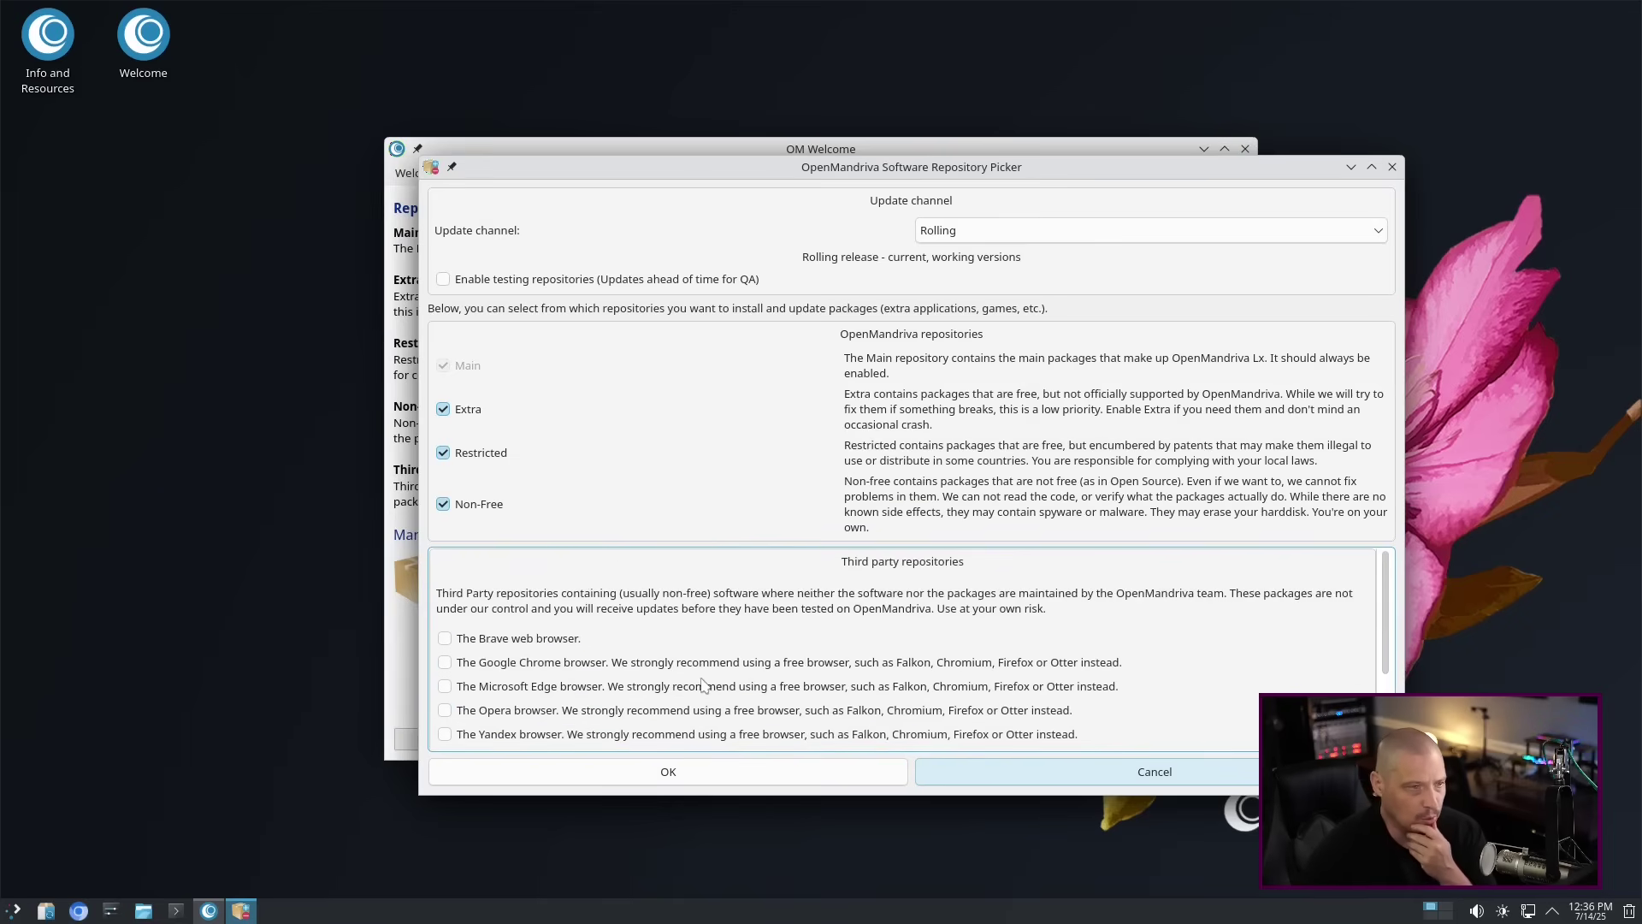
Apply the repository selection, authorising it with the administrator password.
left_click(795, 770)
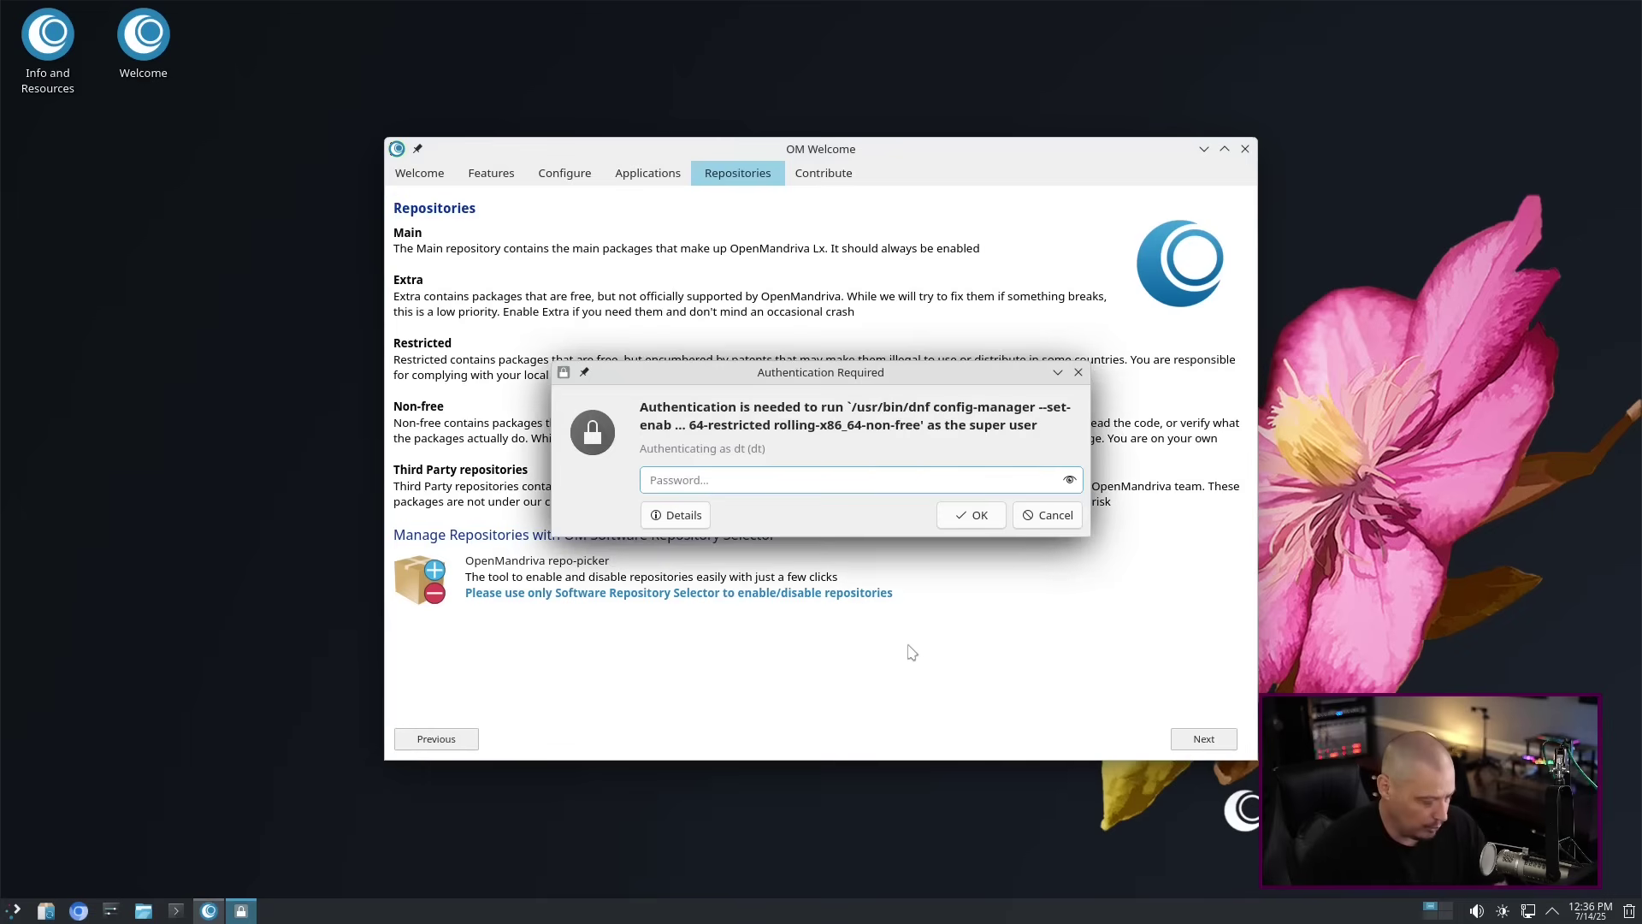
type("•")
key("Return")
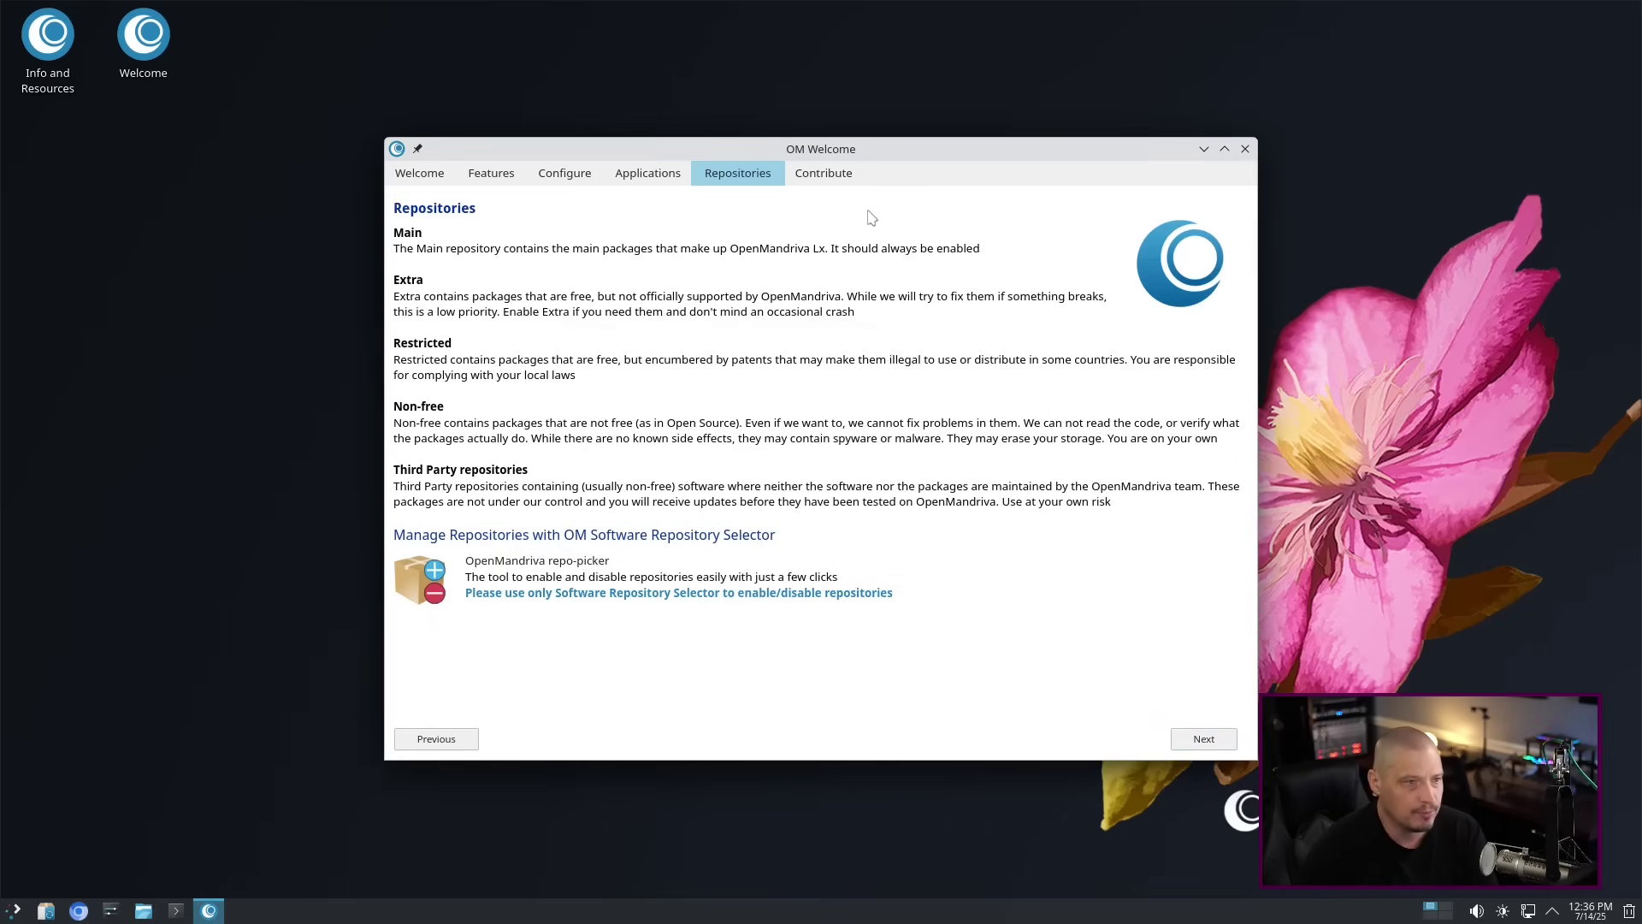
Look over the Contribute page, then return to the Welcome page.
left_click(841, 179)
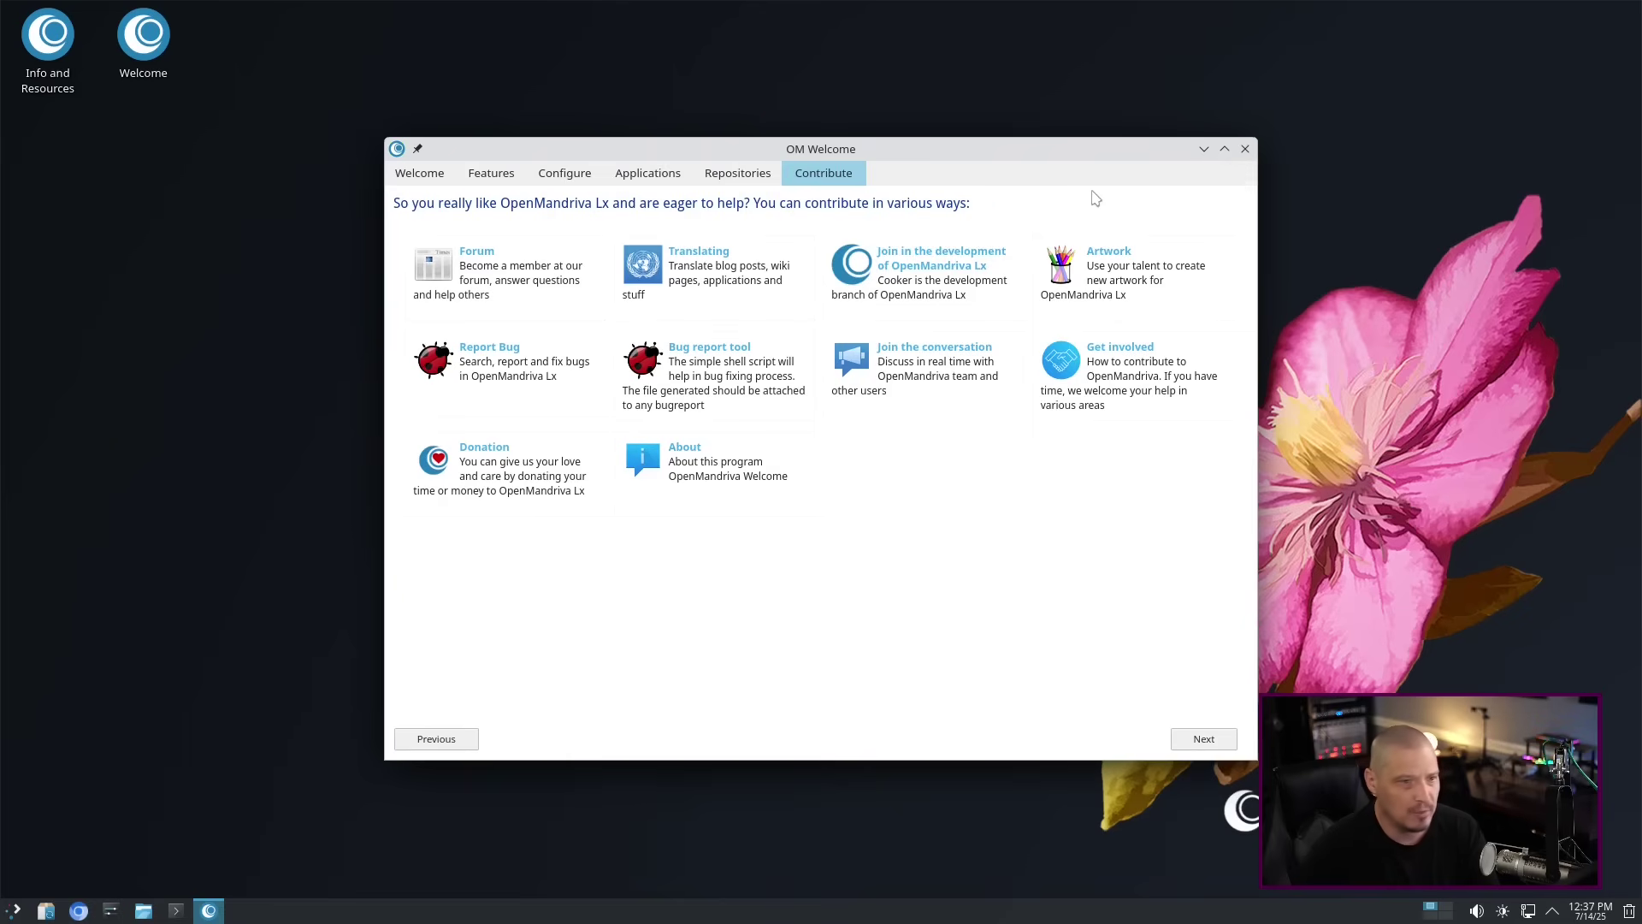
left_click(435, 176)
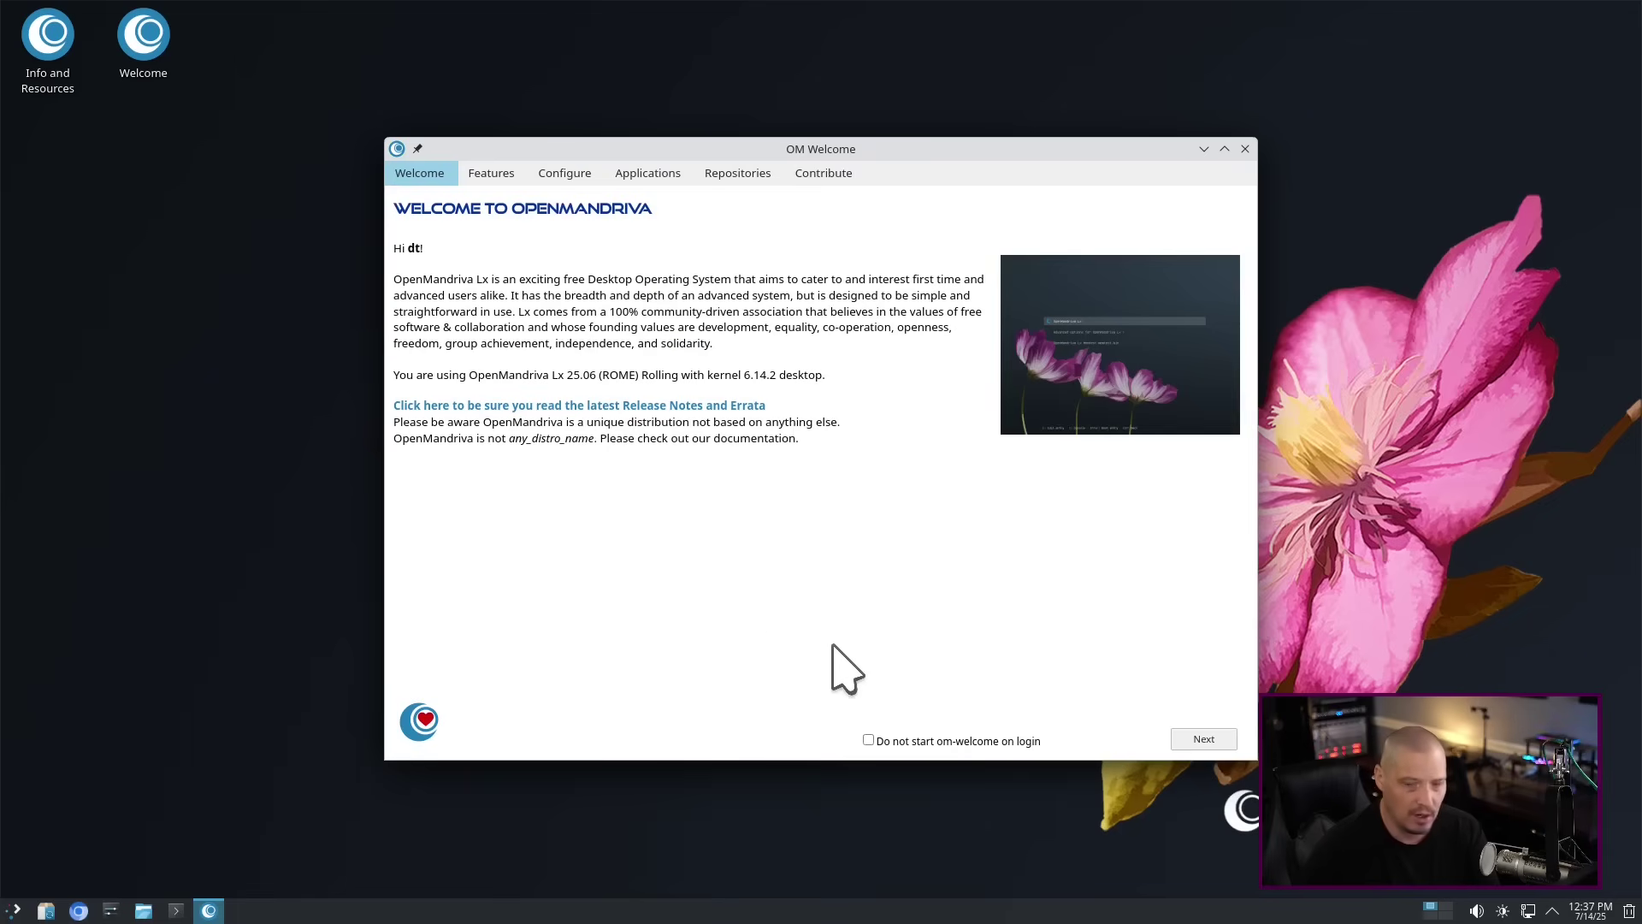
Tick 'Do not start om-welcome on login', acknowledge the notice, and close OM Welcome.
left_click(902, 742)
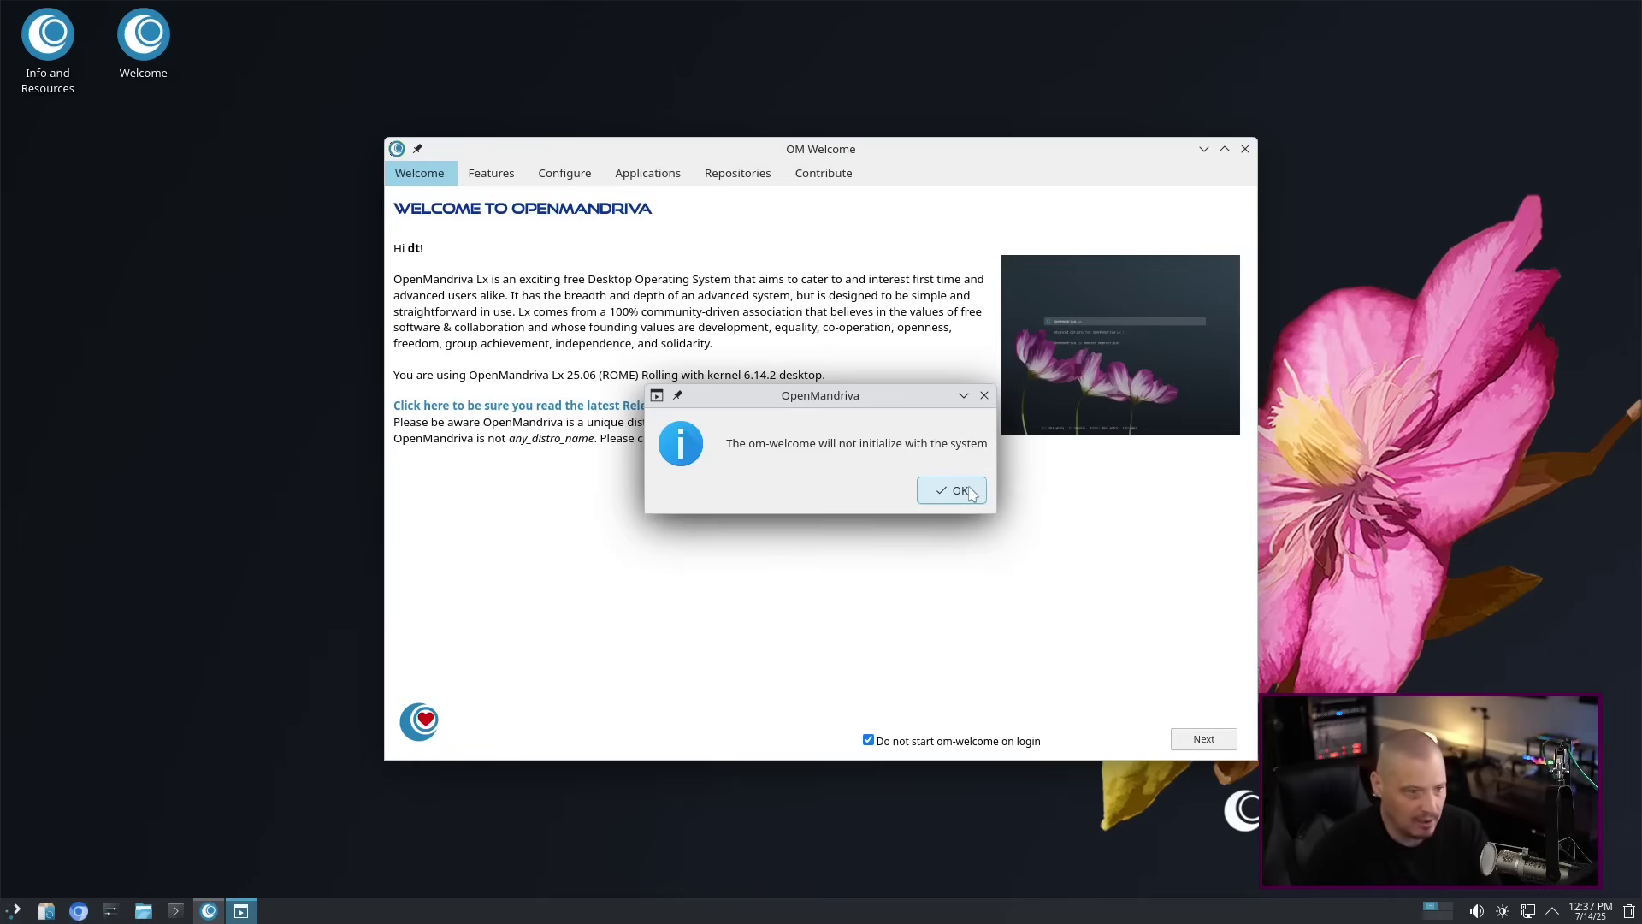
left_click(958, 490)
left_click(1245, 149)
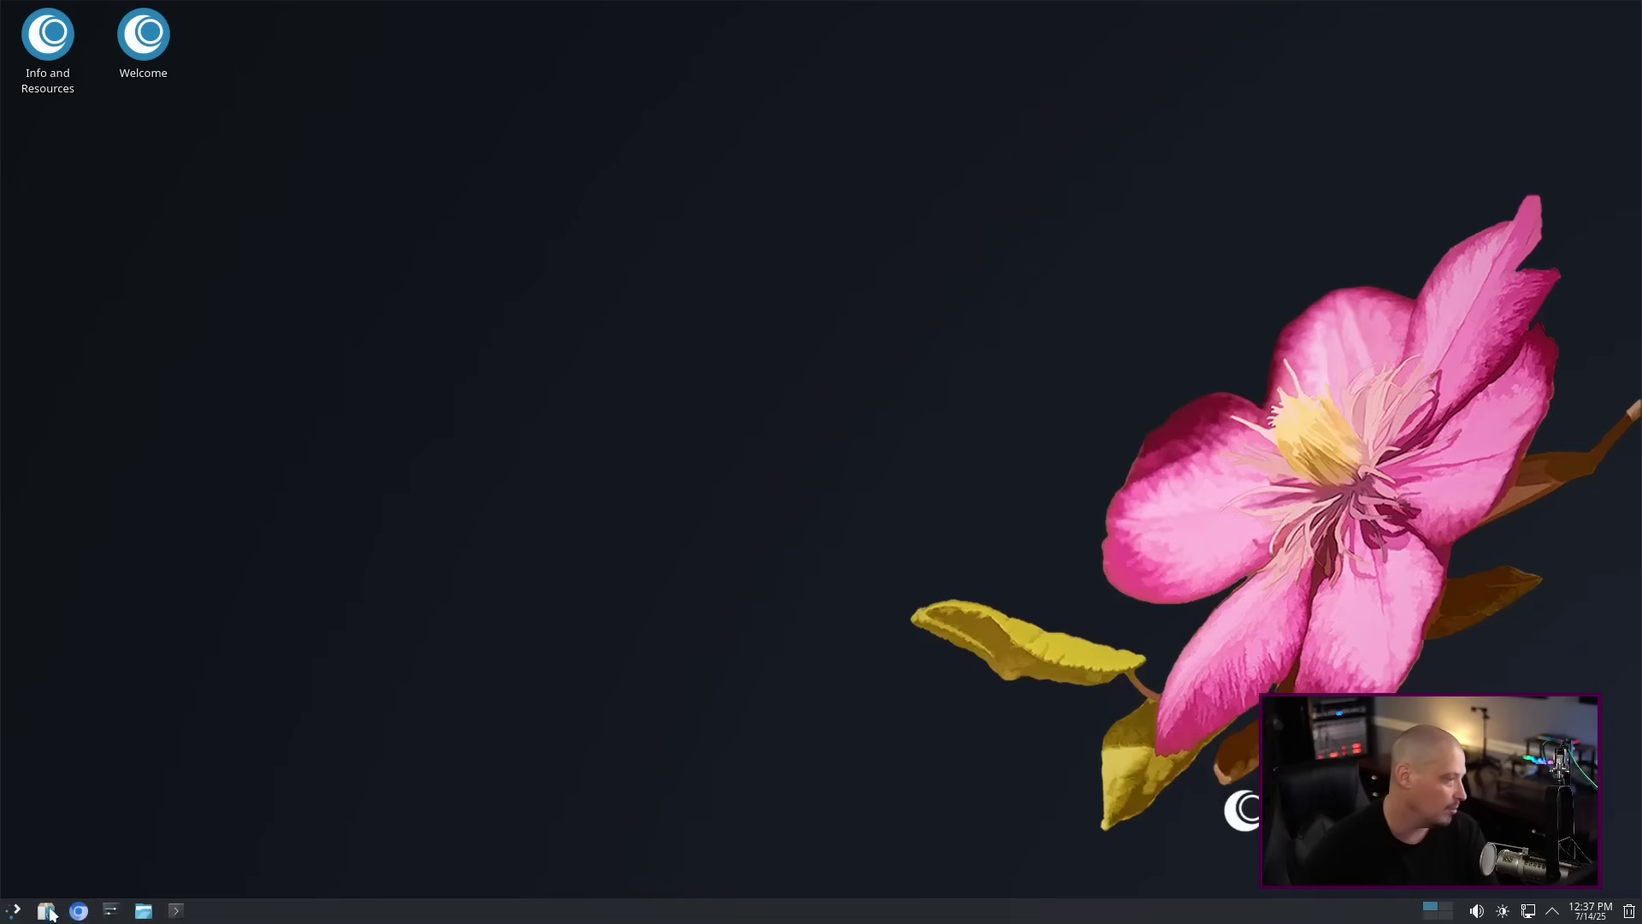
Reopen OM Welcome from the Utilities category of the application menu.
left_click(13, 910)
mouse_move(214, 826)
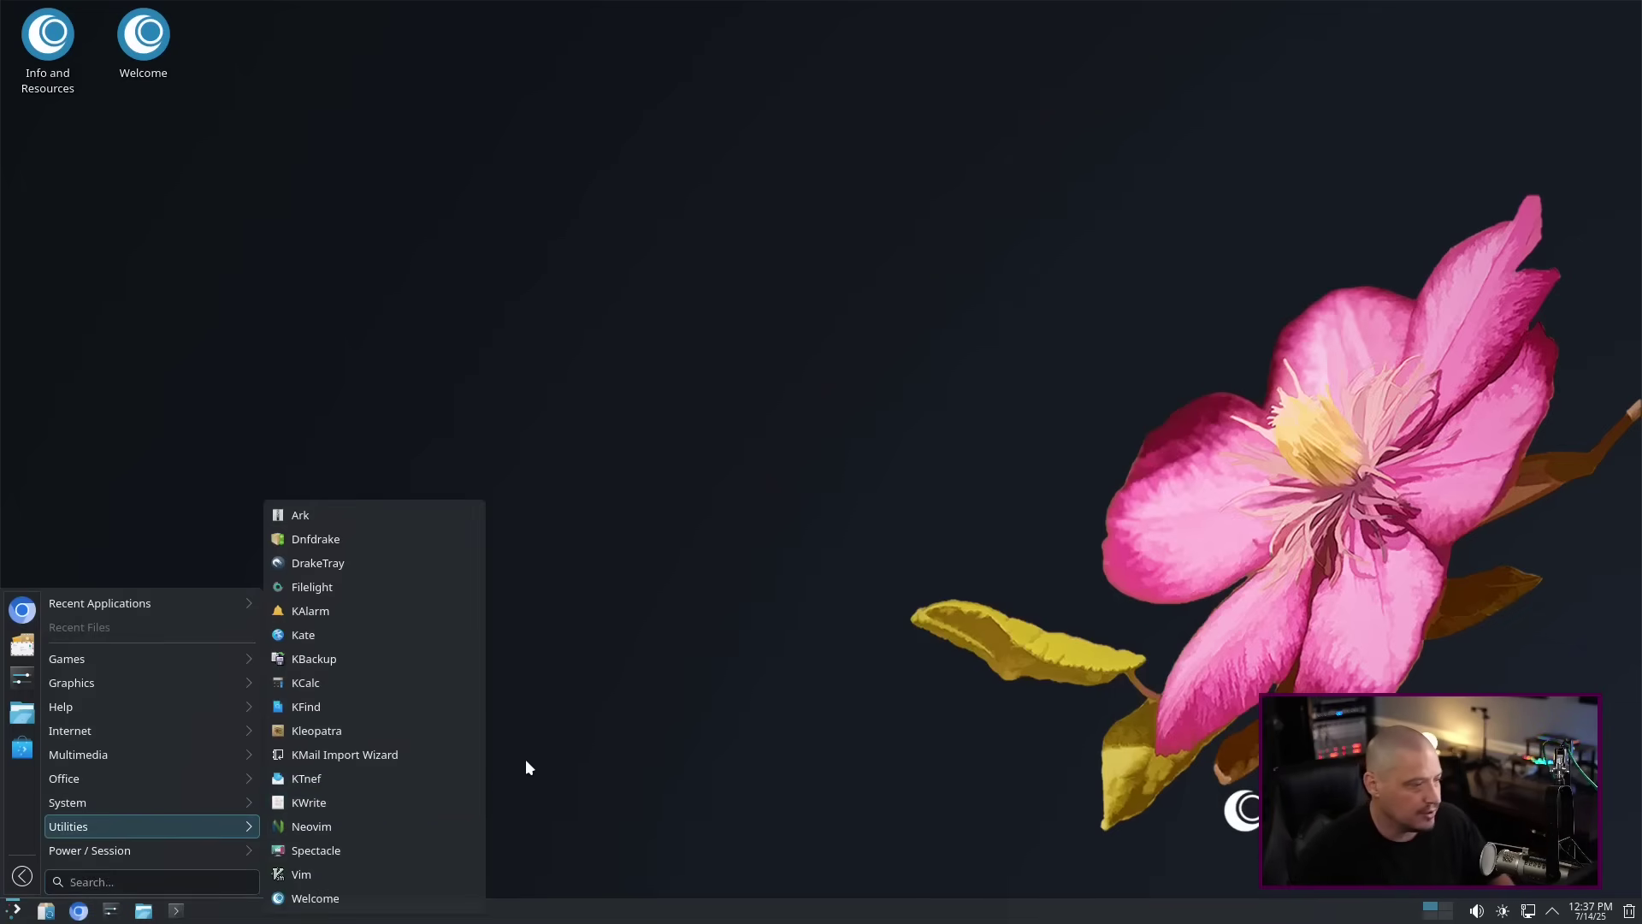
left_click(308, 903)
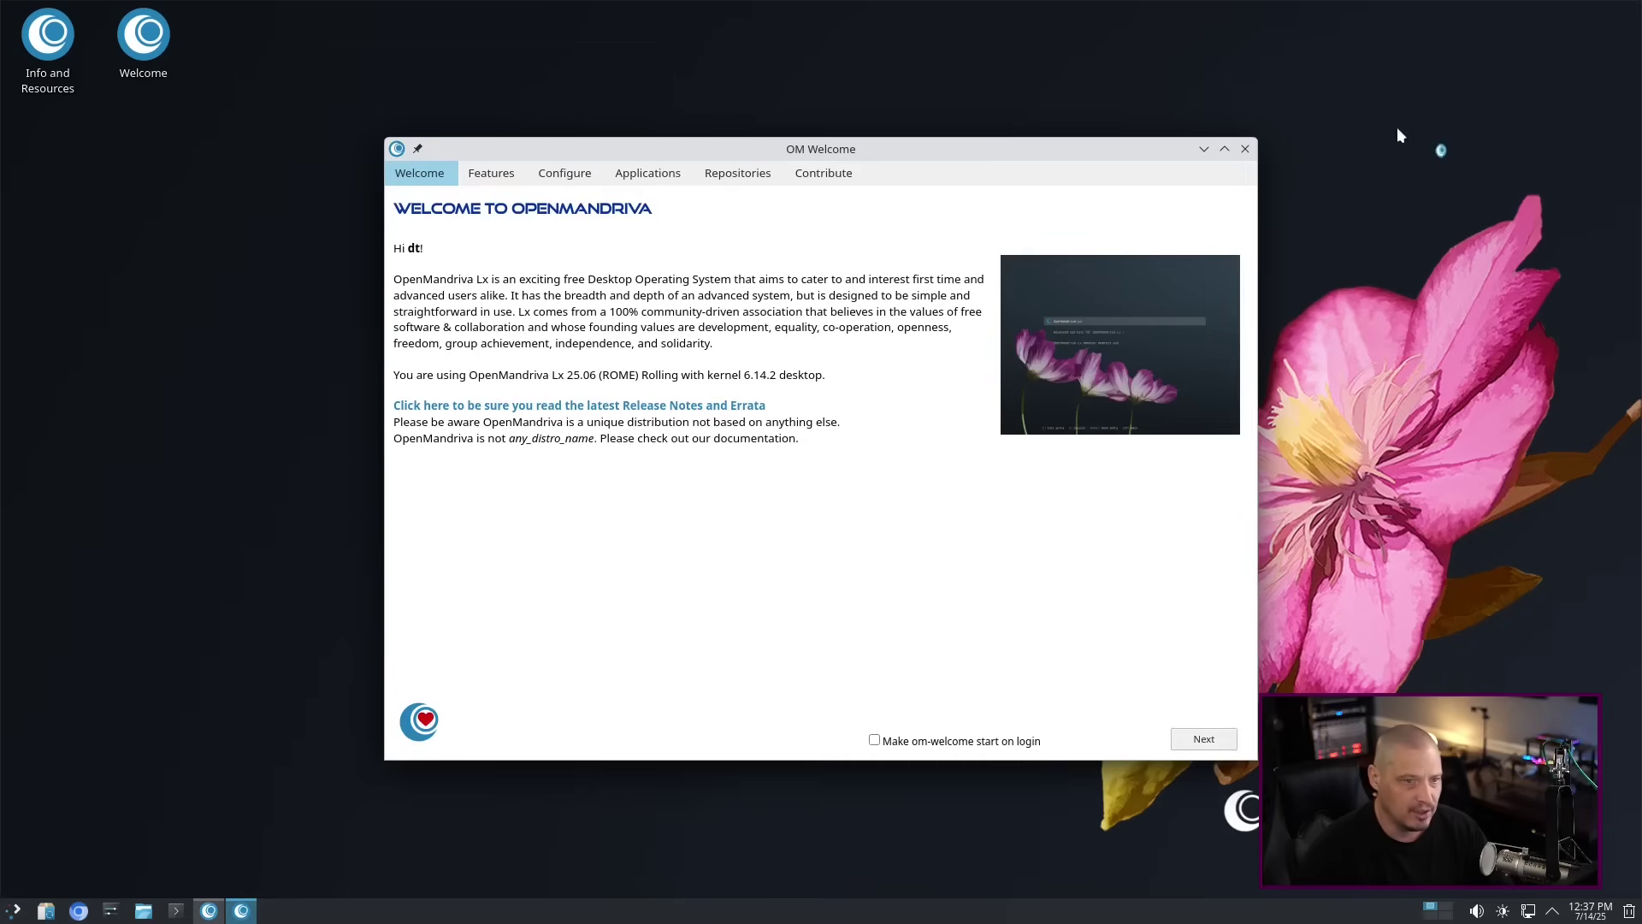
Close OM Welcome, browse the Games, Graphics, Help and Internet categories, and launch Chromium Web Browser.
left_click(1245, 150)
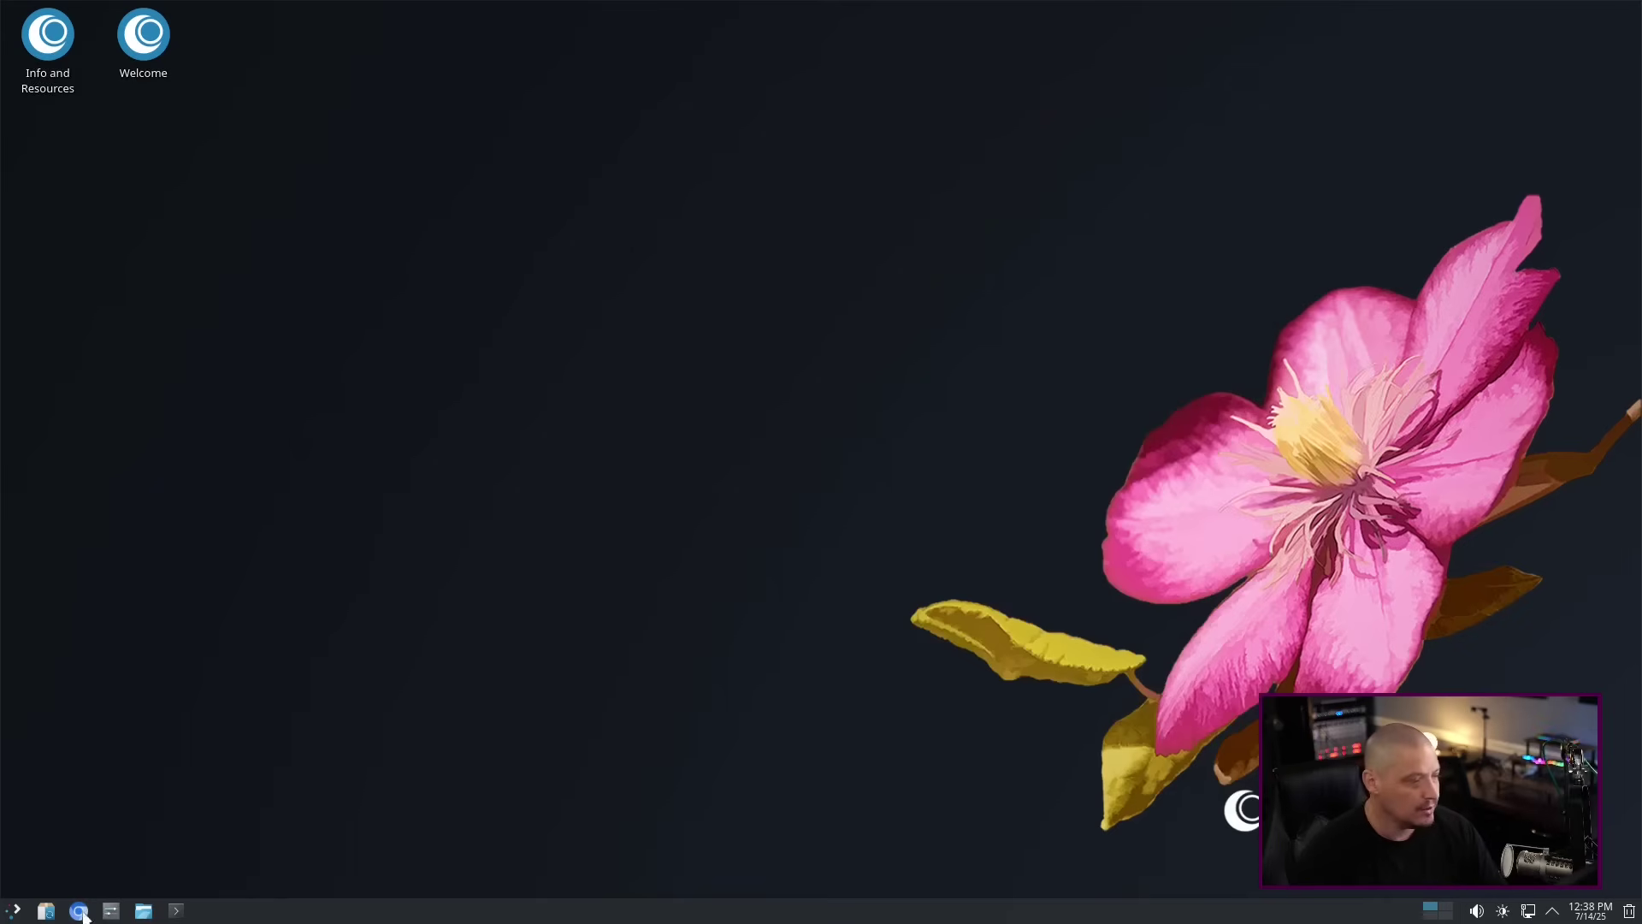
left_click(17, 912)
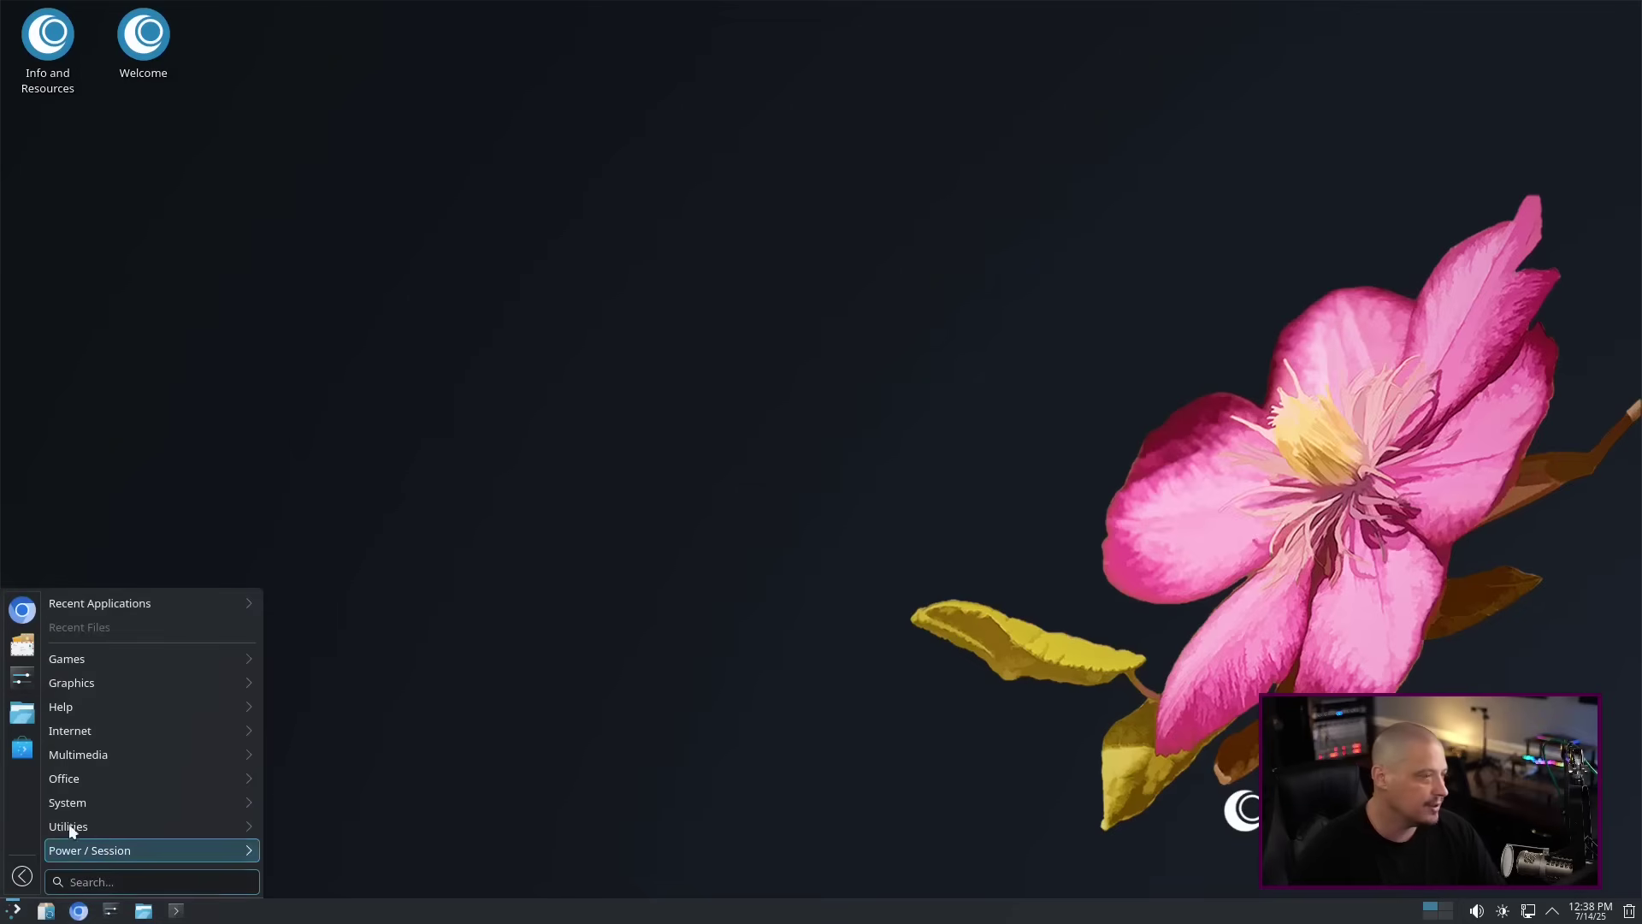
mouse_move(199, 657)
mouse_move(334, 661)
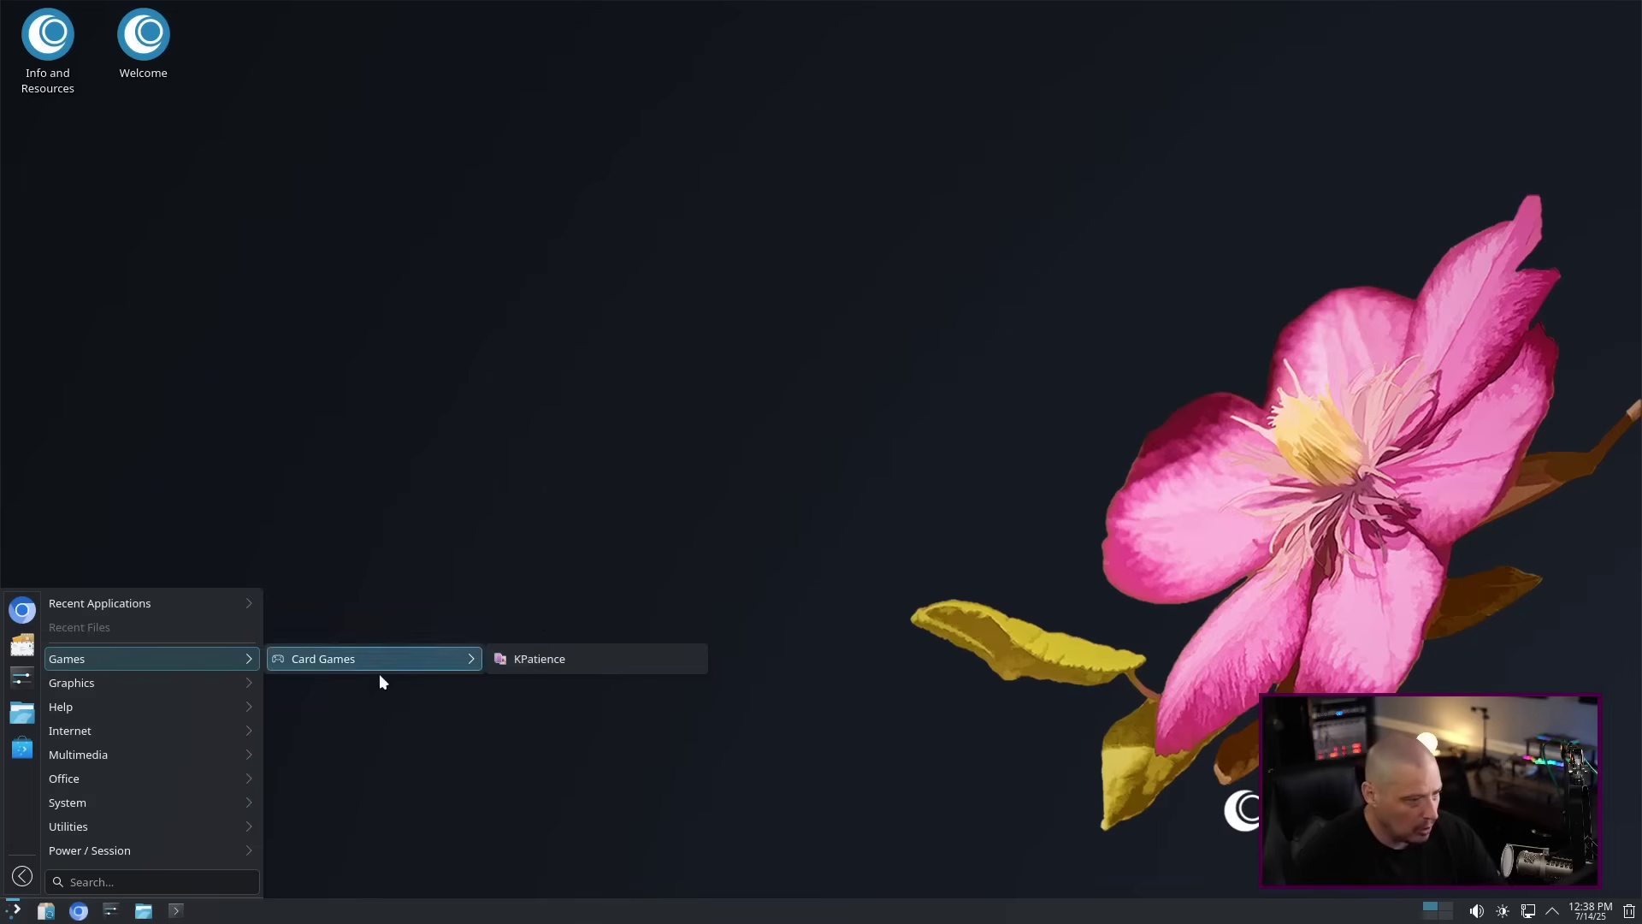
mouse_move(192, 691)
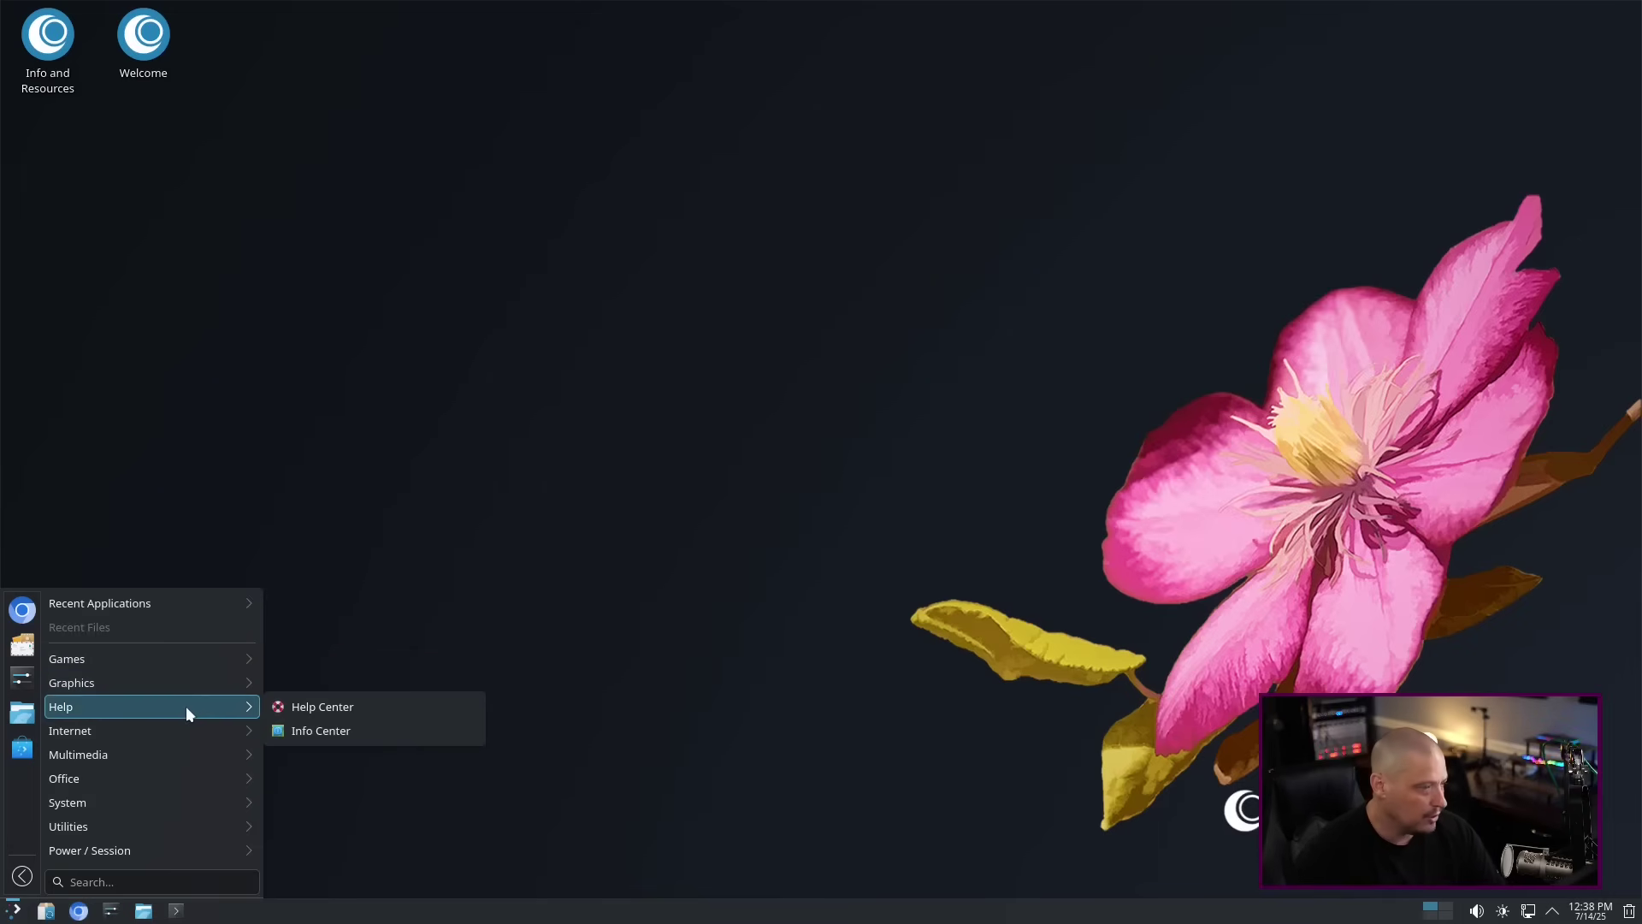
mouse_move(175, 740)
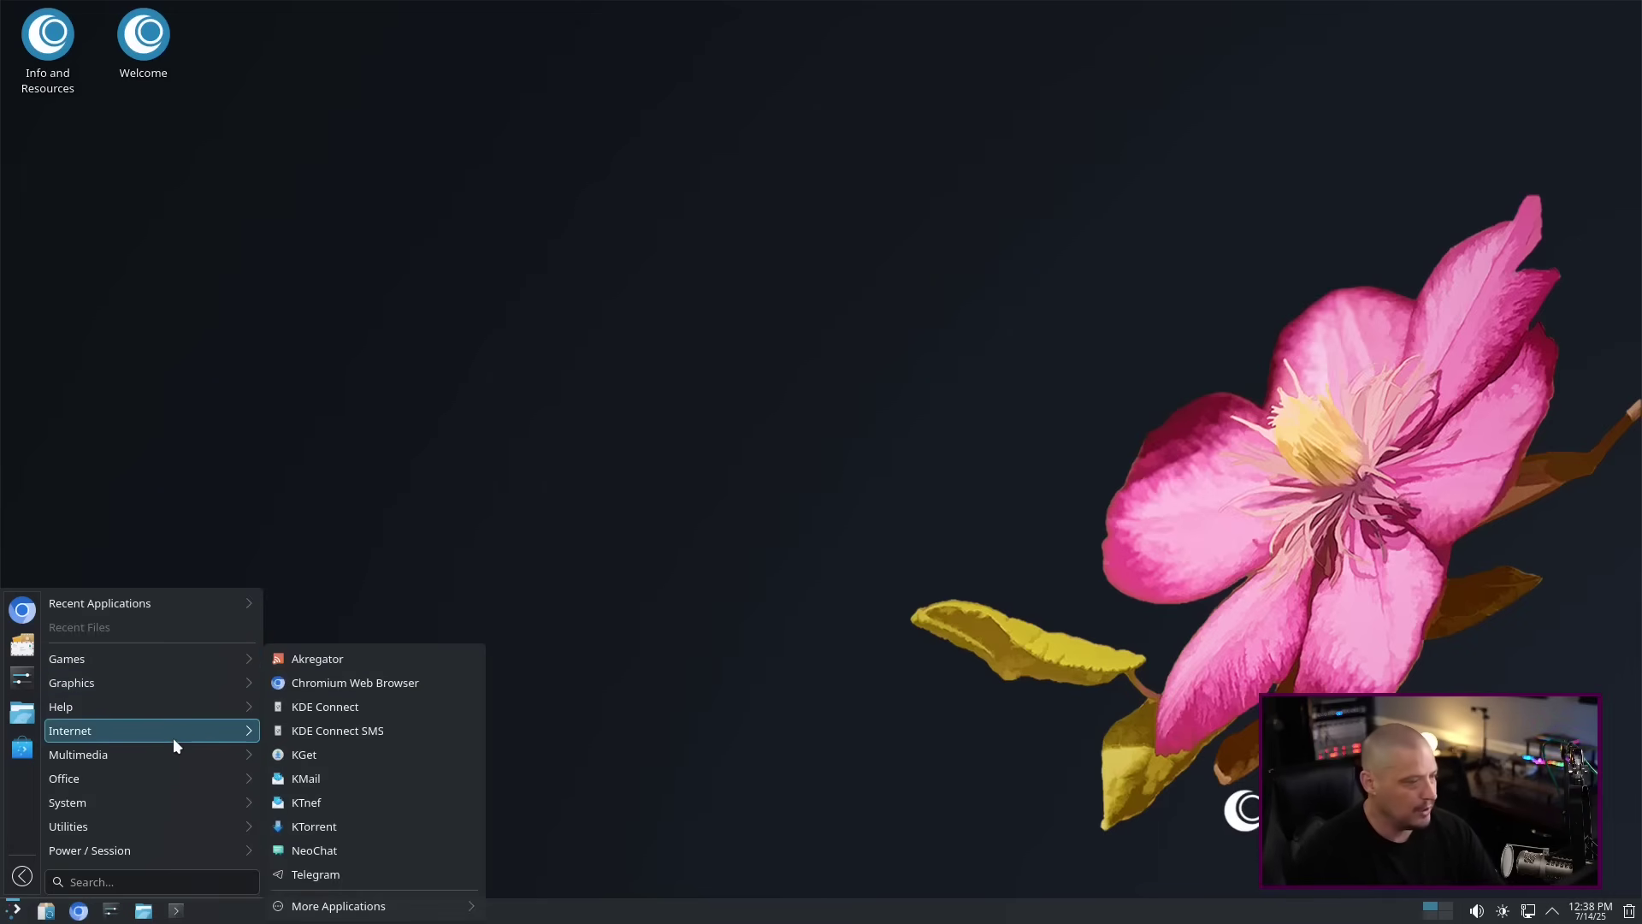
left_click(388, 682)
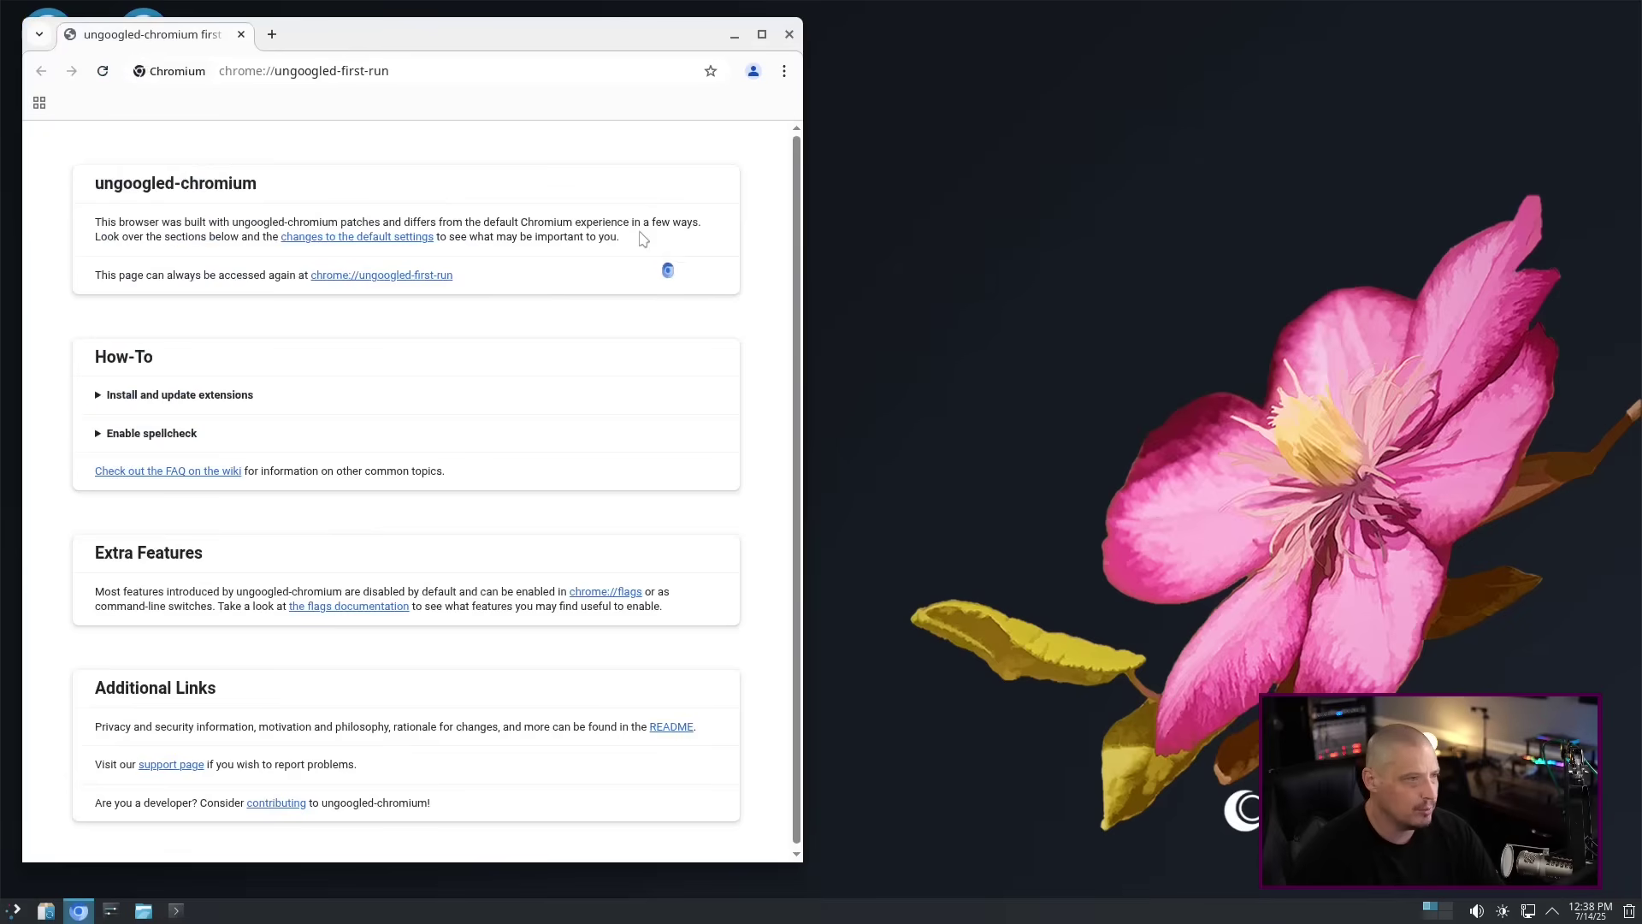
Maximize Chromium, view About Chromium showing version 135.0.7049.95, then close the browser.
double_click(577, 41)
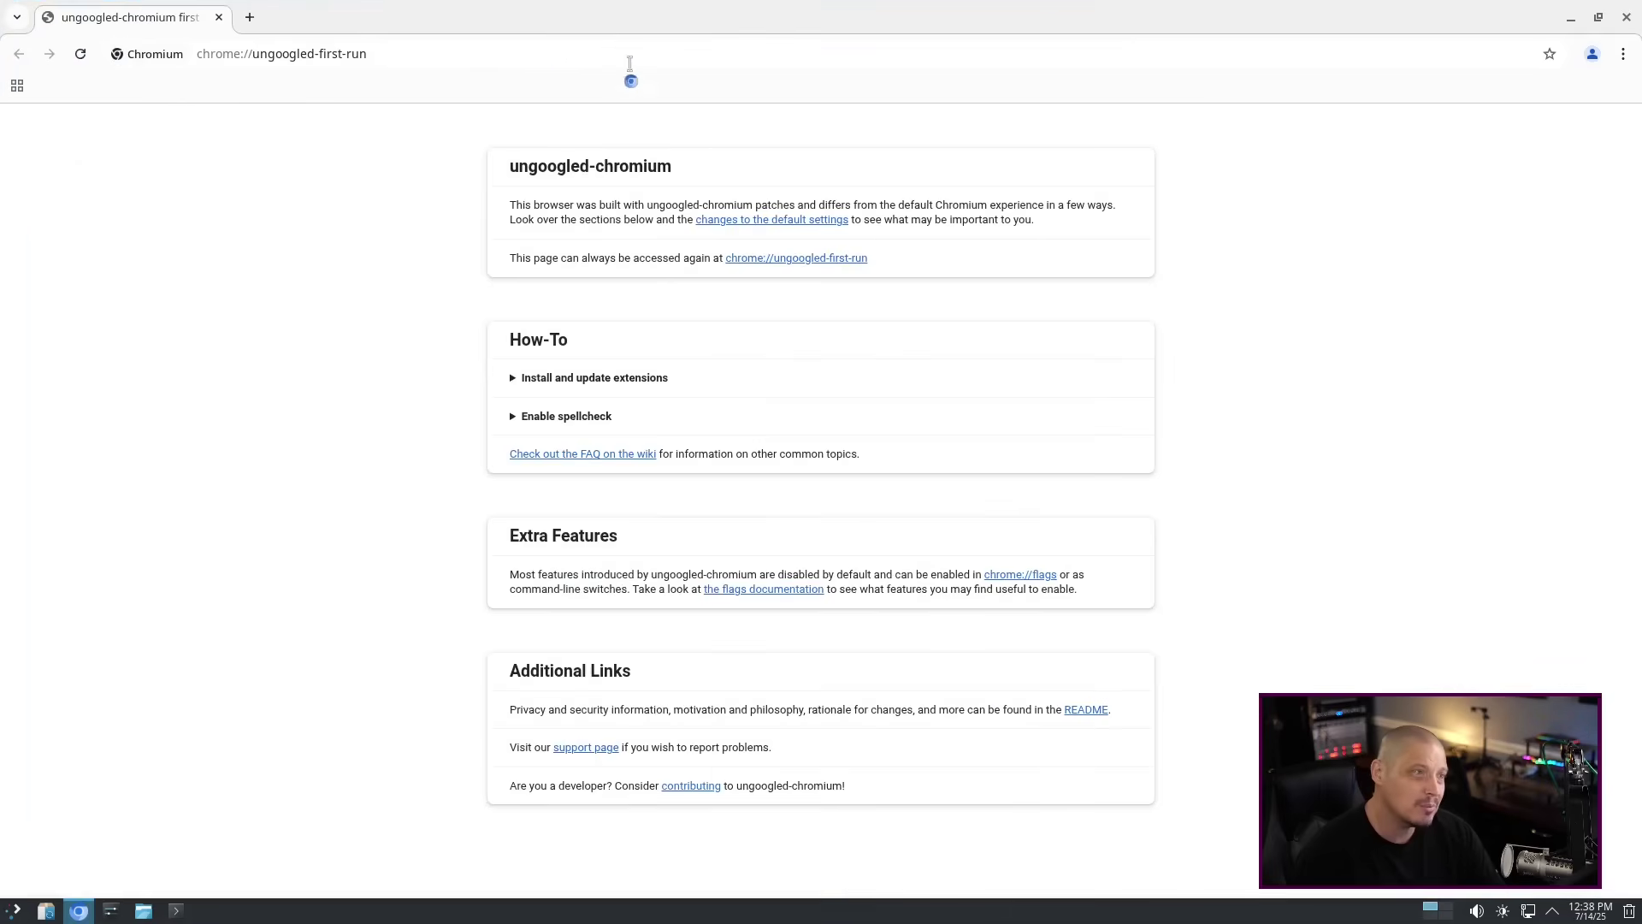
left_click(1622, 55)
mouse_move(1497, 206)
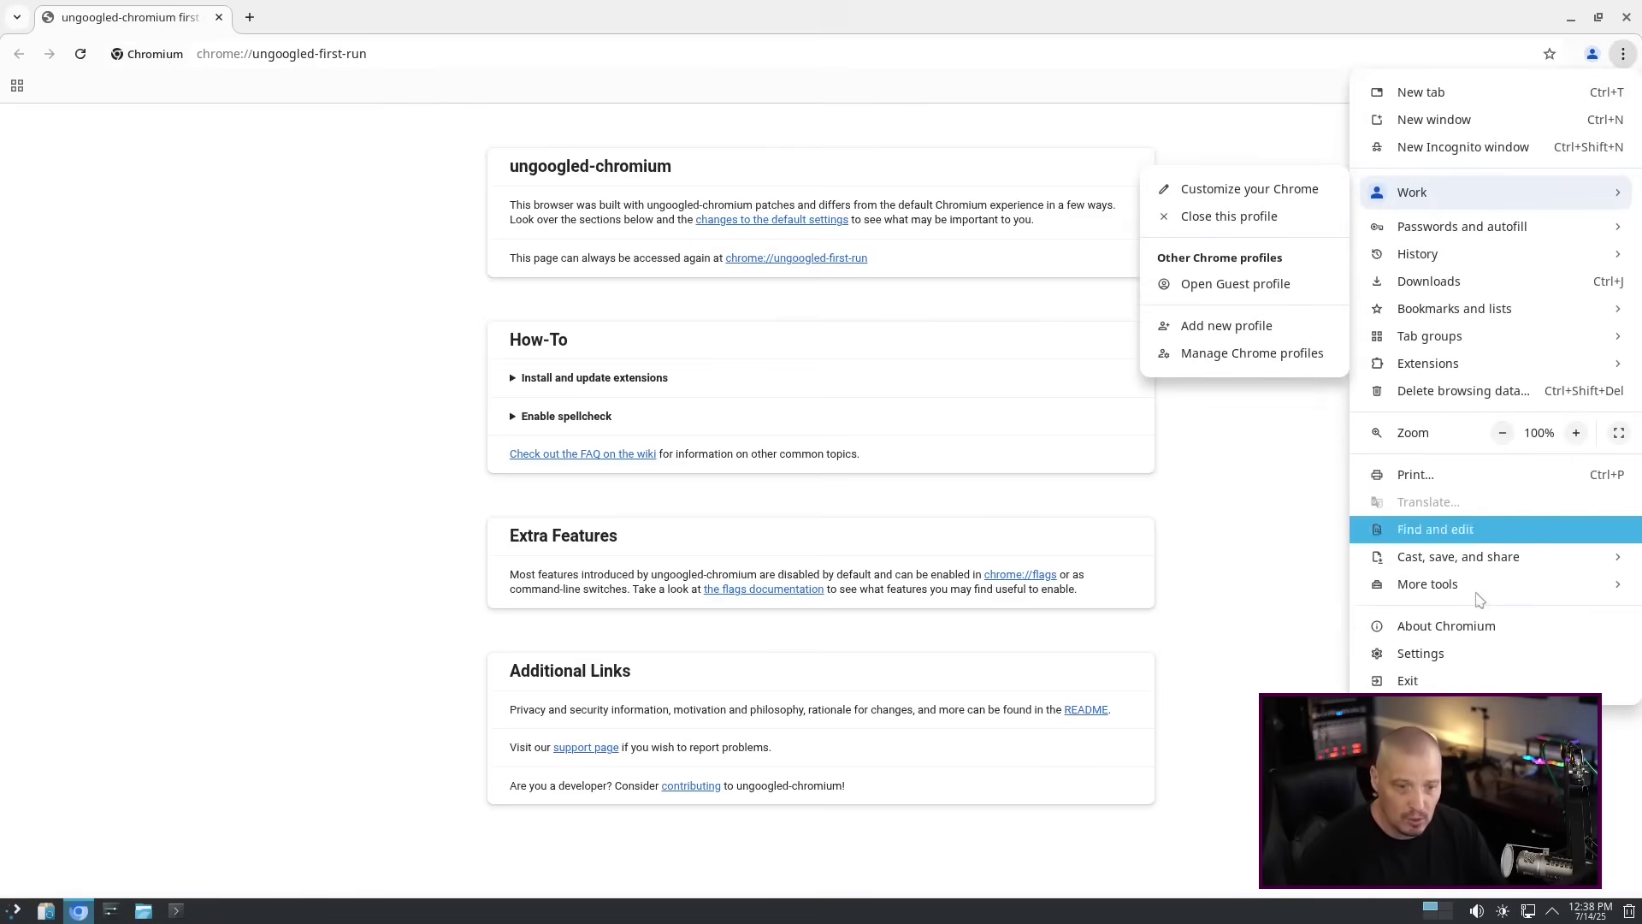
left_click(1436, 629)
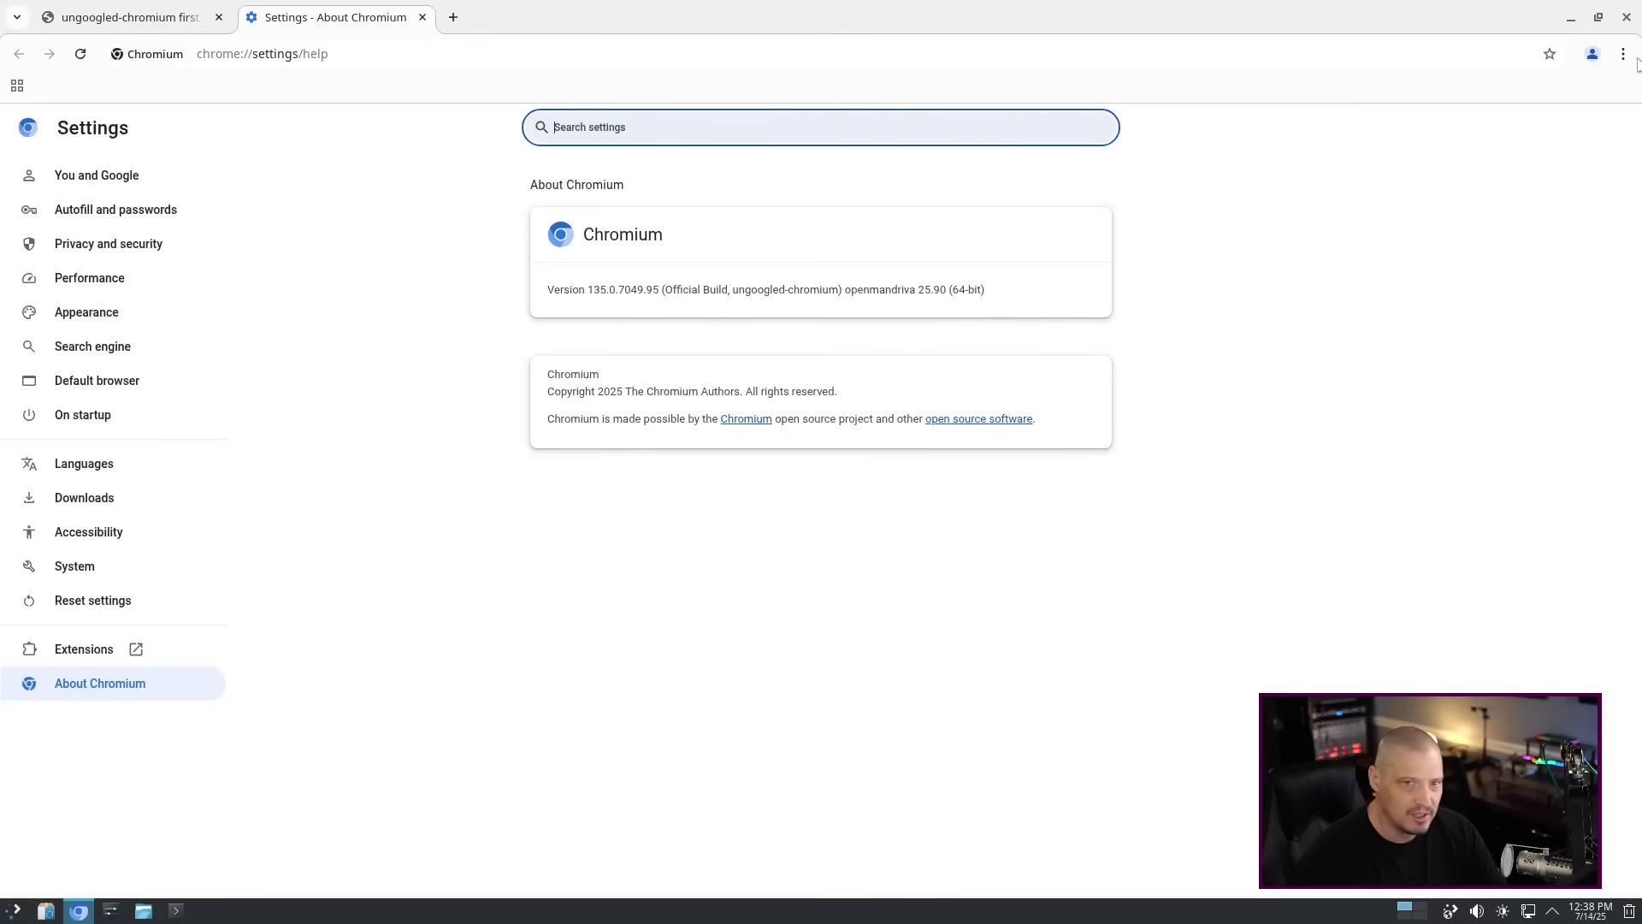
left_click(1627, 19)
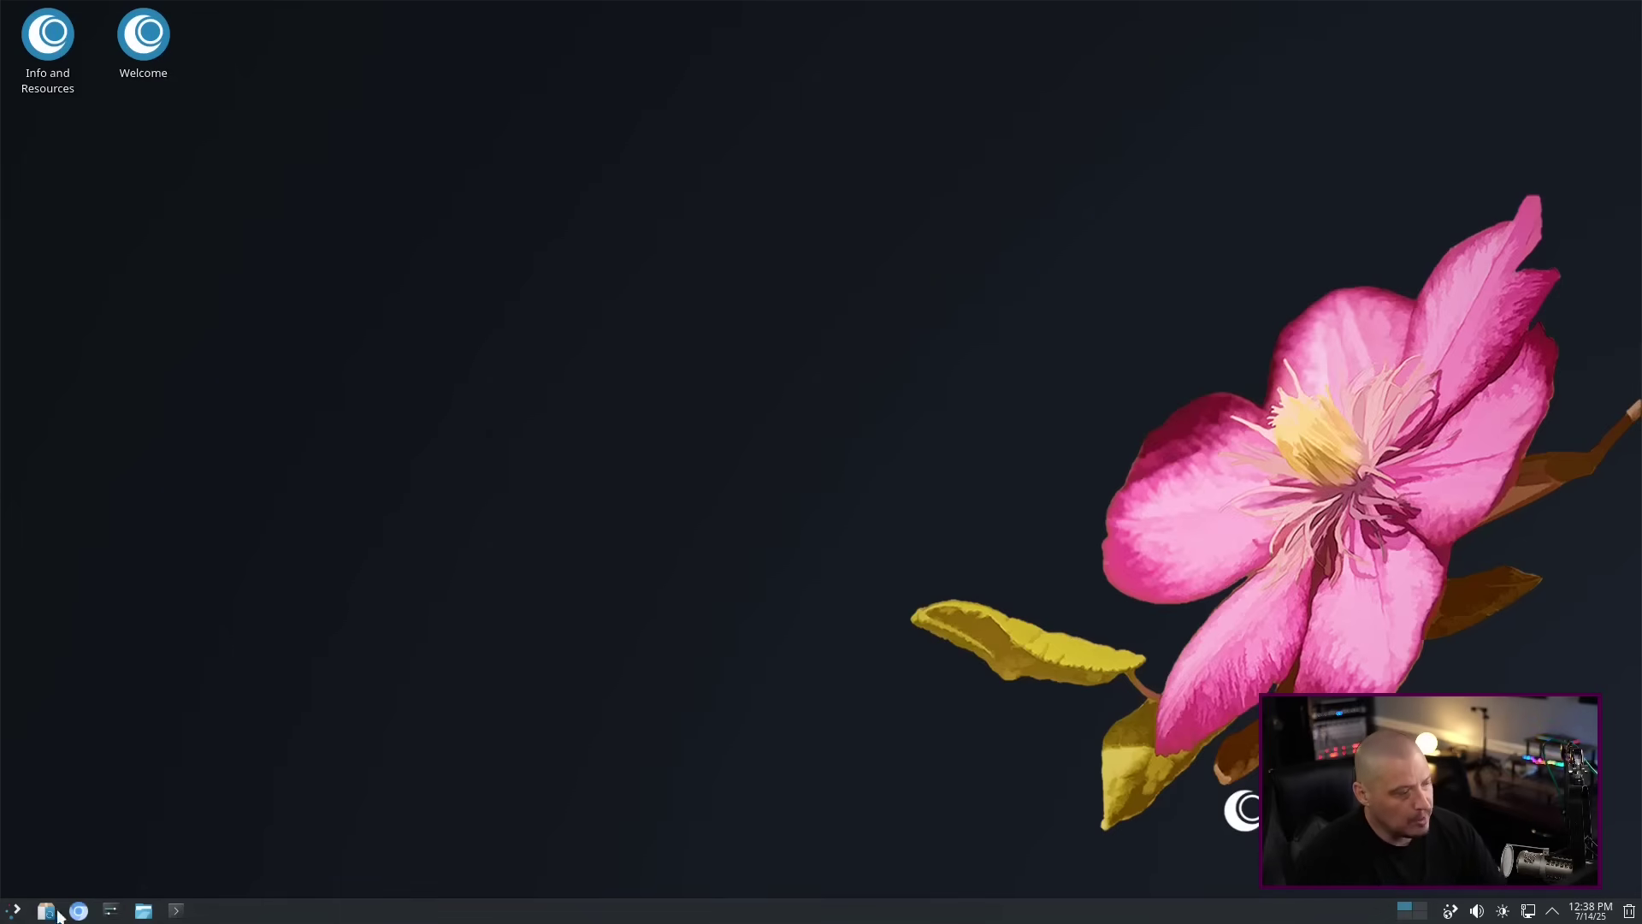
Open the application menu on the Multimedia category listing Kdenlive, mpv, QMPlay2 and vokoscreenNG.
left_click(17, 911)
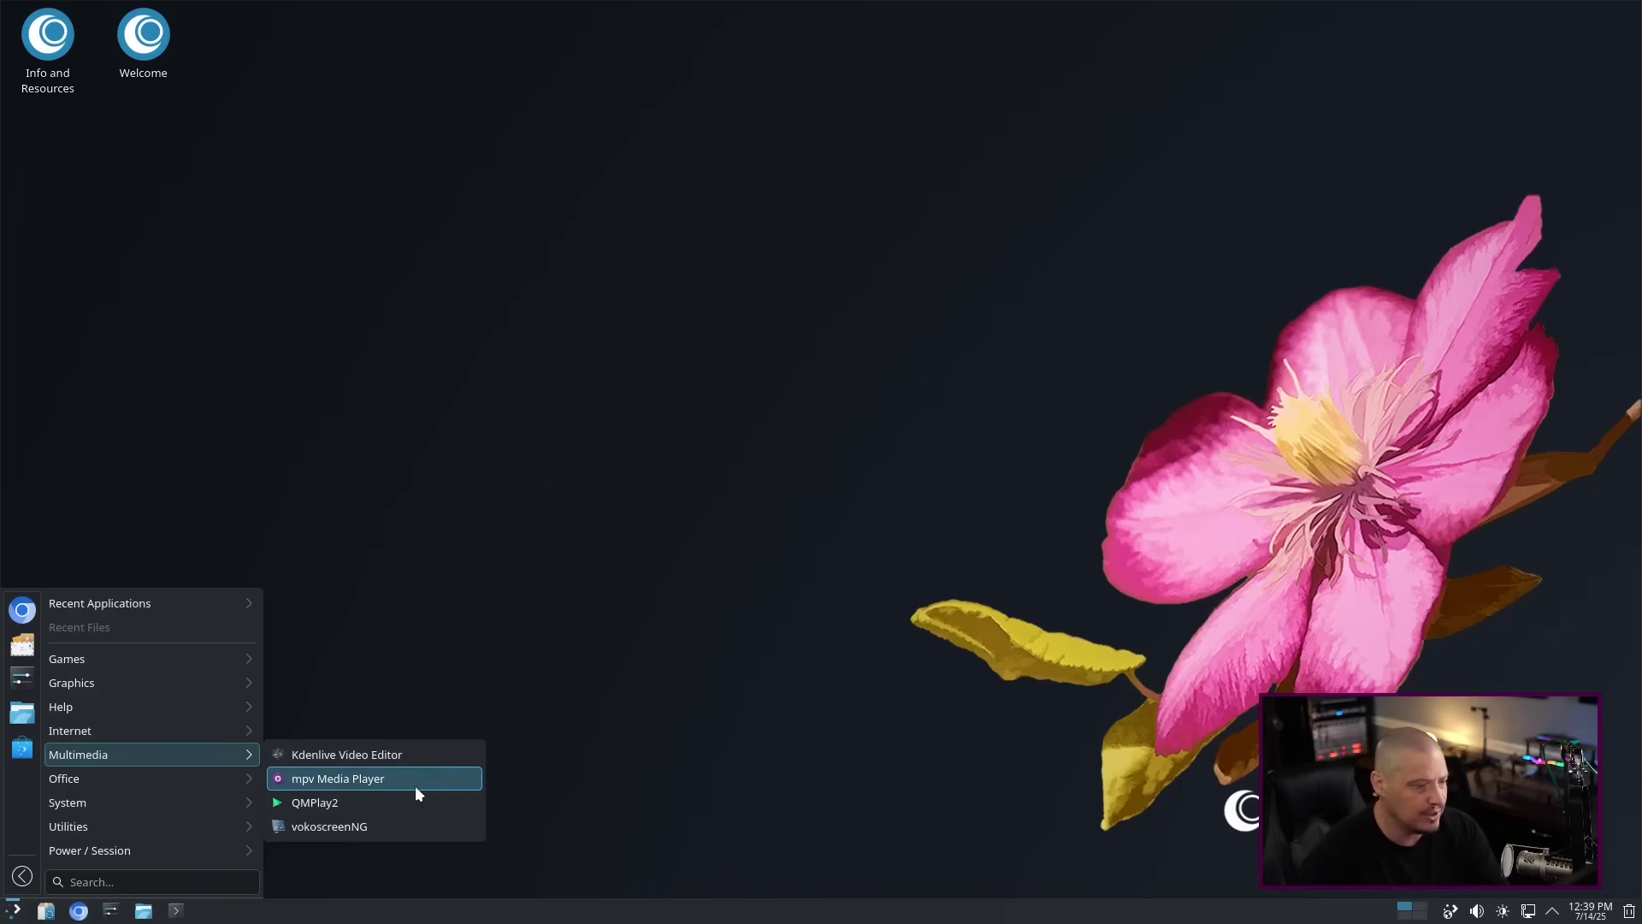
Launch QMPlay2 and view its About Qt information.
left_click(361, 809)
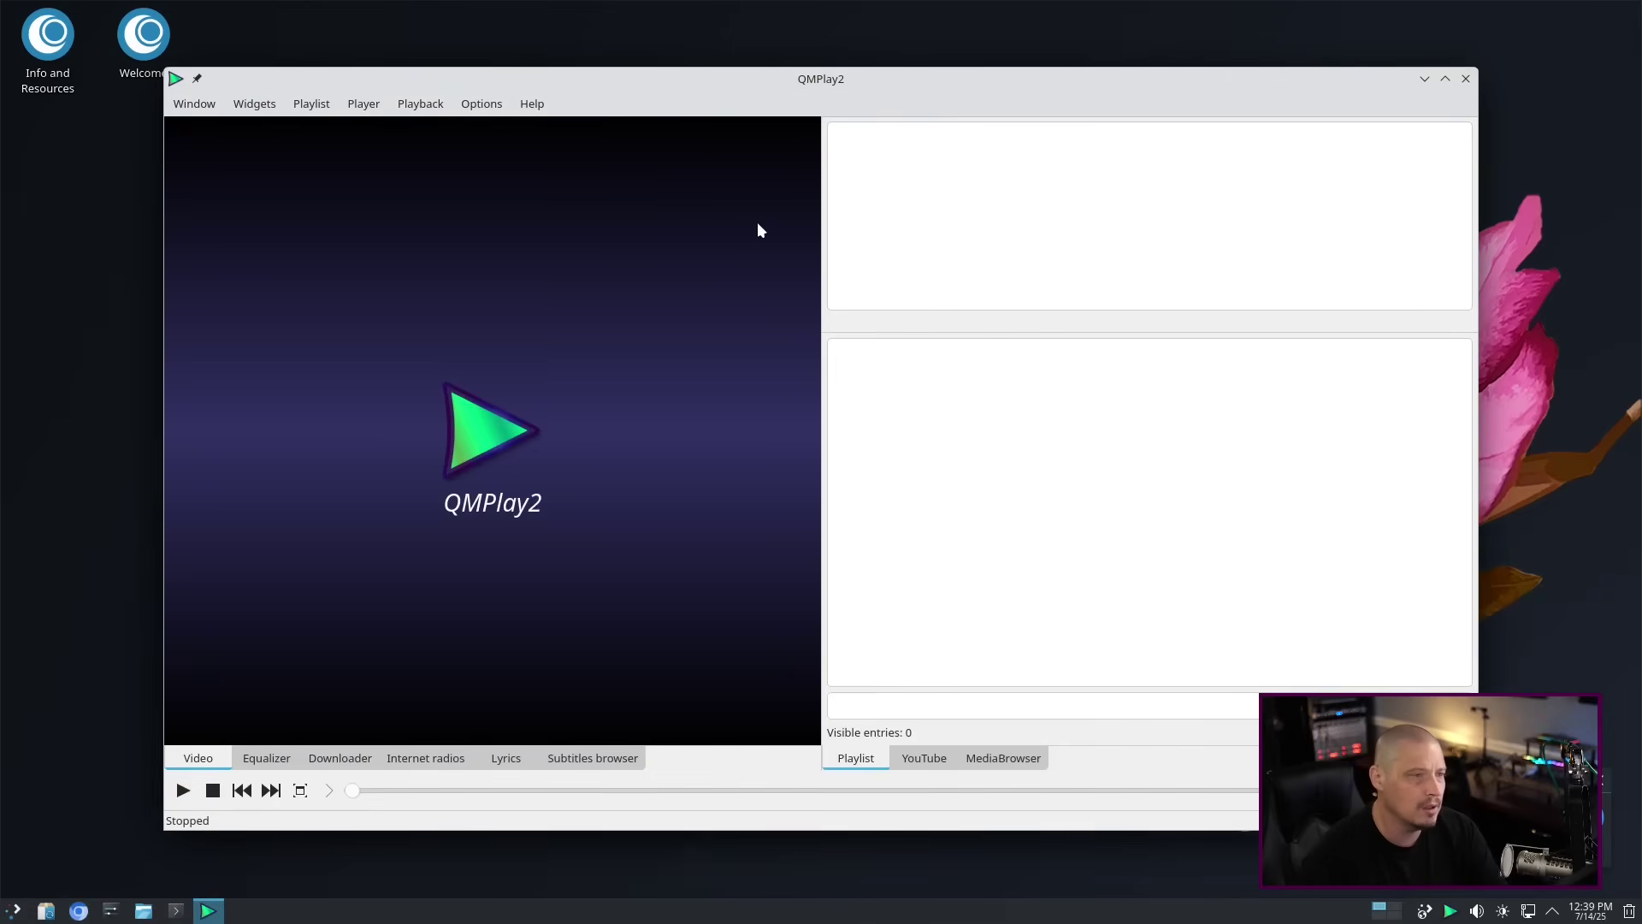
left_click(548, 114)
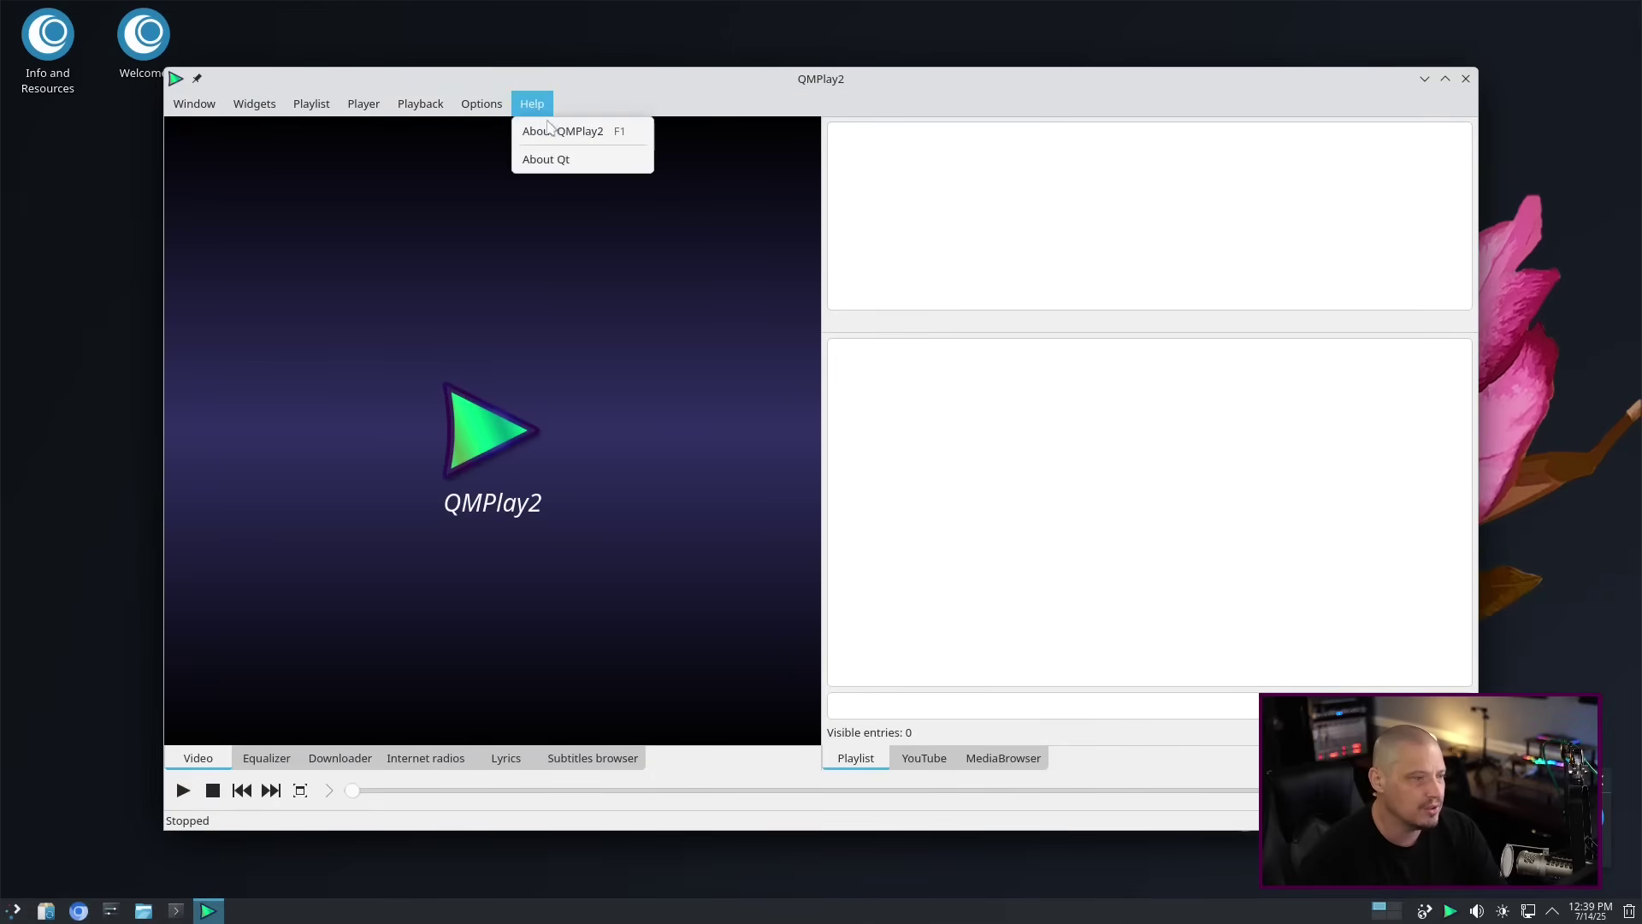
left_click(578, 159)
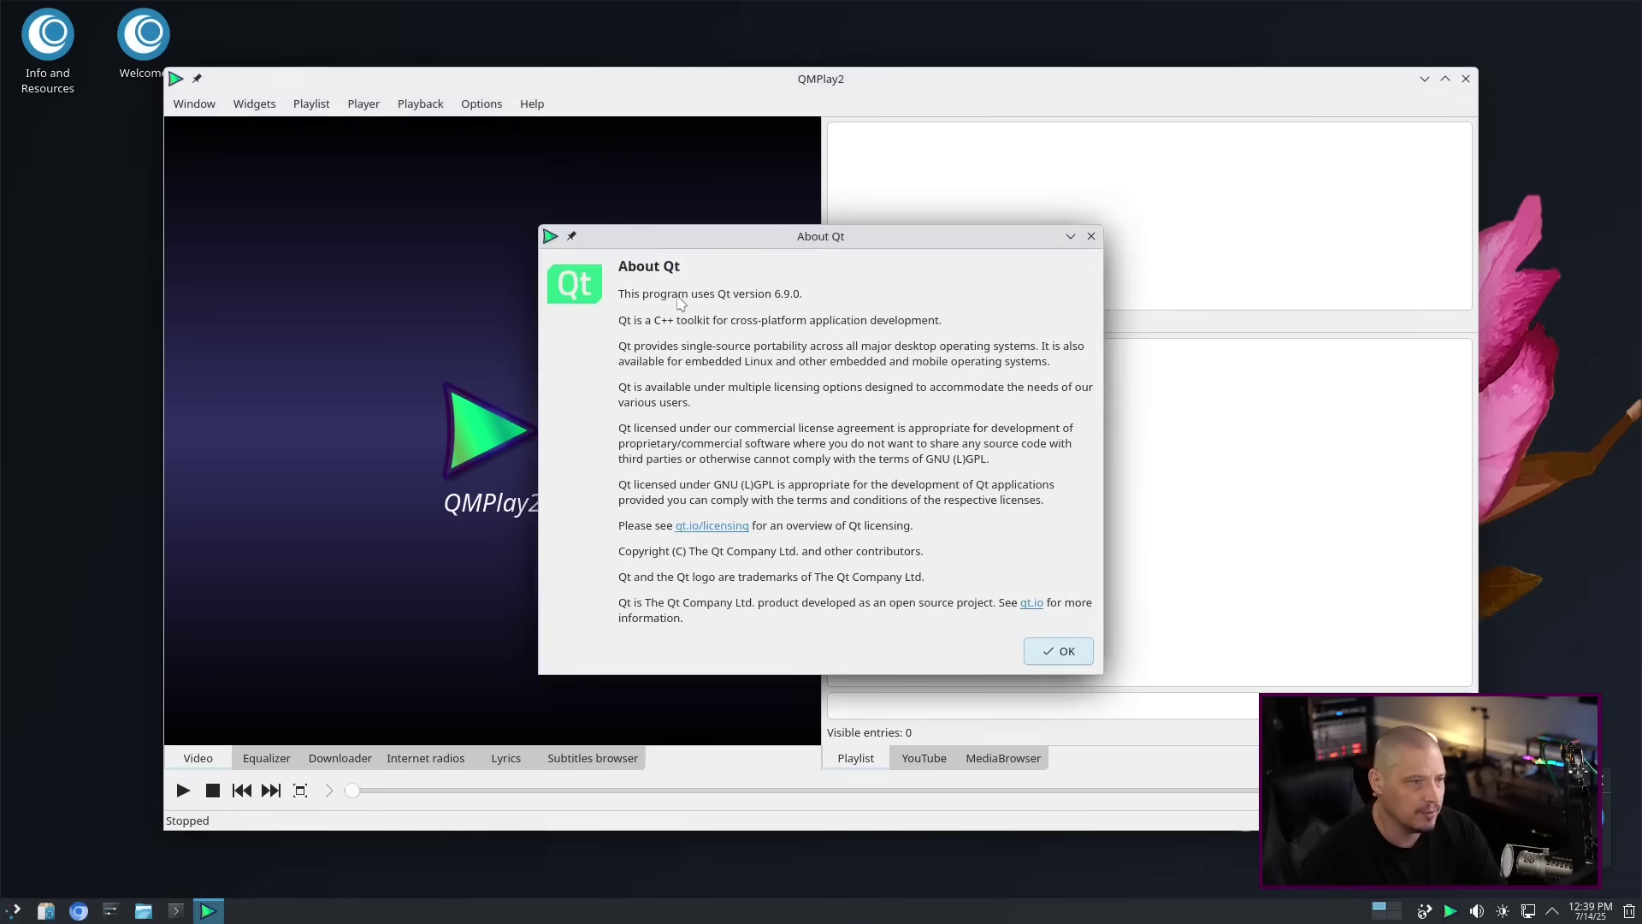
left_click(1092, 236)
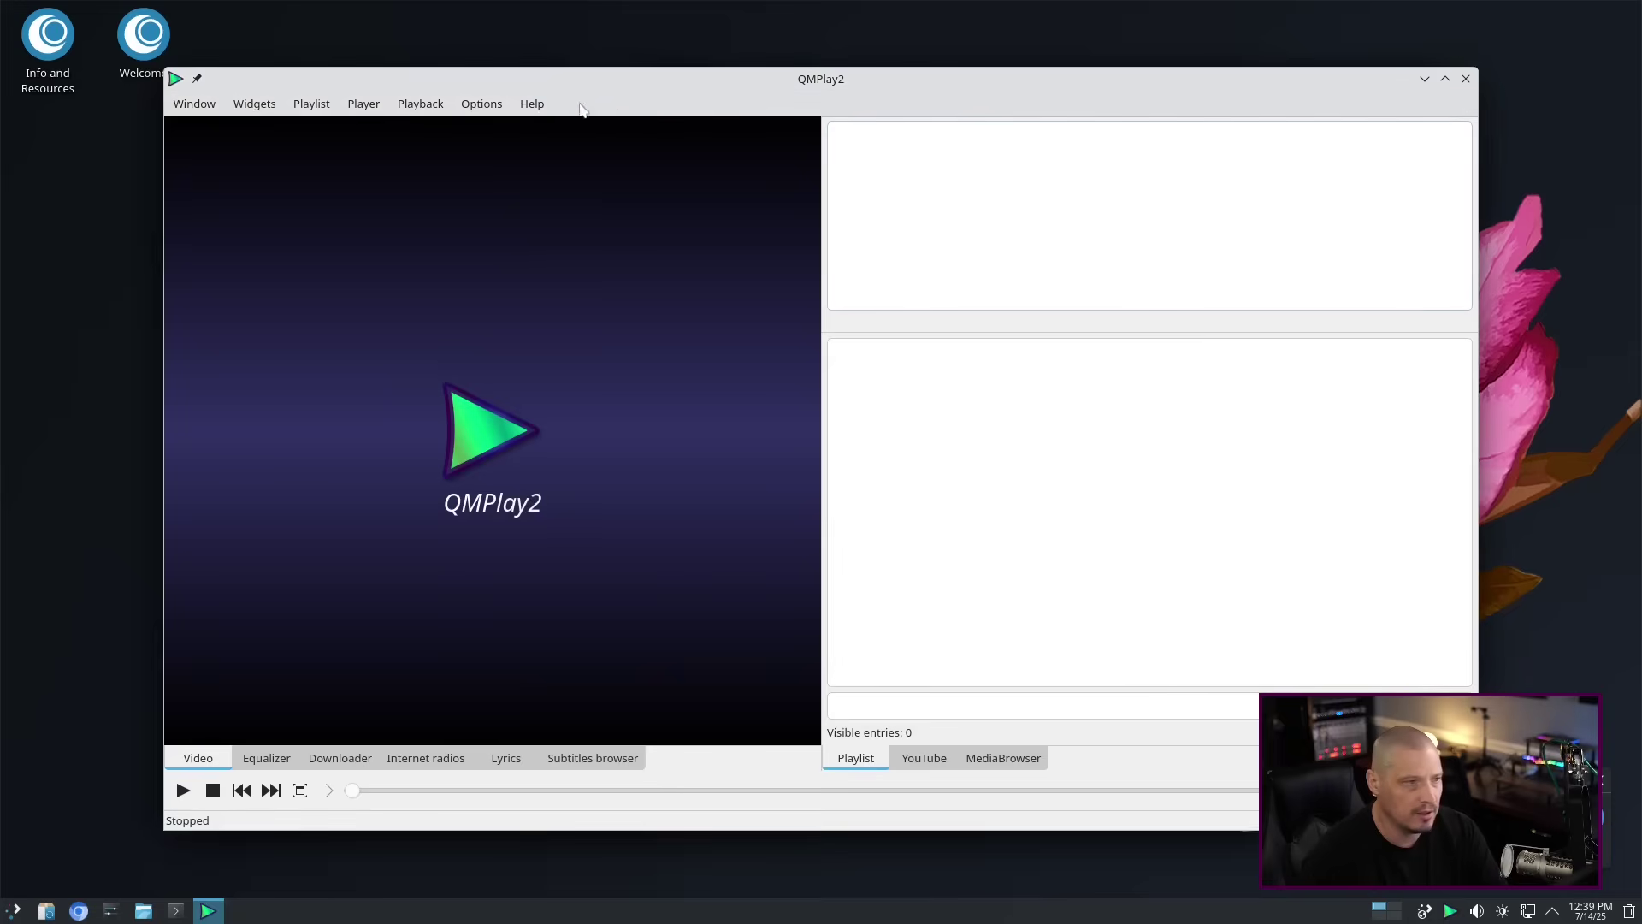
View About QMPlay2 version 25.01.19 and its Contributors list, then close QMPlay2.
left_click(531, 103)
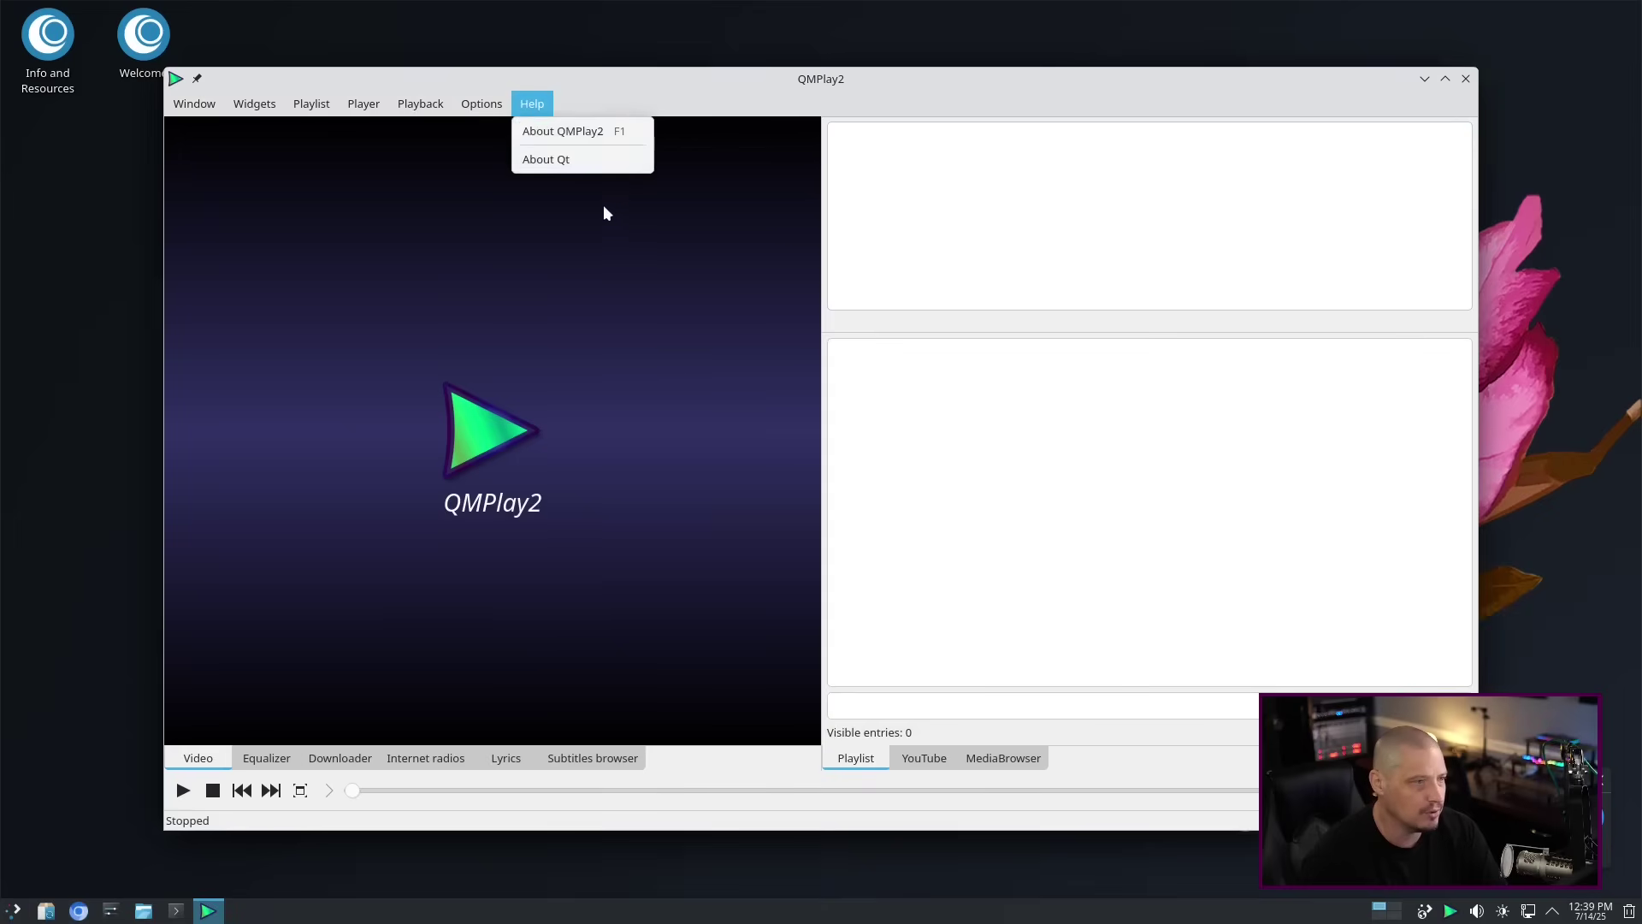
left_click(581, 135)
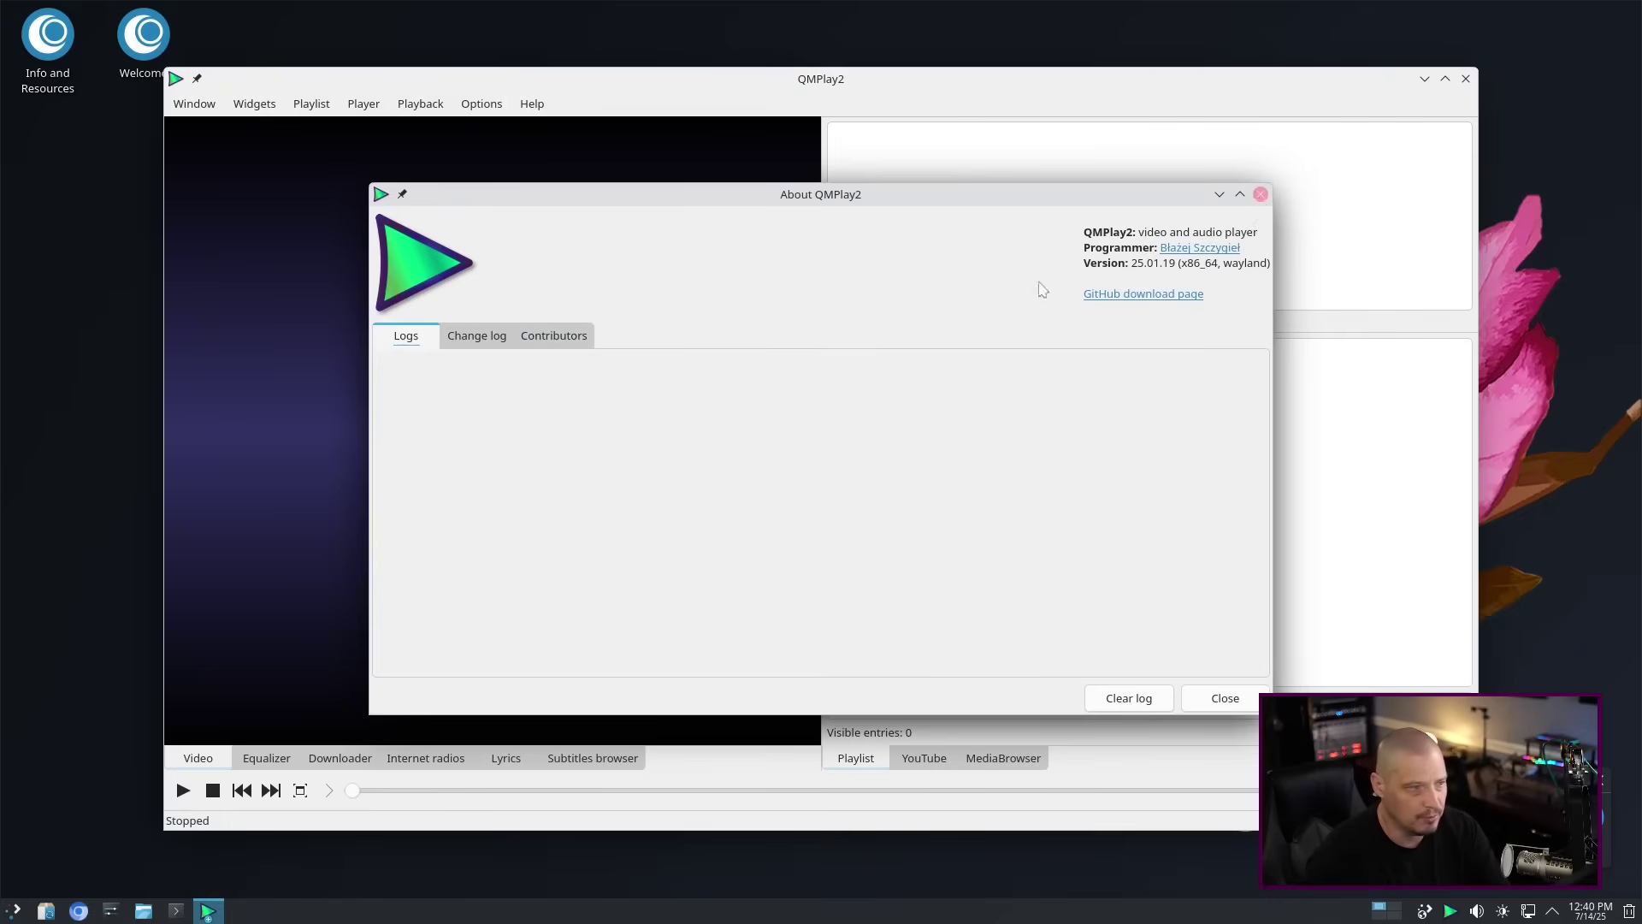
left_click(553, 335)
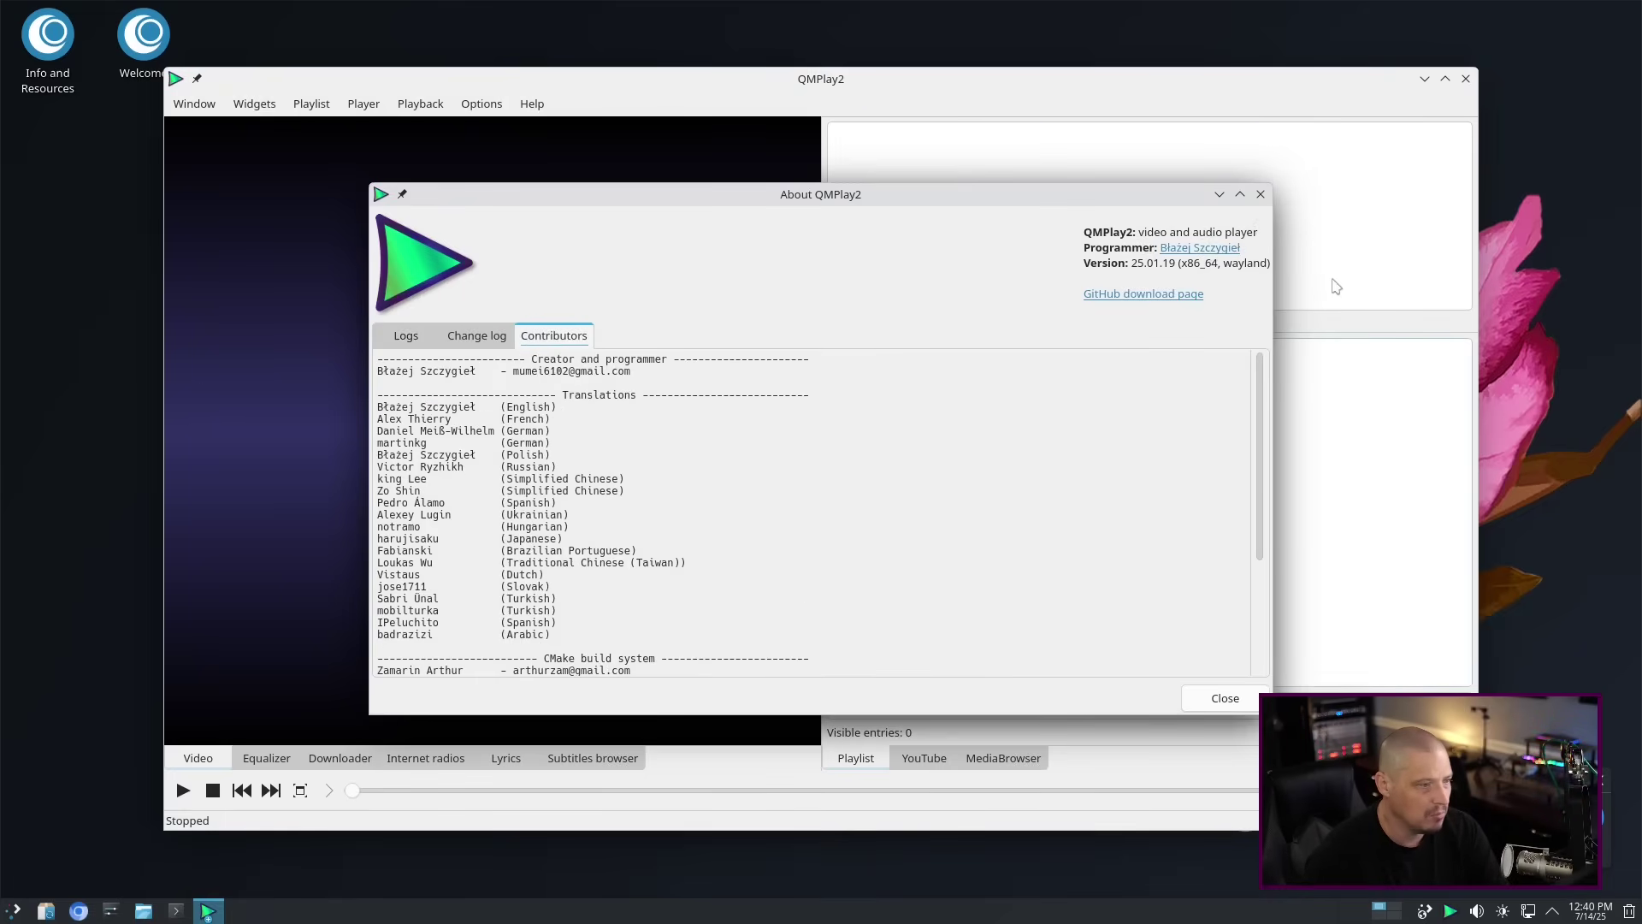
left_click(1259, 194)
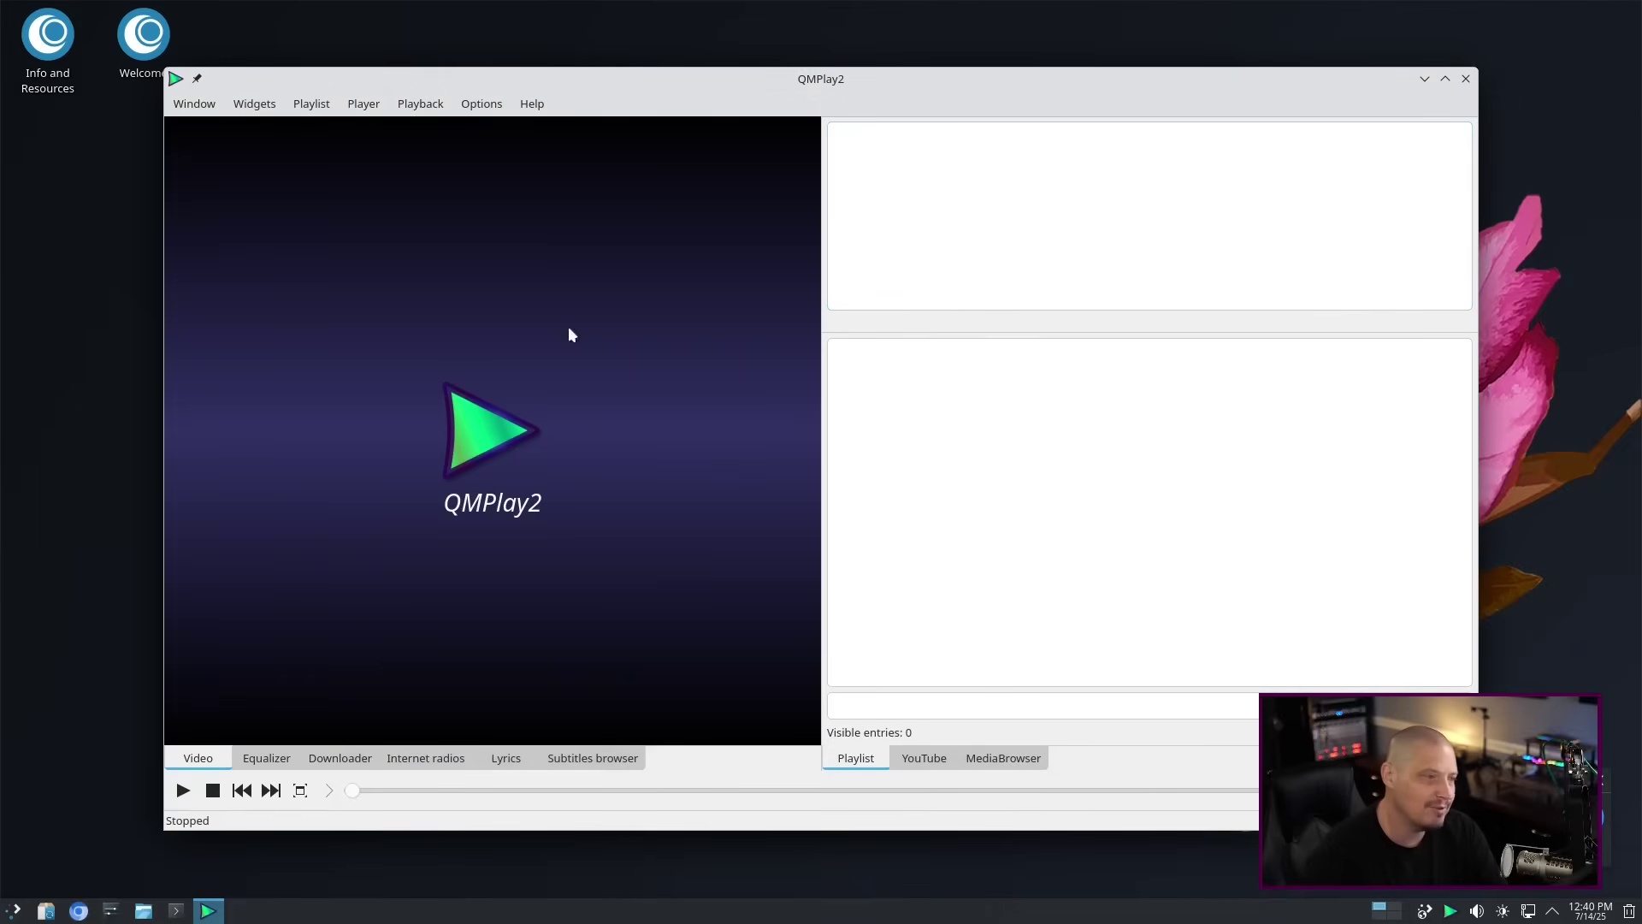
left_click(1465, 78)
Open vokoscreenNG 4.5.0 from Multimedia, close it, and bring the application launcher back up.
left_click(12, 910)
mouse_move(120, 754)
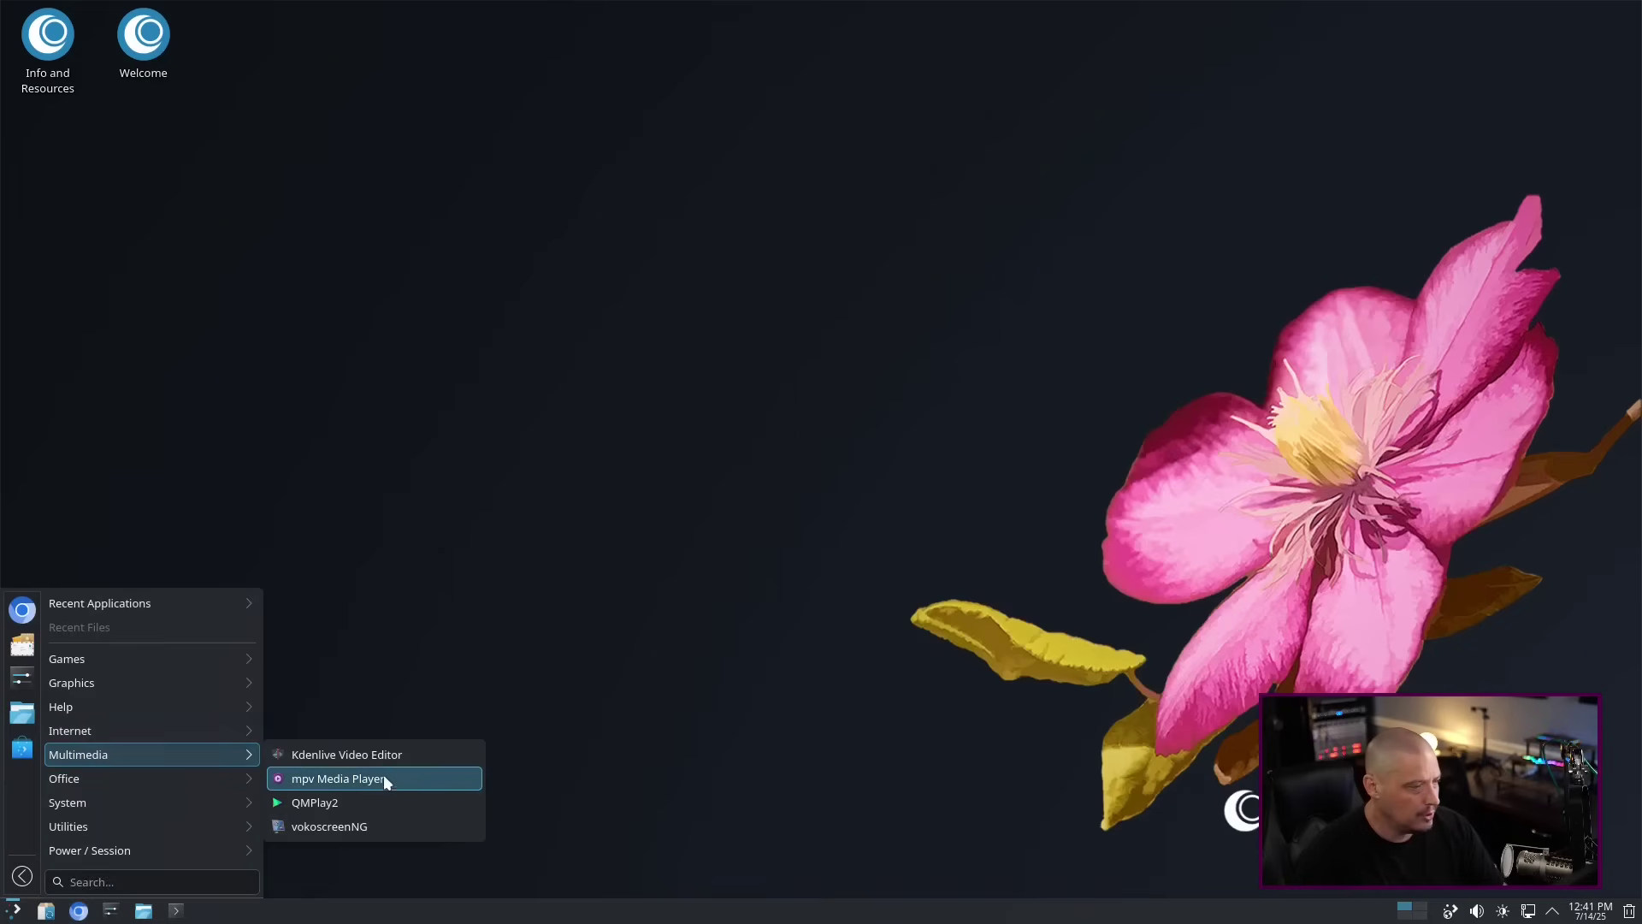
left_click(433, 826)
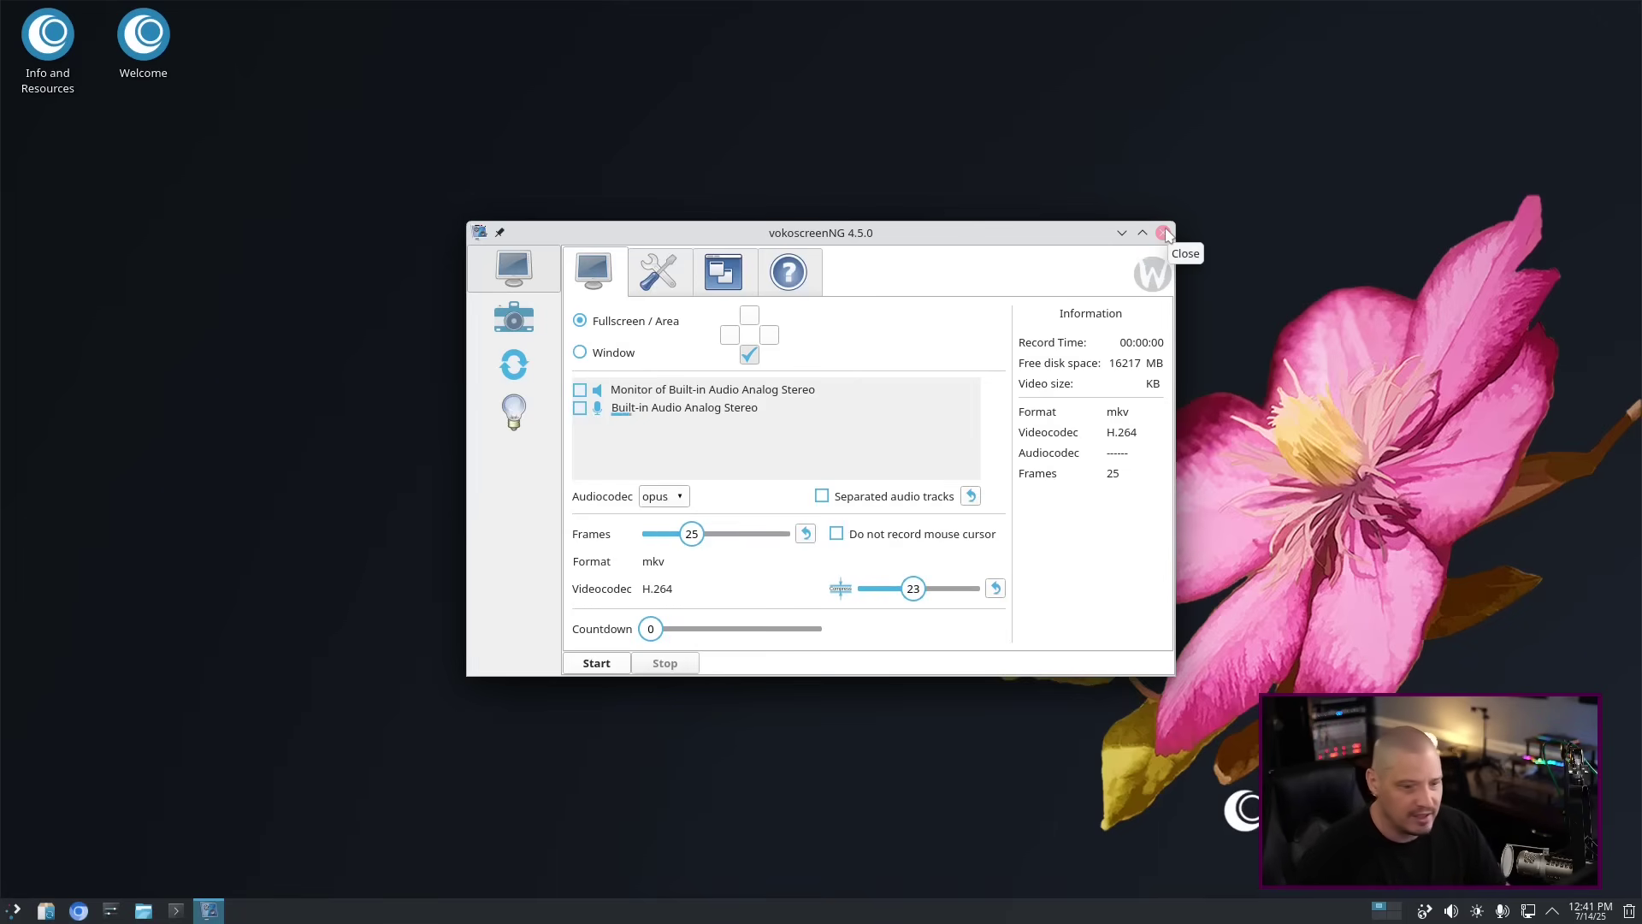
left_click(1163, 233)
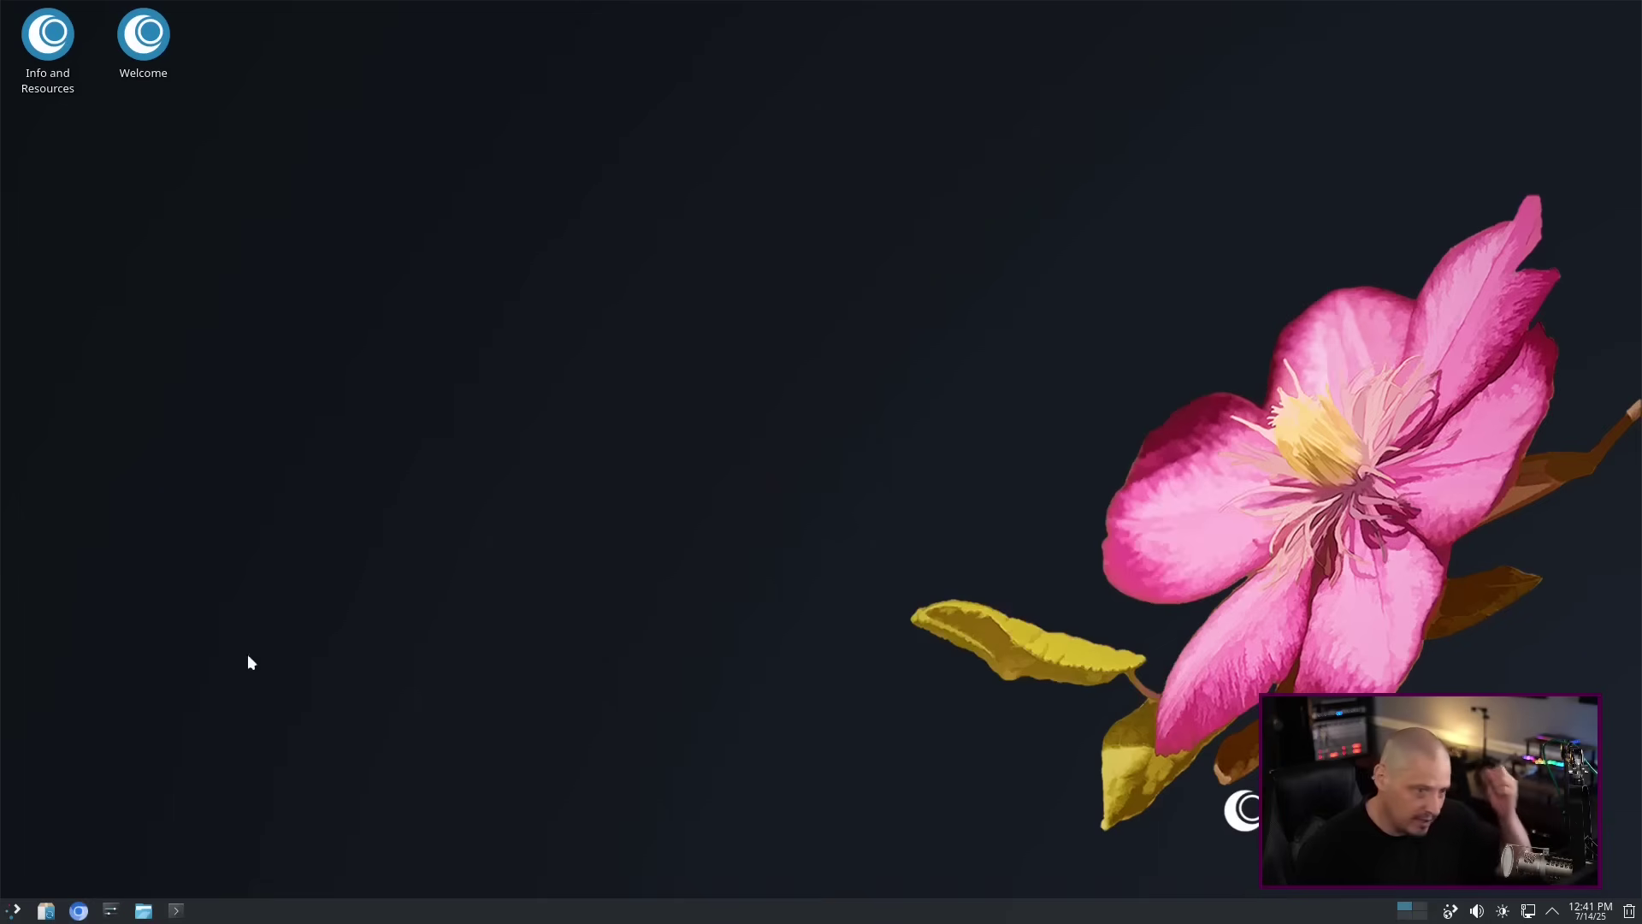
key("super")
Launch LibreOffice Impress from Office with a blank presentation and dismiss the Tip of the Day.
mouse_move(126, 775)
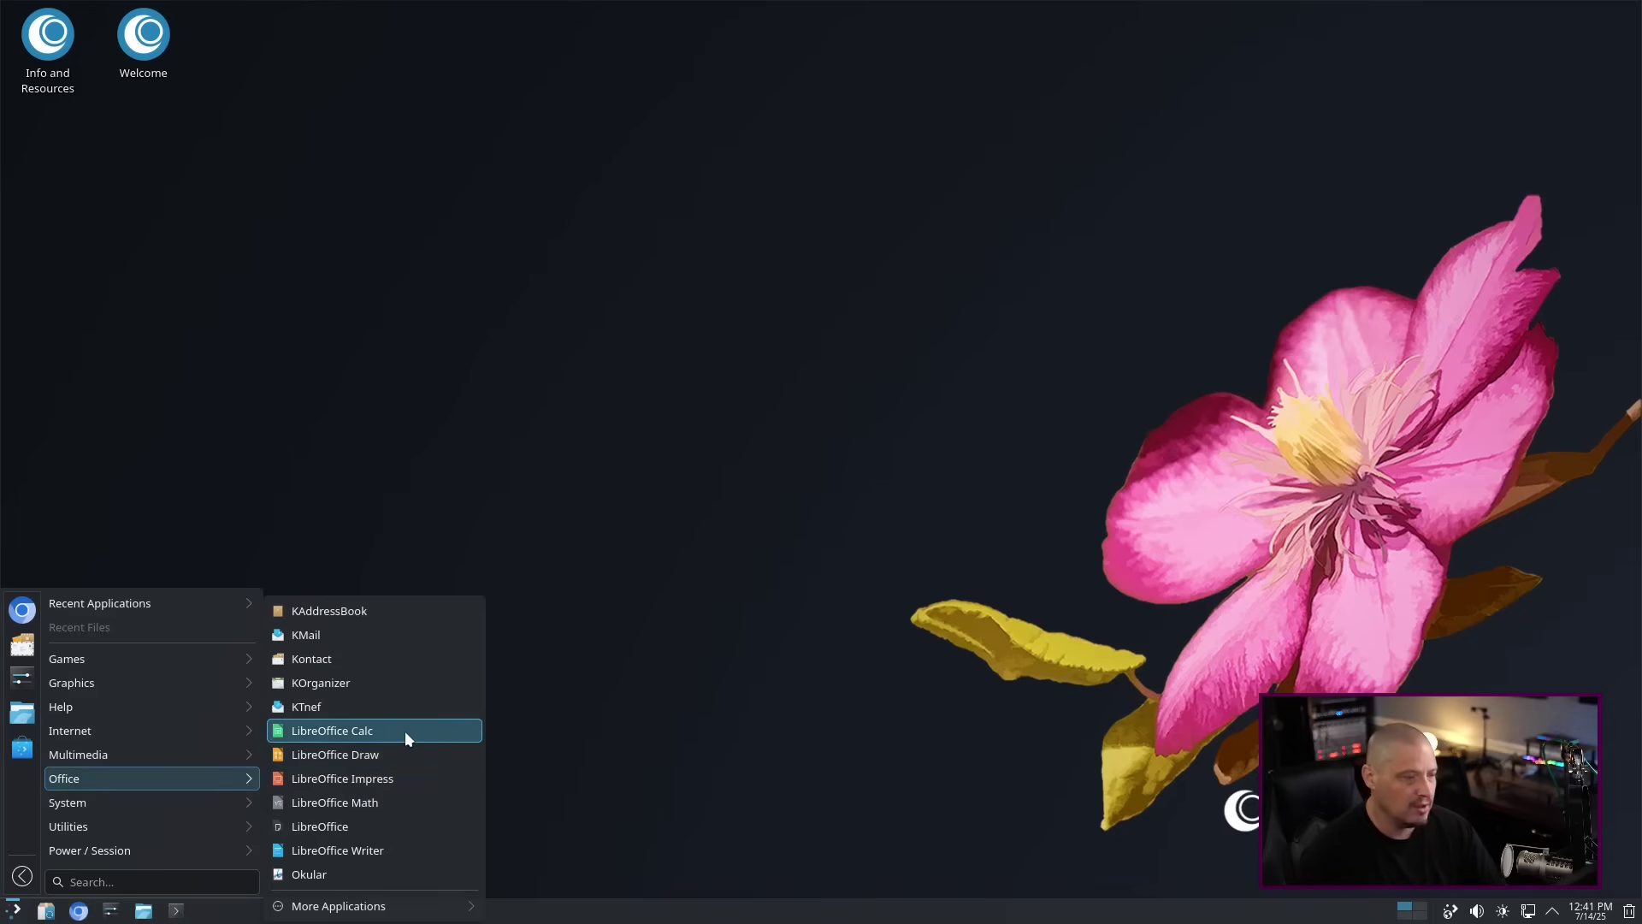
left_click(404, 781)
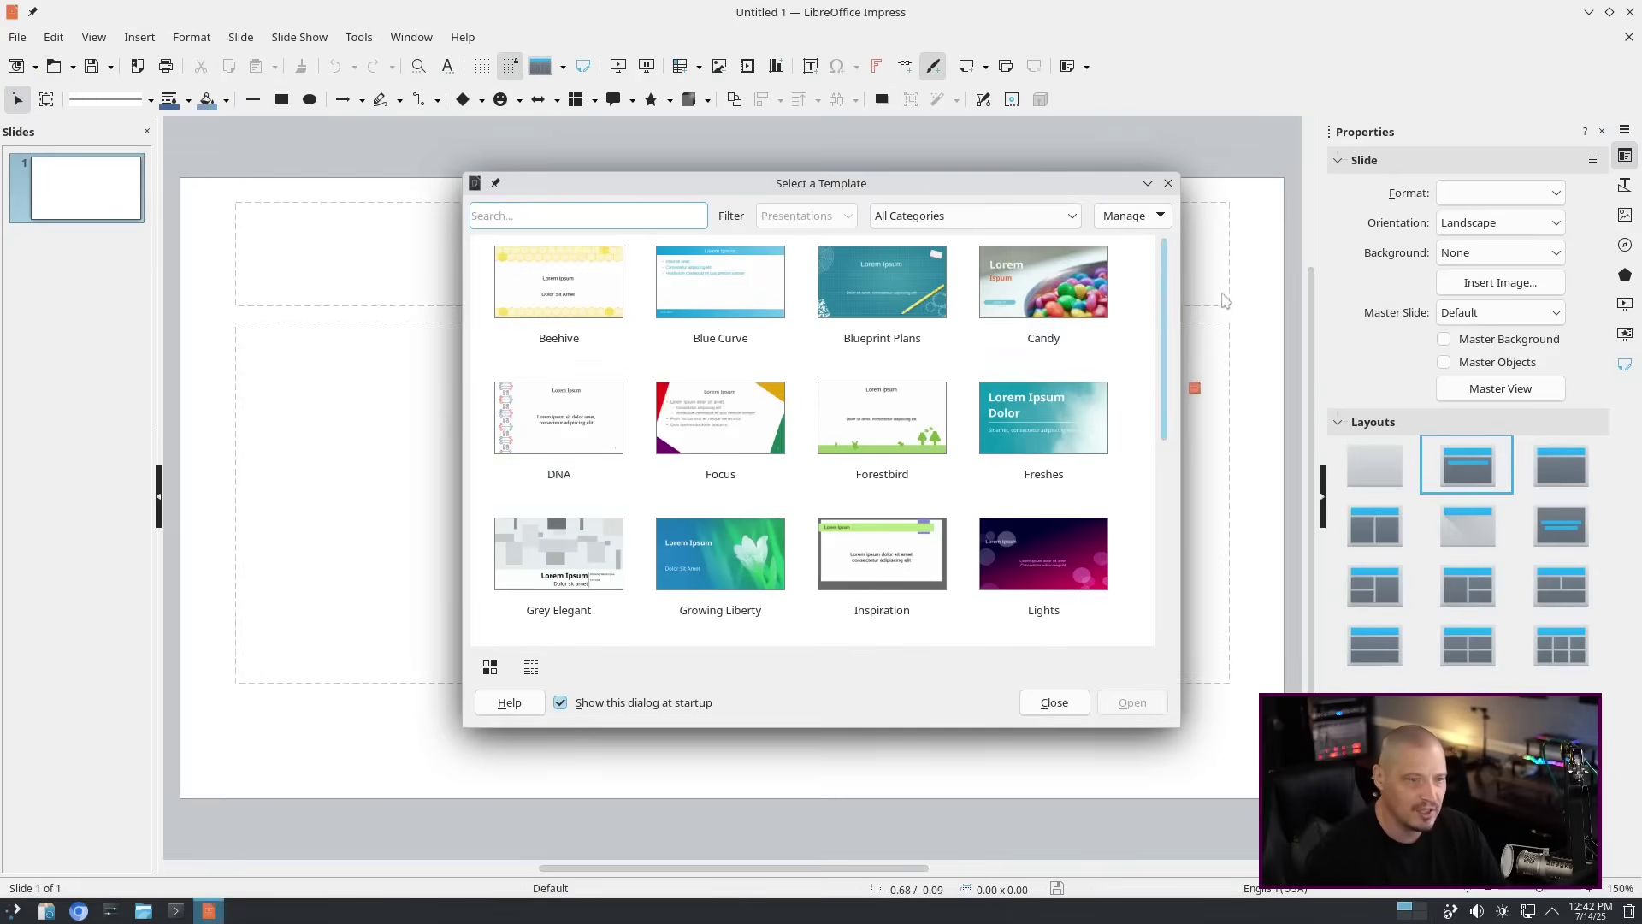
left_click(1168, 183)
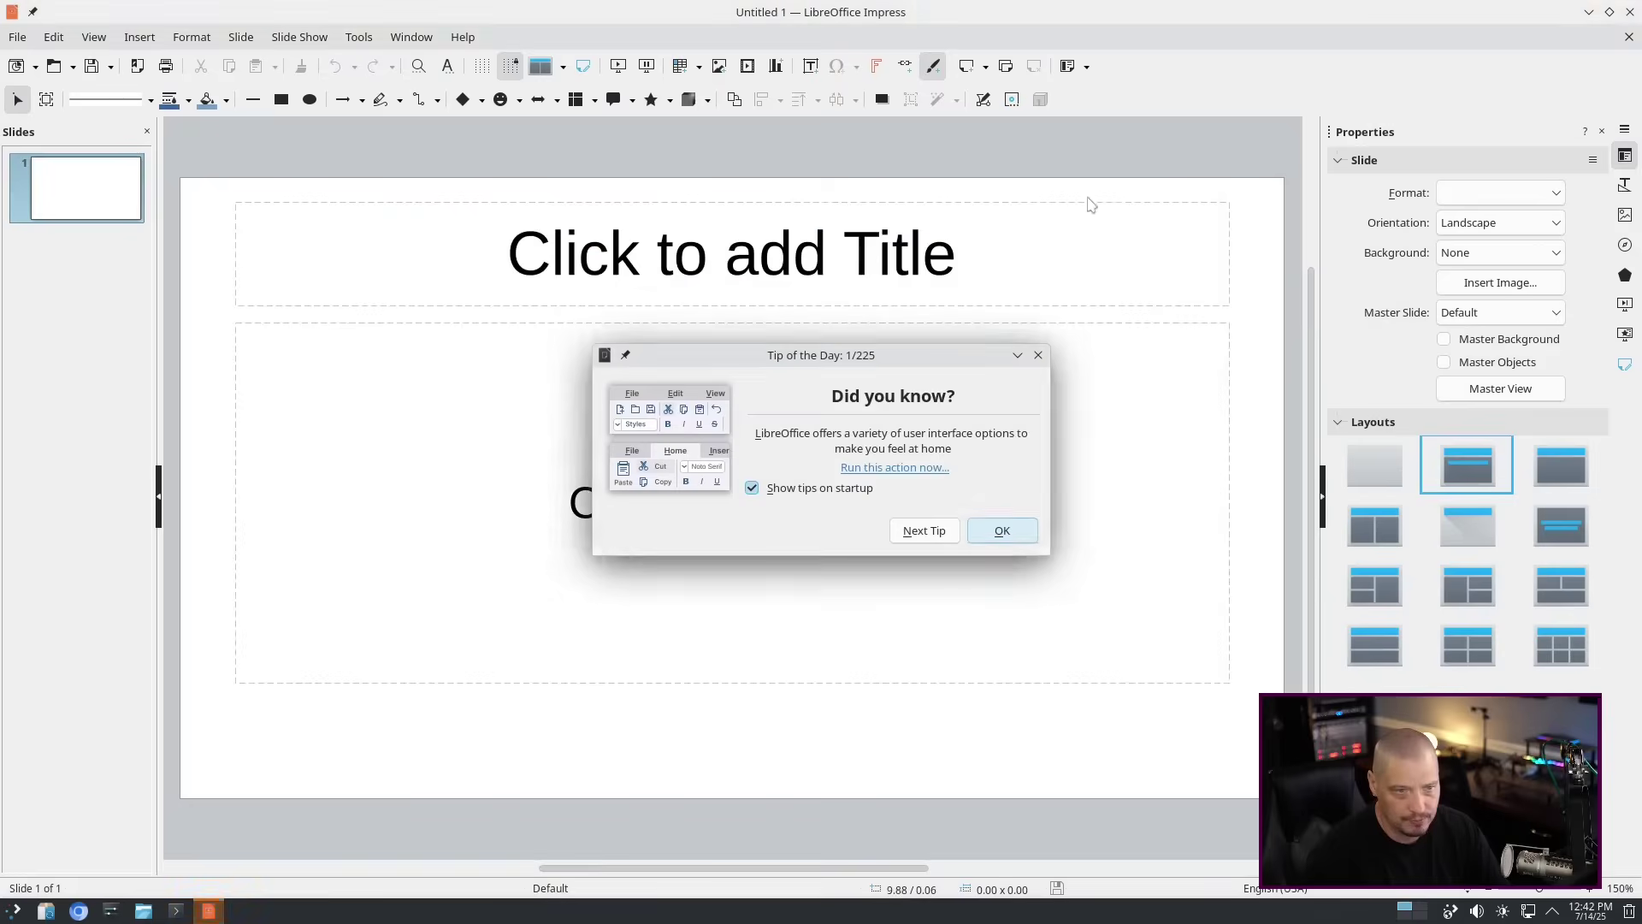
left_click(1002, 531)
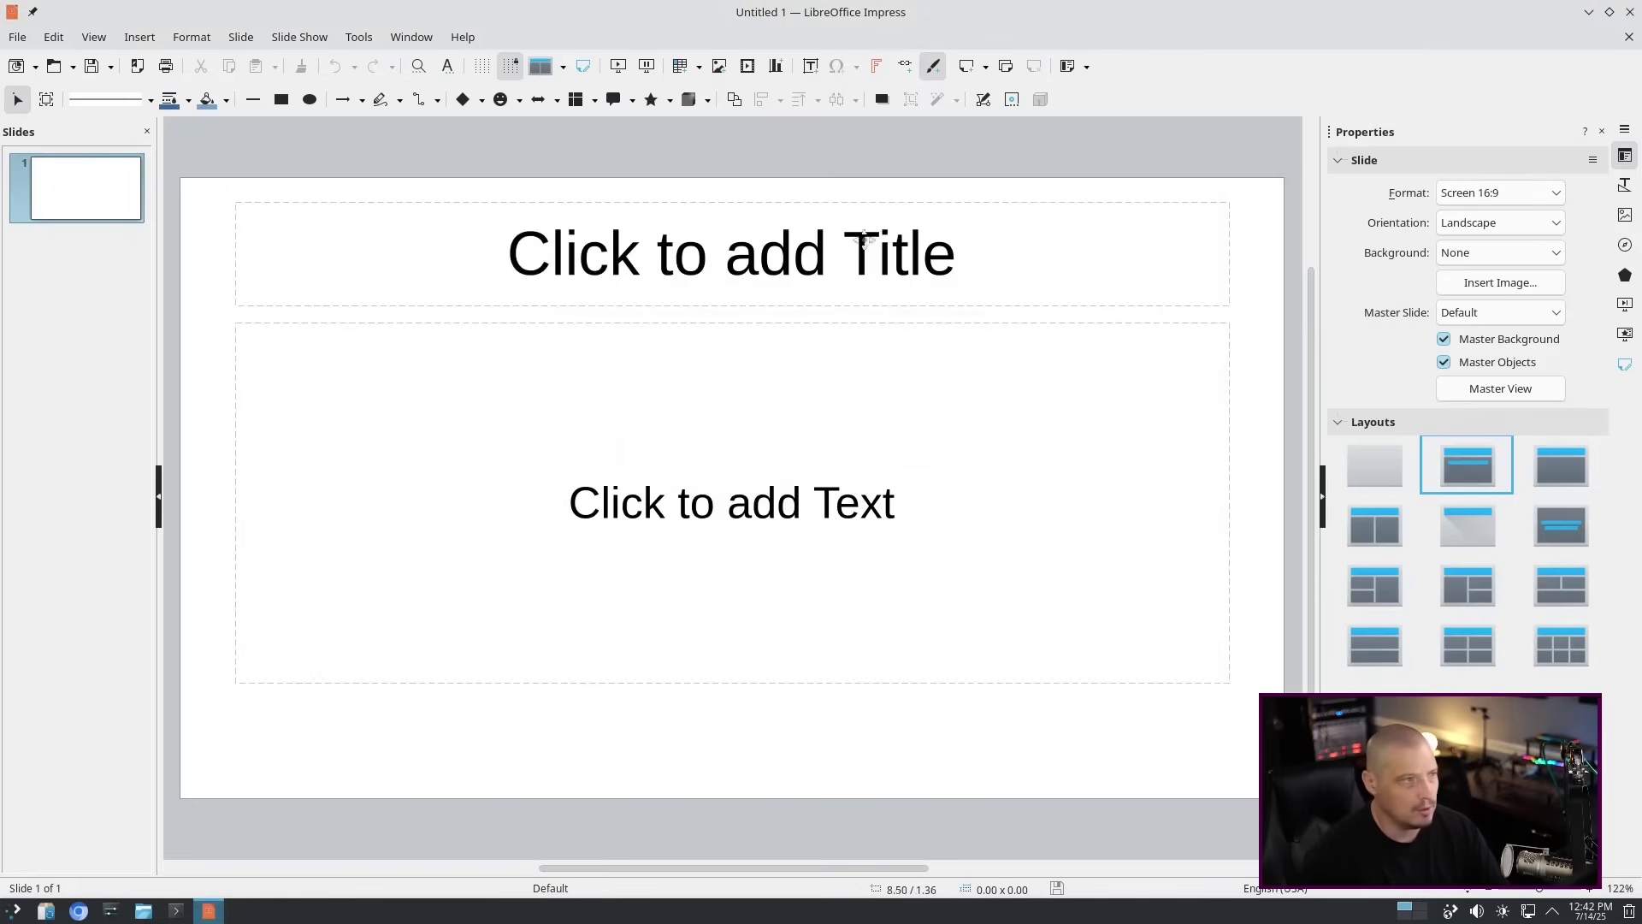
Check the LibreOffice version 25.2.3.1 in Help > About LibreOffice, then close it.
left_click(466, 37)
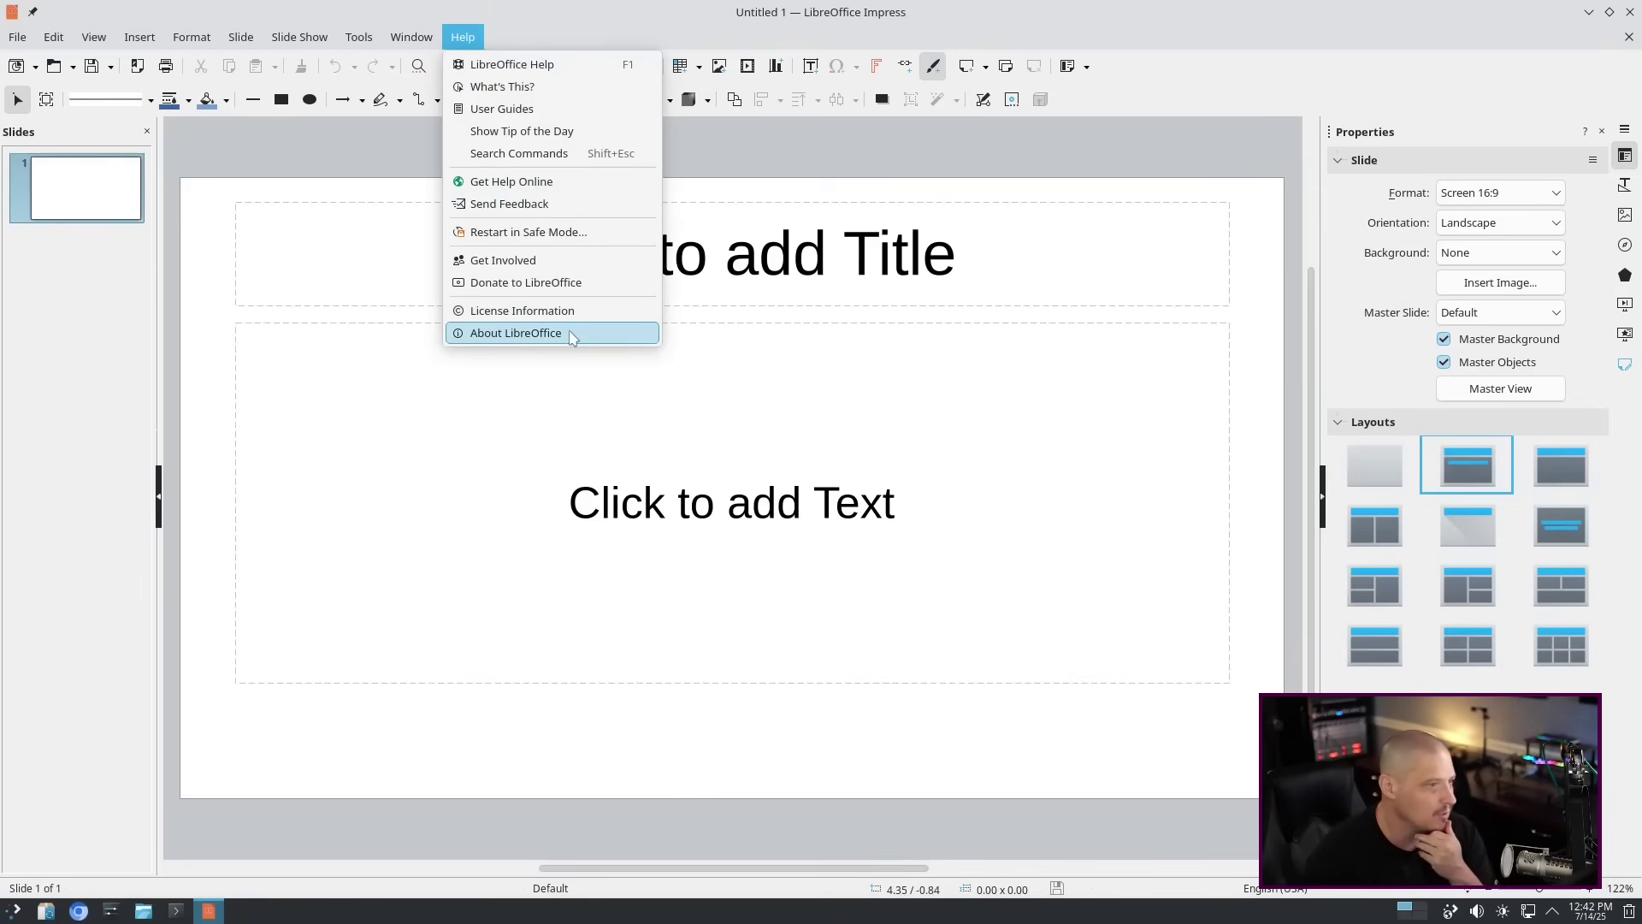
left_click(573, 336)
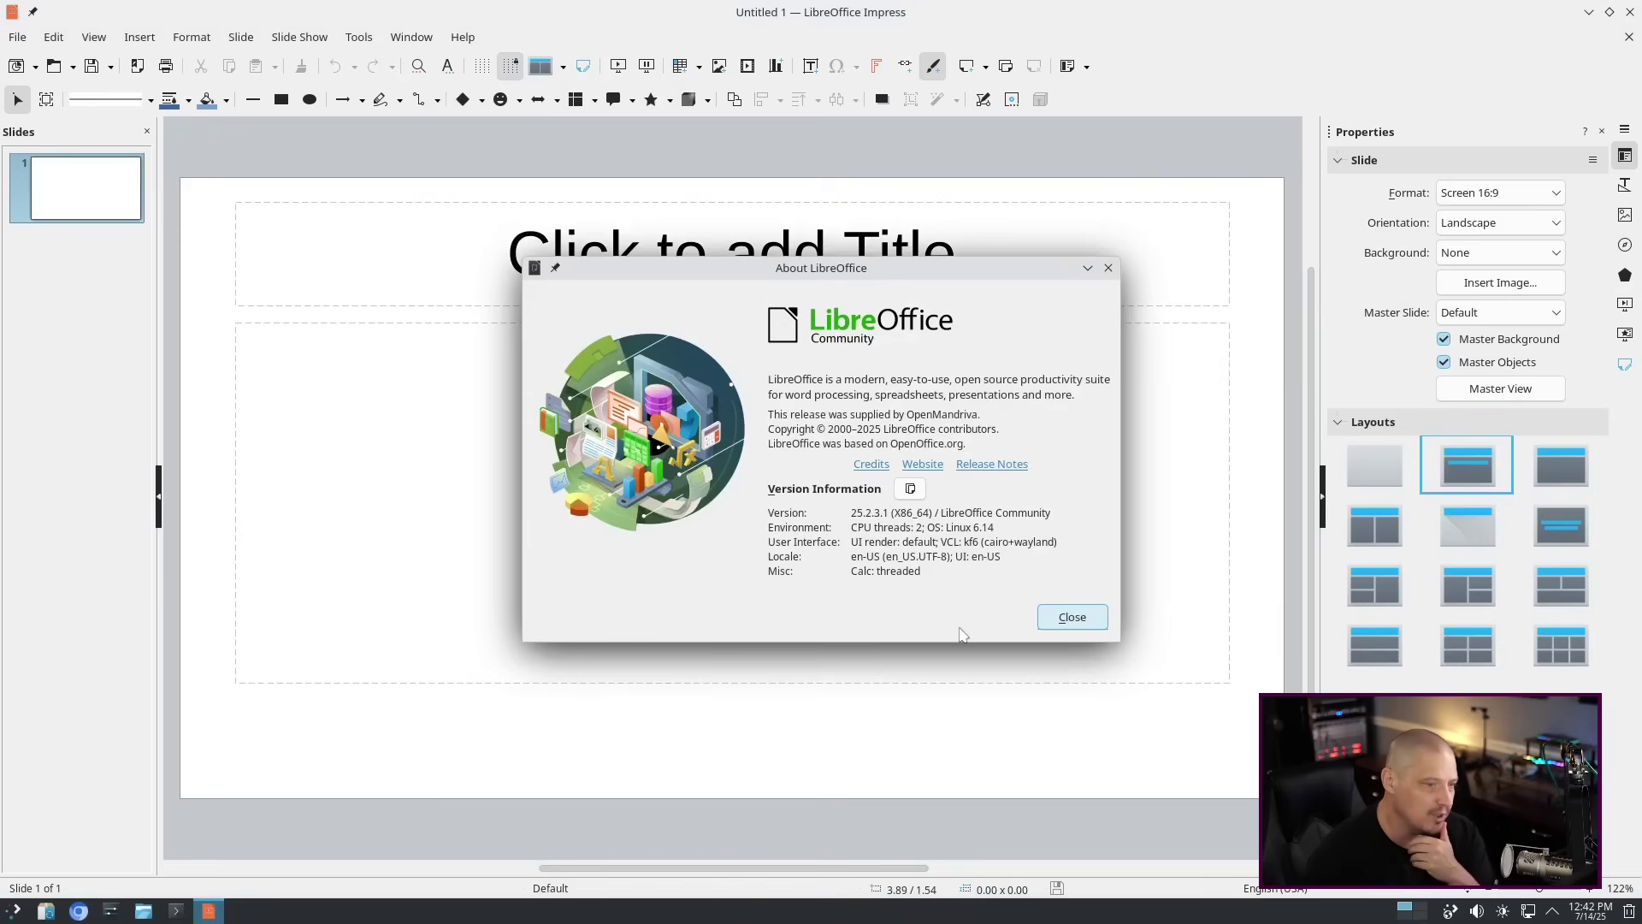
left_click(1073, 617)
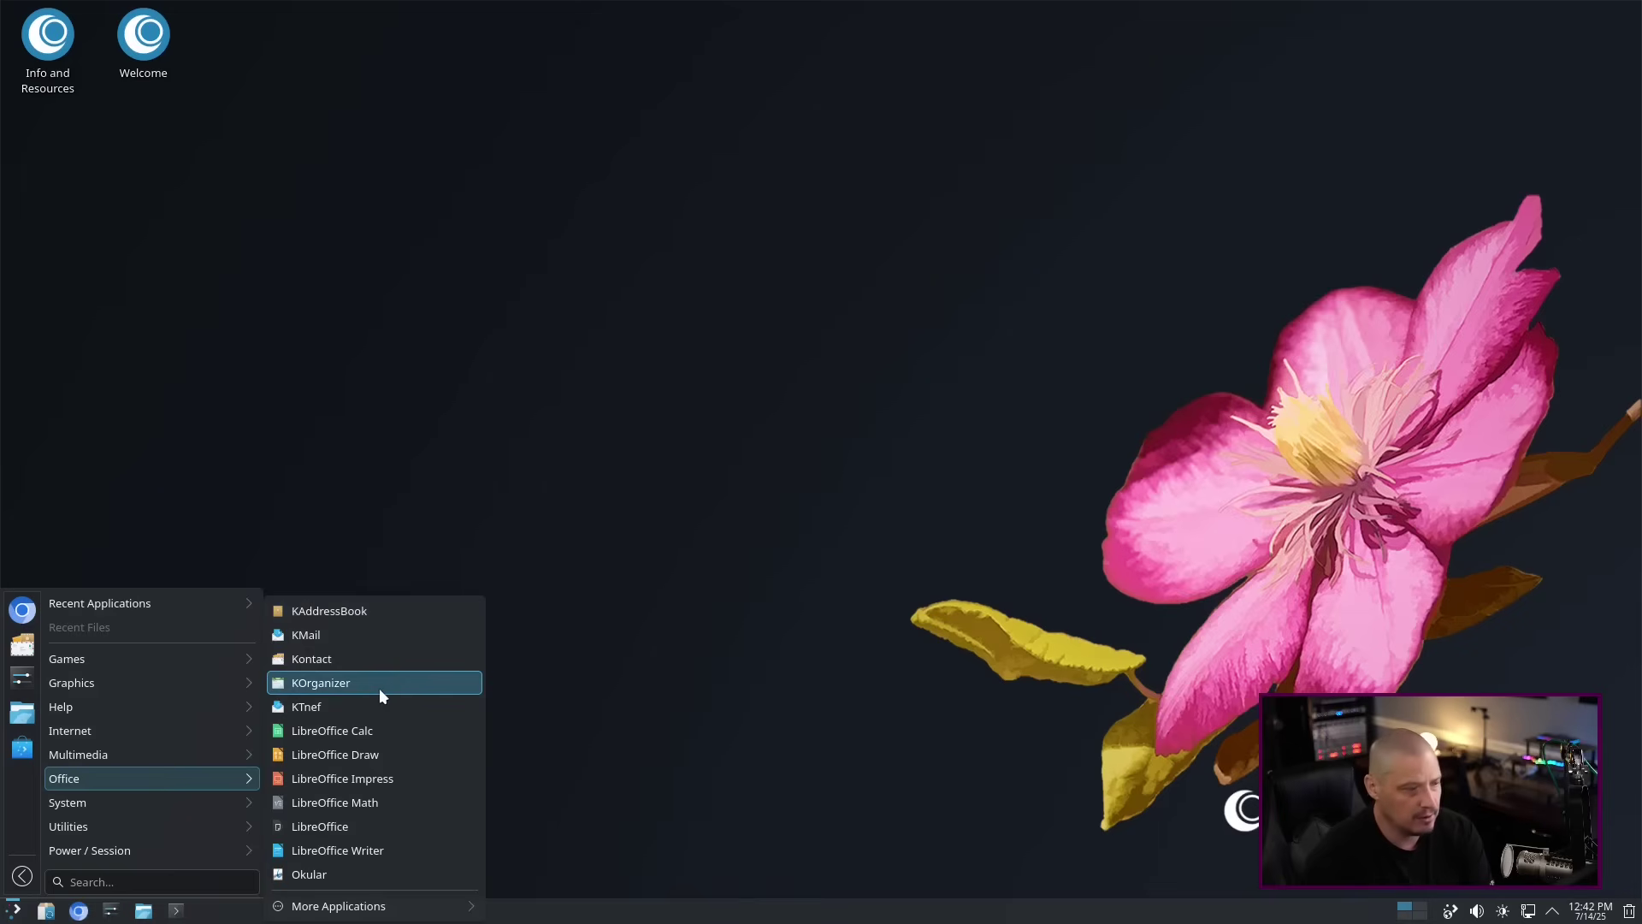
Check Okular's version 25.04.0 in About Okular, close the viewer, and browse System apps.
left_click(393, 872)
left_click(678, 174)
left_click(719, 353)
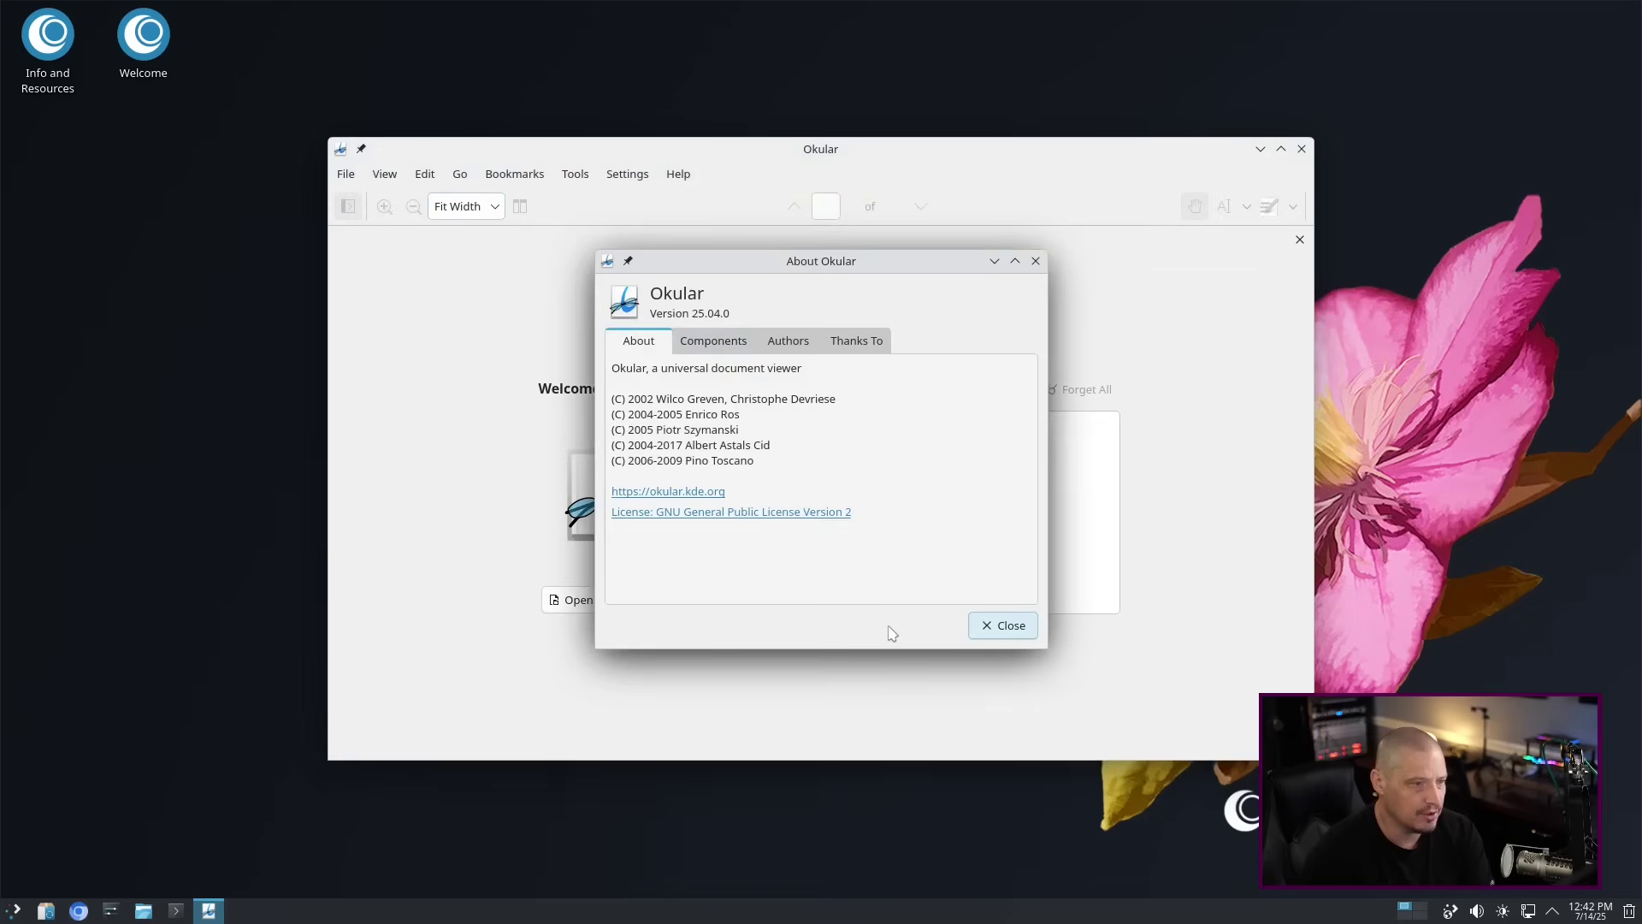
left_click(1035, 261)
left_click(1301, 149)
left_click(12, 909)
mouse_move(145, 802)
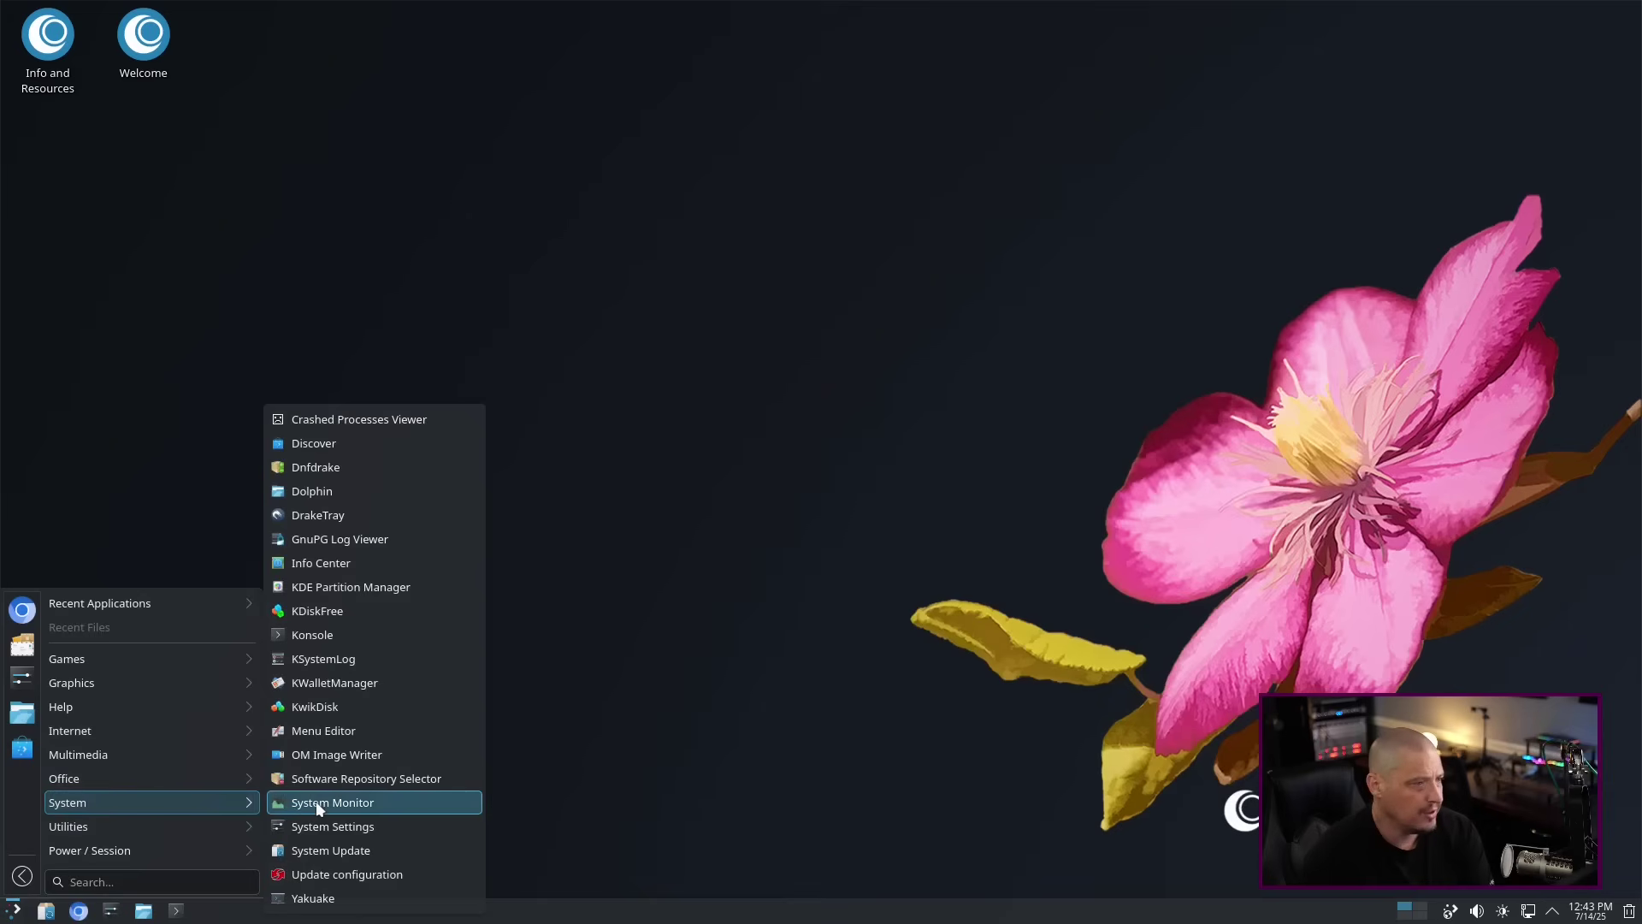
Review the two packagekitd crashes in Crashed Processes Viewer, close it, and open KRunner with Alt+Space.
left_click(359, 419)
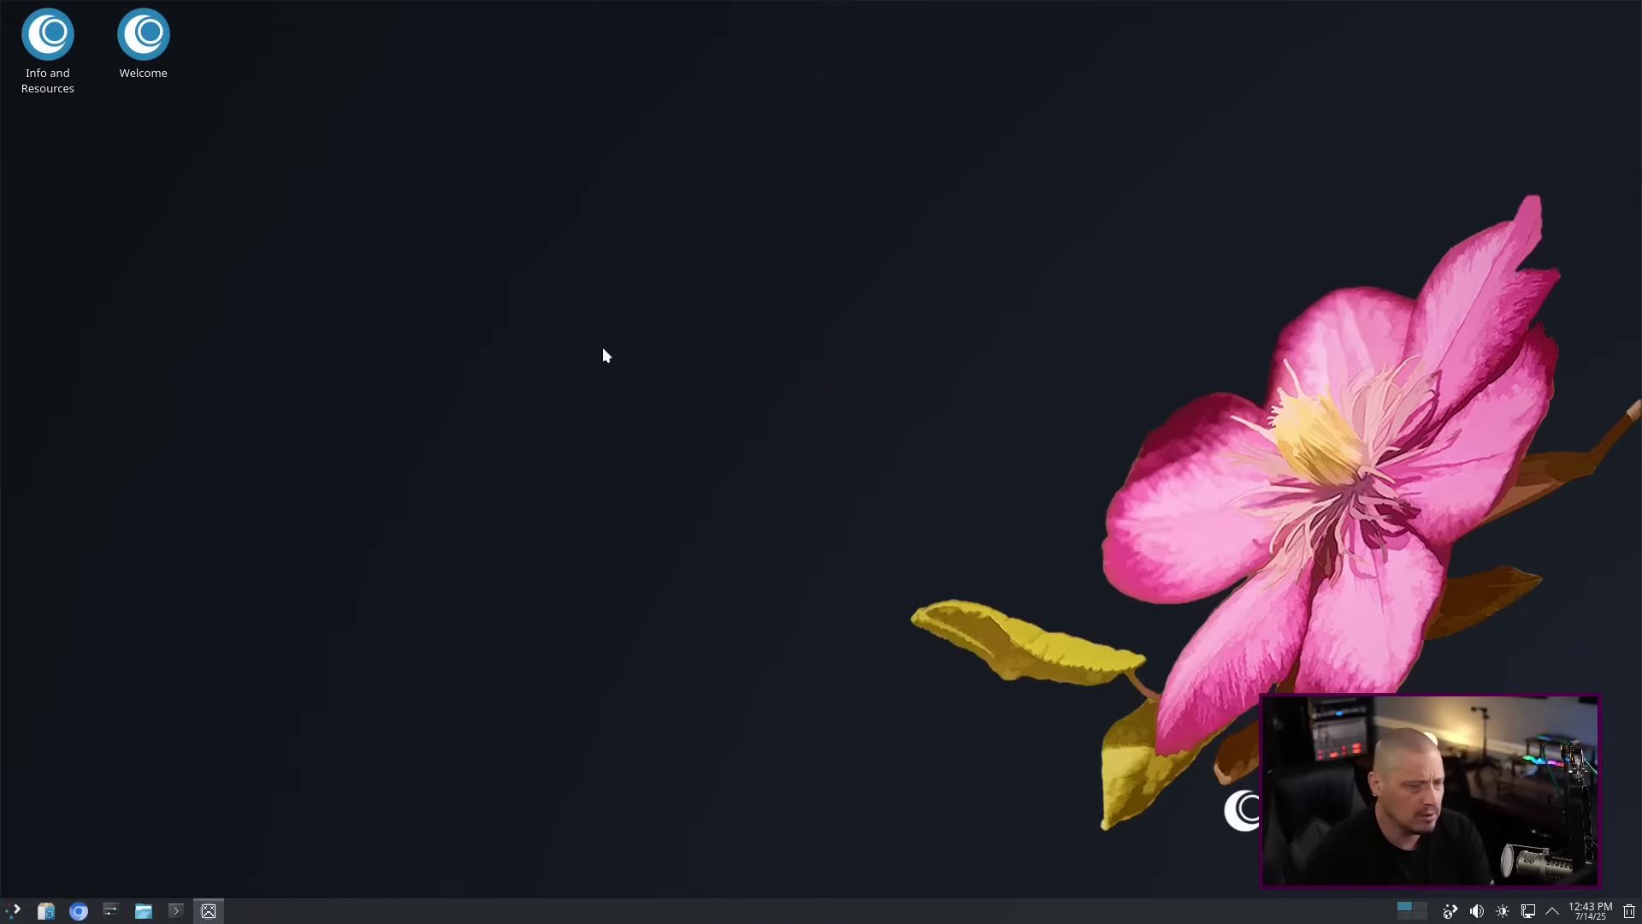
left_click_drag(763, 191, 612, 198)
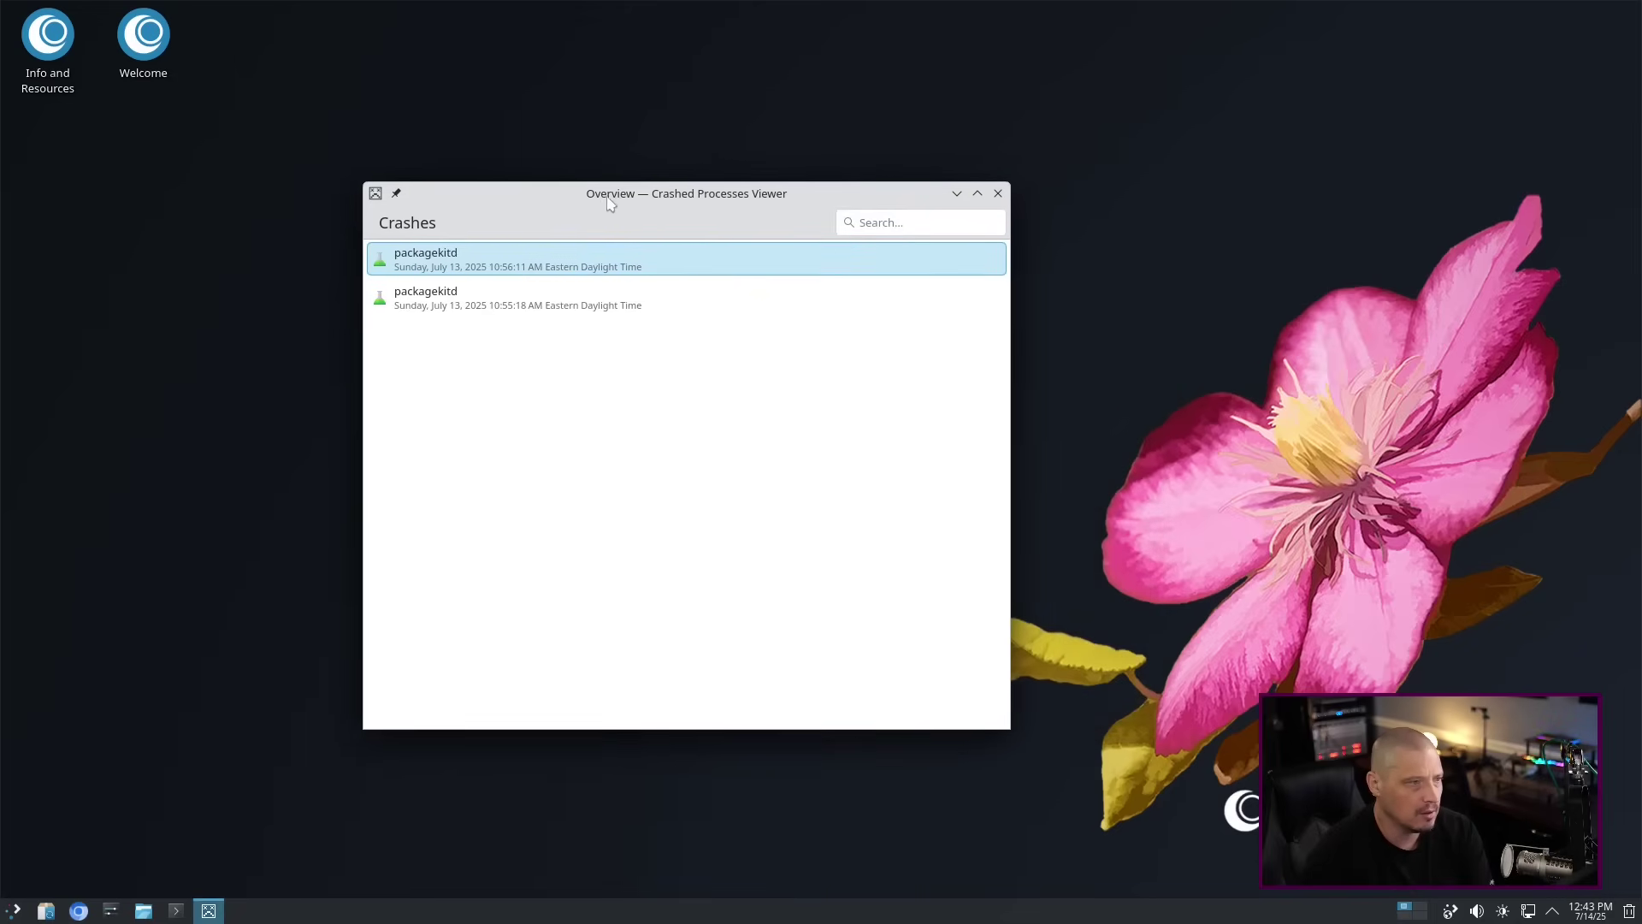
left_click(998, 193)
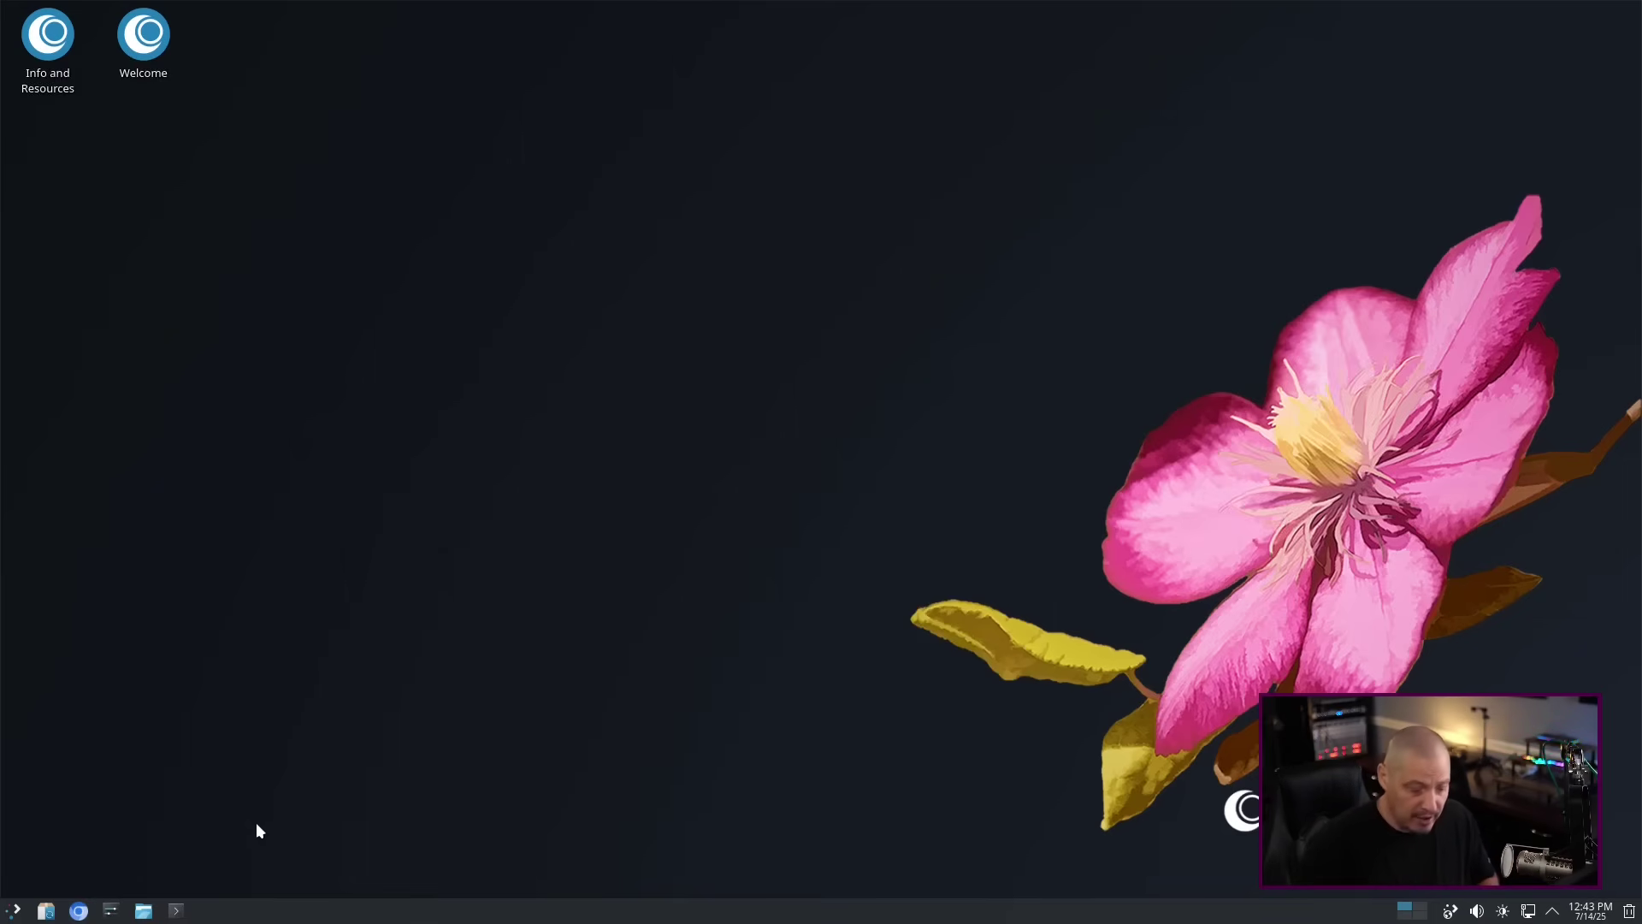
key("alt+space")
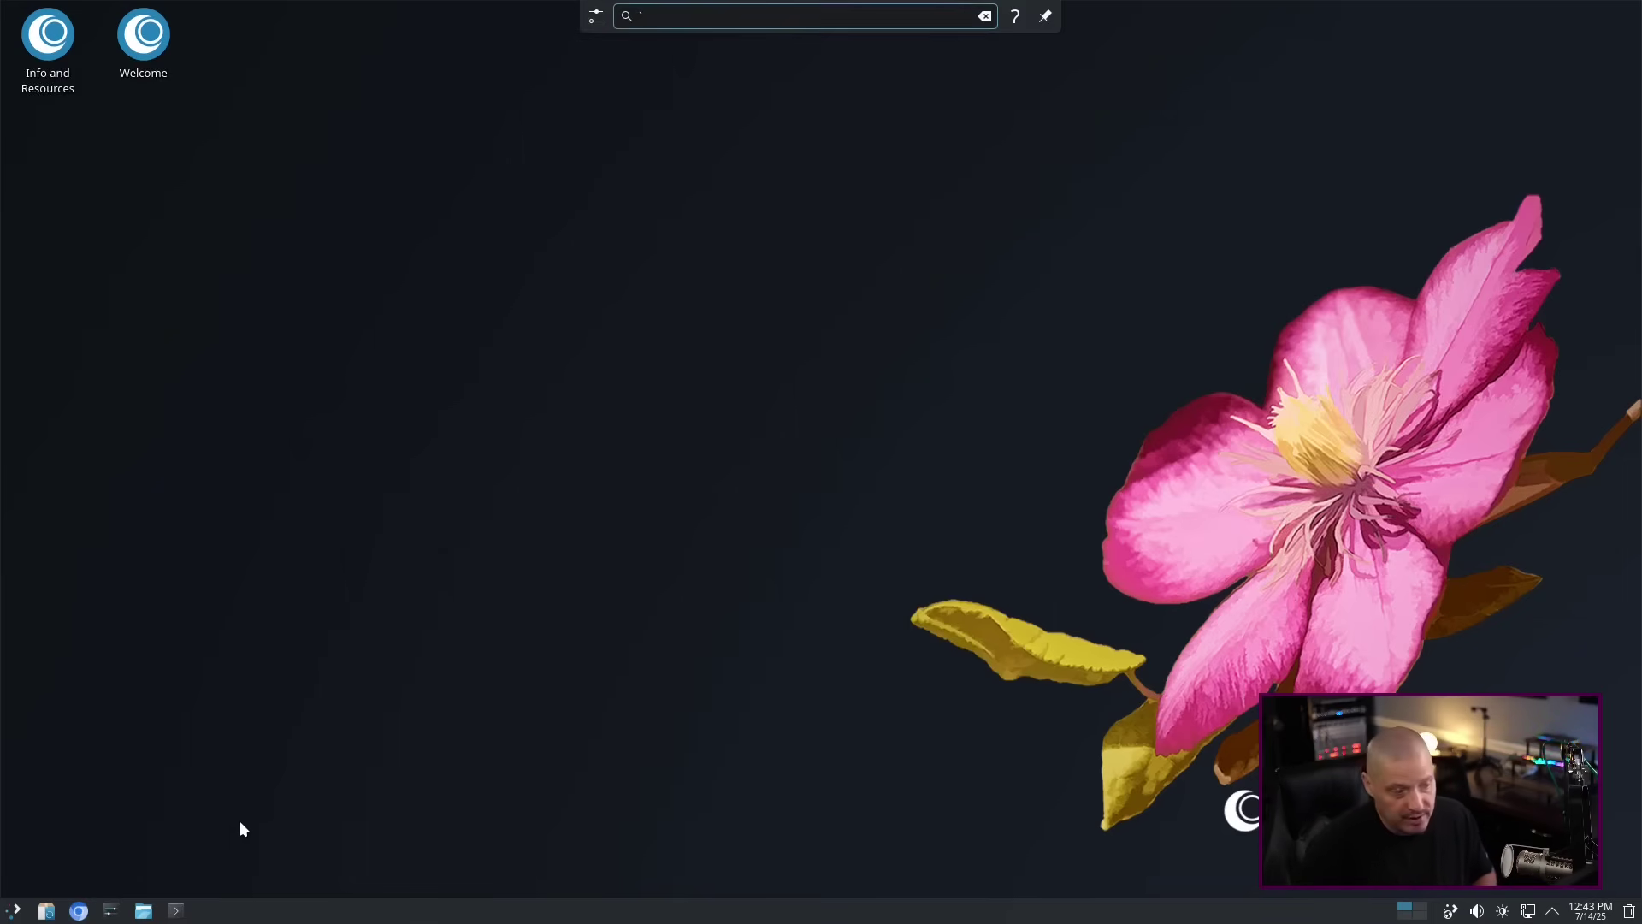
Browse the Utilities category, then launch Discover from the System category of the launcher.
left_click(16, 910)
mouse_move(148, 784)
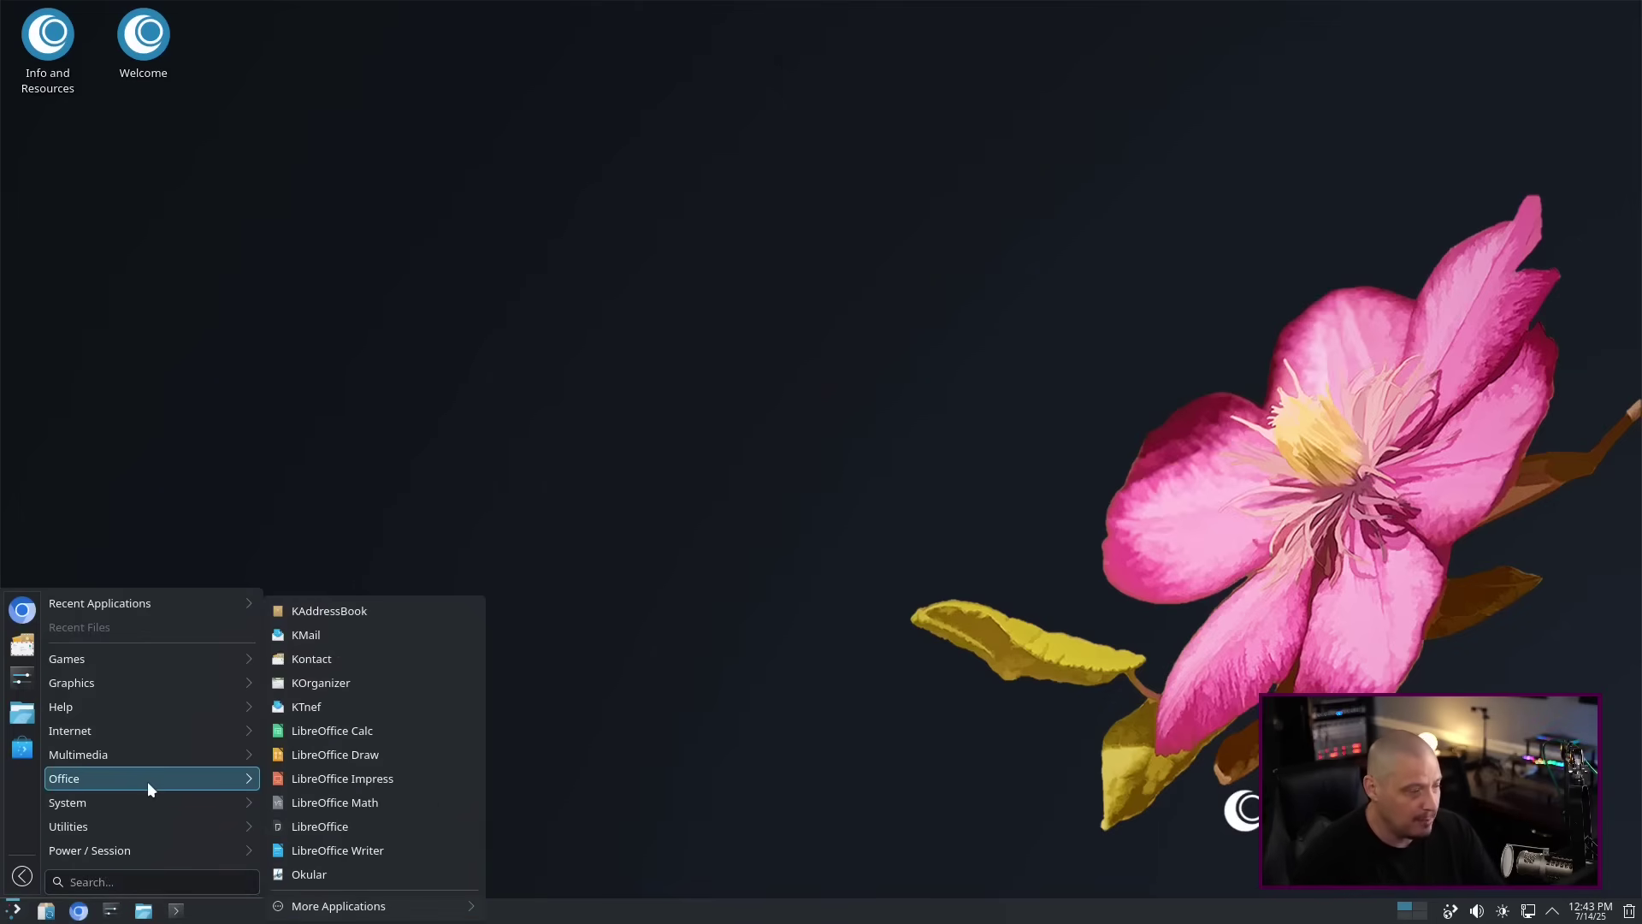
mouse_move(156, 825)
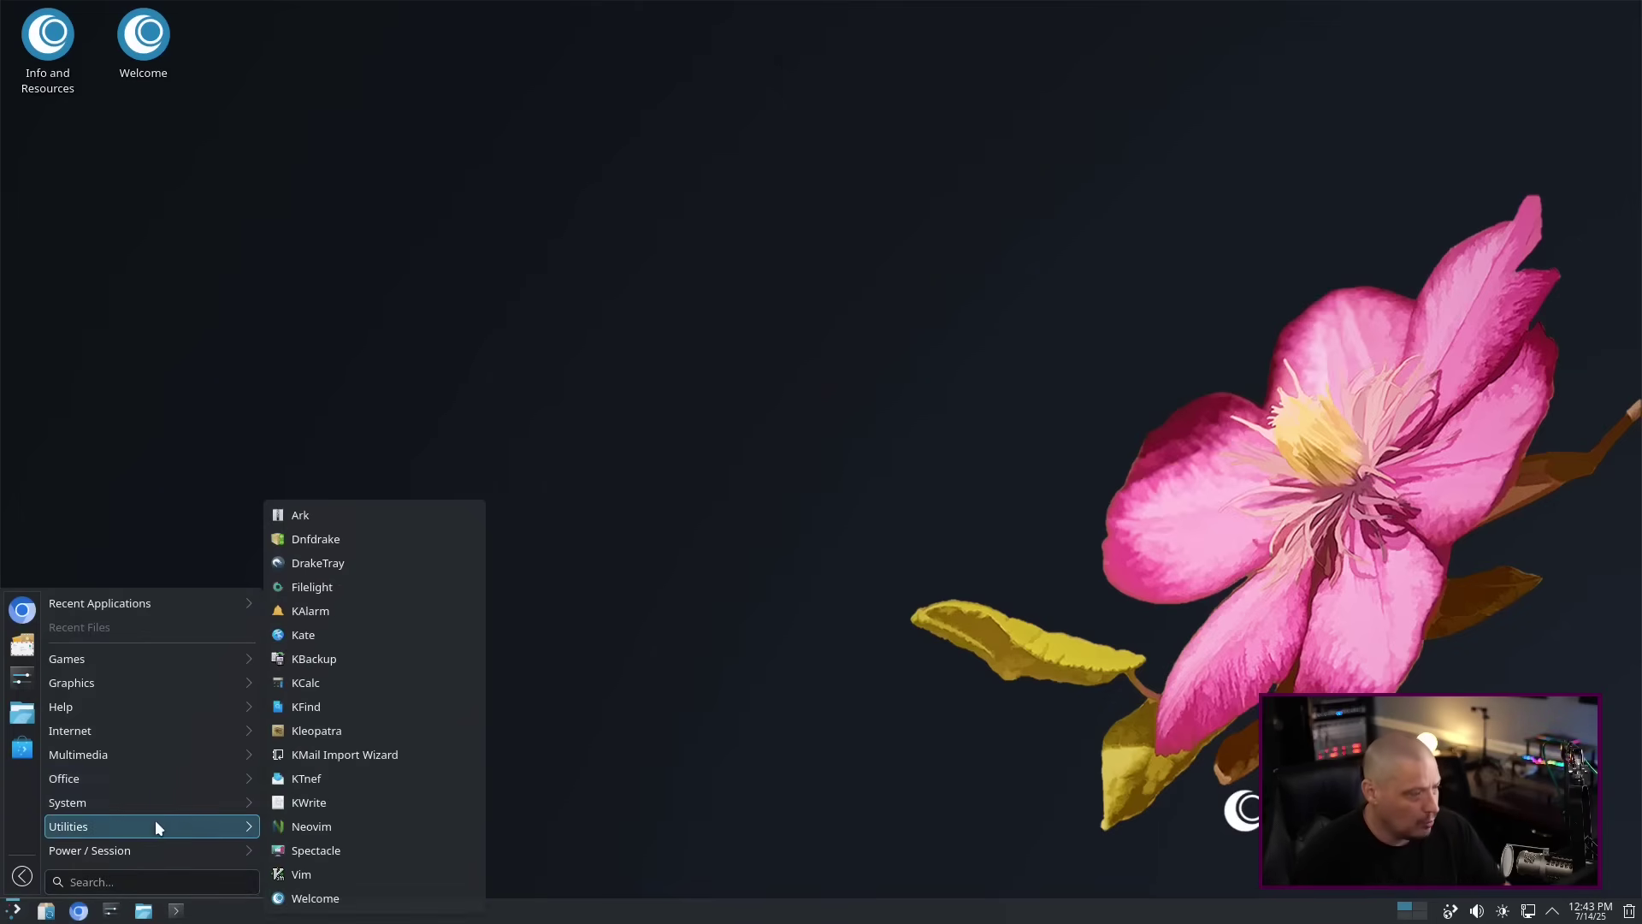
left_click(652, 703)
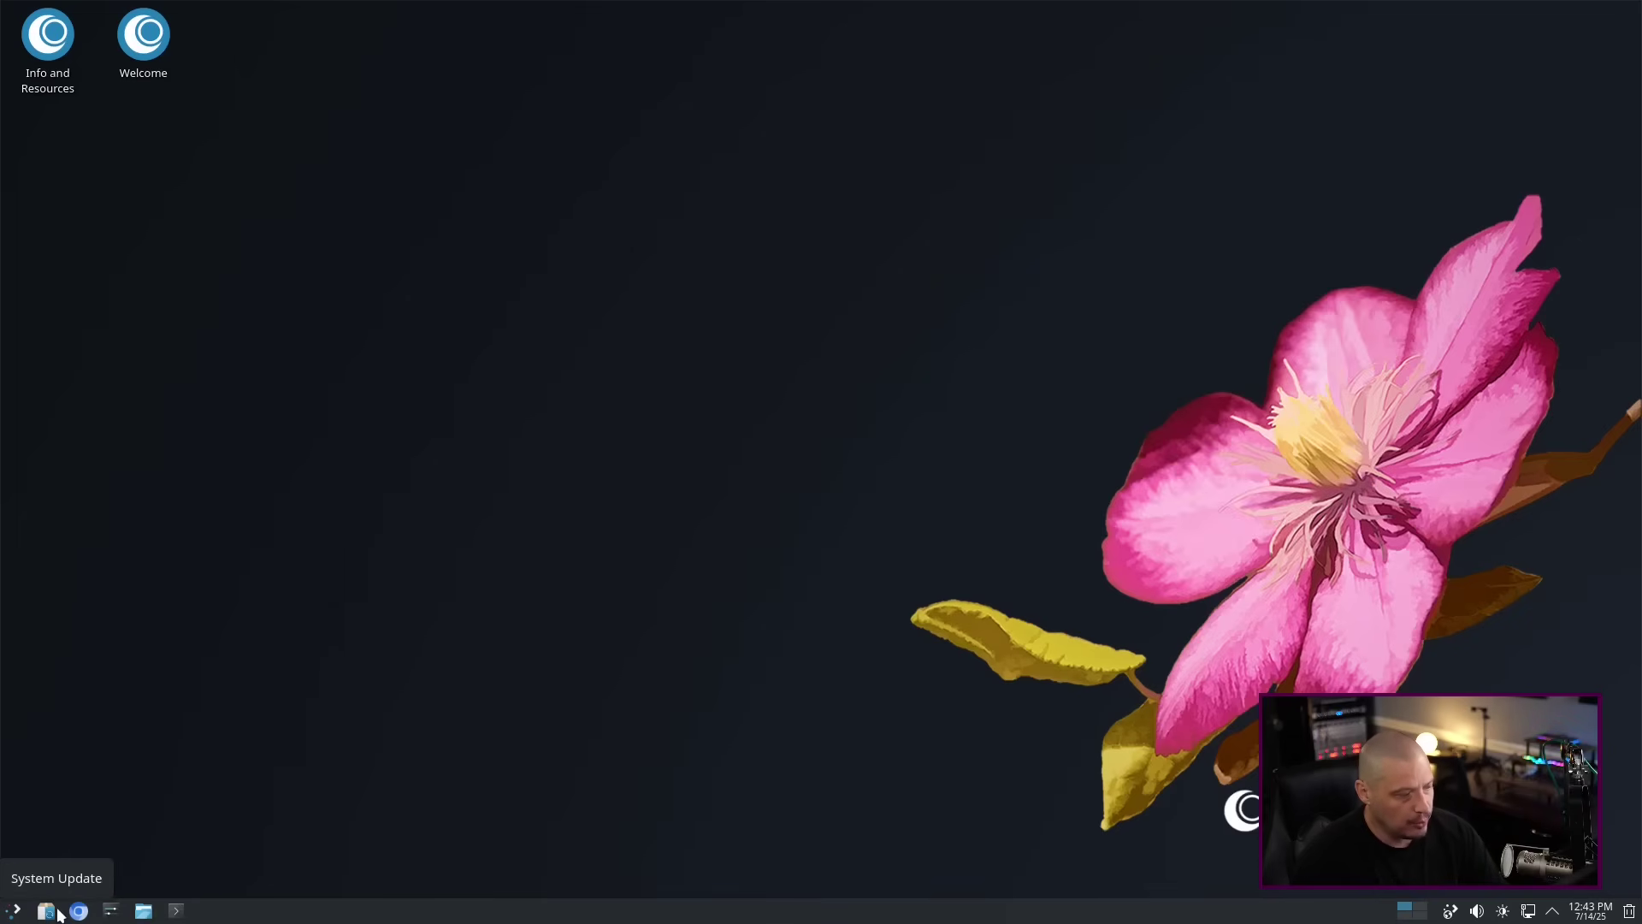
left_click(13, 910)
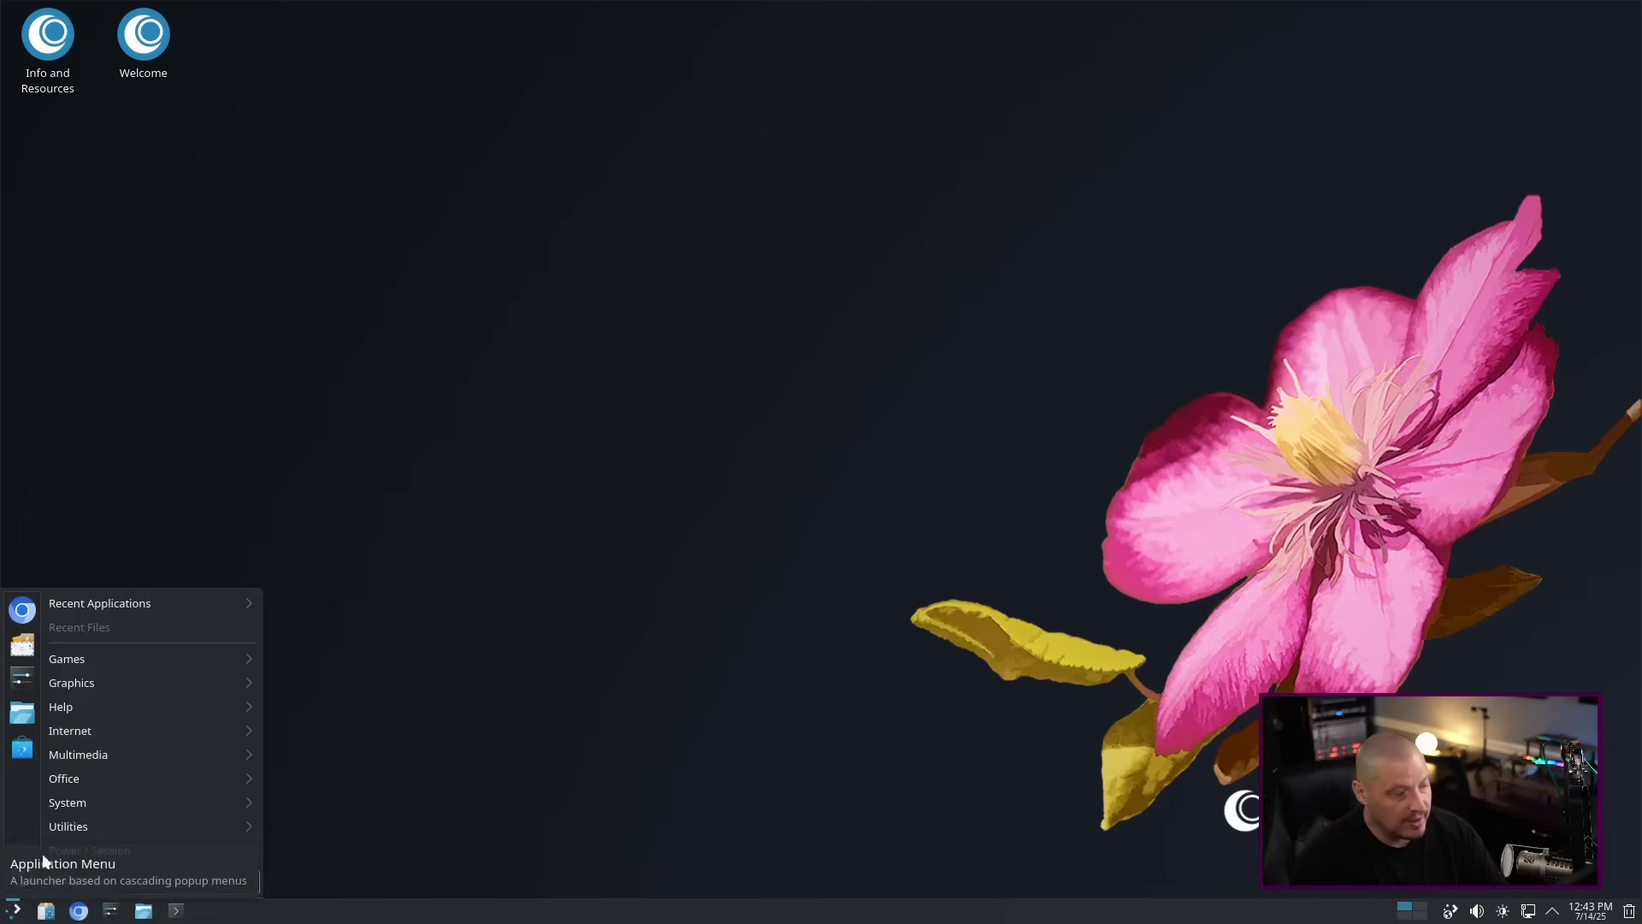
mouse_move(122, 777)
mouse_move(192, 807)
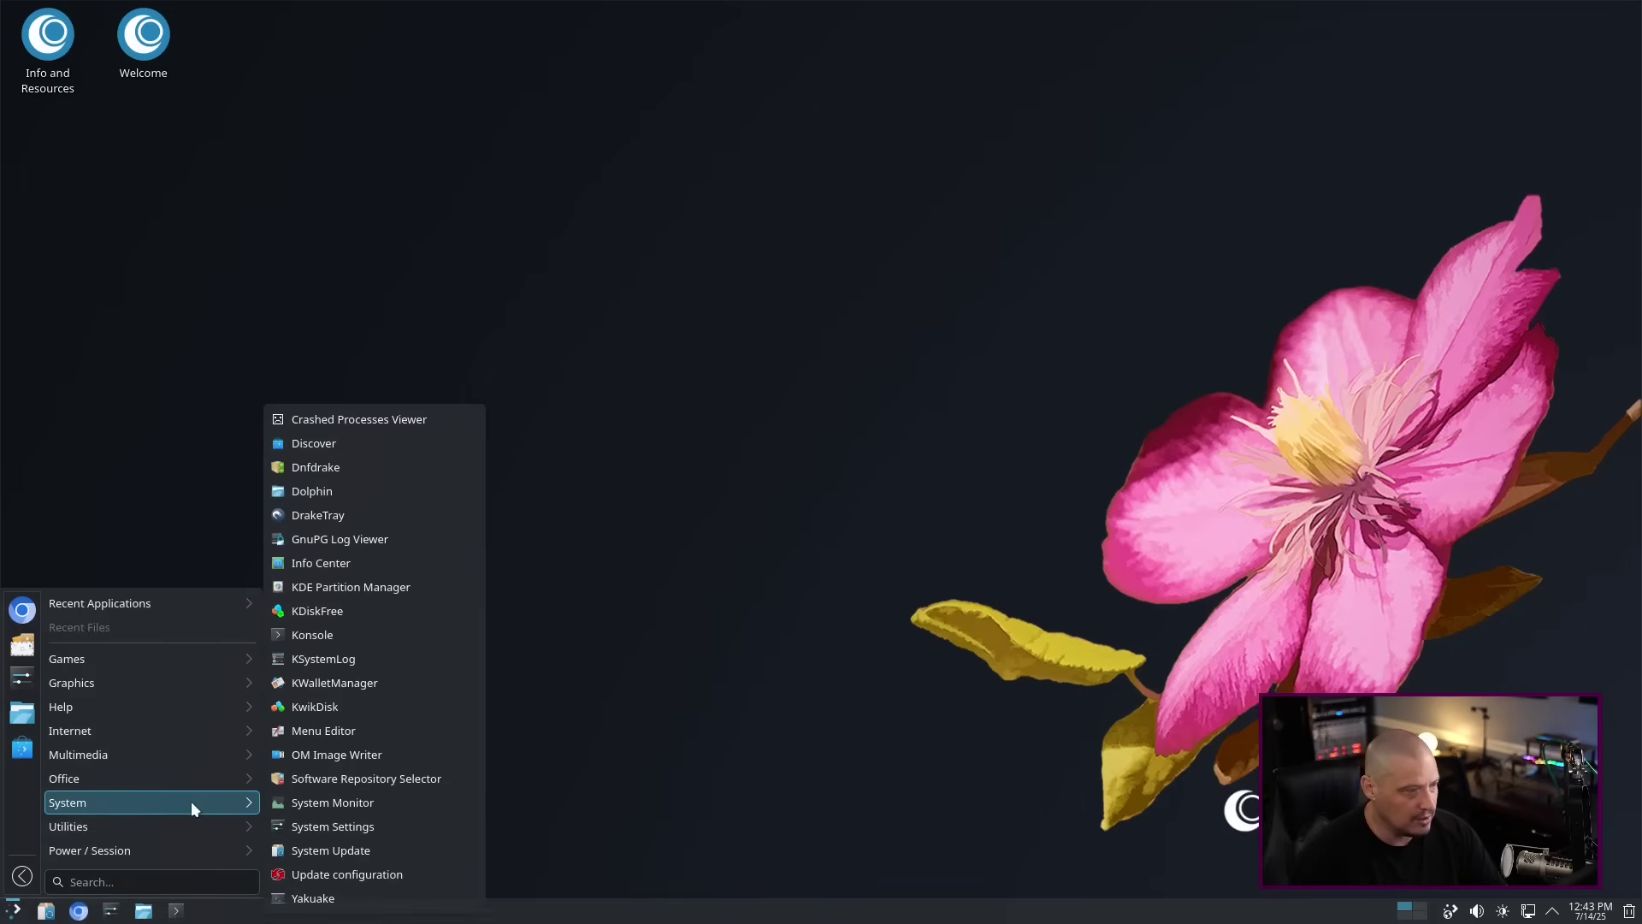
left_click(365, 444)
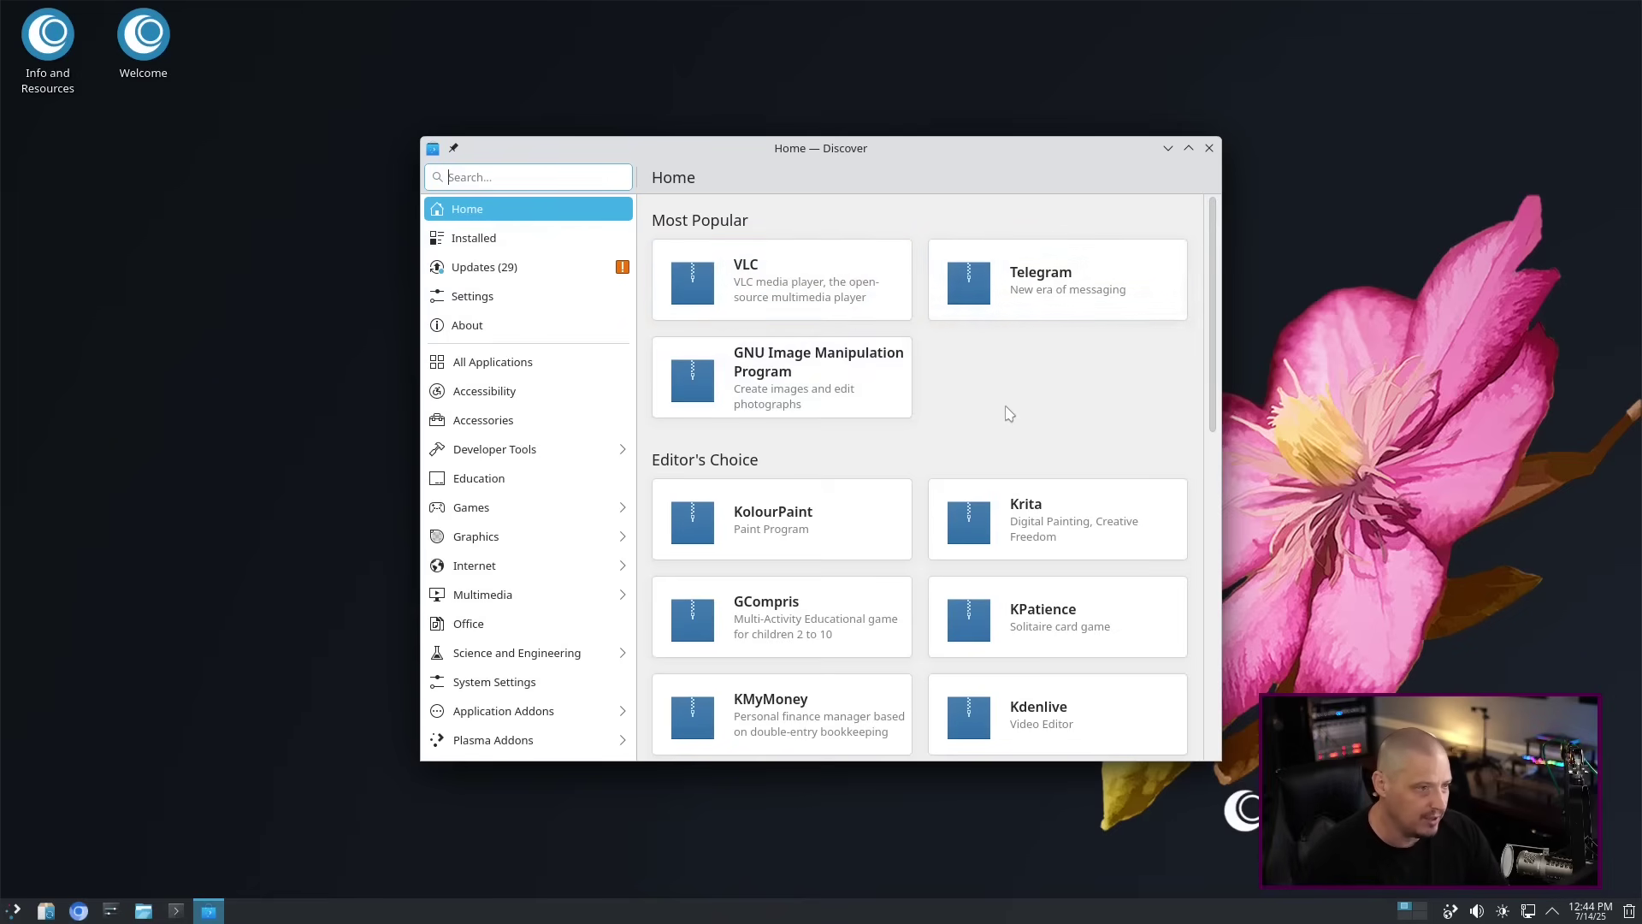
On VLC's page, keep the OpenMandriva Lx source and start installing VLC.
left_click(797, 286)
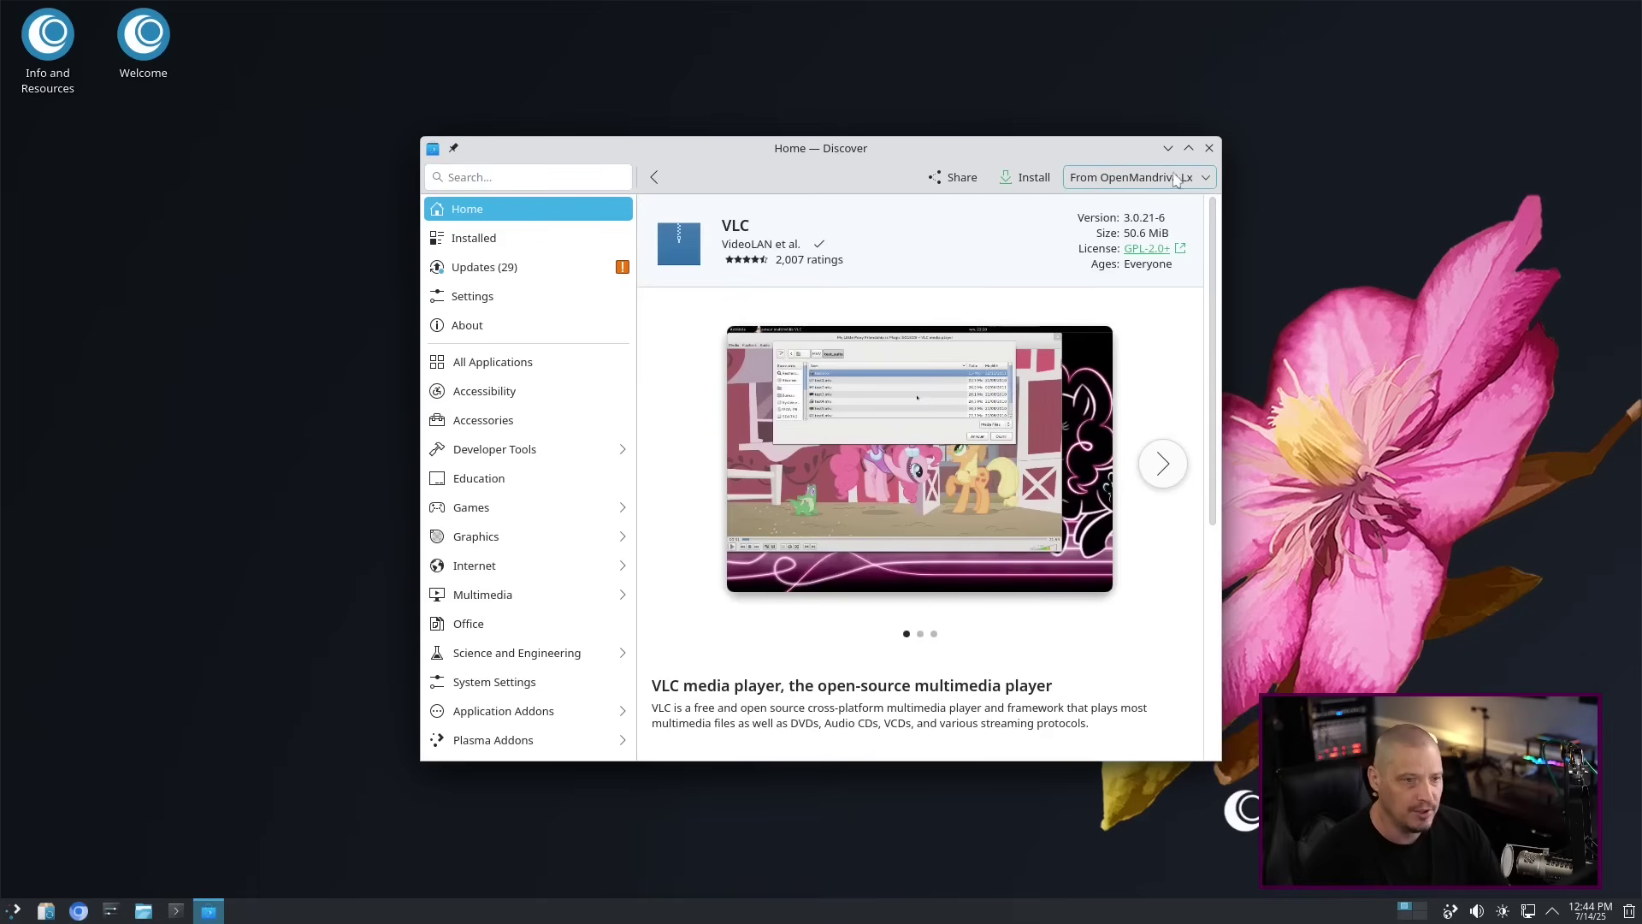
left_click(1200, 179)
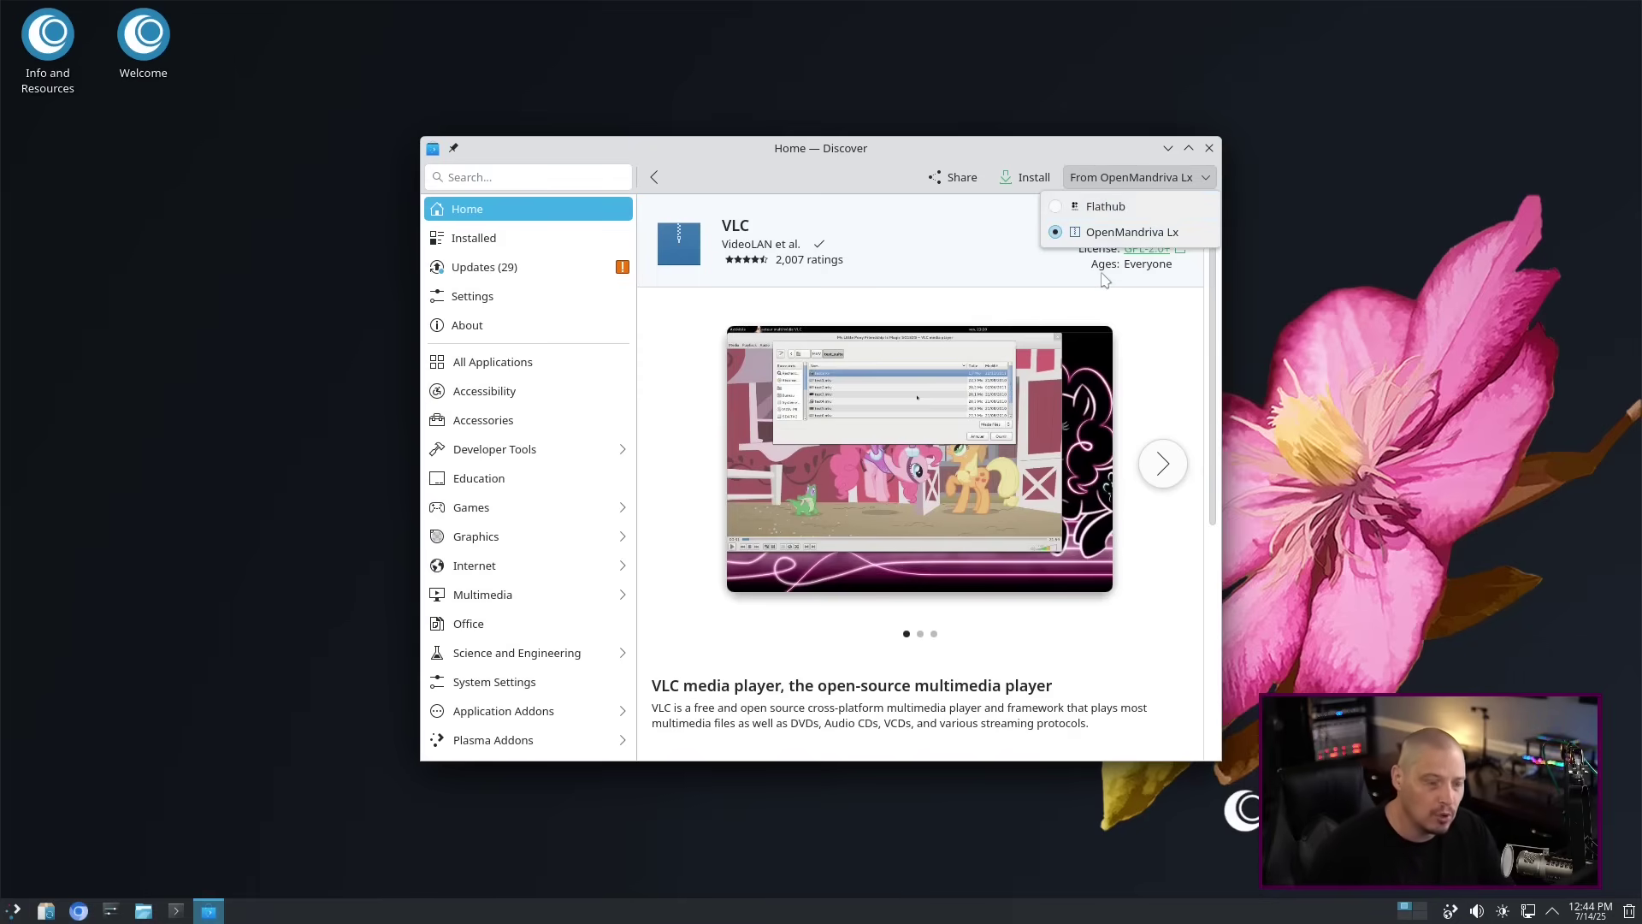
left_click(1114, 305)
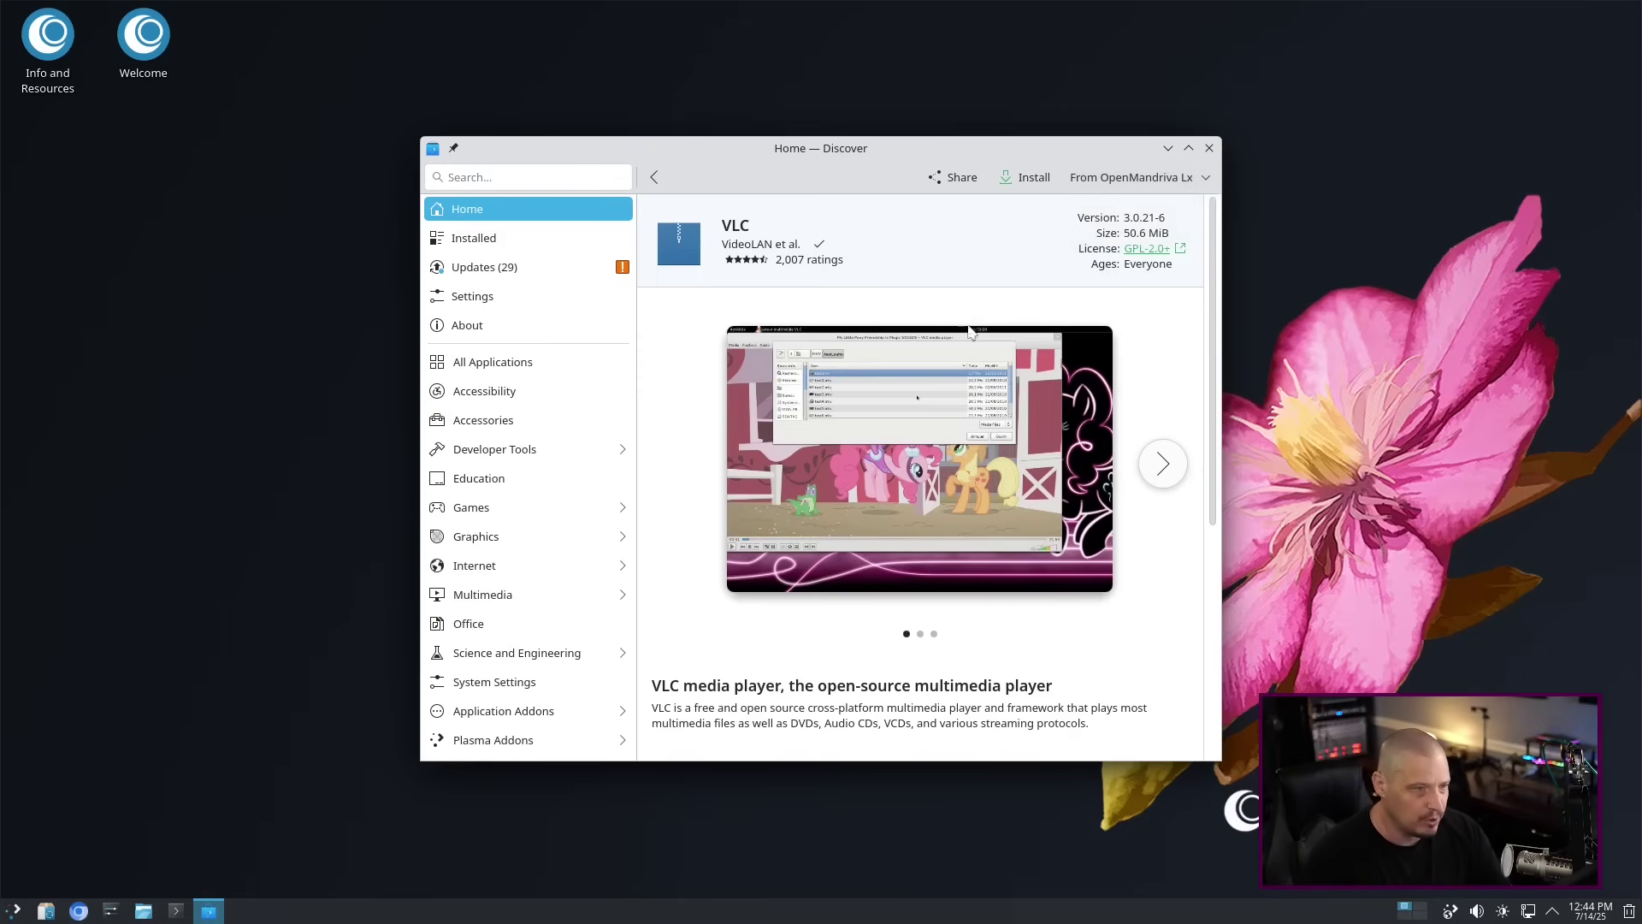
left_click(1025, 179)
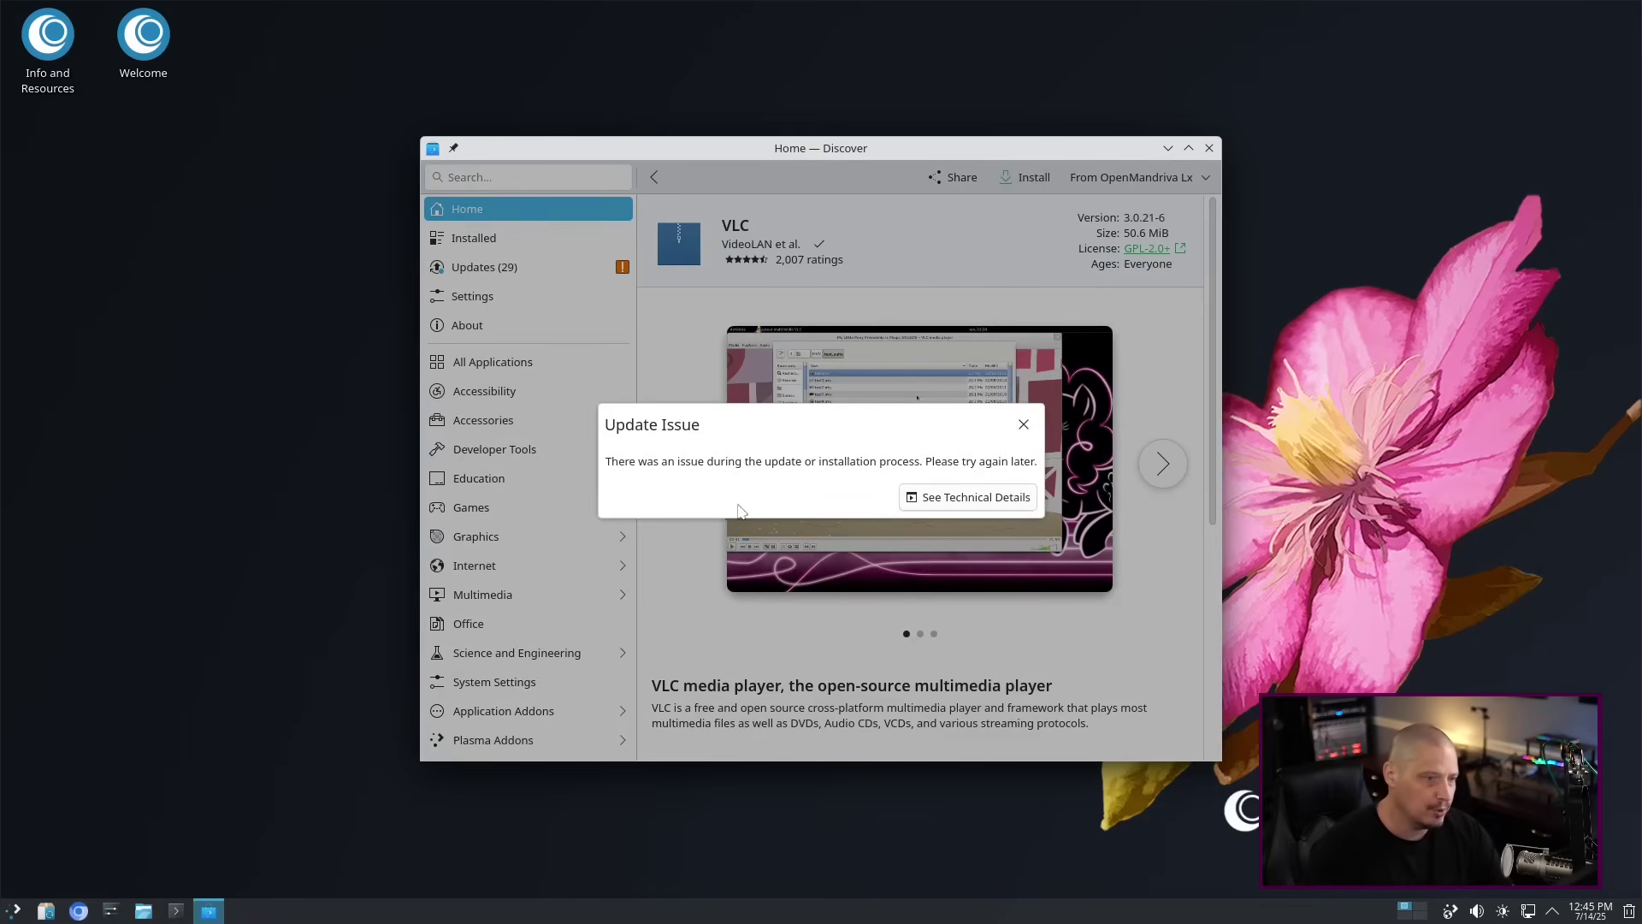
View the PackageKit crash details, dismiss the error, and reopen VLC's source list.
left_click(972, 503)
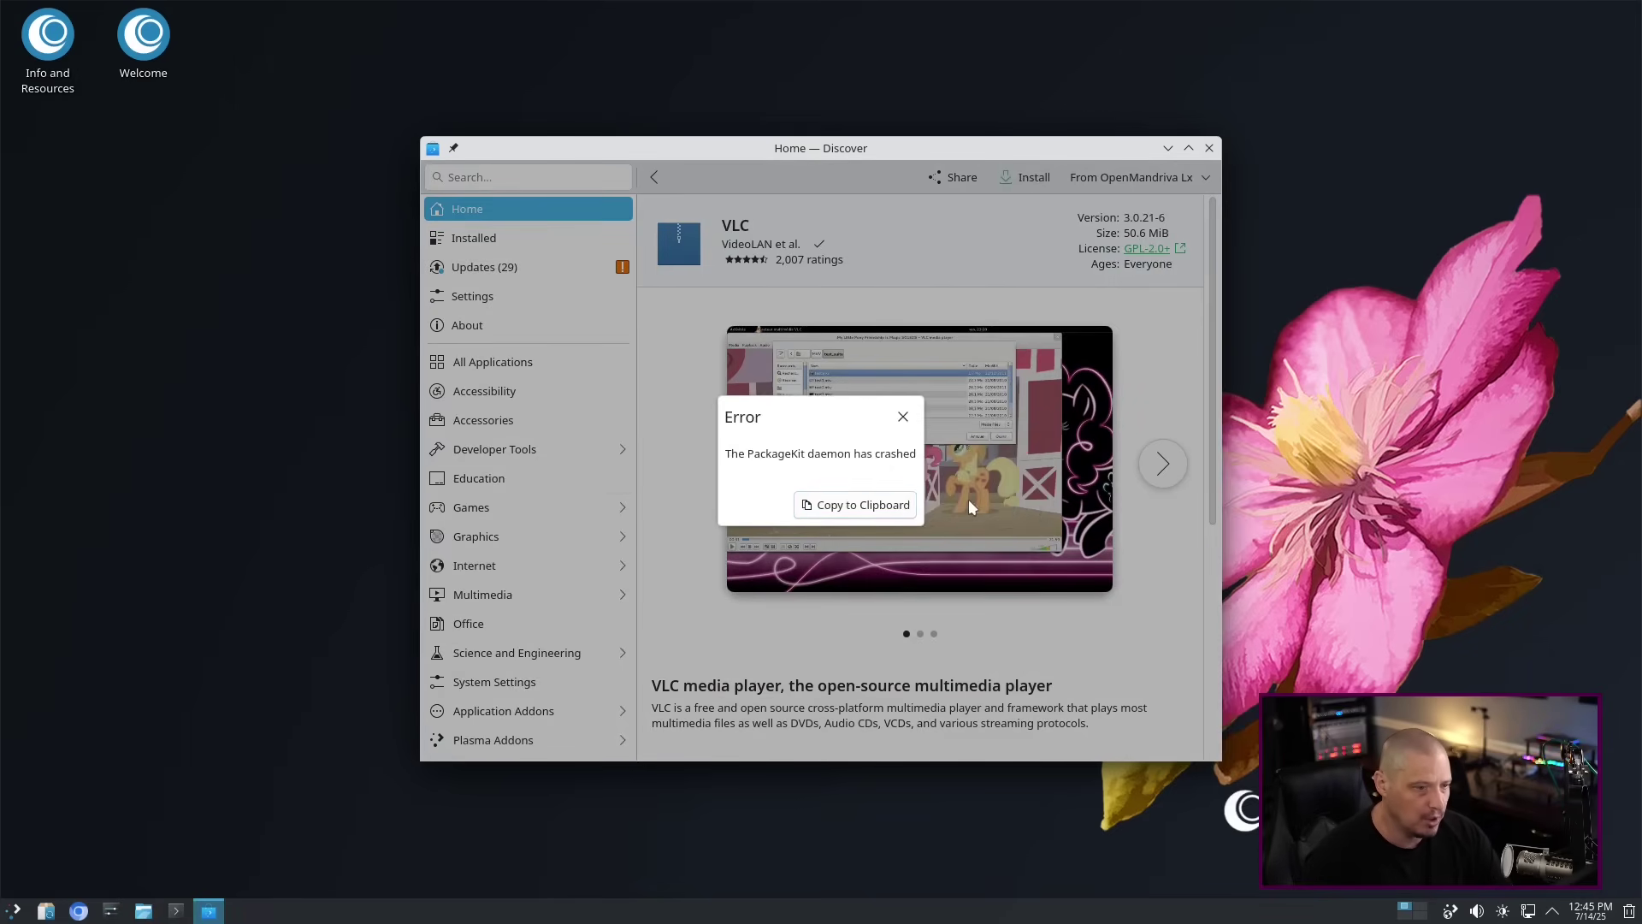
left_click(904, 418)
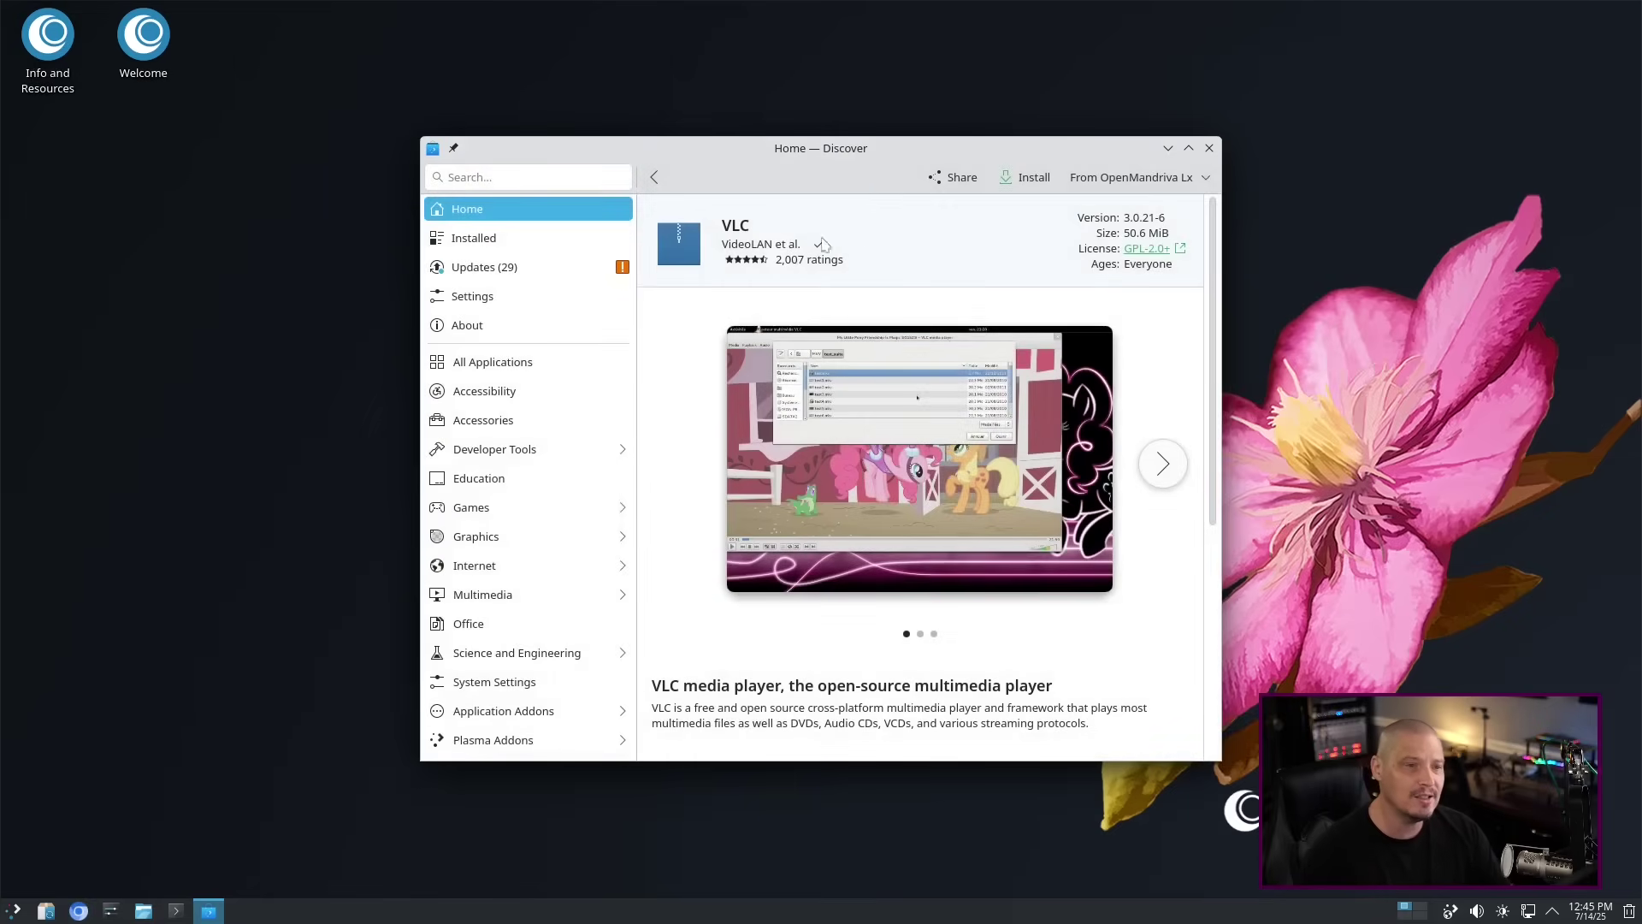
left_click(1106, 179)
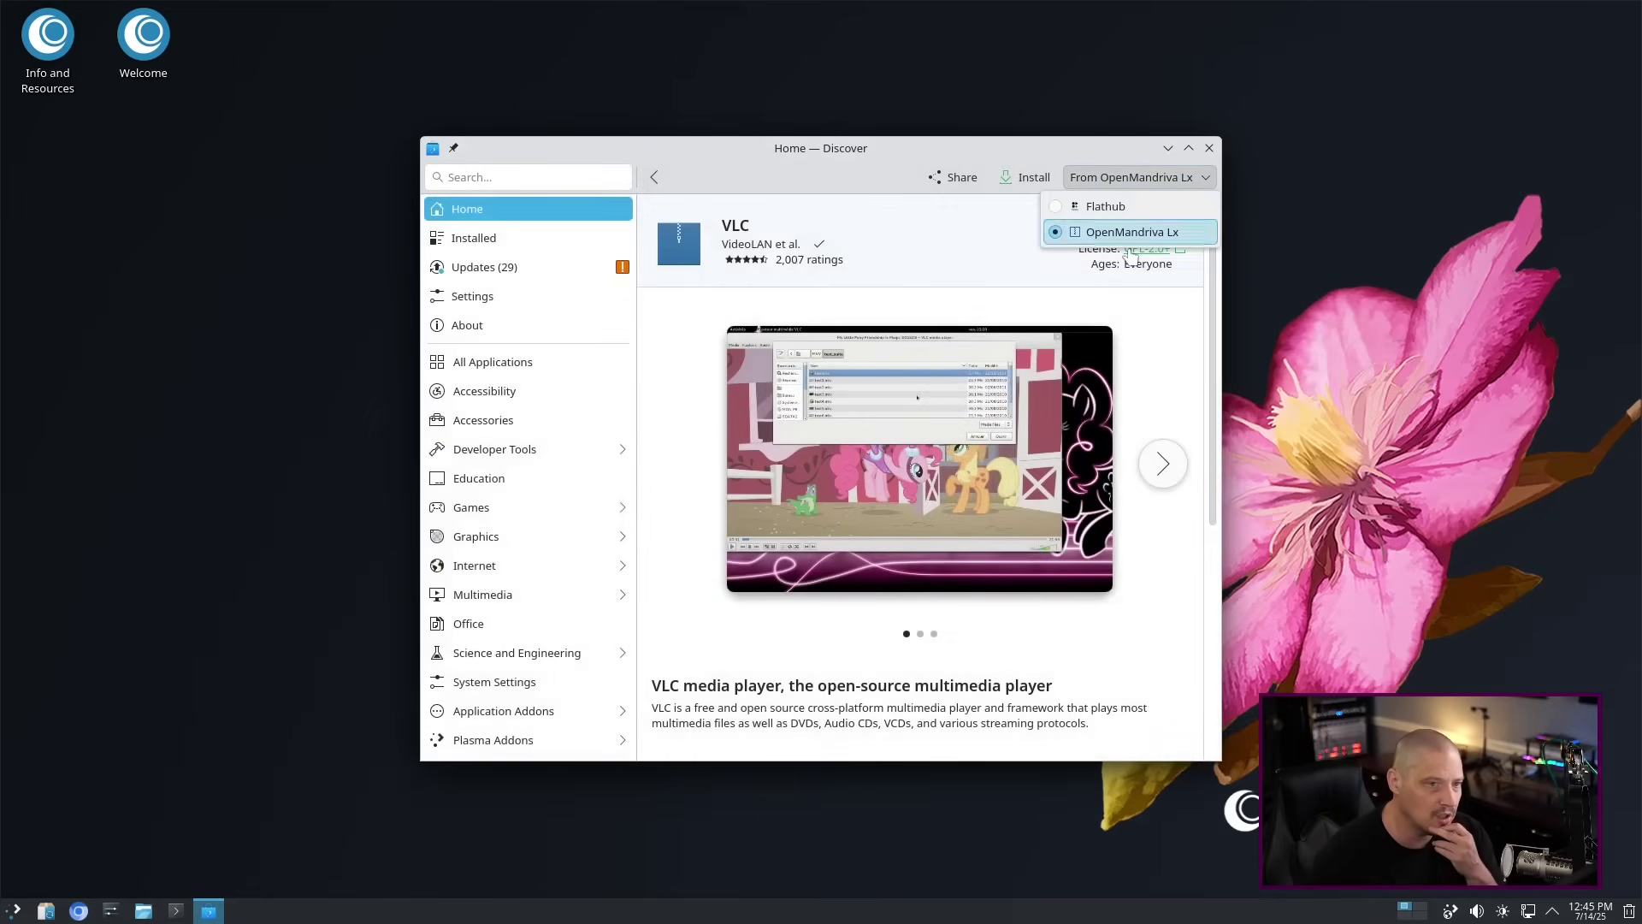
Switch VLC to its Flathub source, start then cancel the install, and close Discover.
left_click(1113, 208)
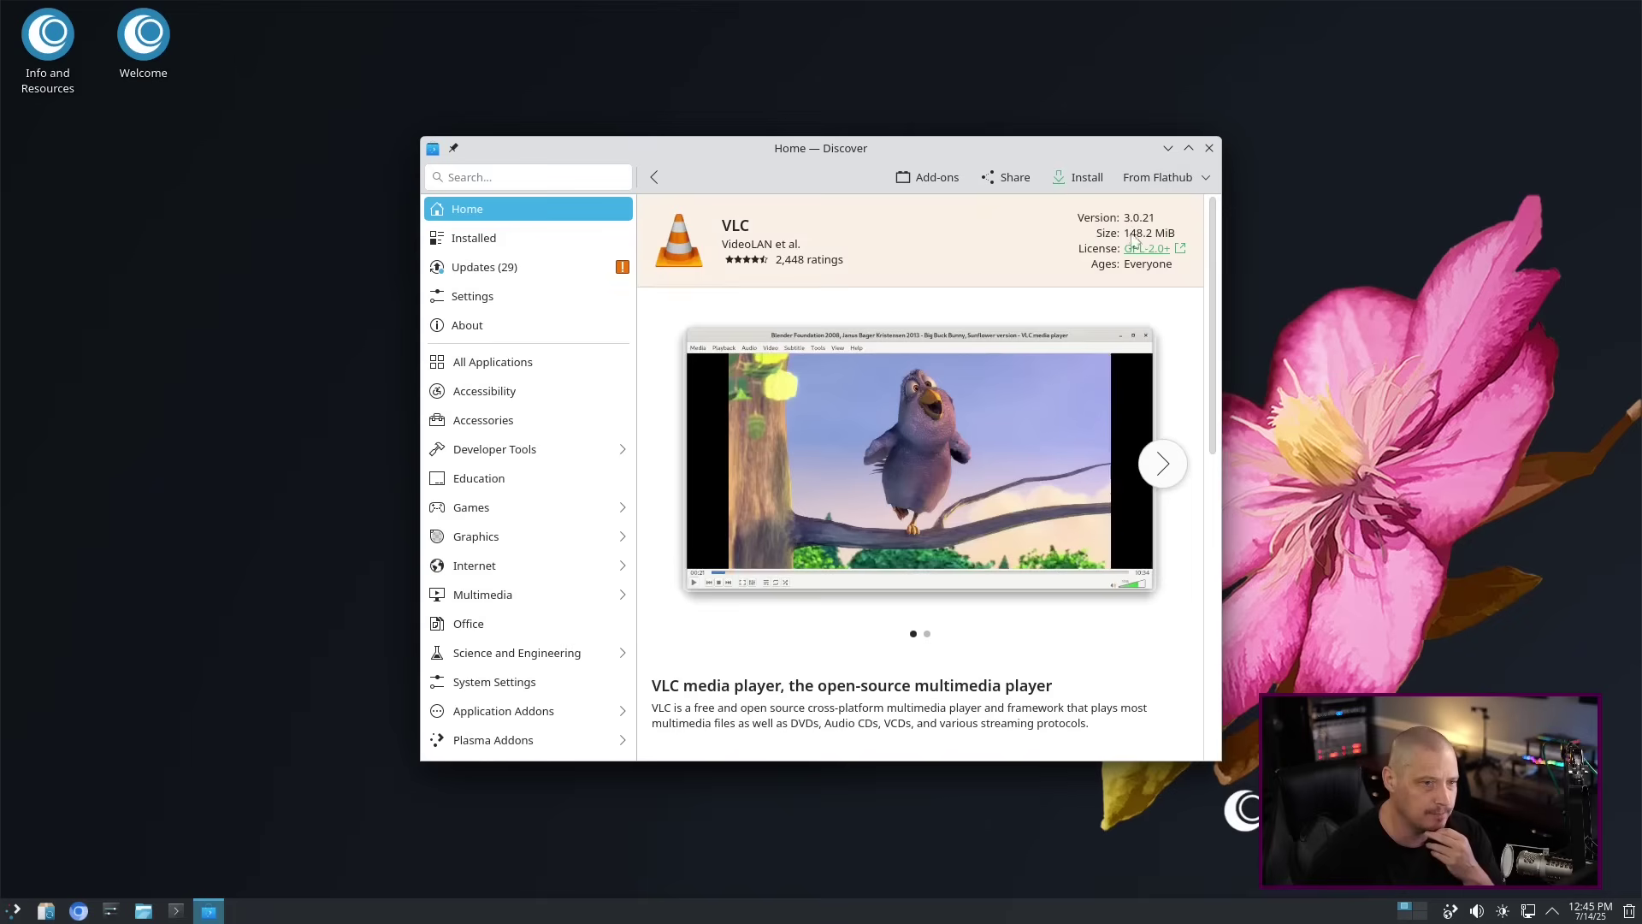
left_click(1079, 177)
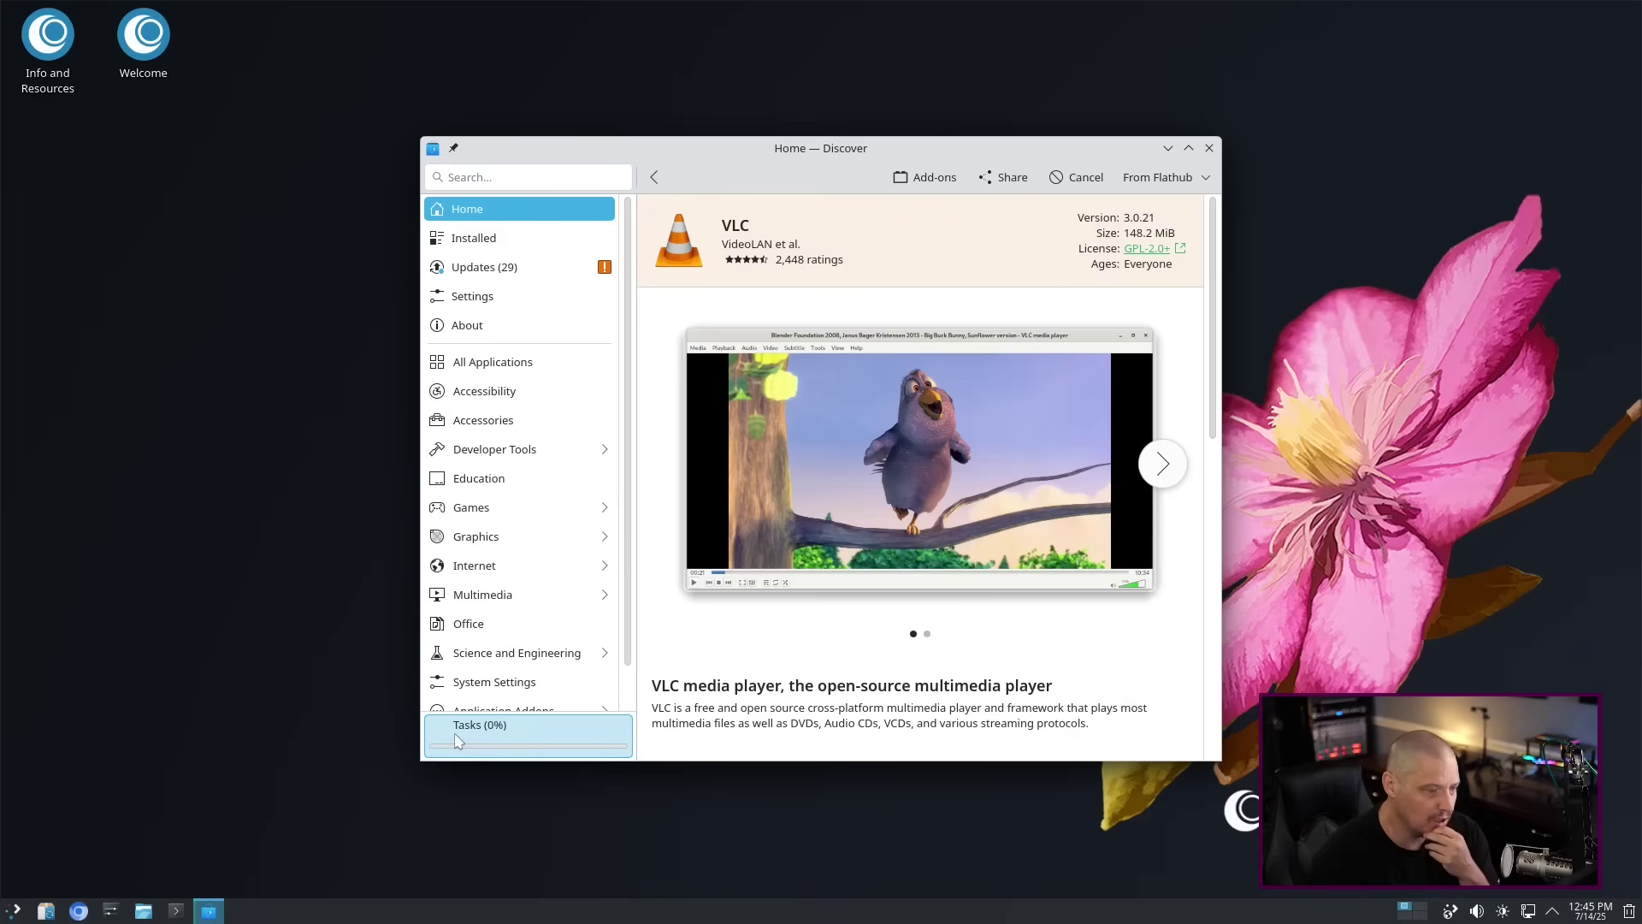
left_click(1076, 177)
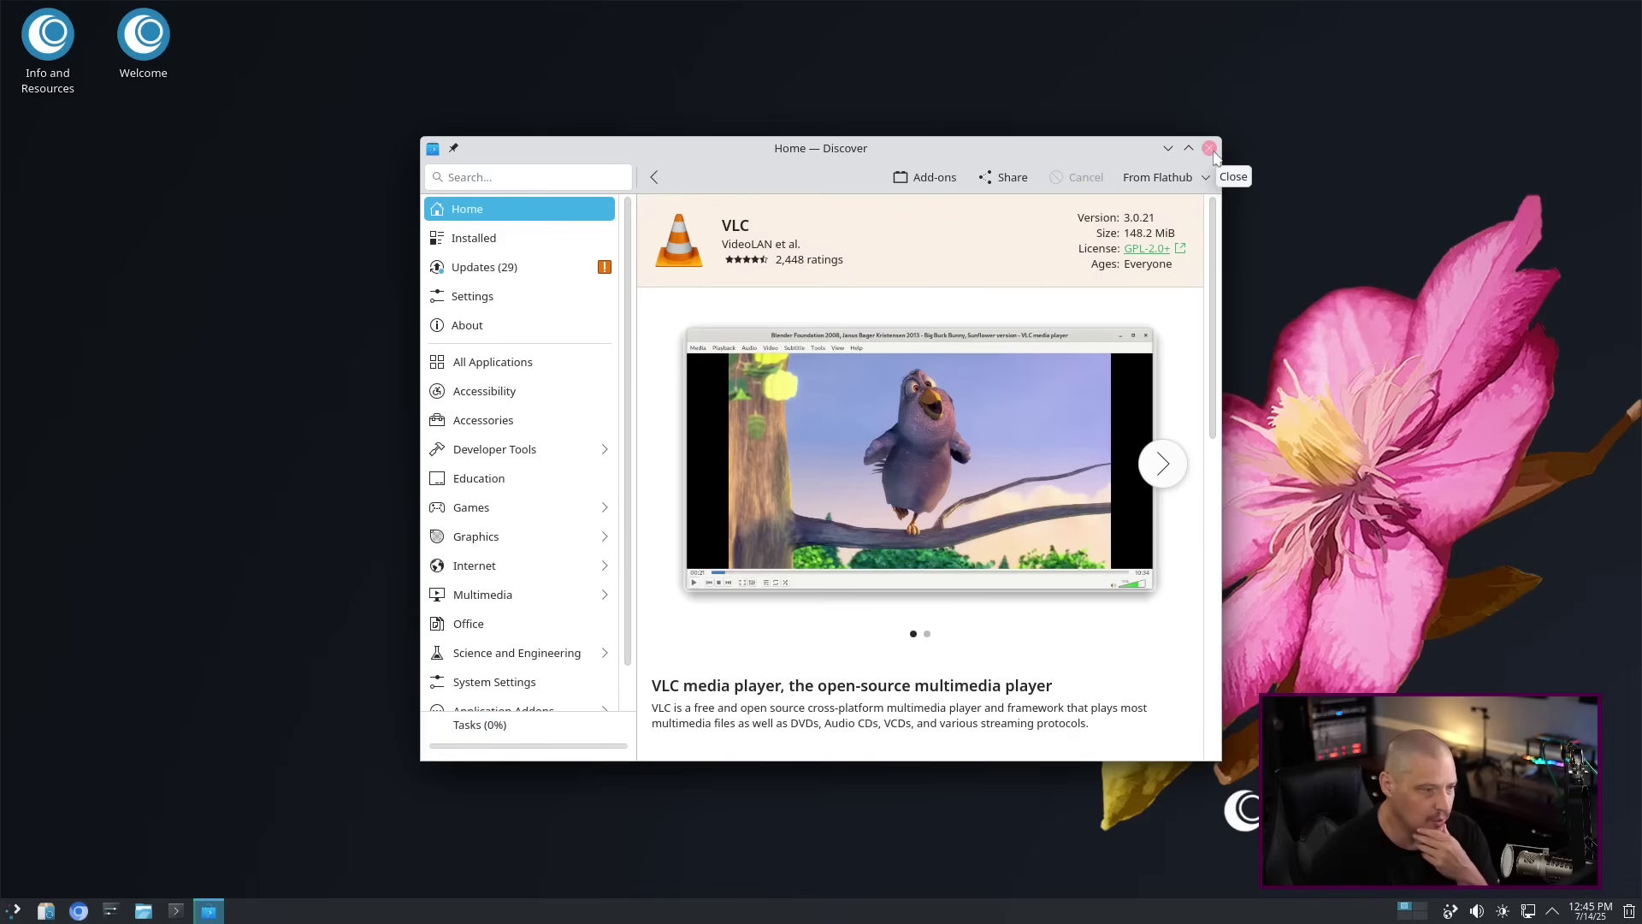
left_click(1210, 149)
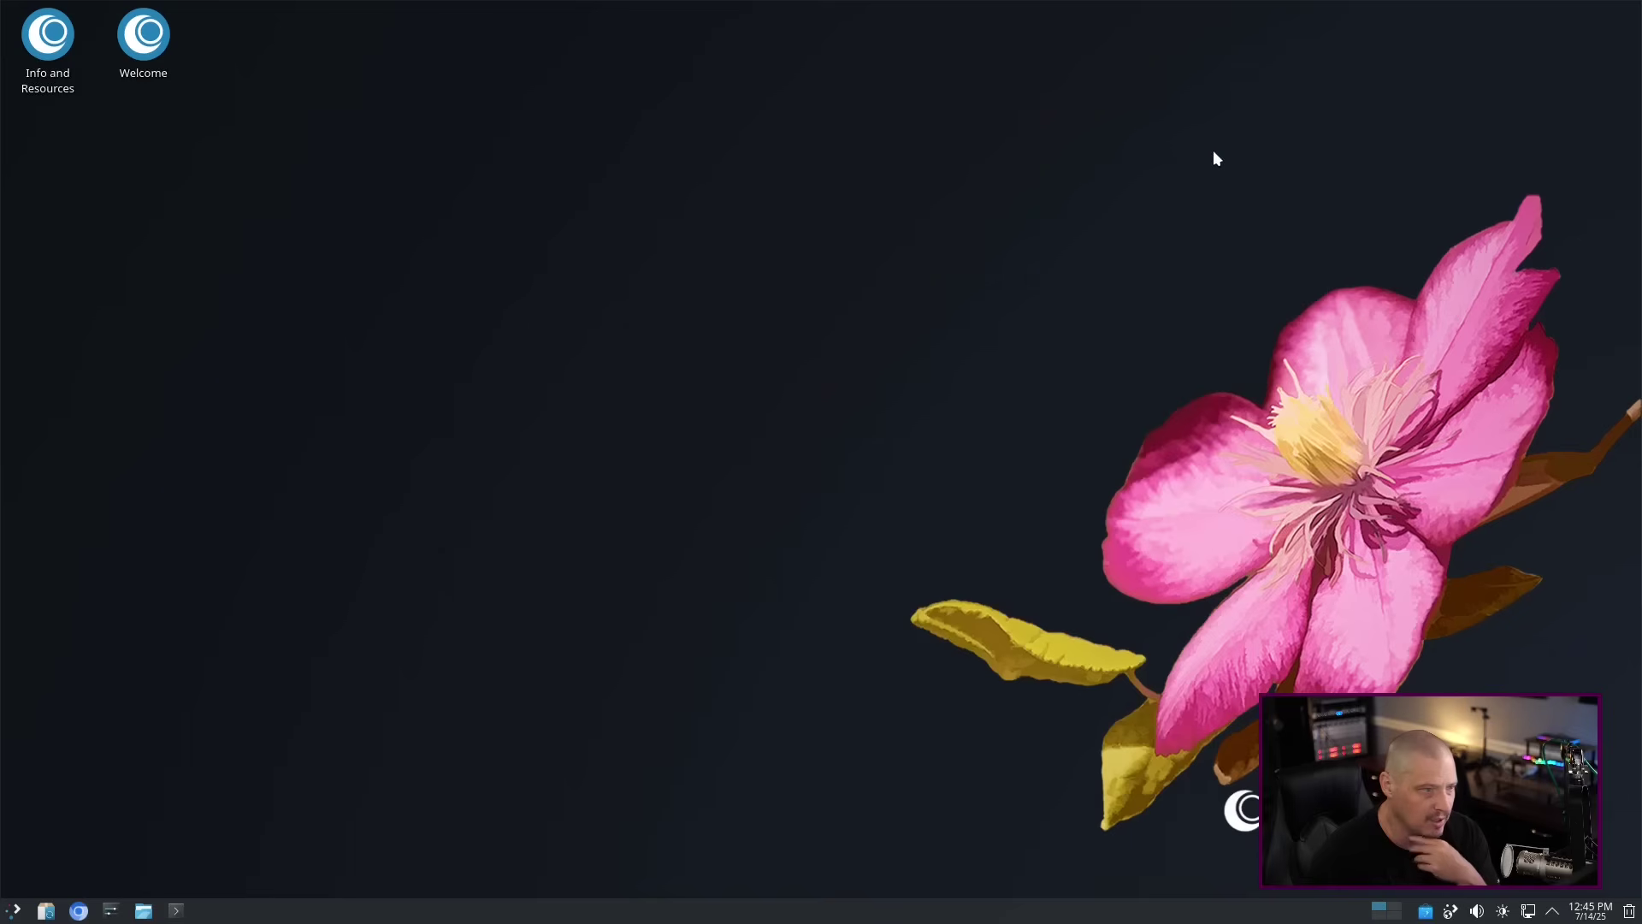
Launch Konsole maximized and enlarge its text with Ctrl++.
left_click(177, 911)
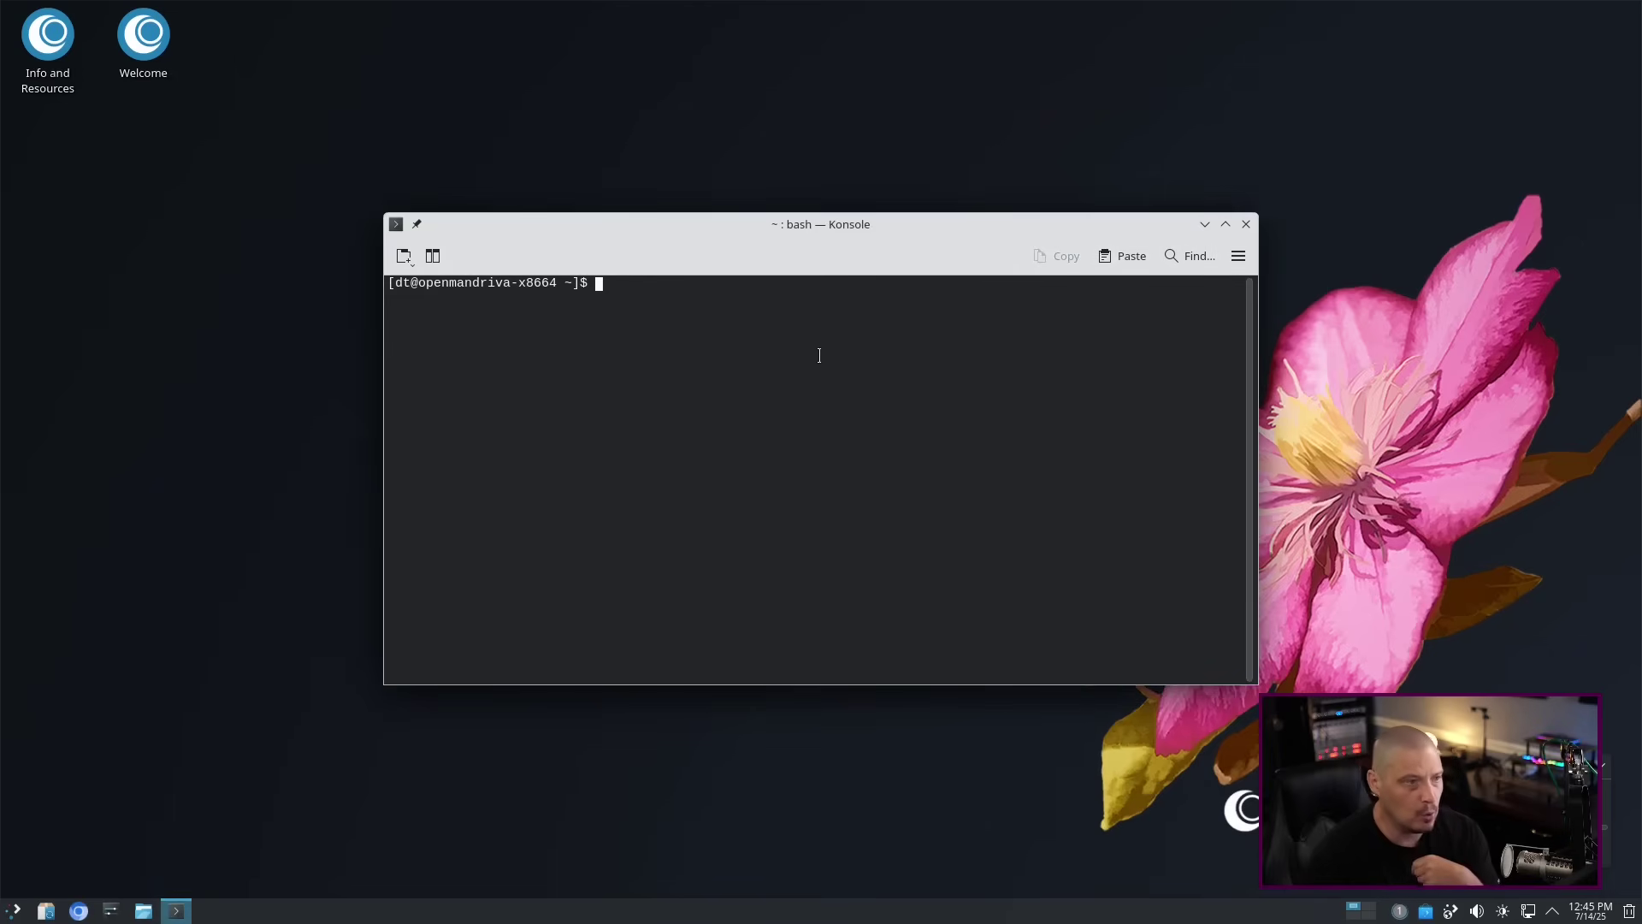
double_click(886, 229)
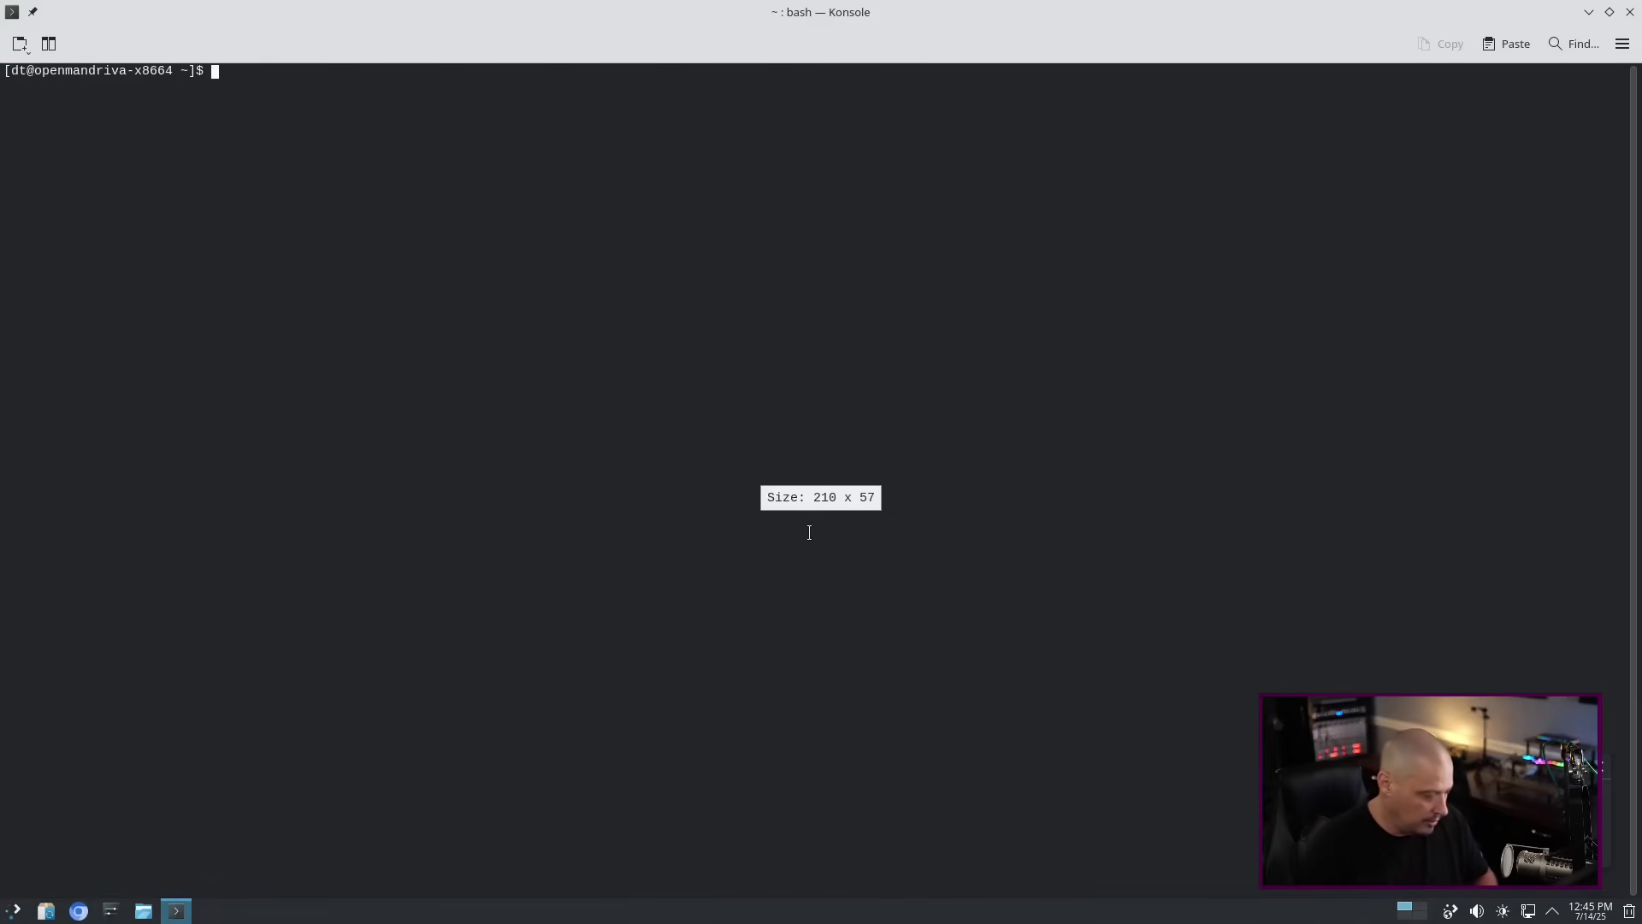
key("ctrl+plus")
key("ctrl+plus")
key("ctrl+plus")
key("ctrl+plus")
key("ctrl+plus")
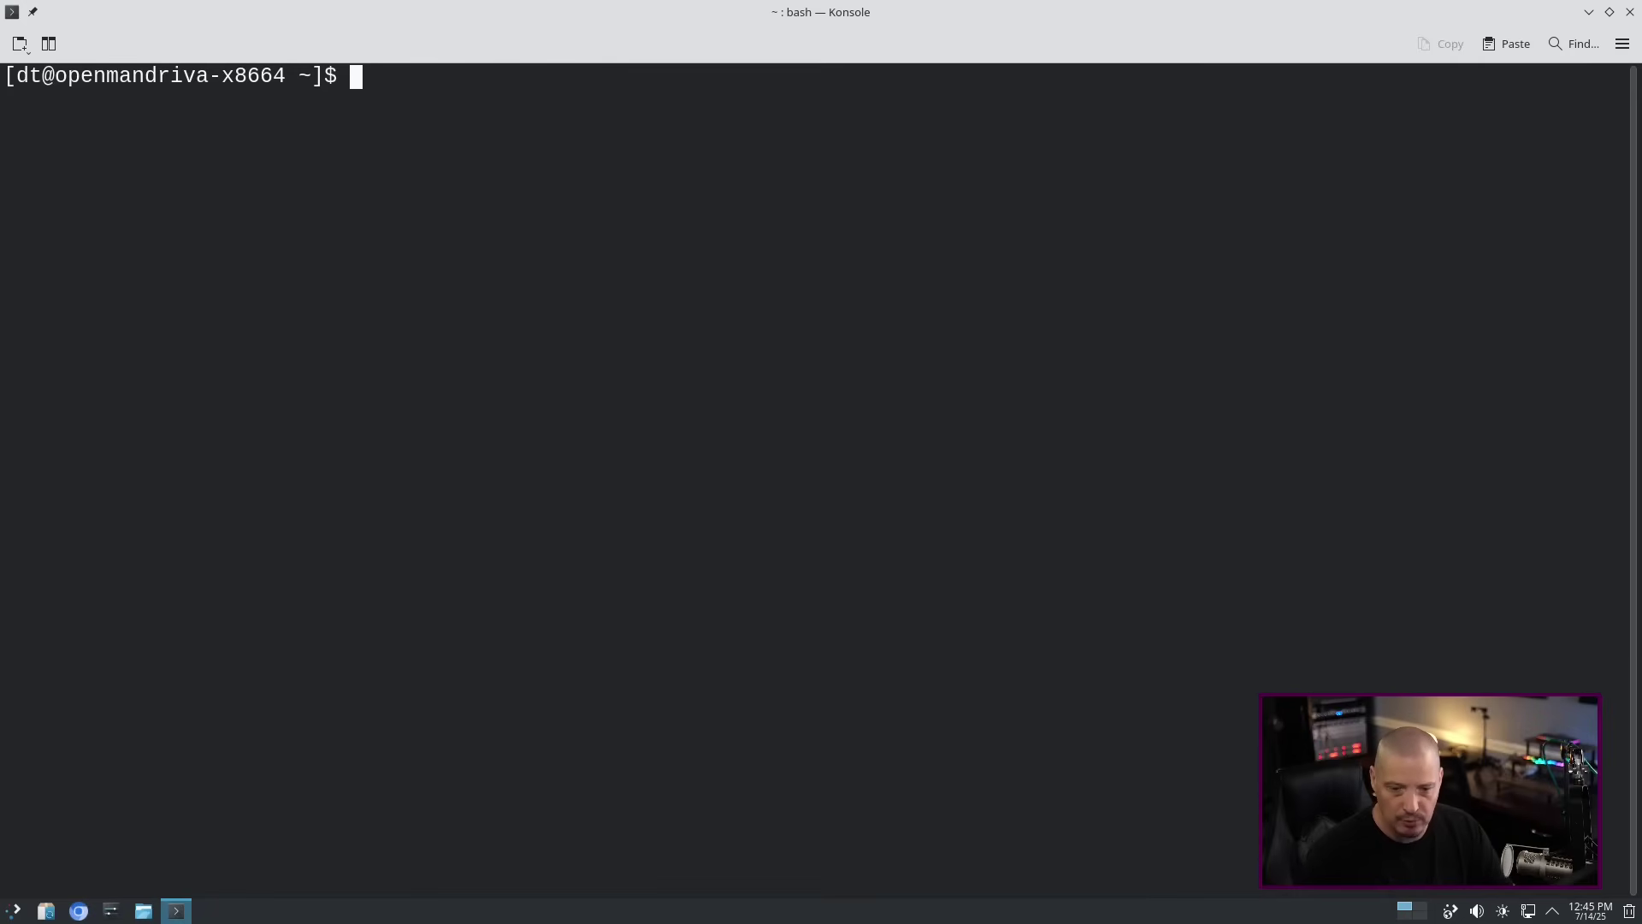
Minimize the terminal, search 'vlc' in the application launcher, then restore the full-screen terminal.
left_click(1589, 12)
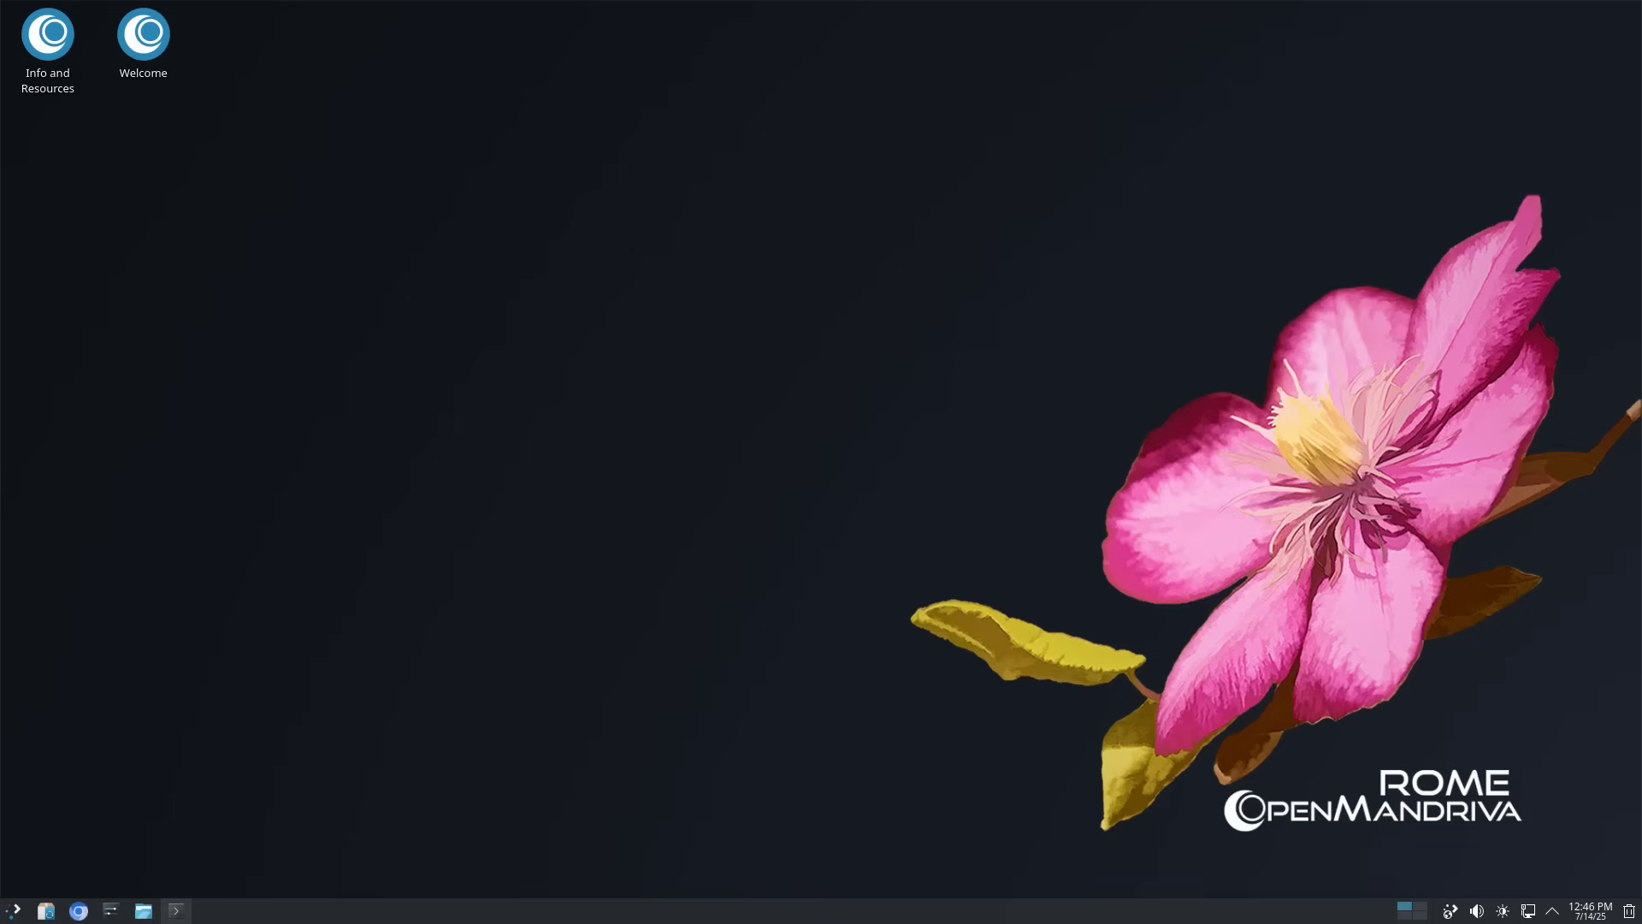
left_click(13, 911)
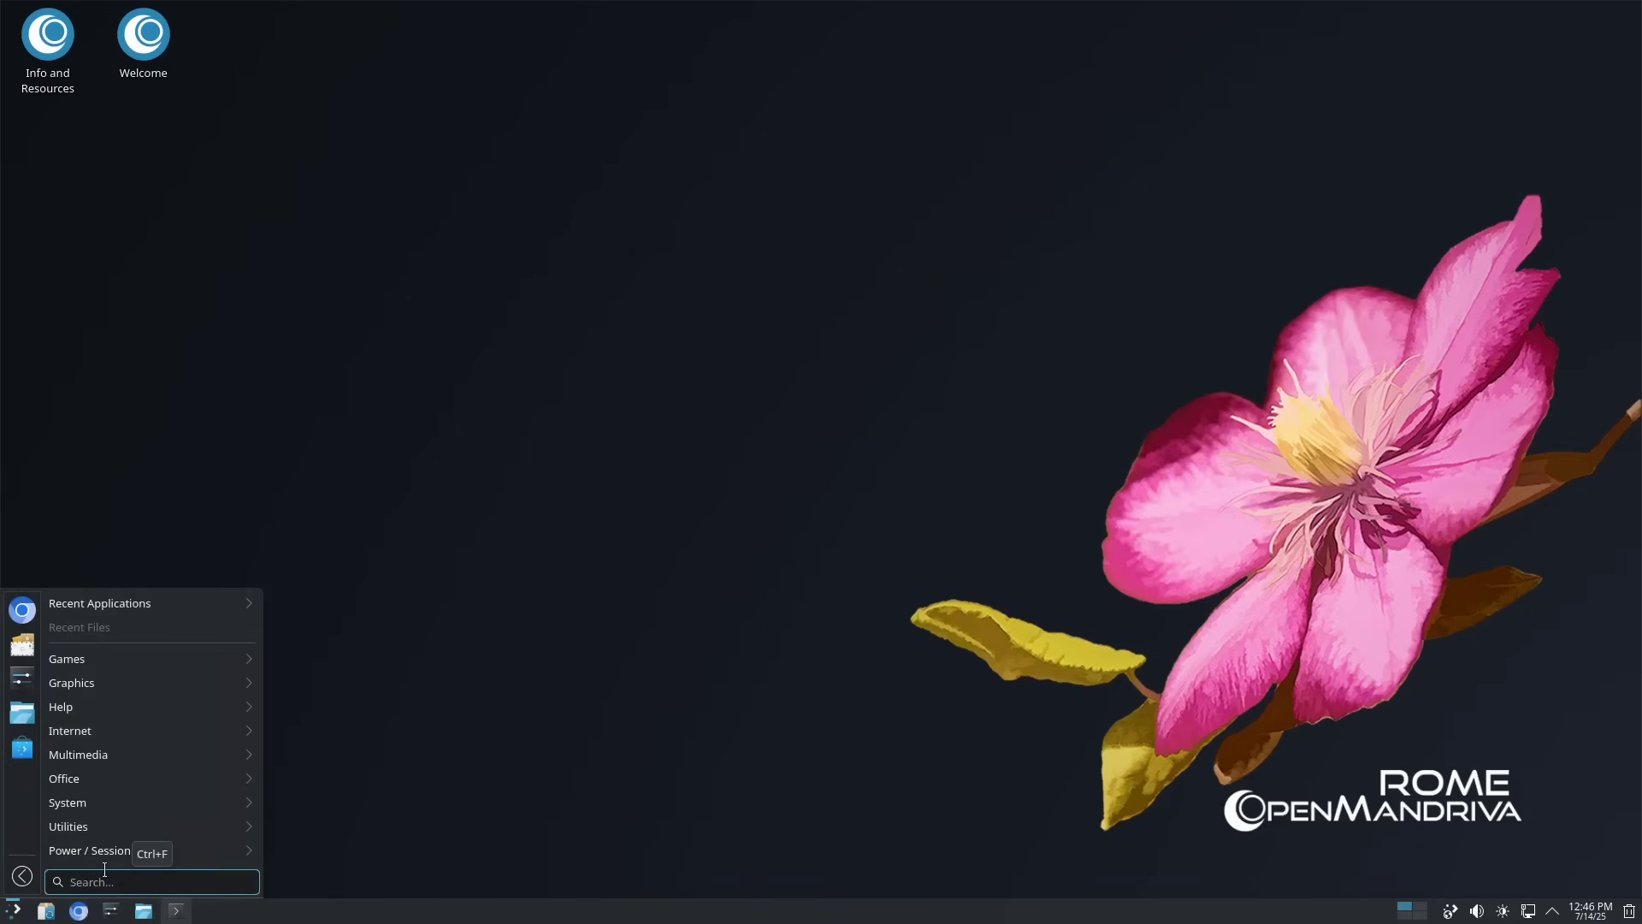
type("vlc")
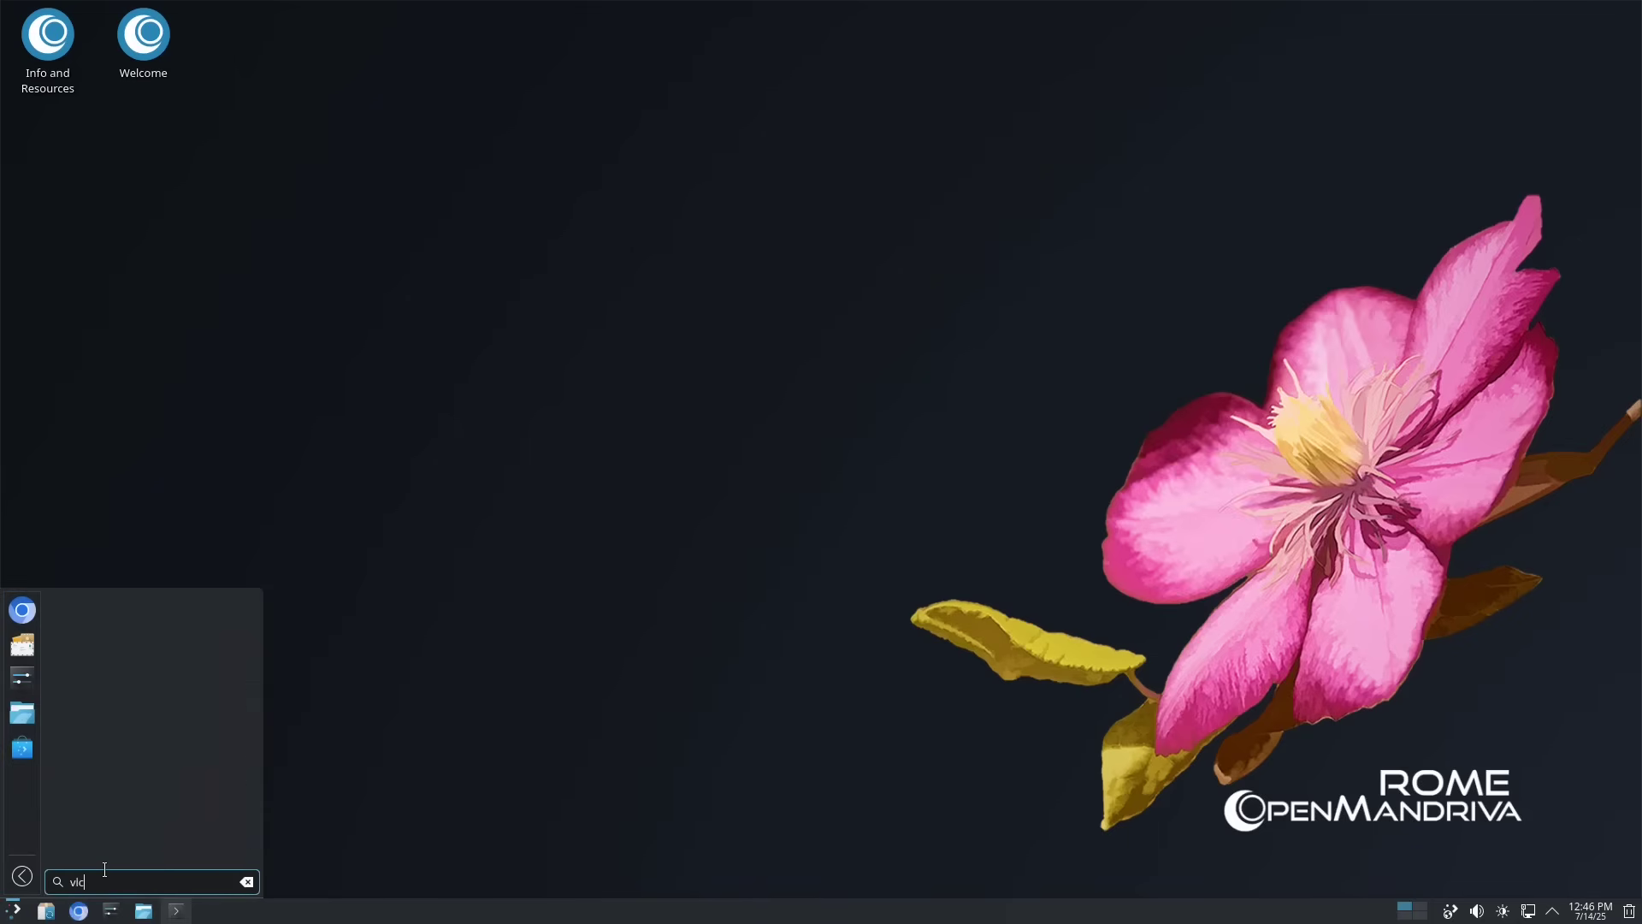
key("BackSpace")
key("BackSpace")
key("BackSpace")
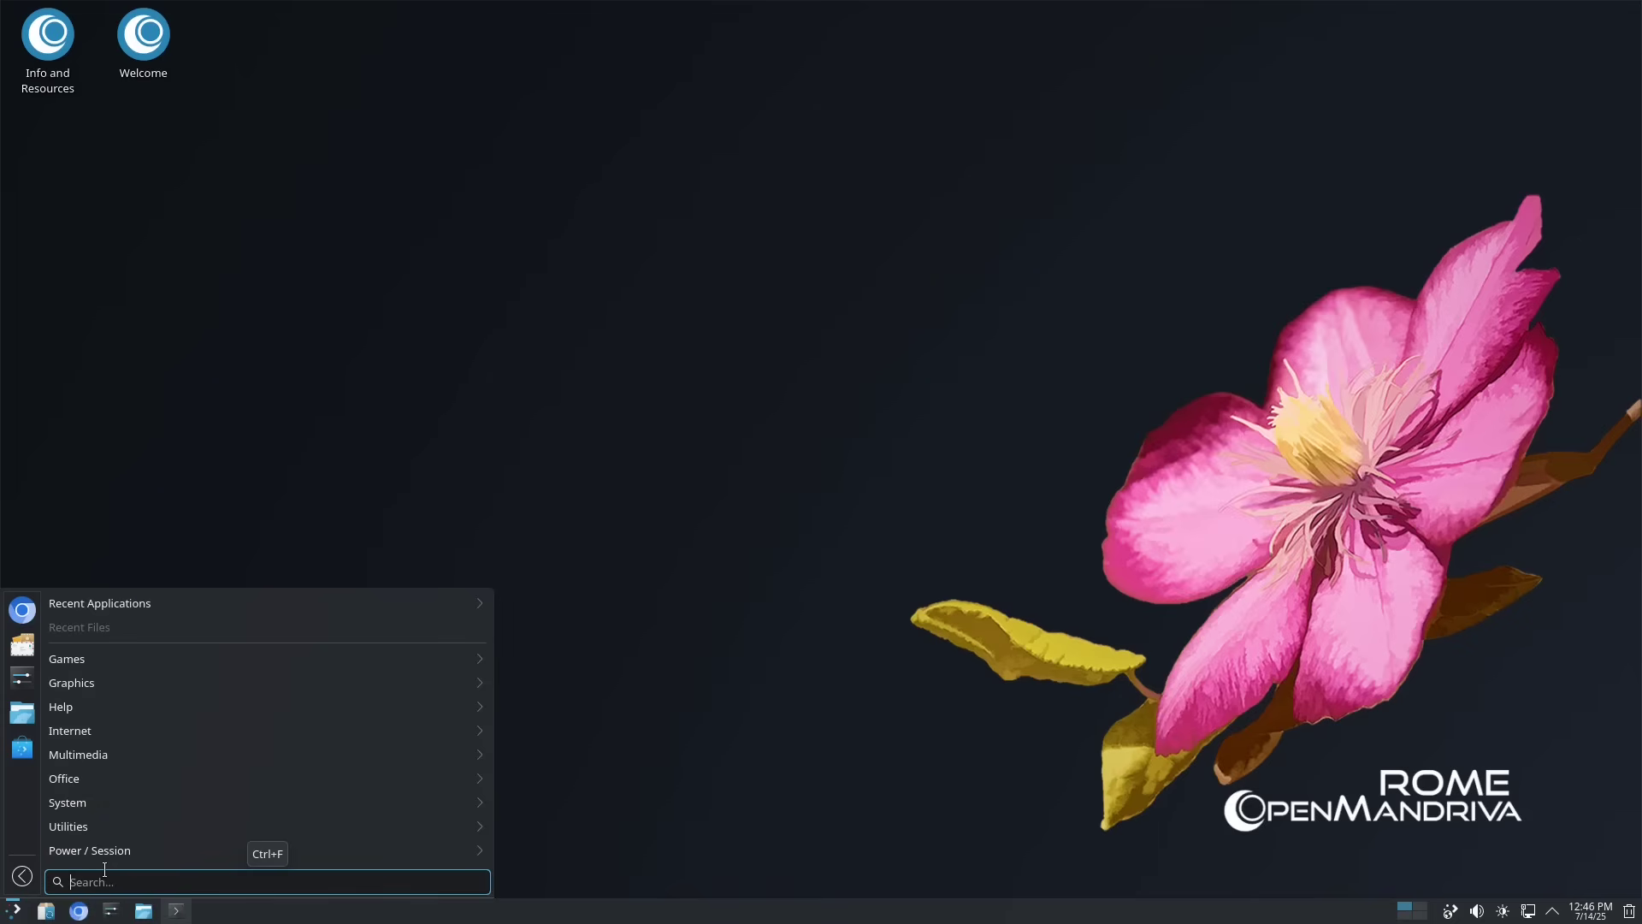
type("vlc")
left_click(508, 818)
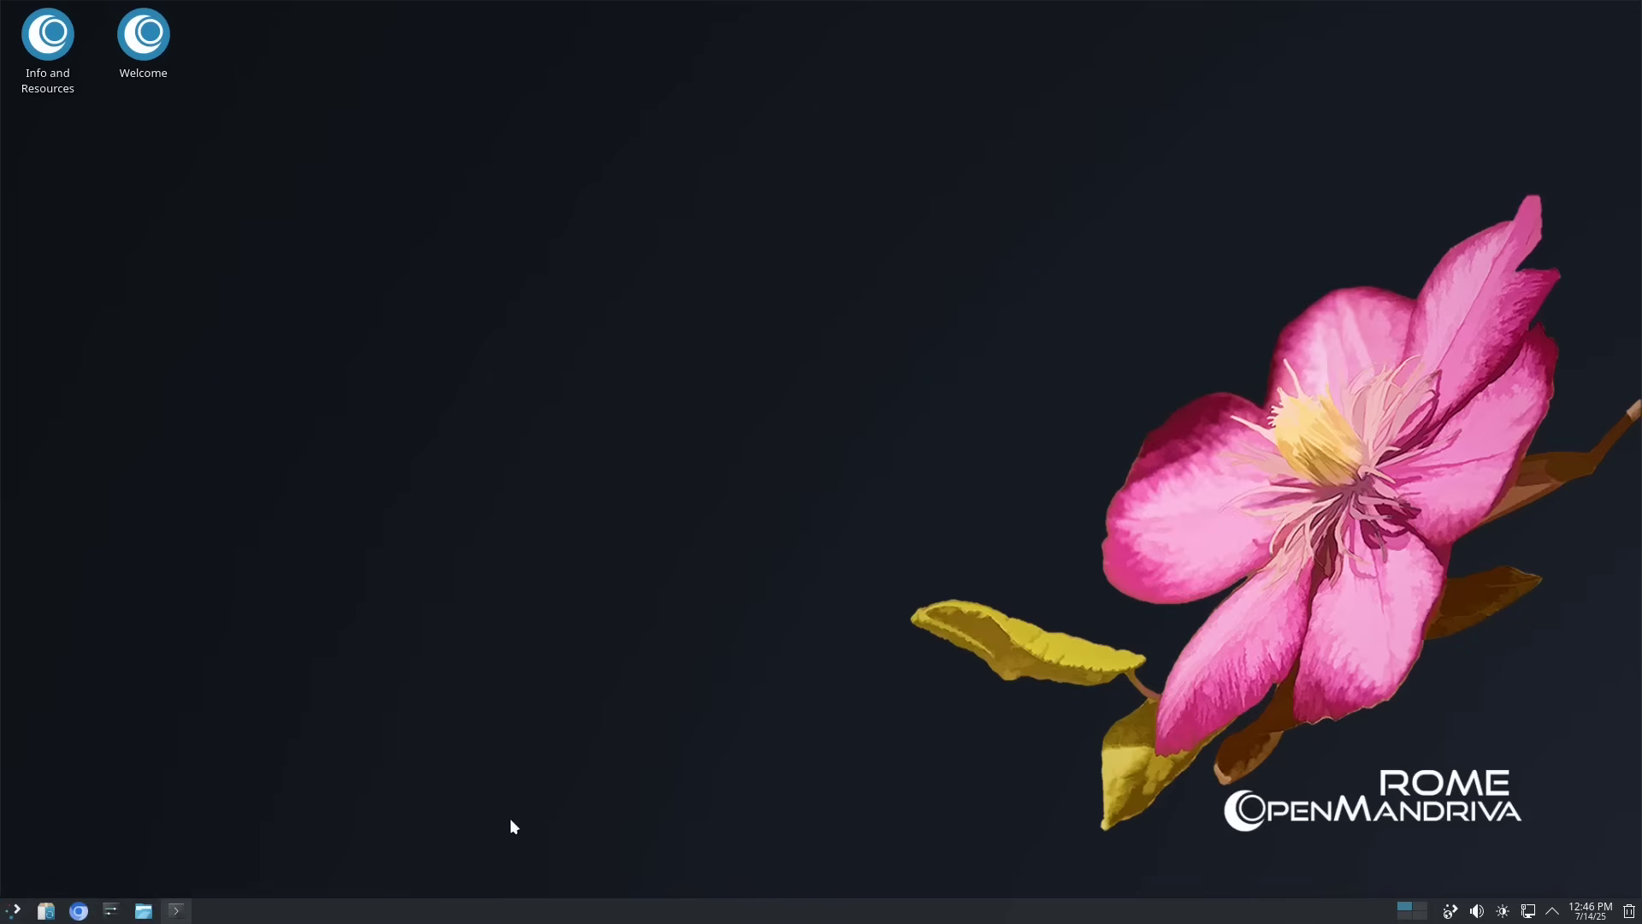
left_click(176, 910)
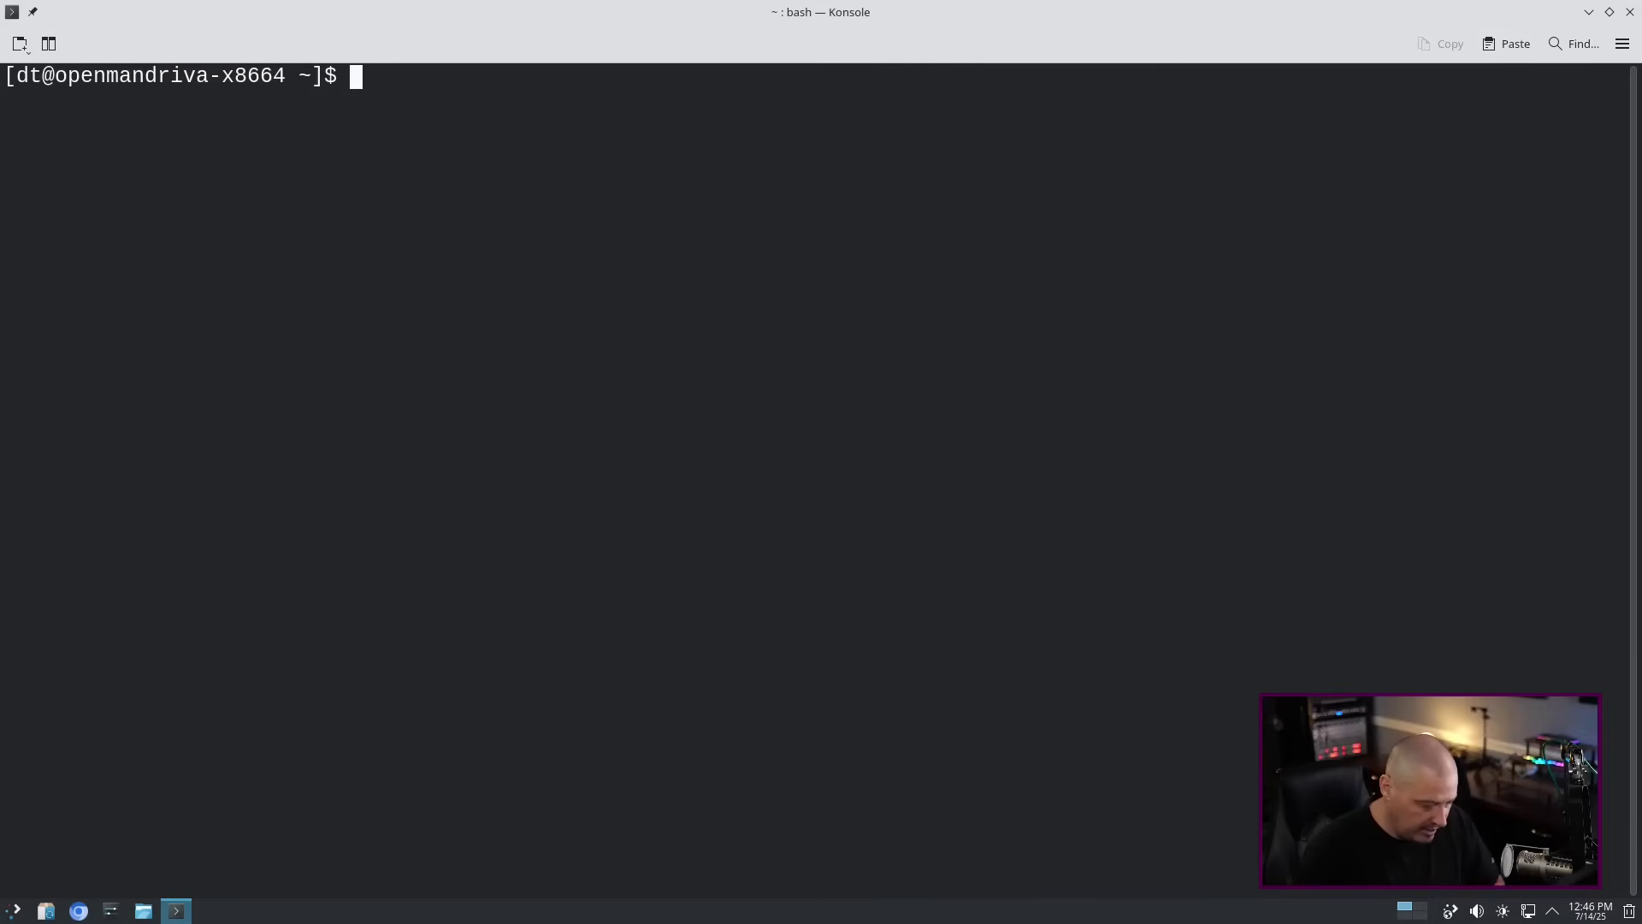
Run uname -r (6.14.2-desktop-3omv2590) and echo $XDG_SESSION_TYPE, selecting the 'wayland' output.
type("uname -")
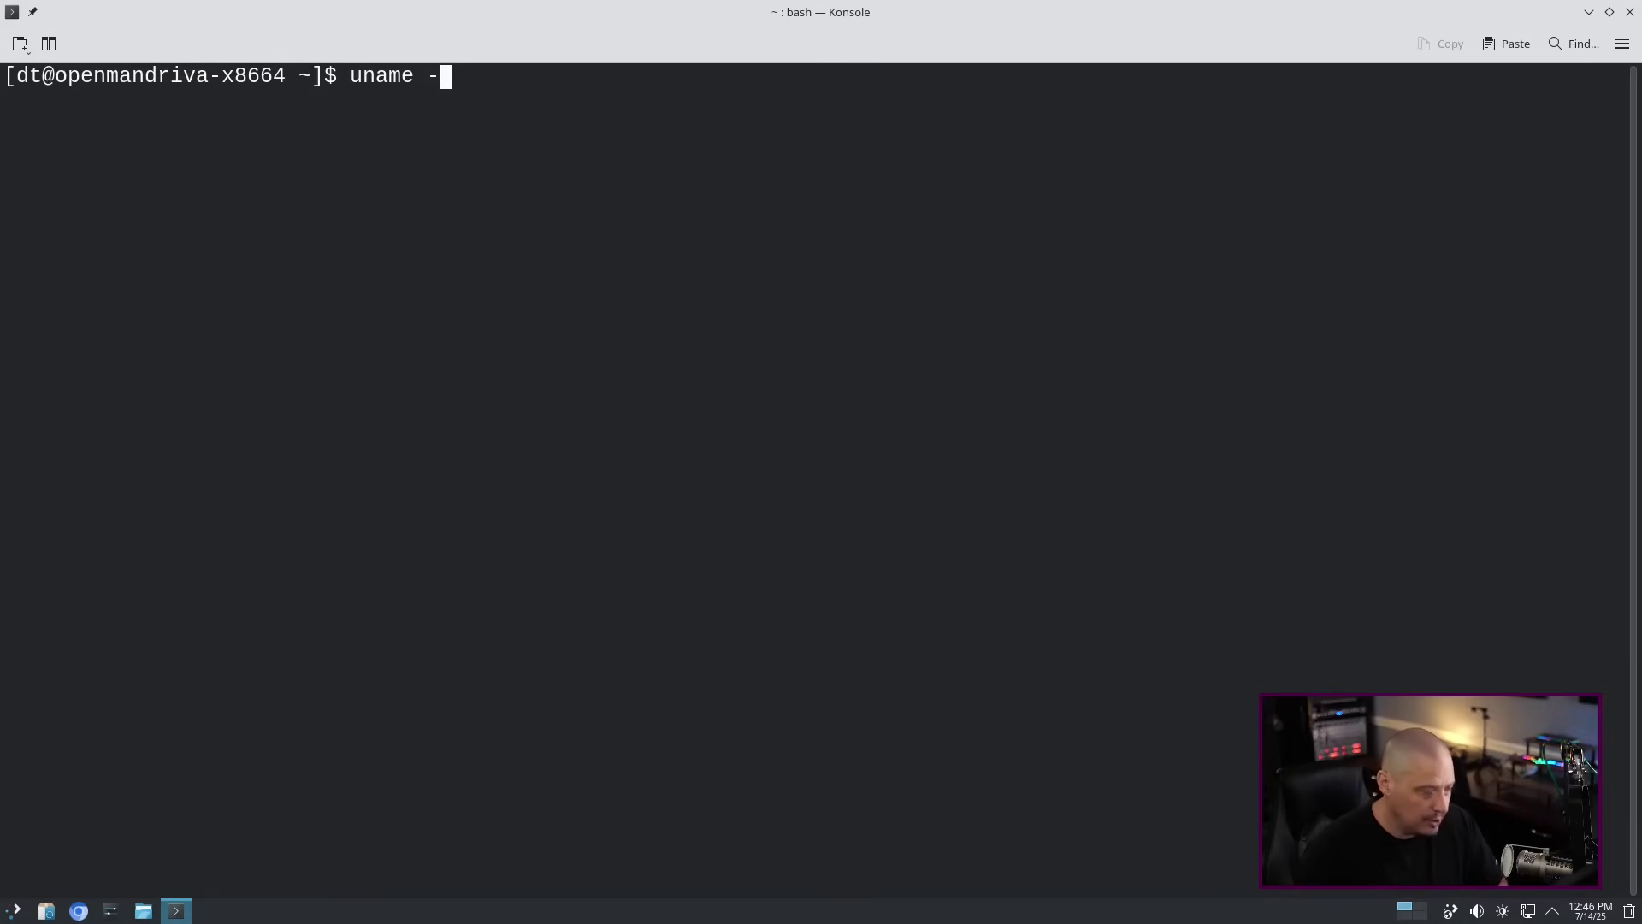
type("r")
key("Return")
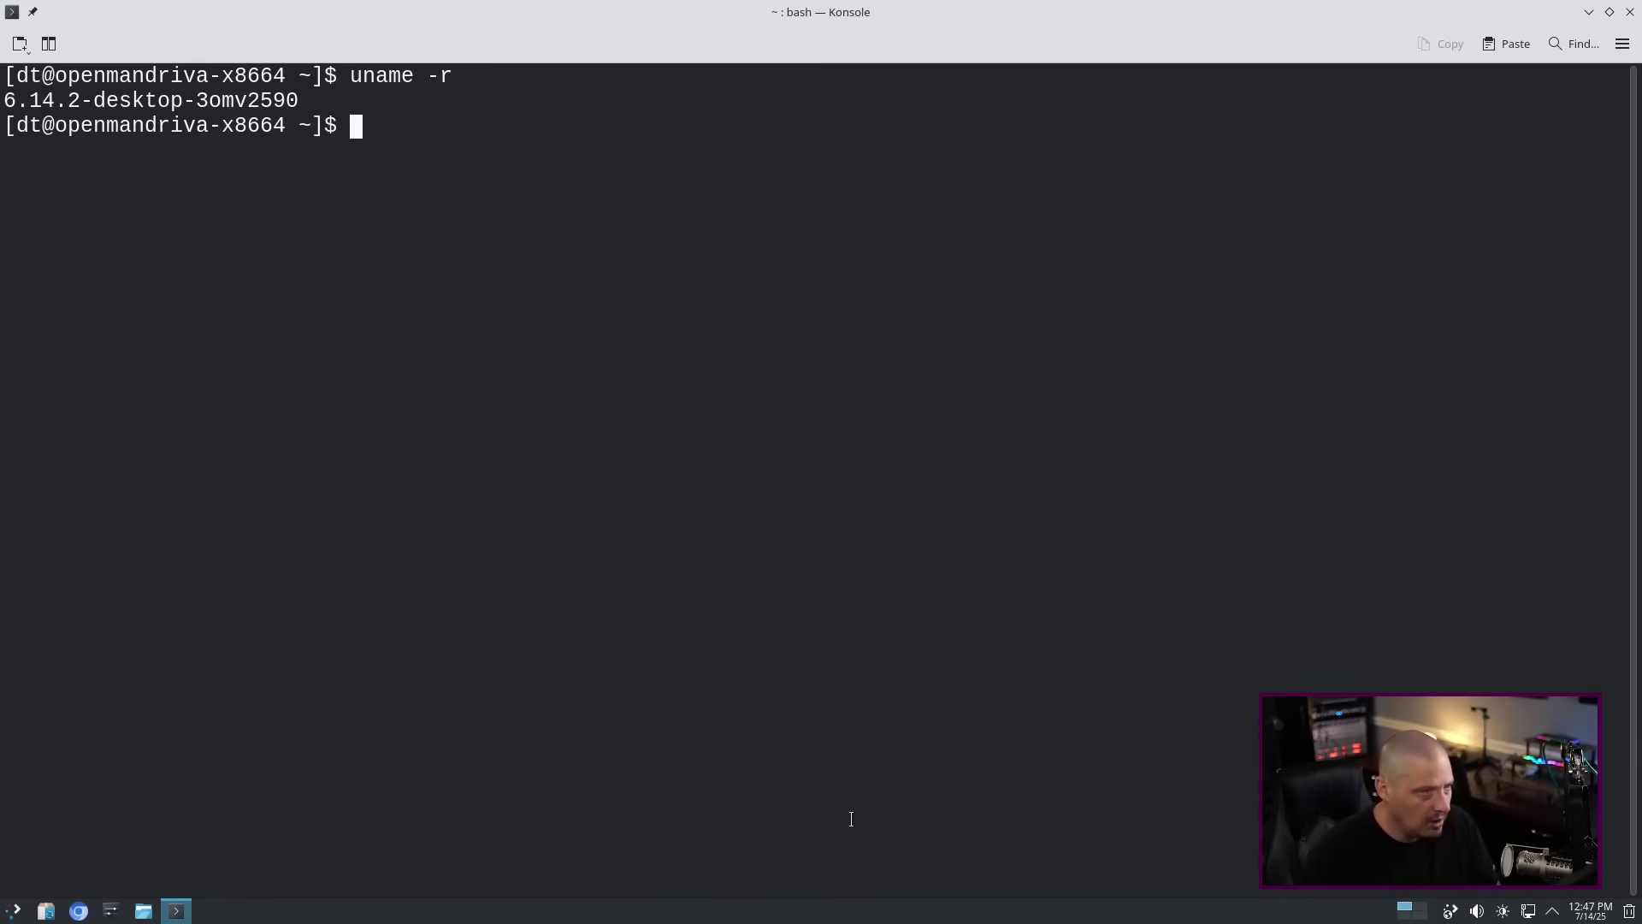
type("echo")
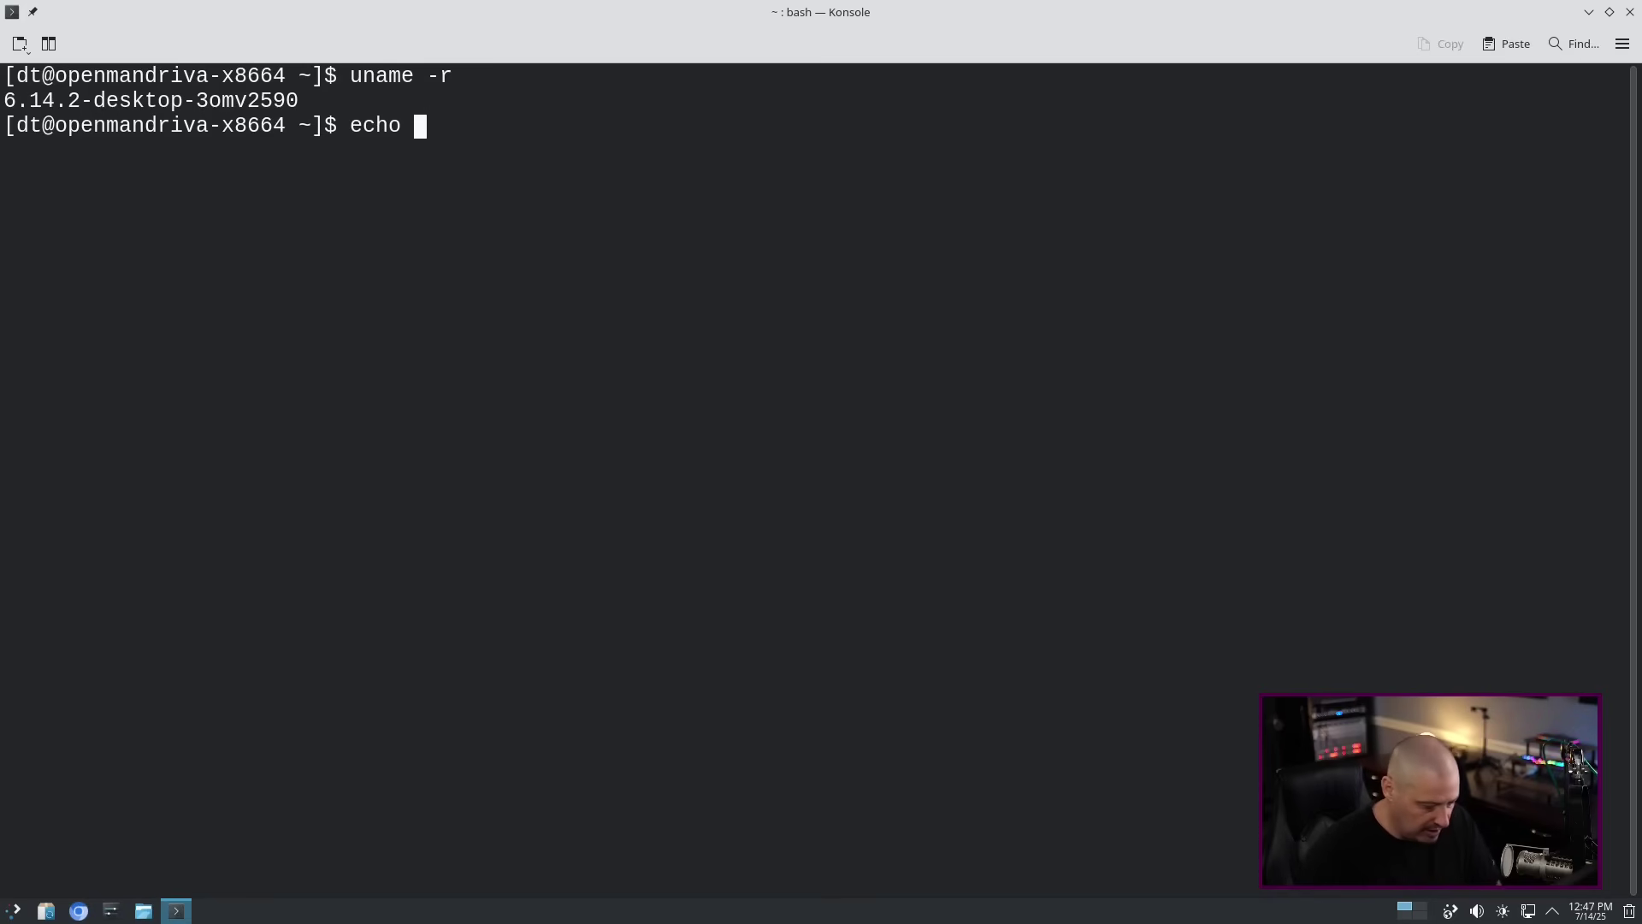
type("$XDG_S")
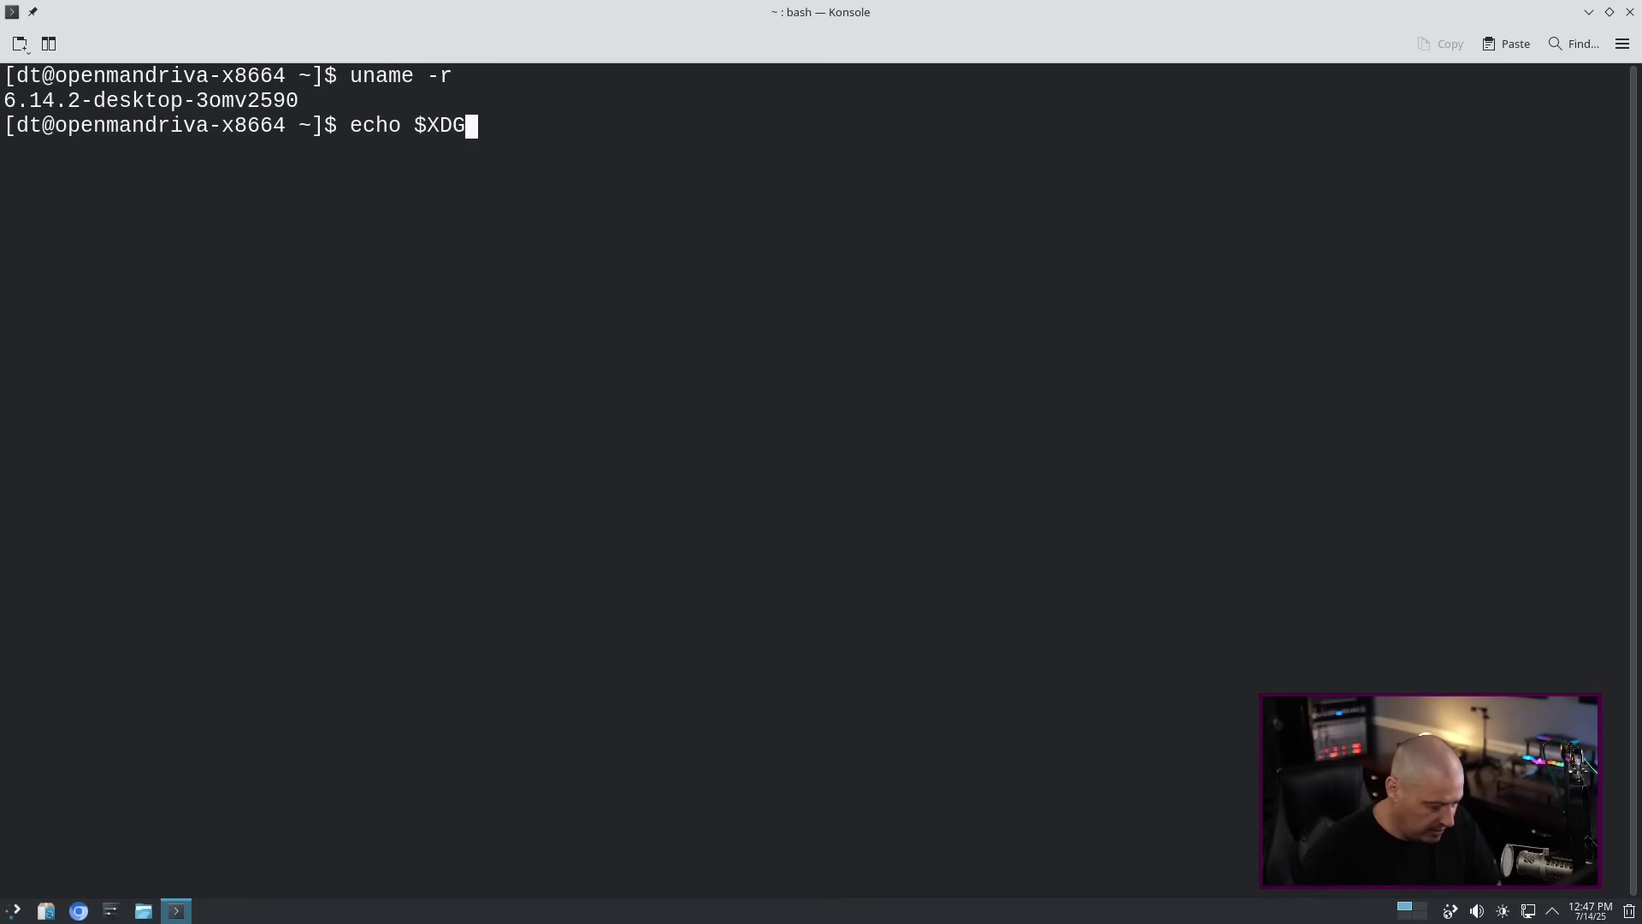
key("Tab")
key("Tab")
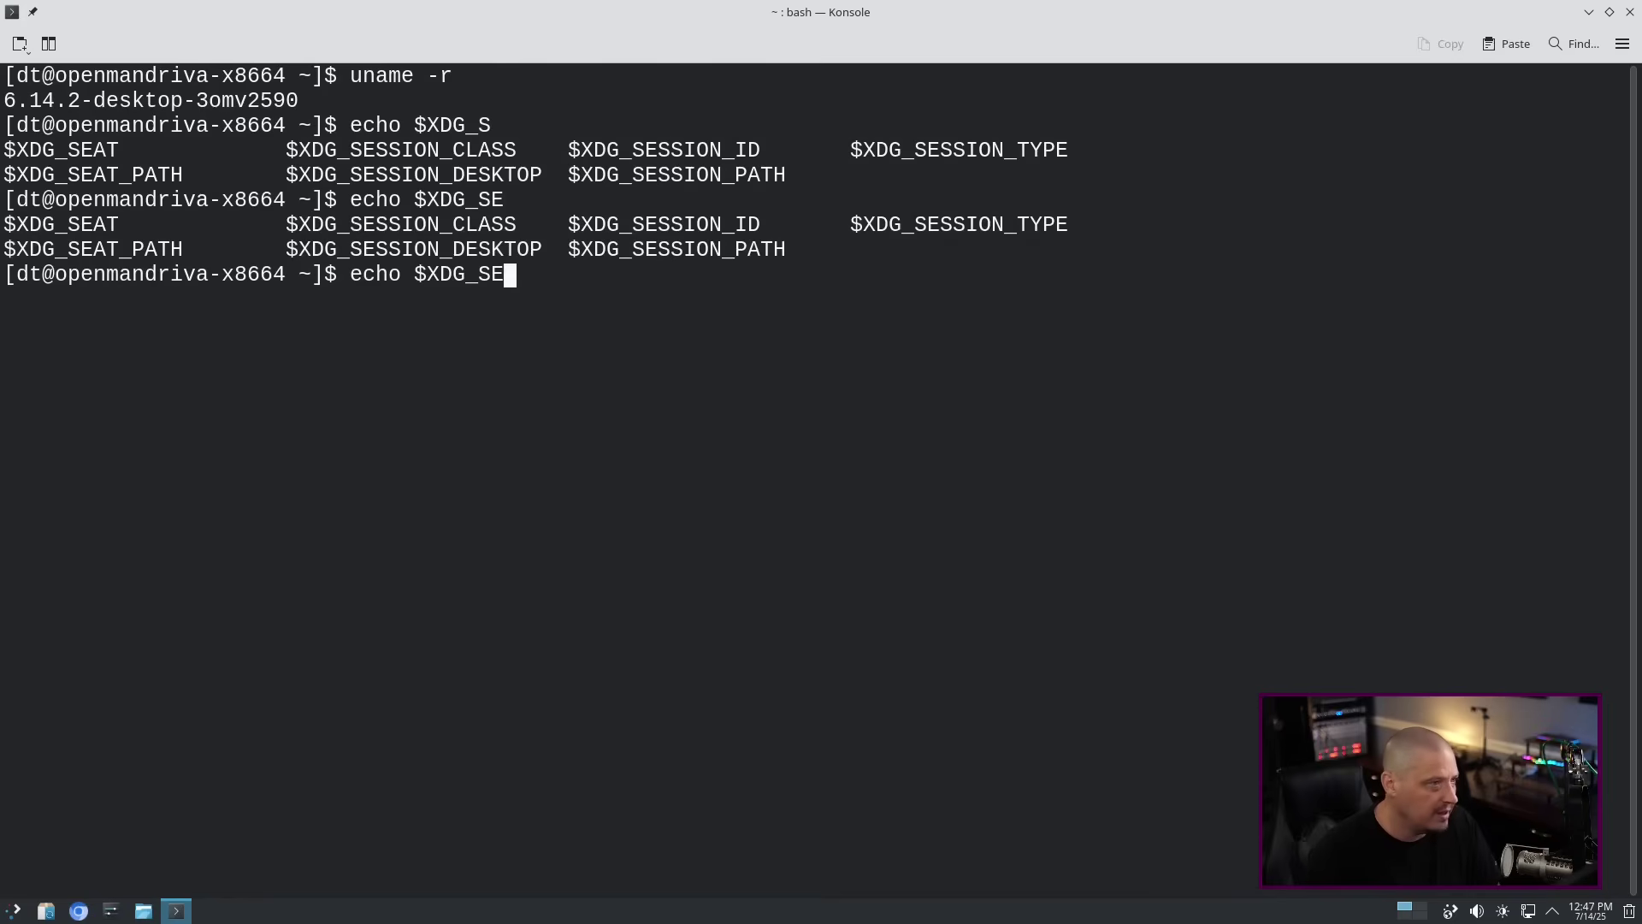
key("Tab")
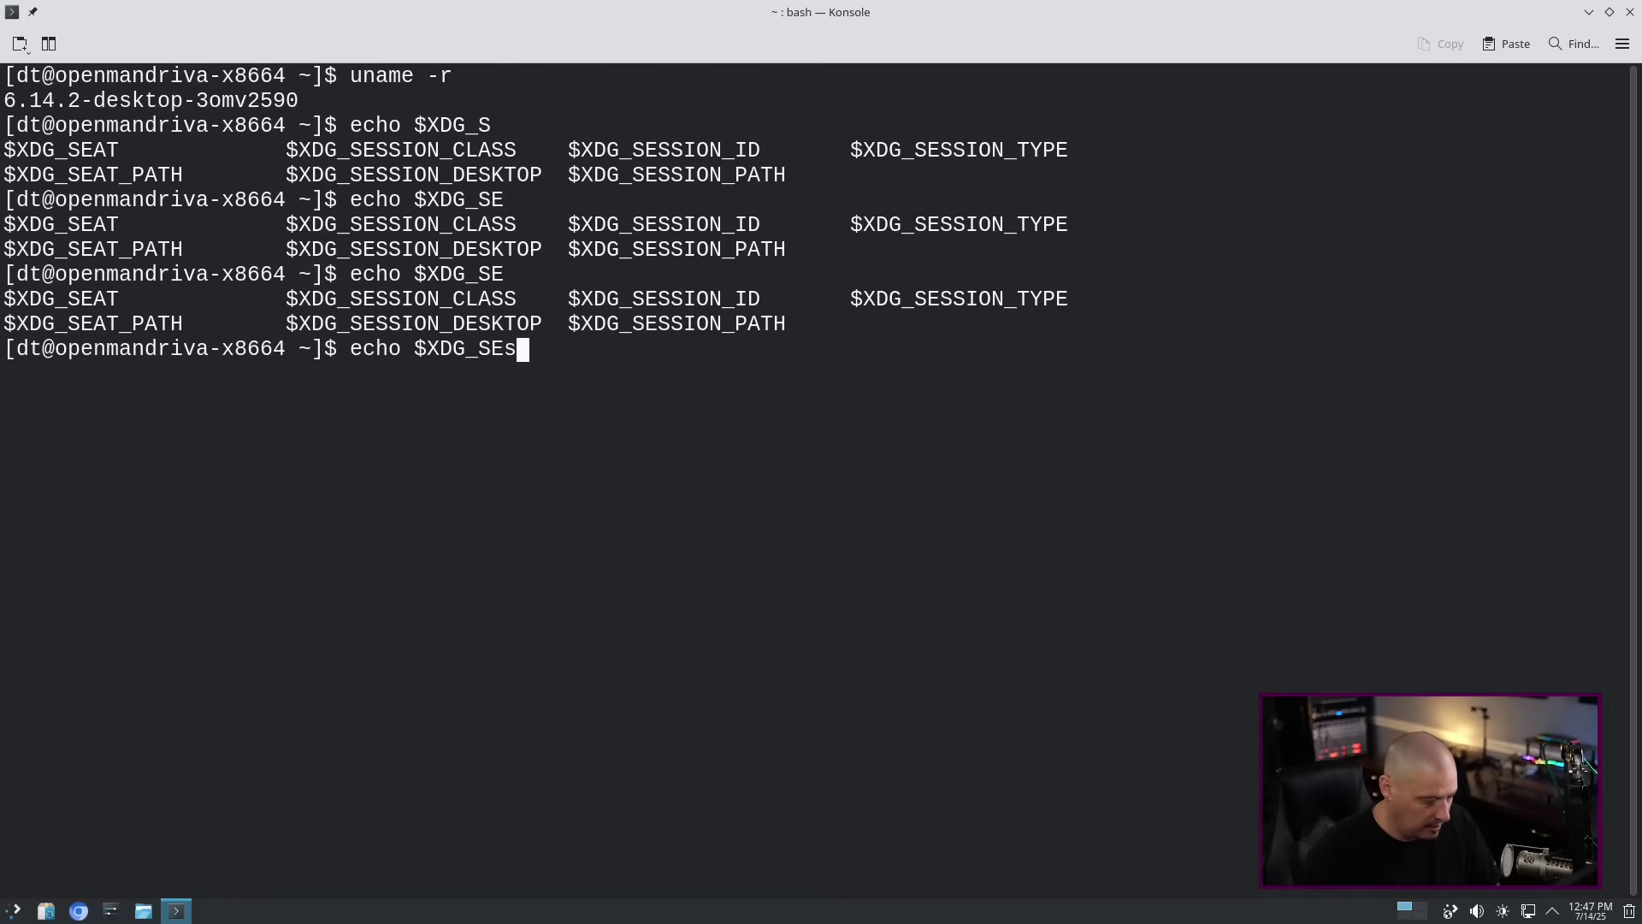
type("SSION_")
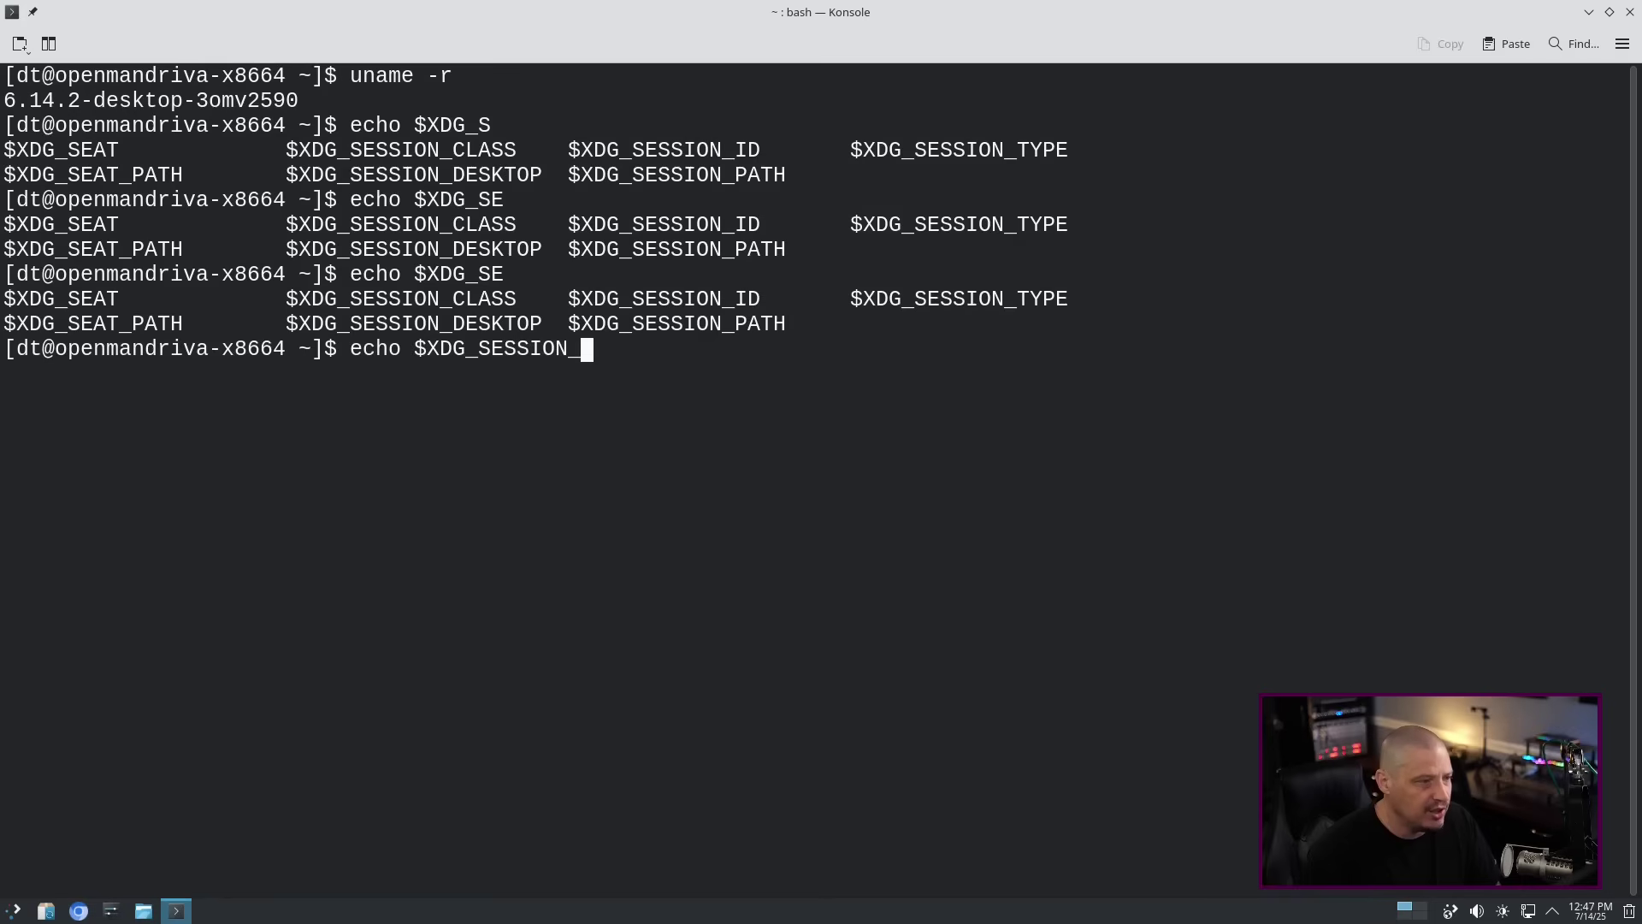
type("TYPE")
key("Return")
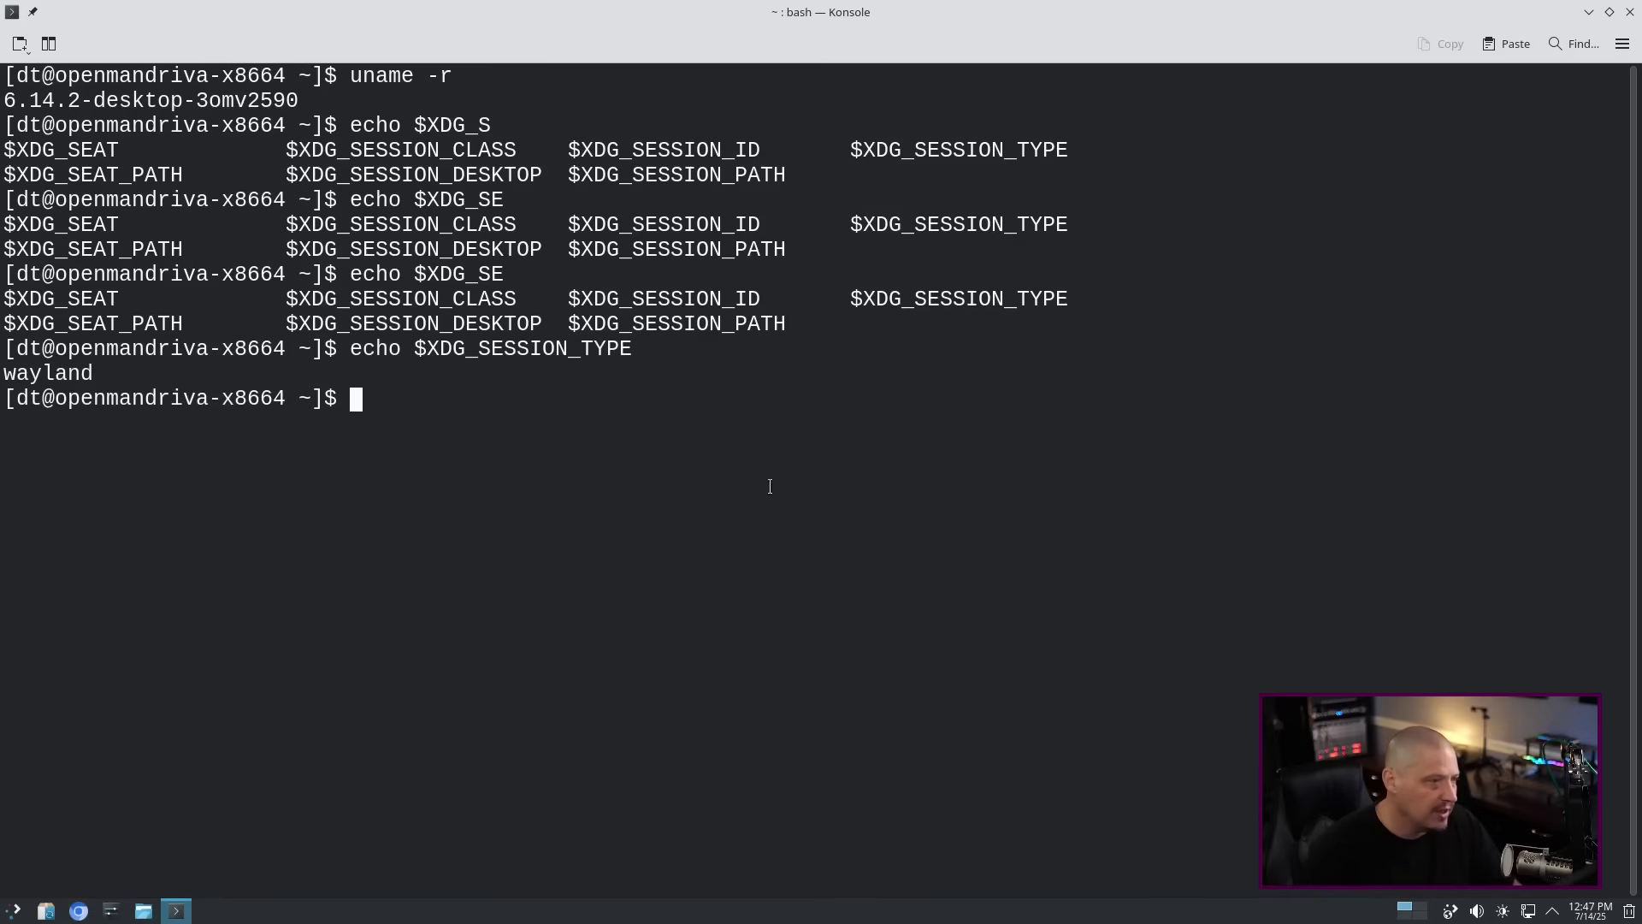
double_click(46, 380)
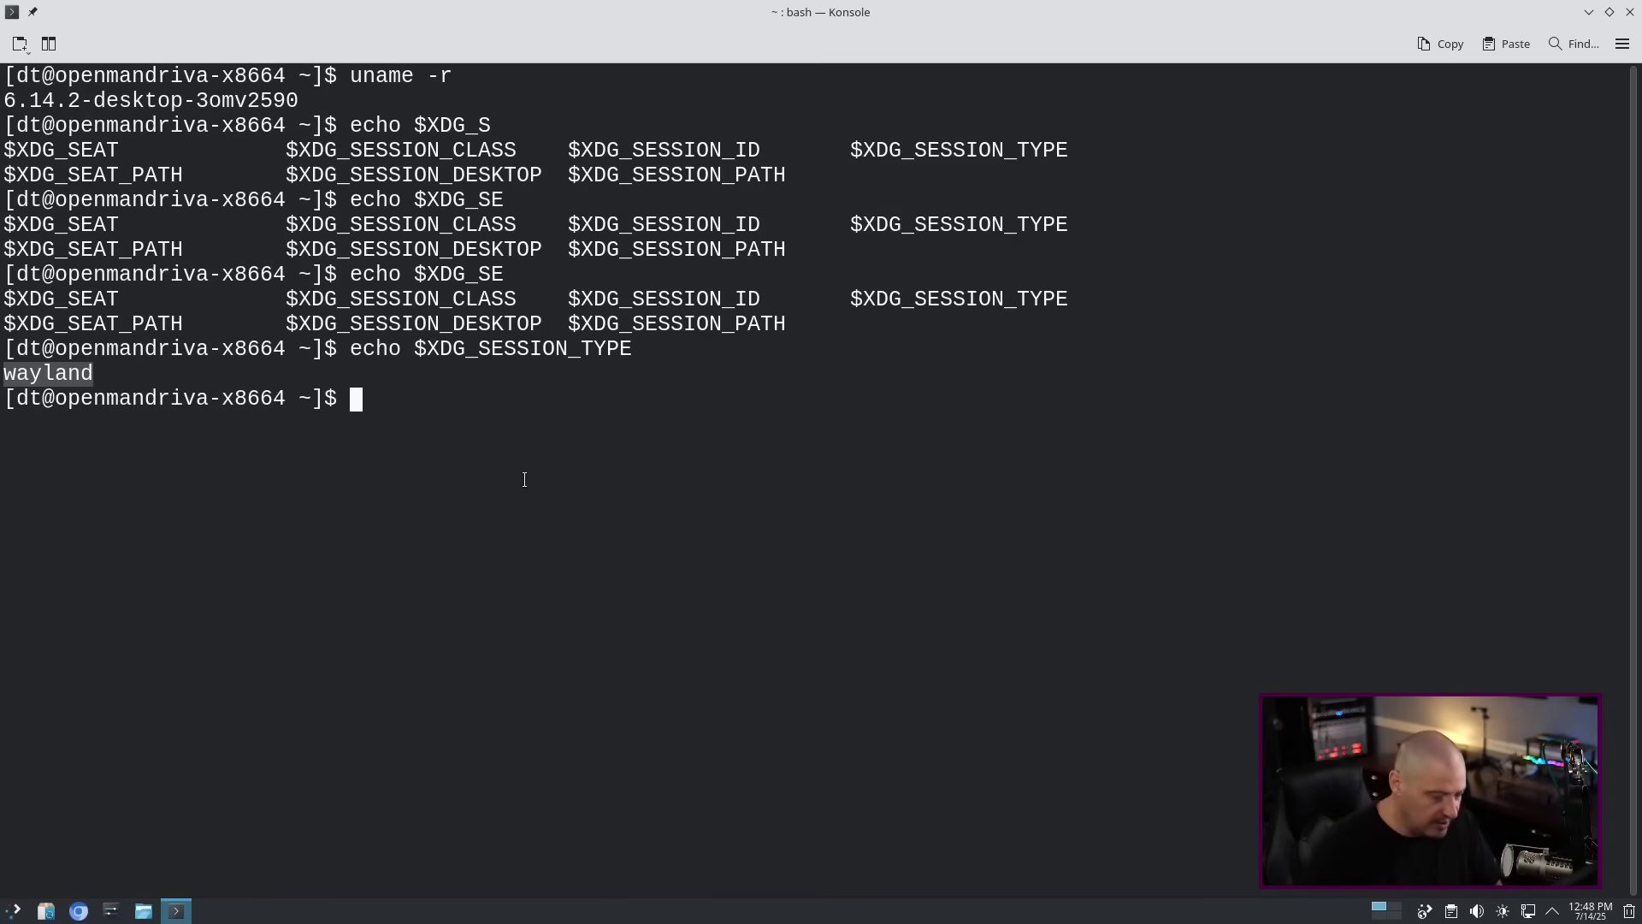
Install fish 3.7.1 plus two extra packages via sudo dnf install fish, then start fish.
type("sudo ")
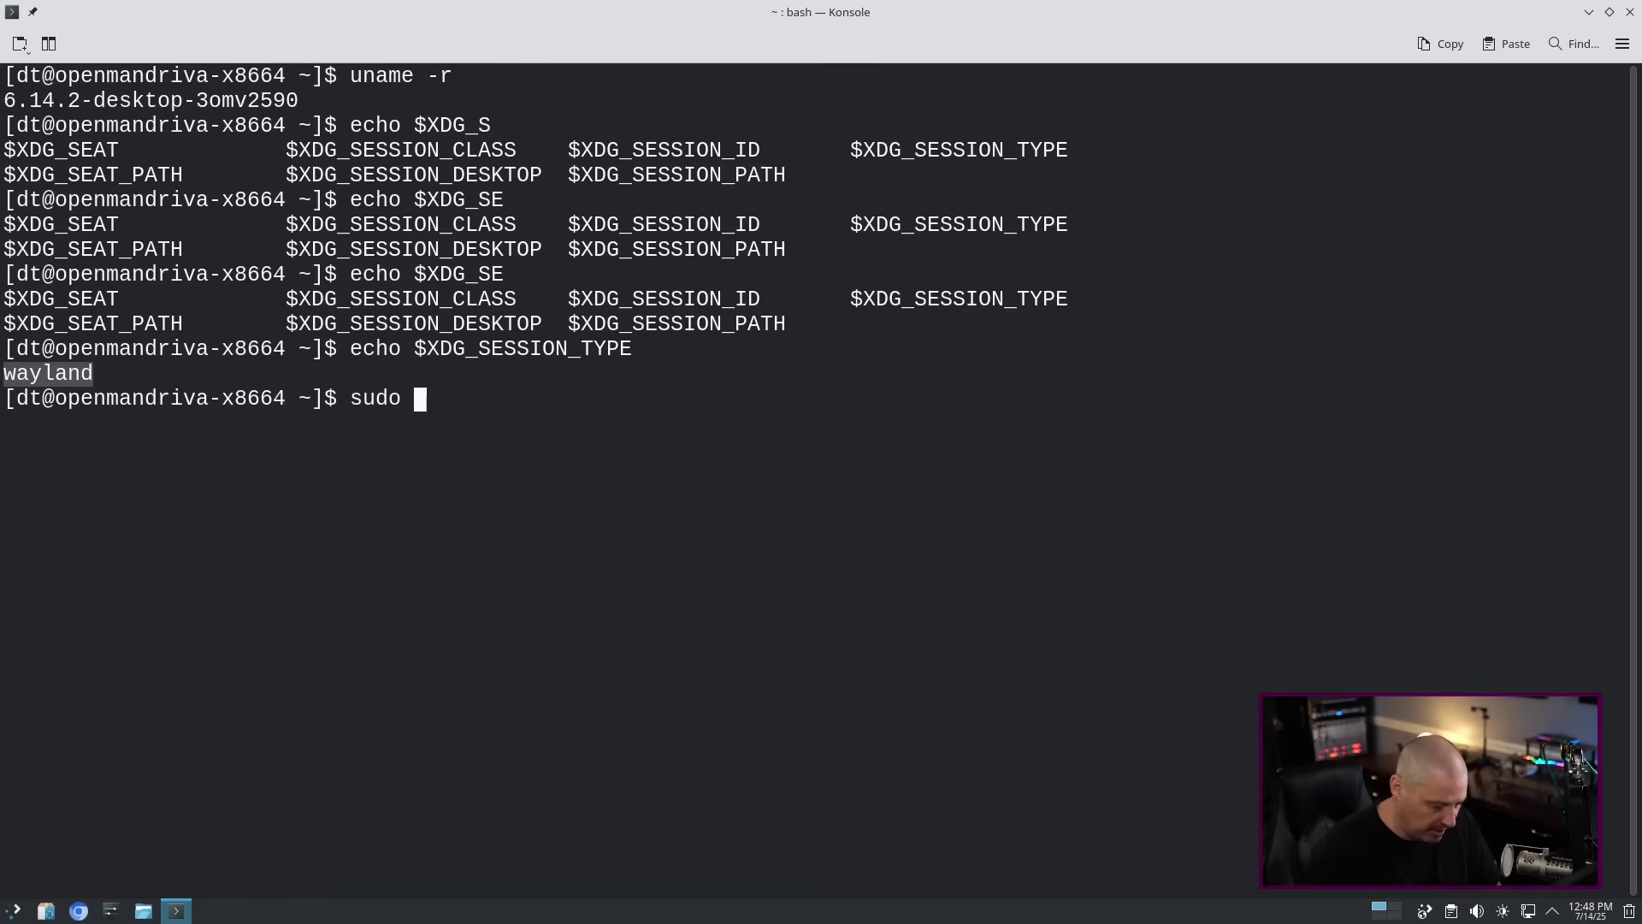
type("dnf install fish")
key("Return")
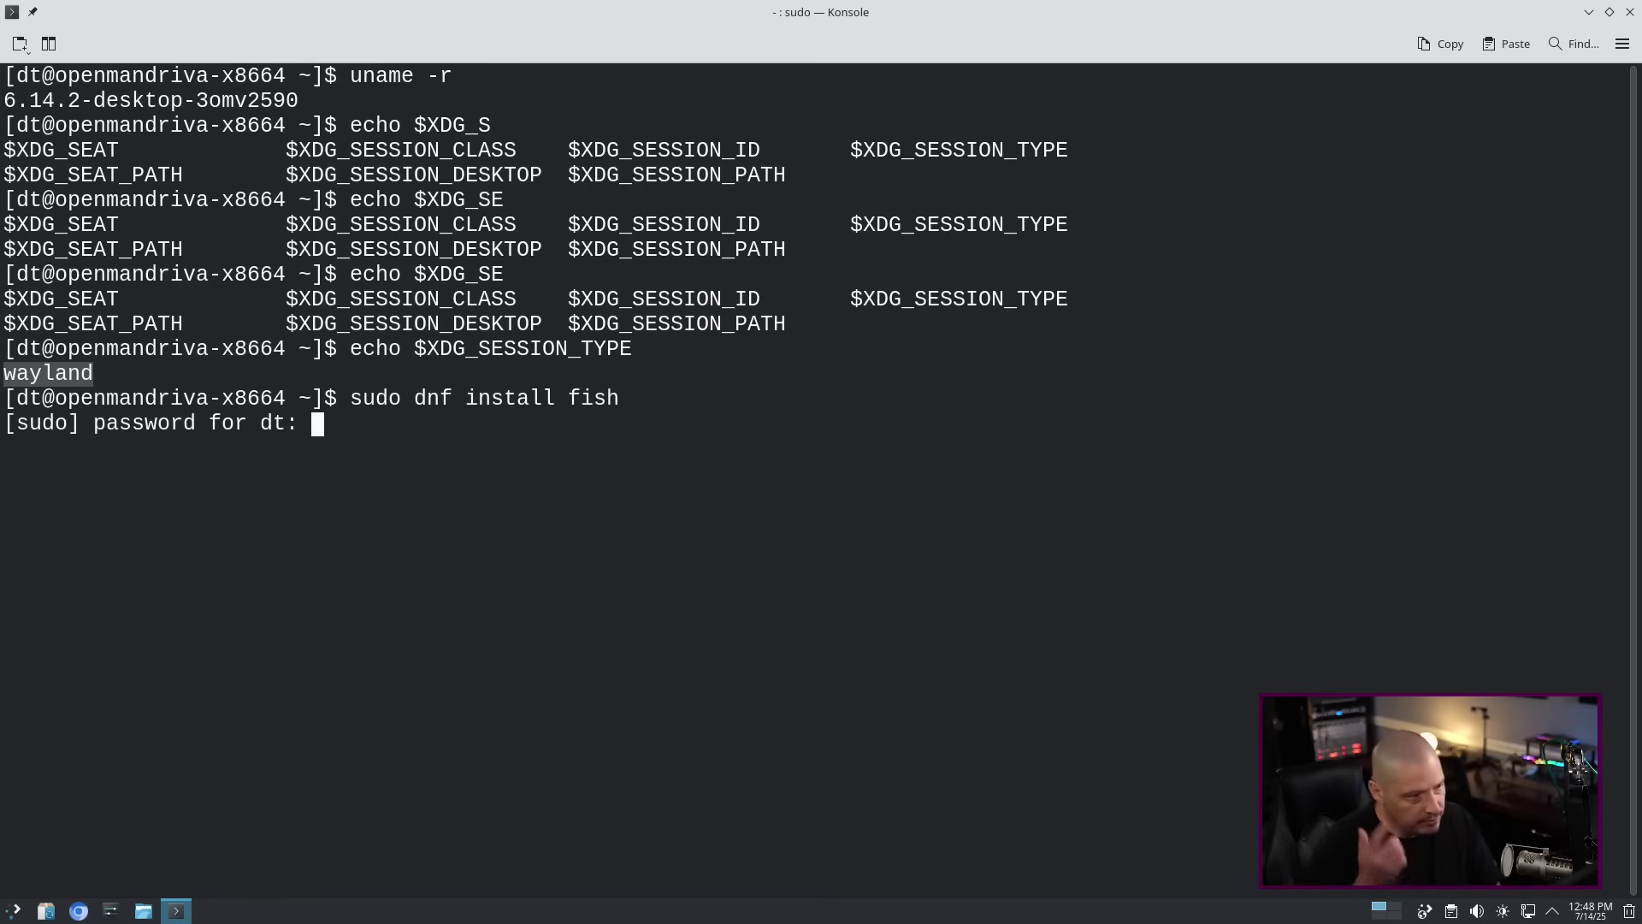
key("Return")
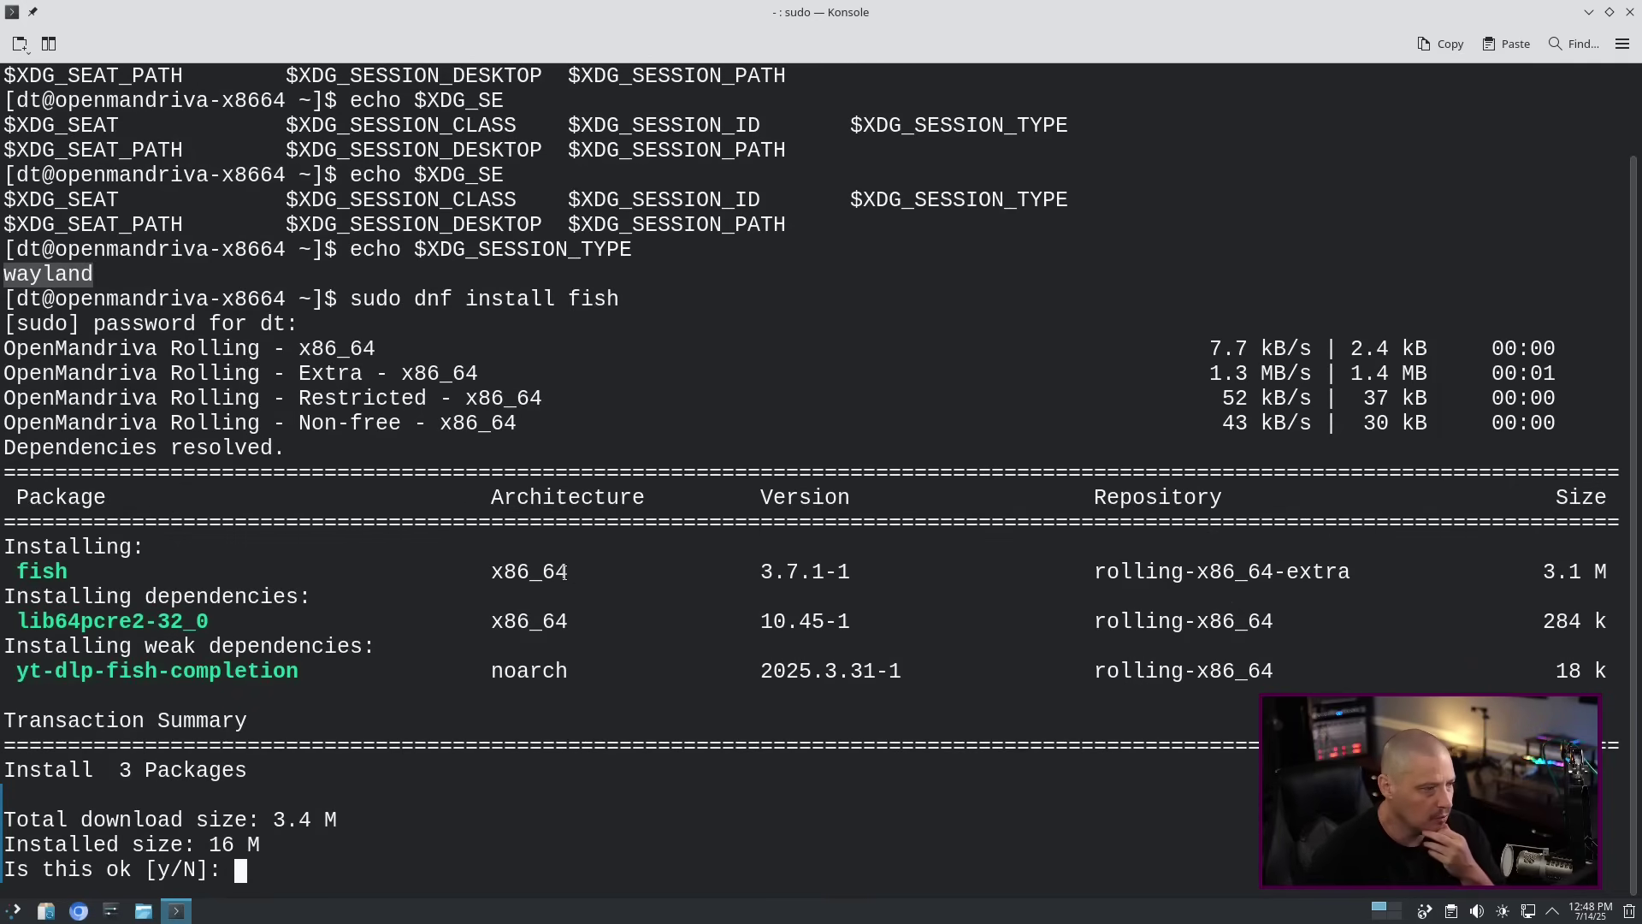
type("y")
key("Return")
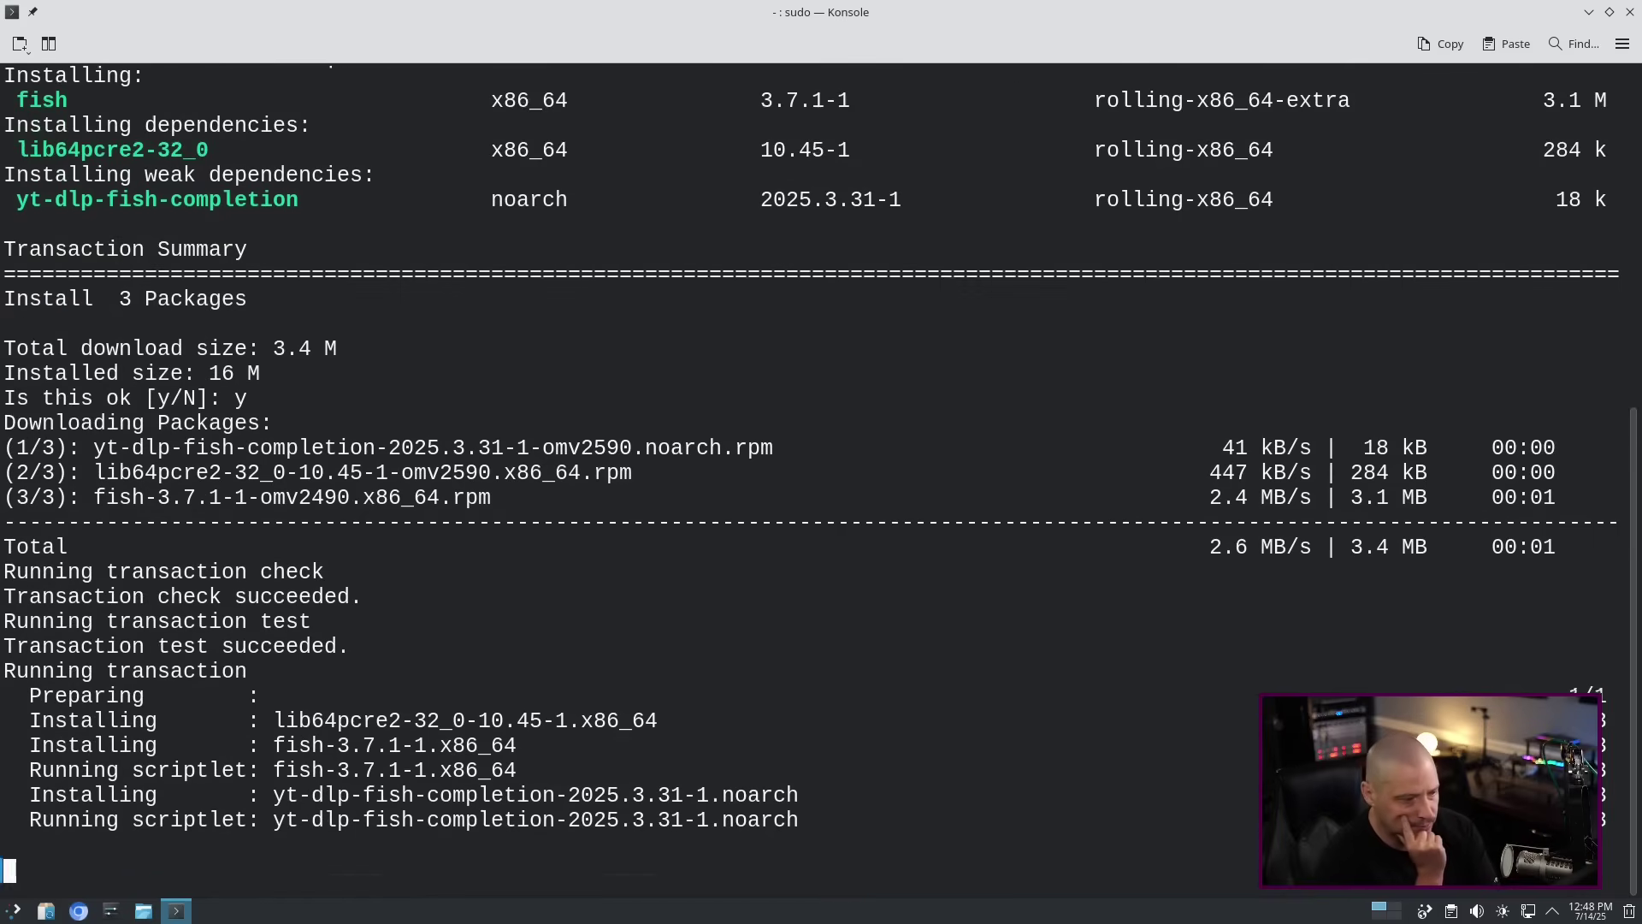
type("fish")
key("Return")
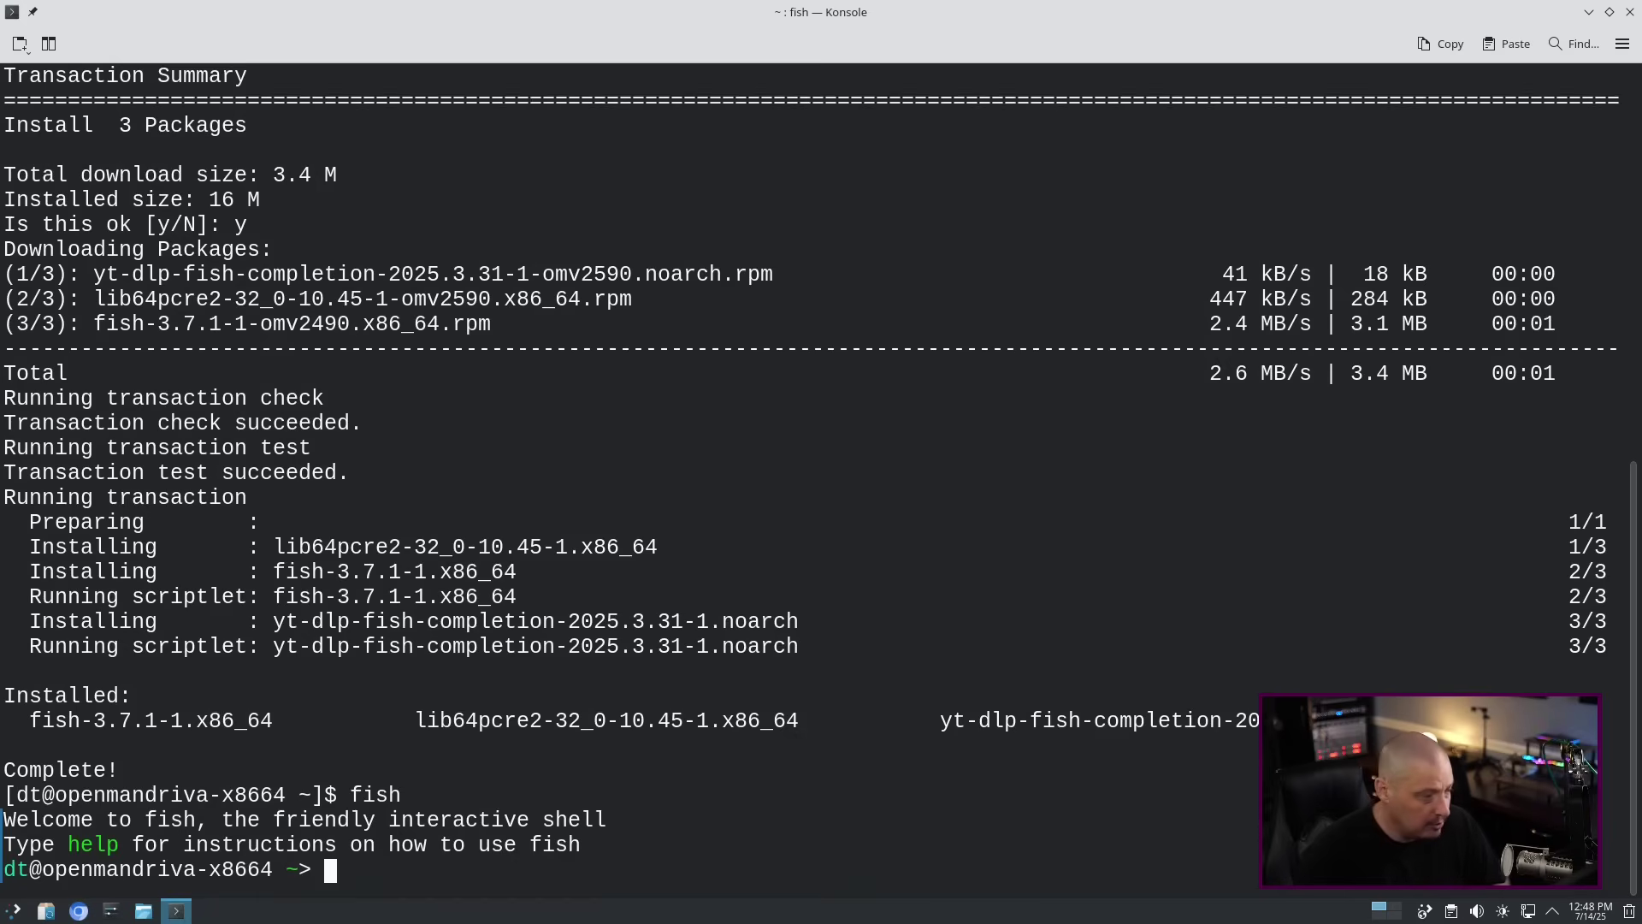
Clear the screen, locate flatpak at /usr/bin/flatpak with whereis, then run an empty flatpak list.
type("clear")
key("Return")
type("flat")
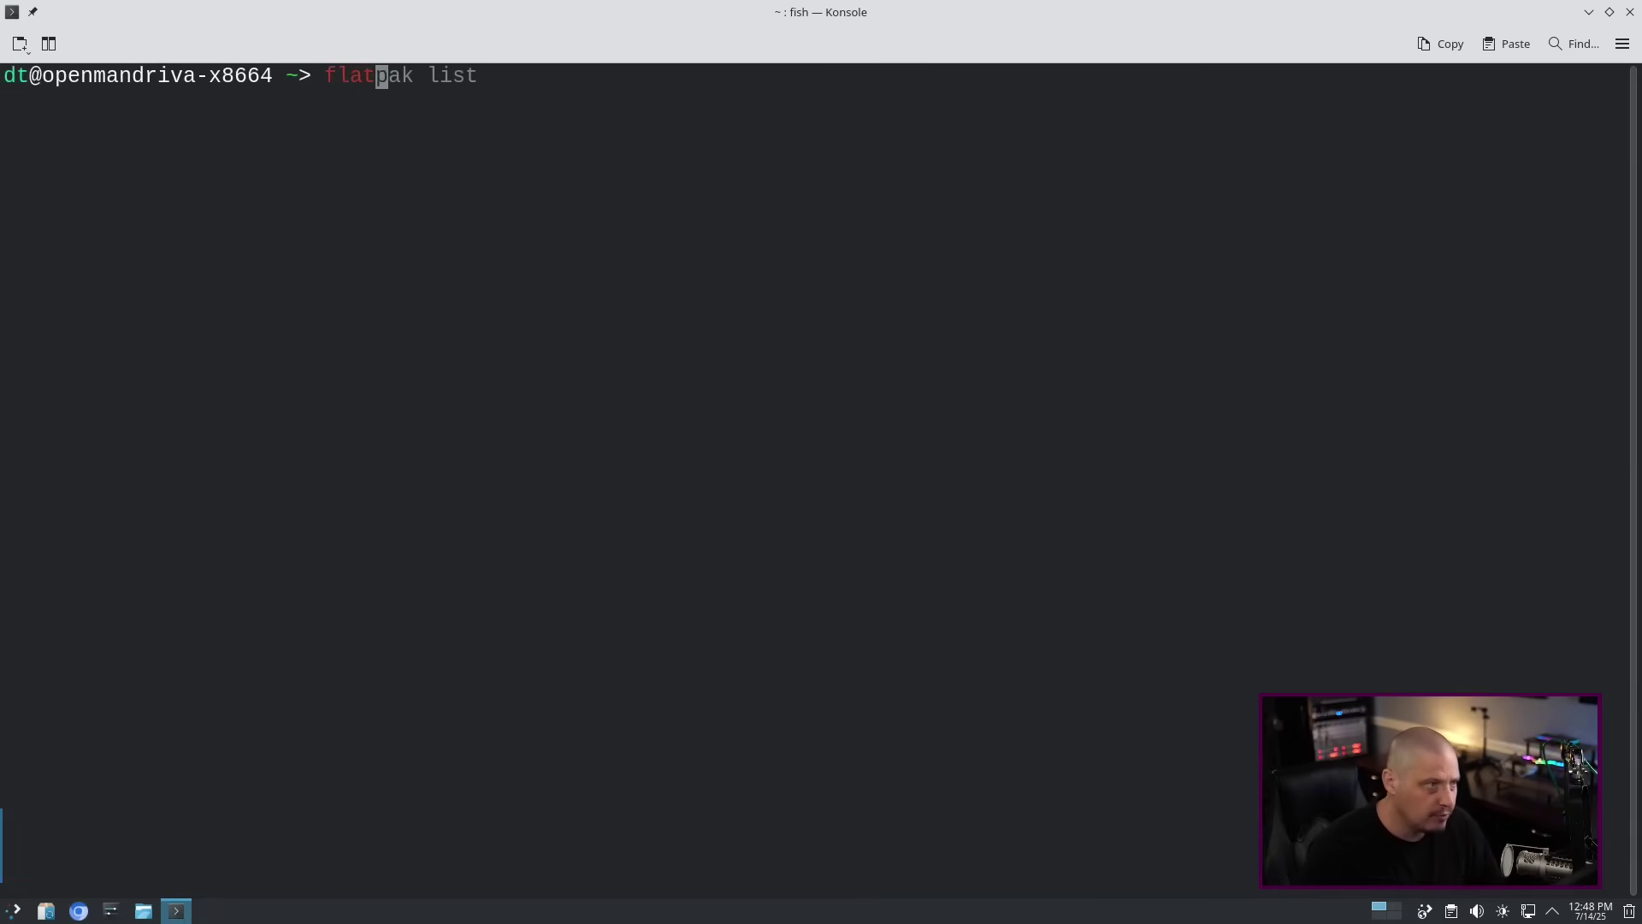
type("pak")
key("Left")
key("Left")
key("Left")
key("Left")
key("Left")
key("Left")
key("Left")
type("whereis")
key("Return")
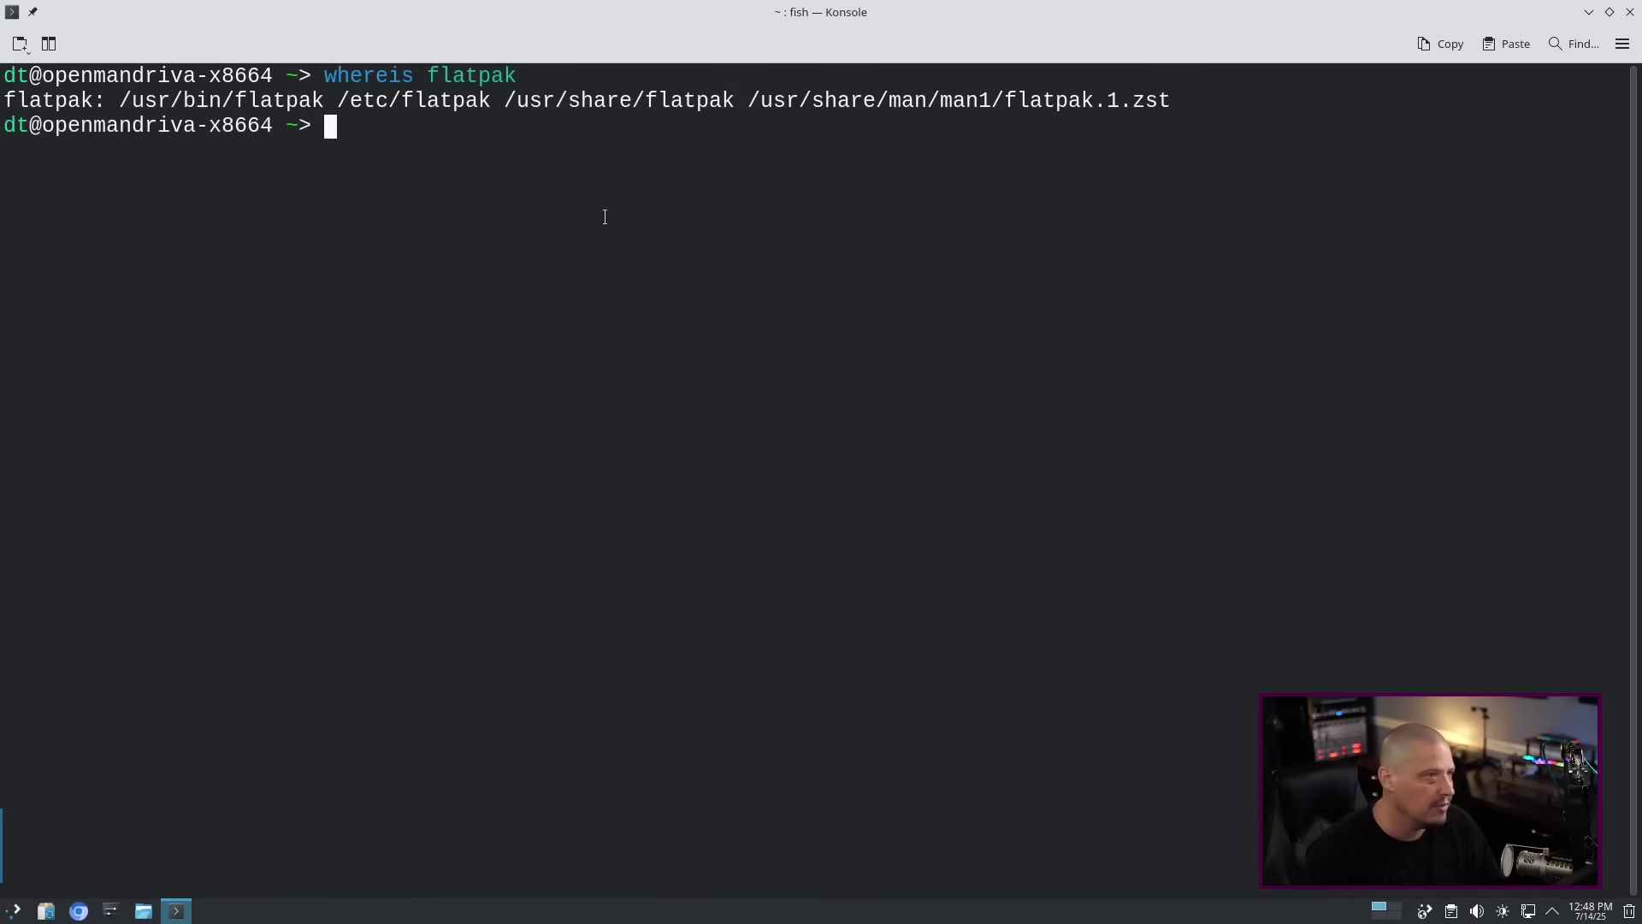
left_click_drag(325, 97, 124, 96)
left_click(454, 275)
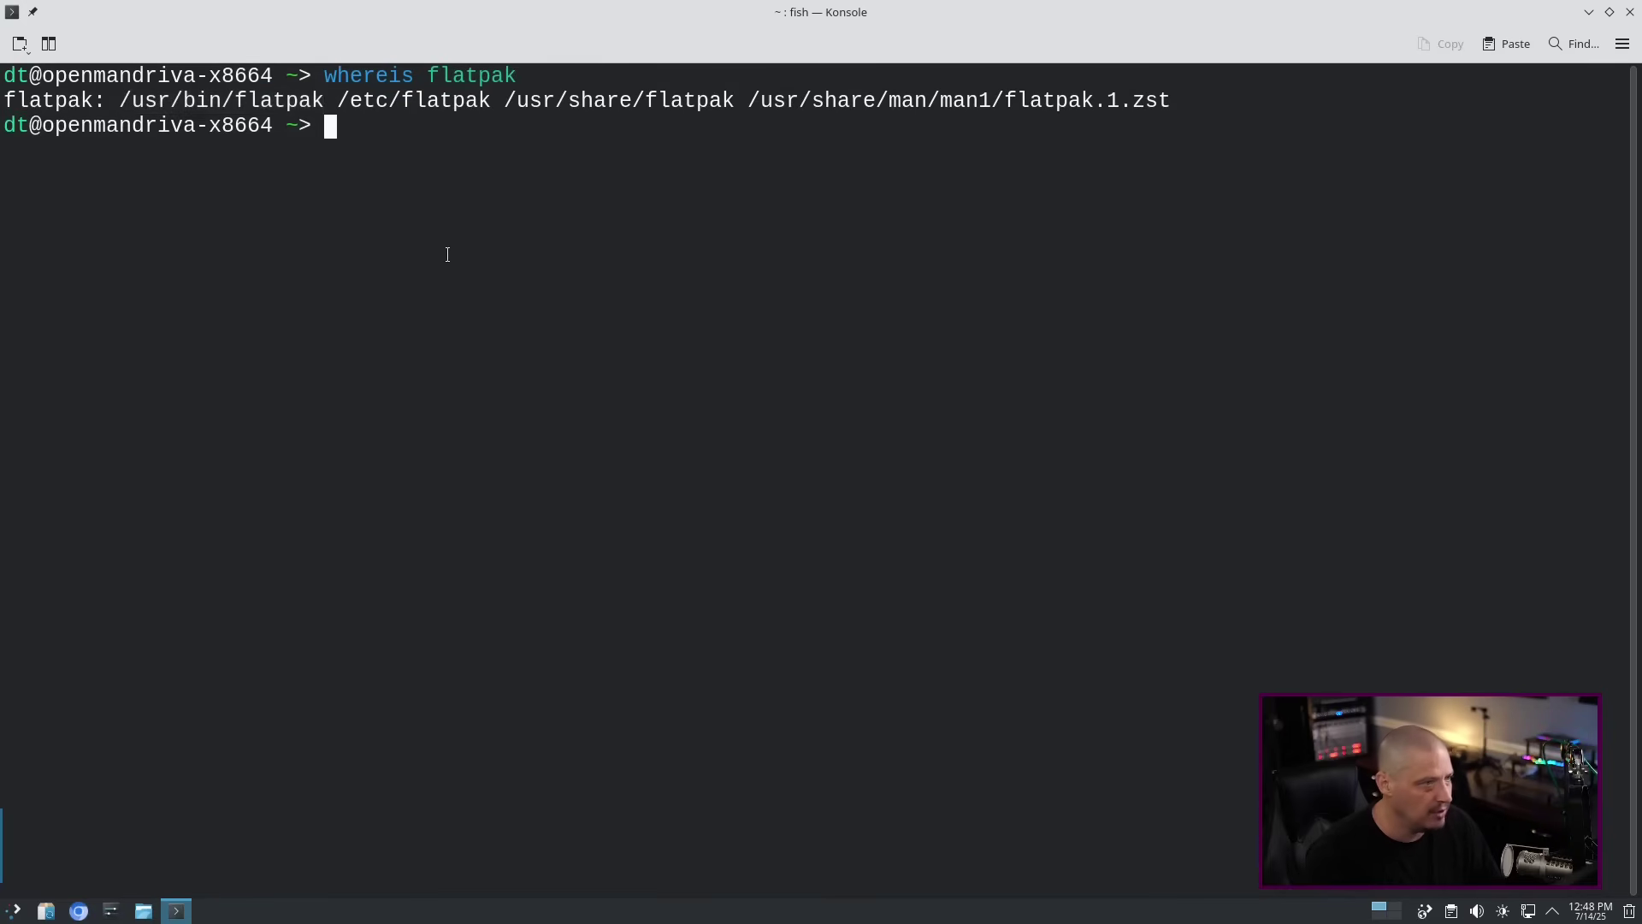
type("fla")
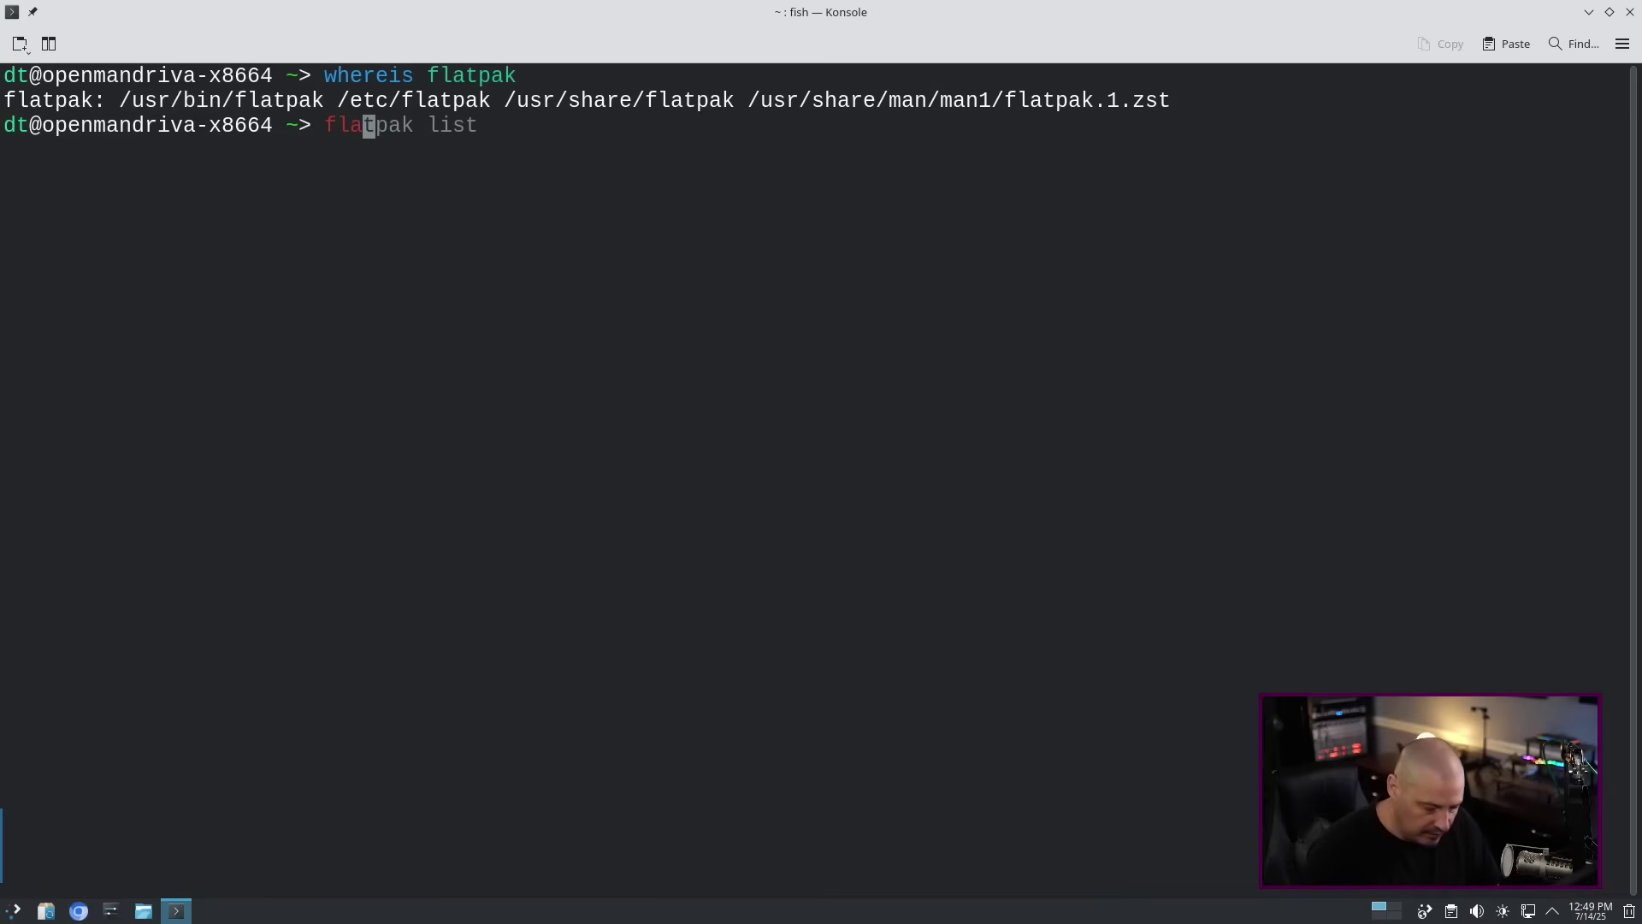
type("tpak list")
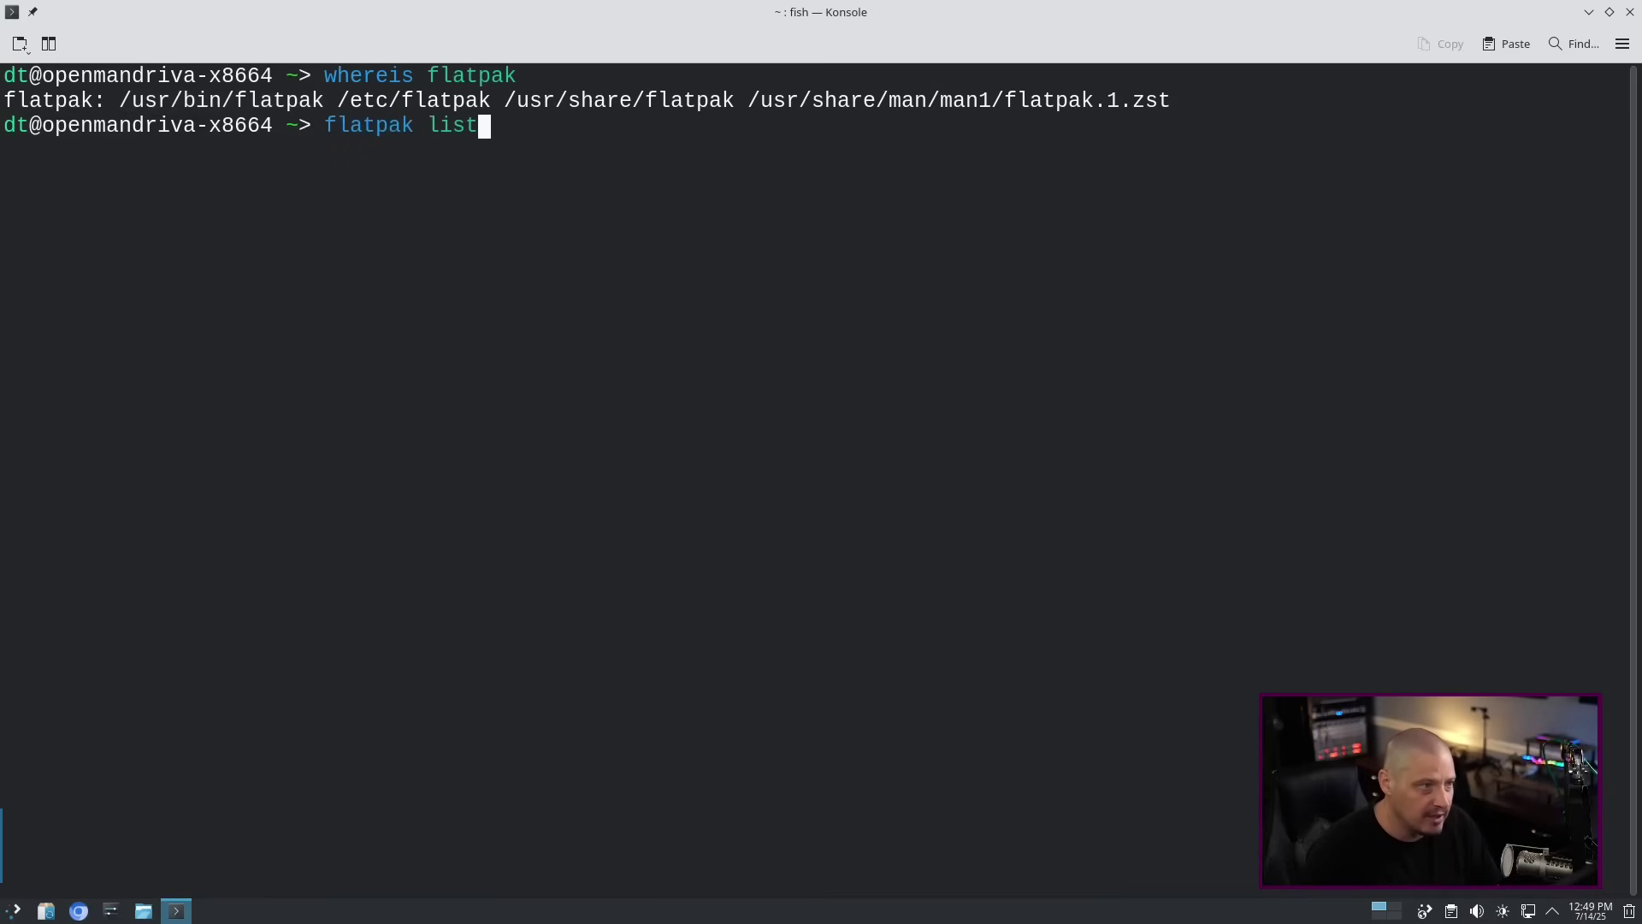
key("Return")
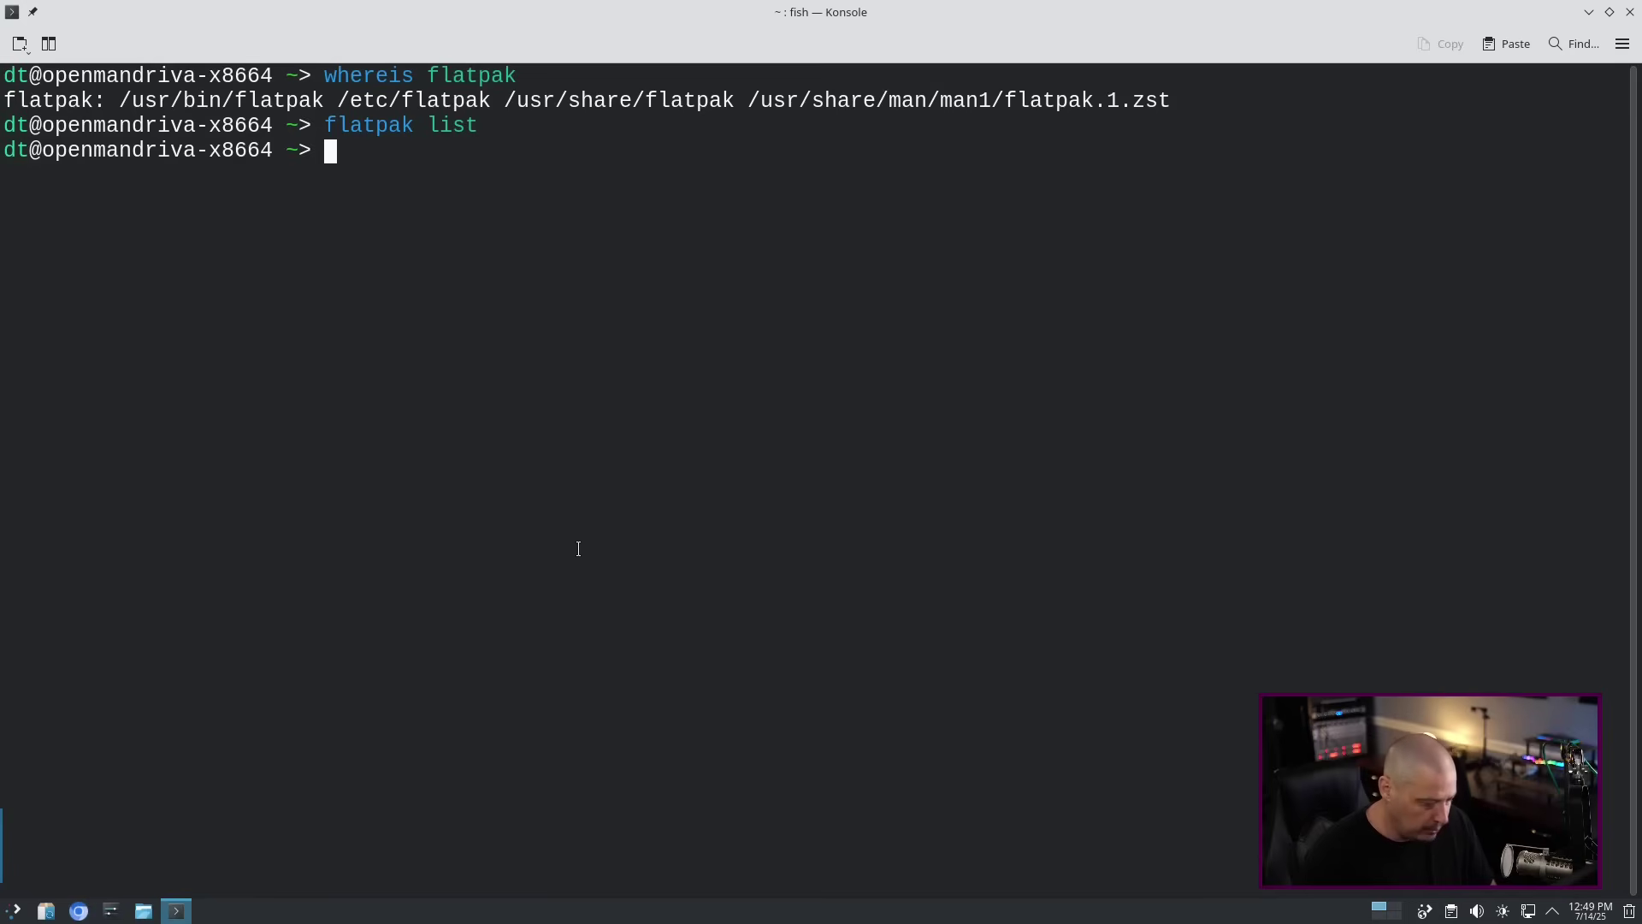
Run dnf search qtile and highlight the qtile, python-libqtile and qtile-wayland results.
type("dnf search qtile")
key("Return")
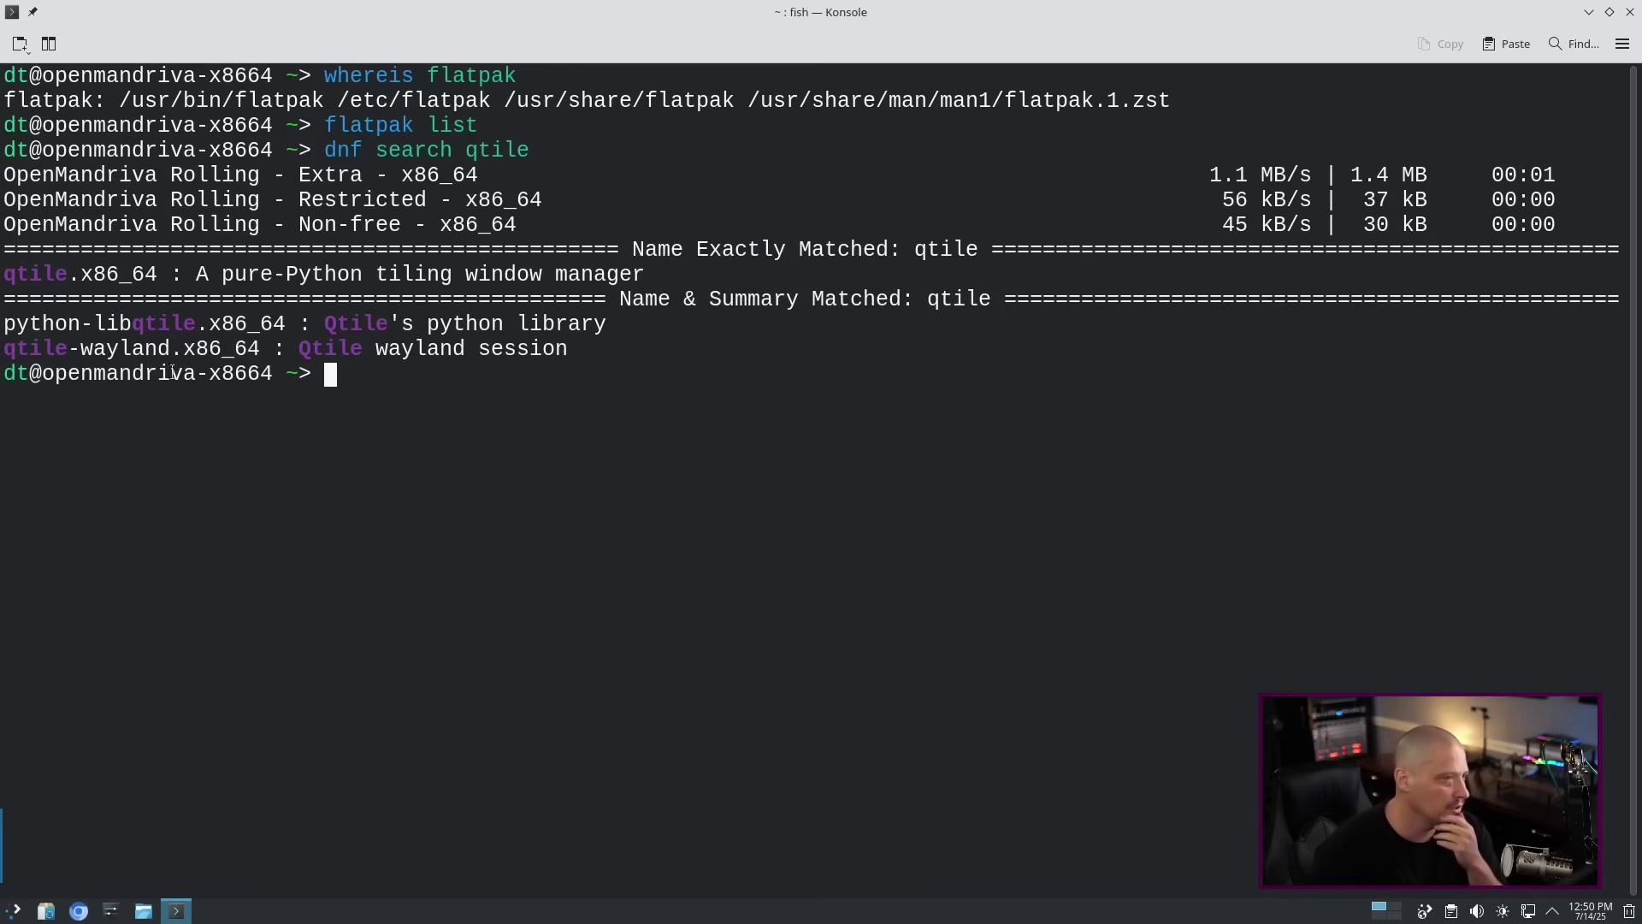
left_click_drag(7, 344, 164, 349)
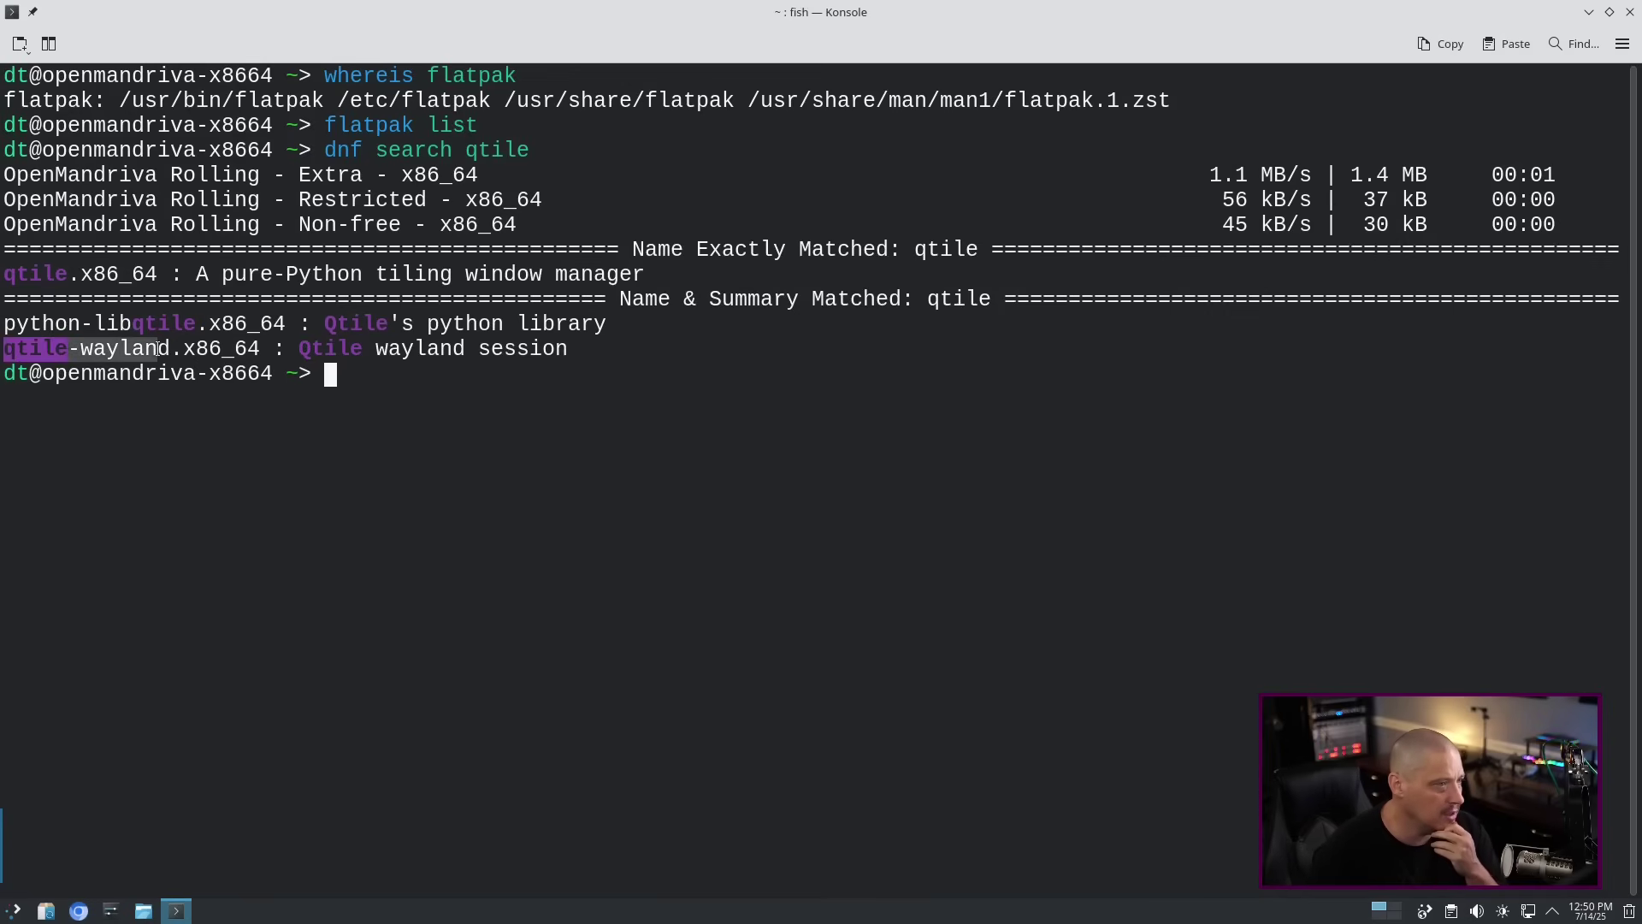
left_click(82, 257)
left_click_drag(43, 273, 169, 274)
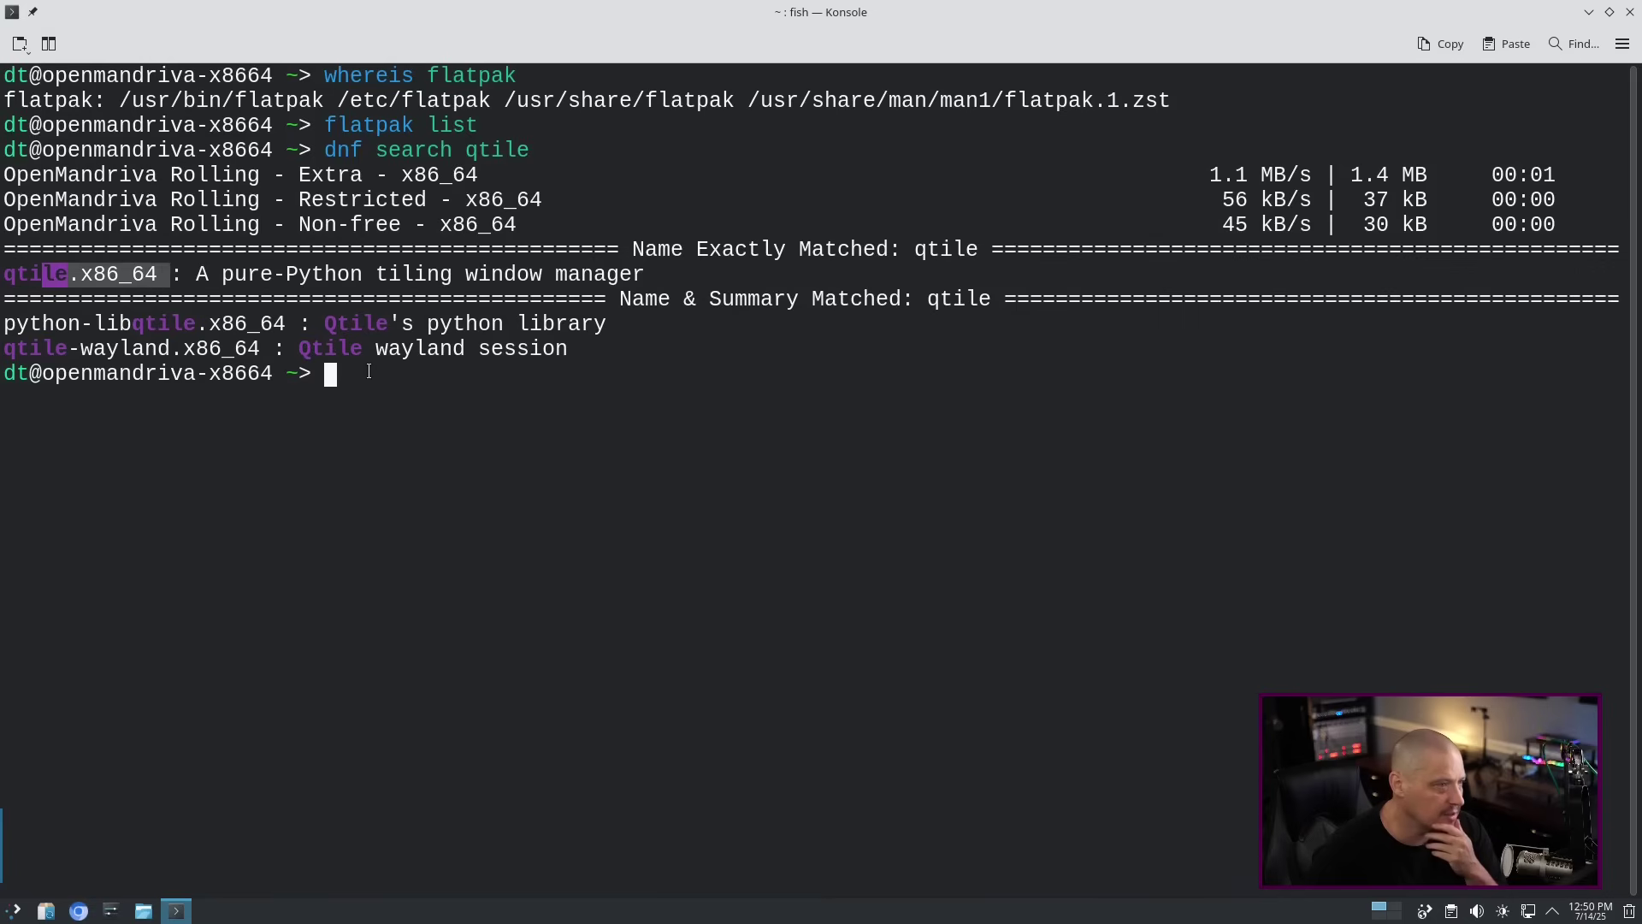
left_click(477, 539)
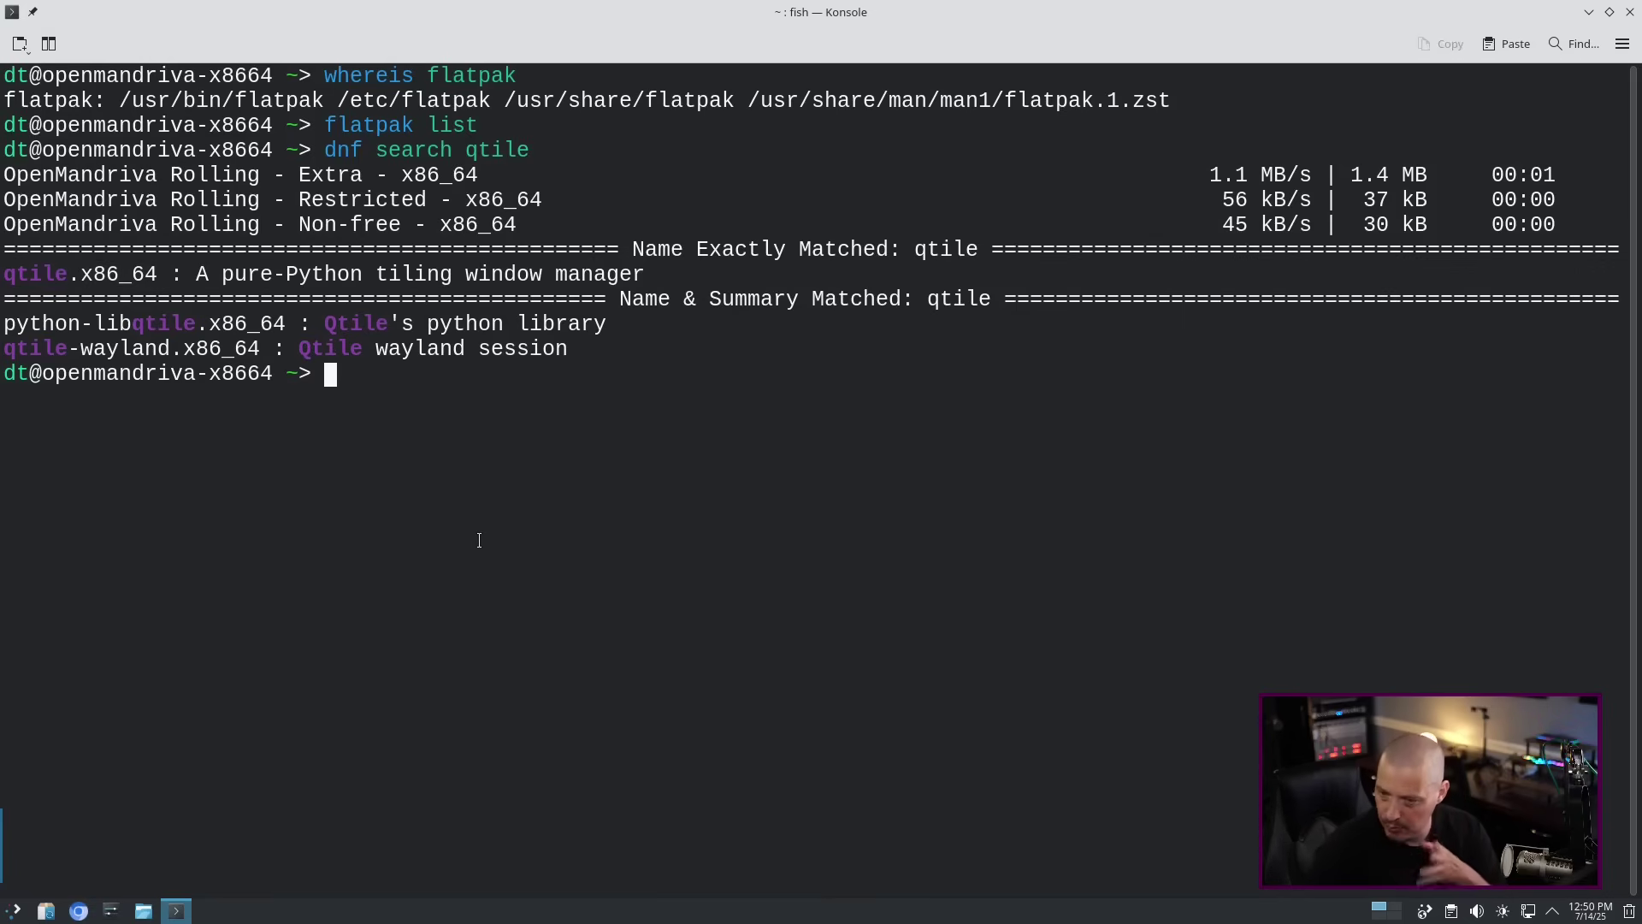
Exit the fish shell, then exit bash to close Konsole.
type("exit")
key("Return")
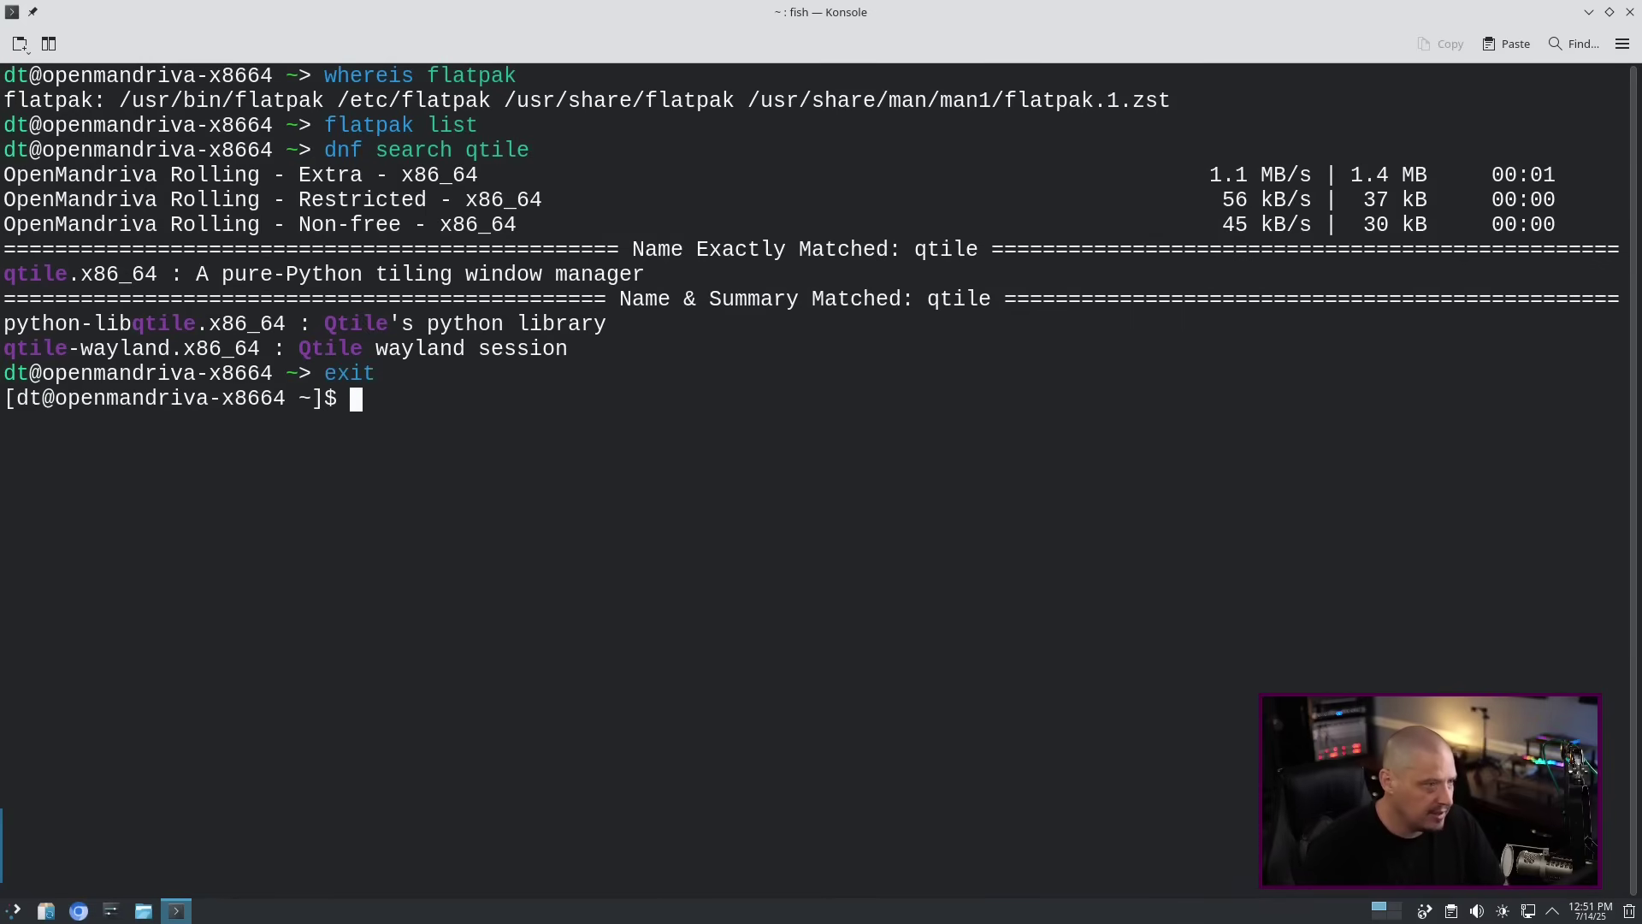
type("re")
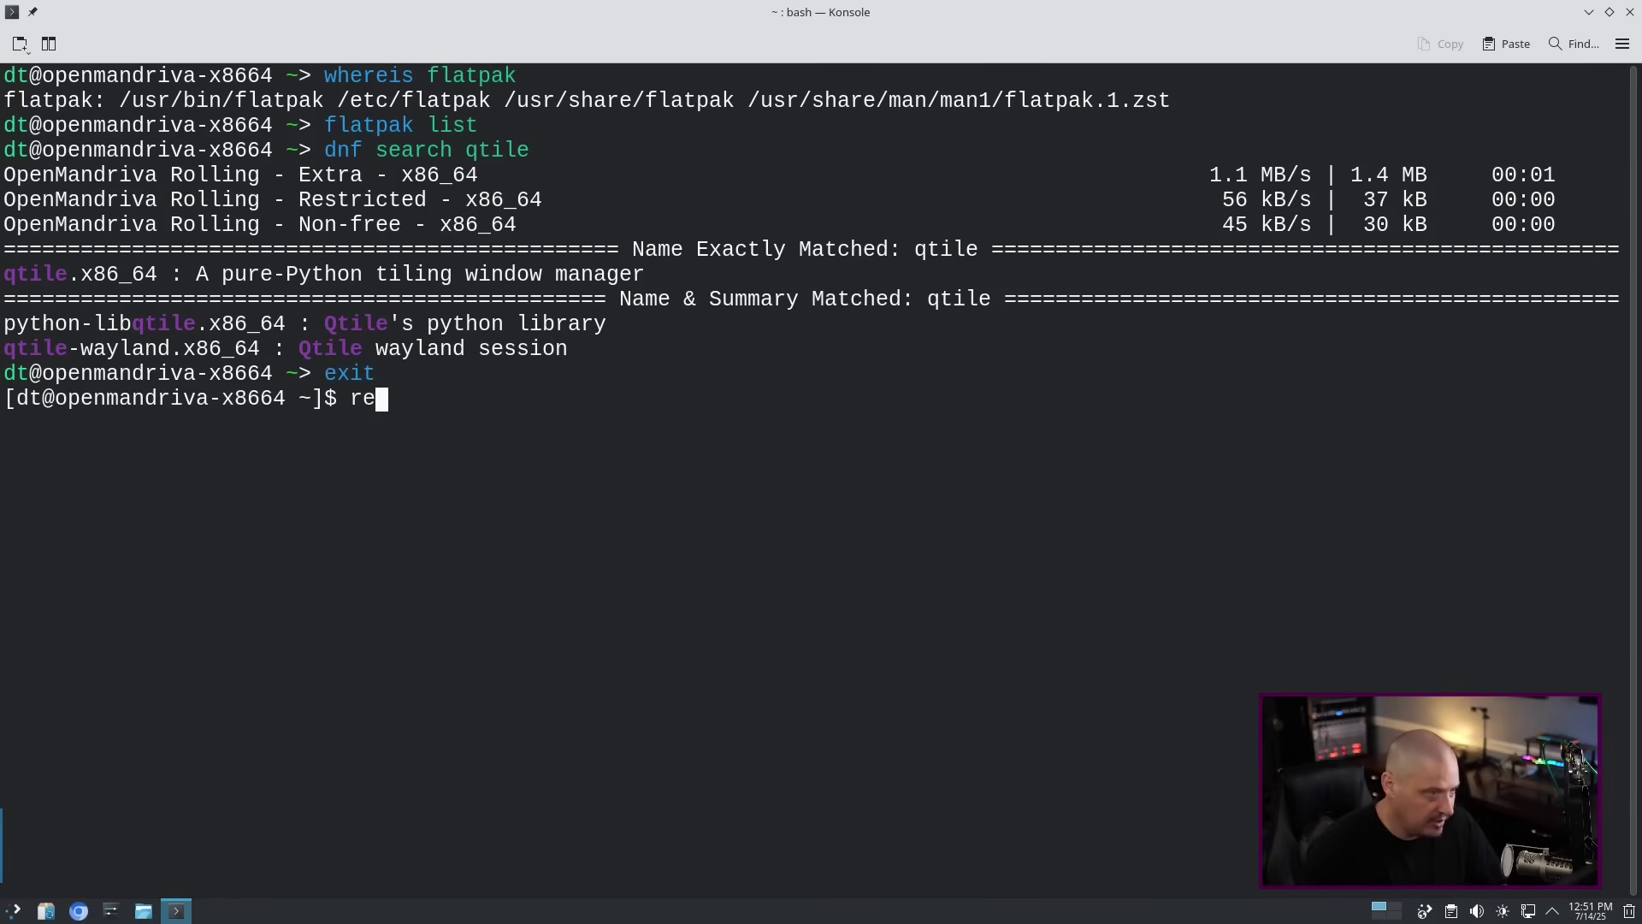
key("BackSpace")
key("BackSpace")
type("exit")
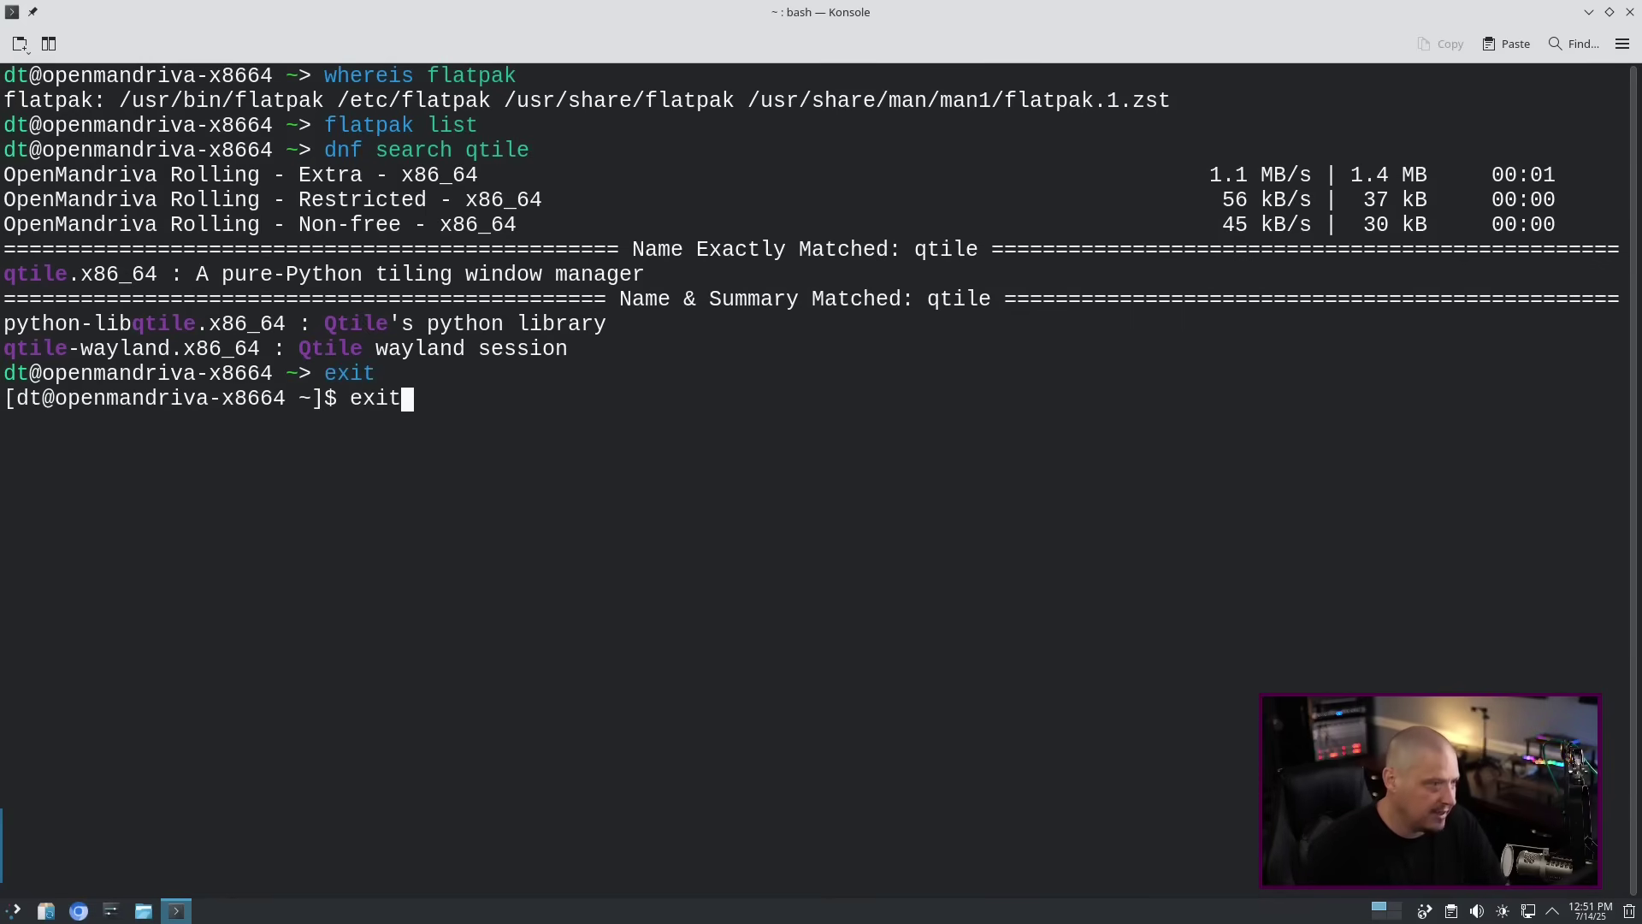
key("Return")
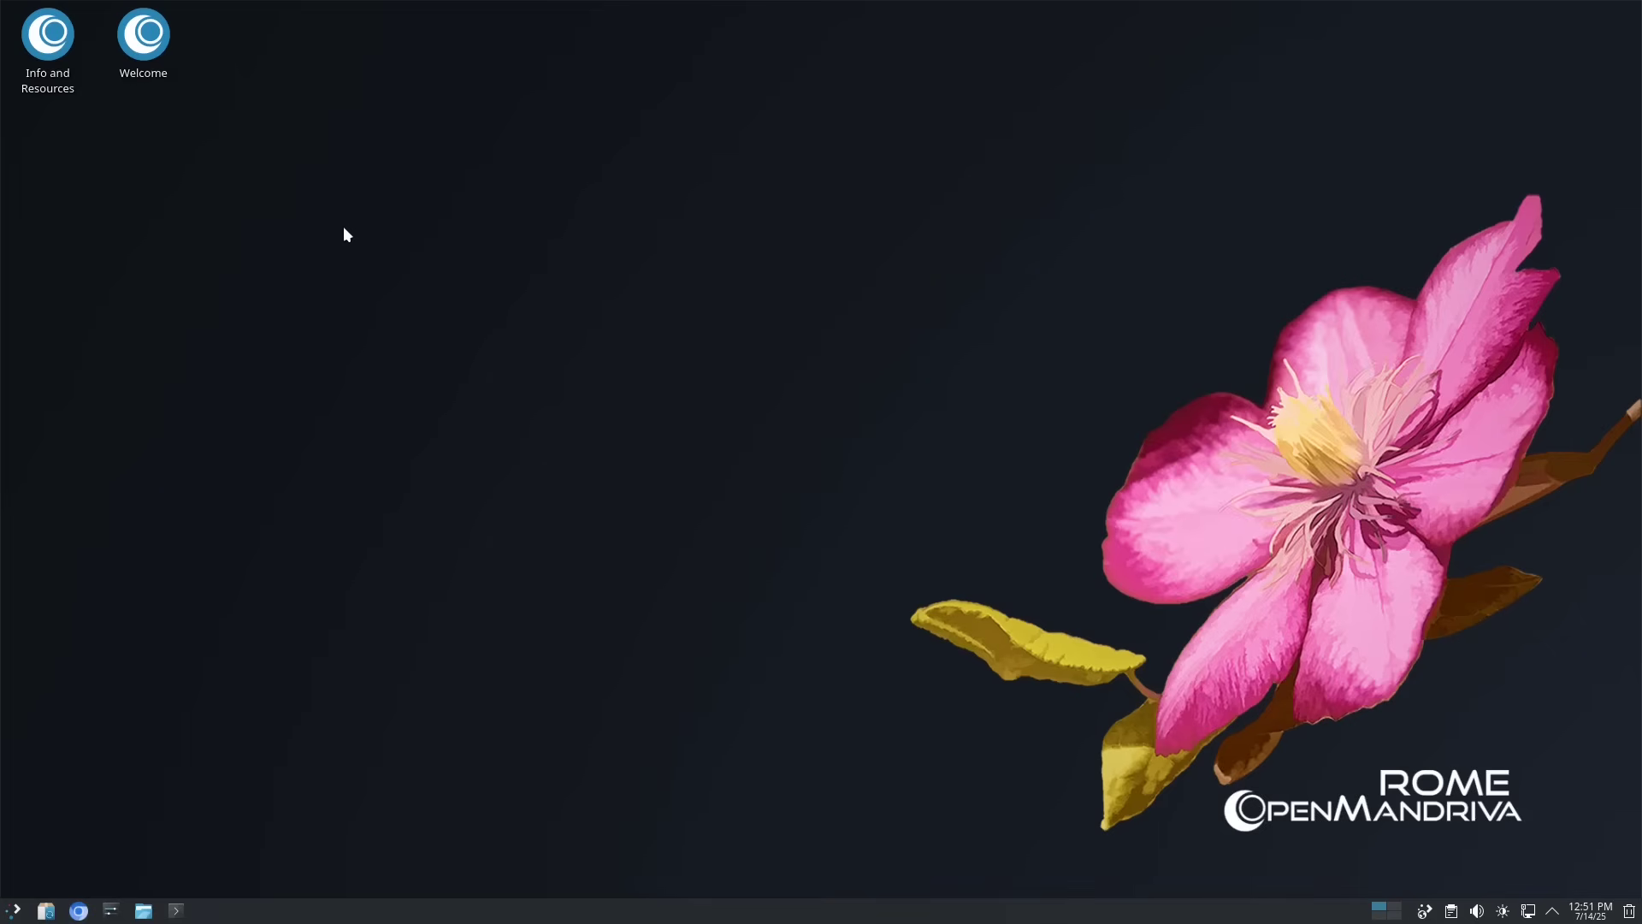
Open Desktop and Wallpaper settings from the desktop context menu and move the window up-left.
right_click(270, 190)
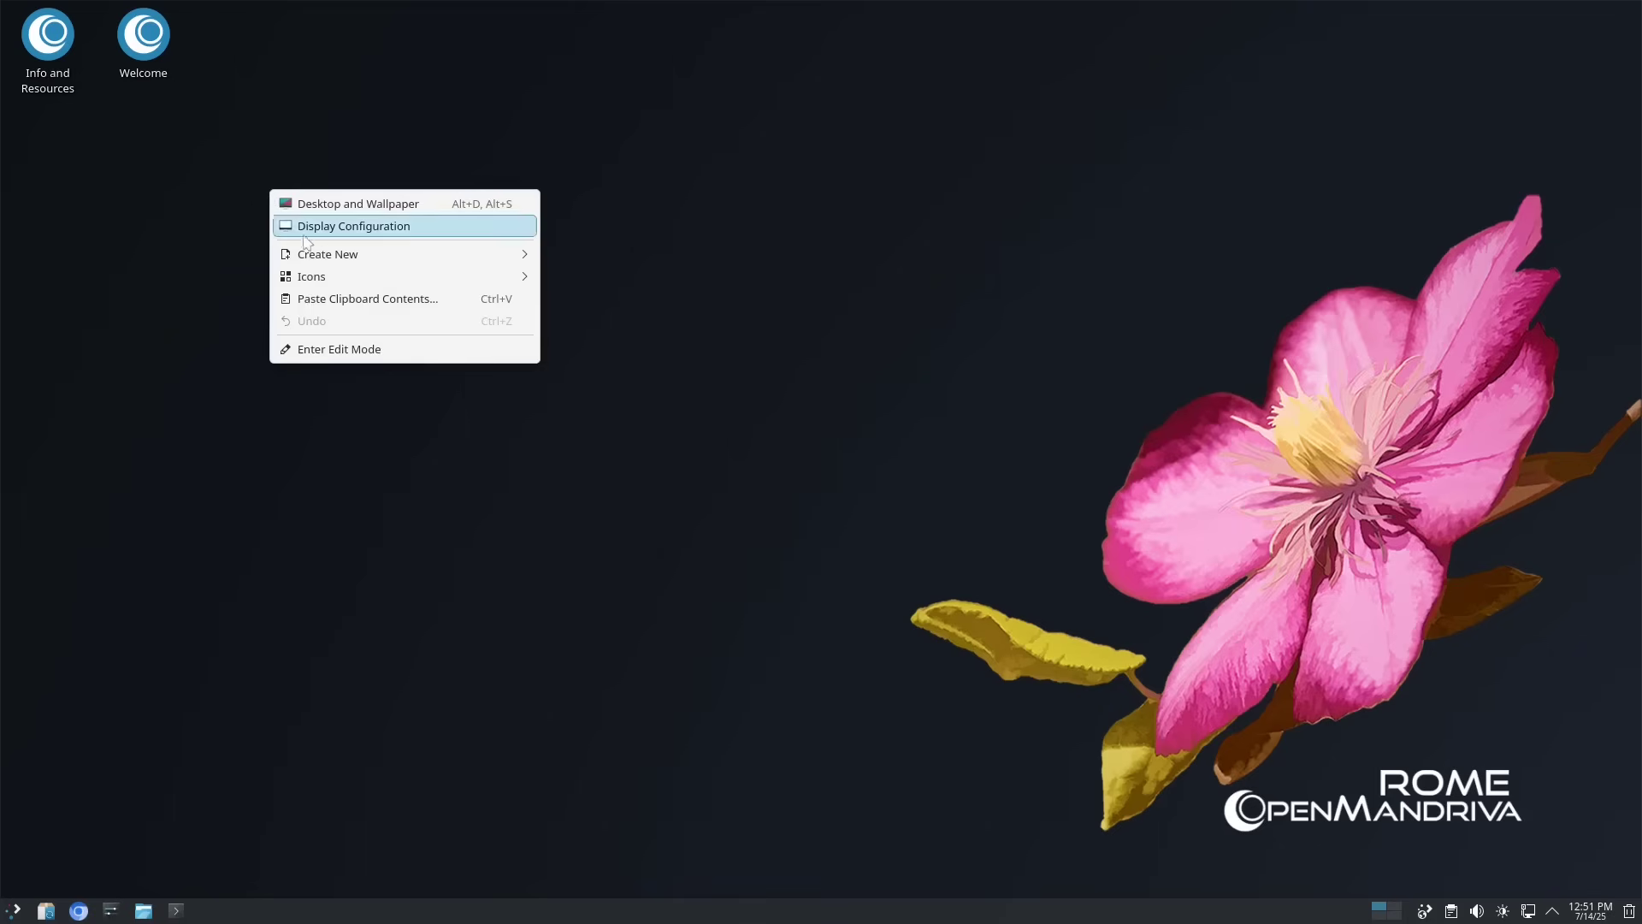
mouse_move(362, 271)
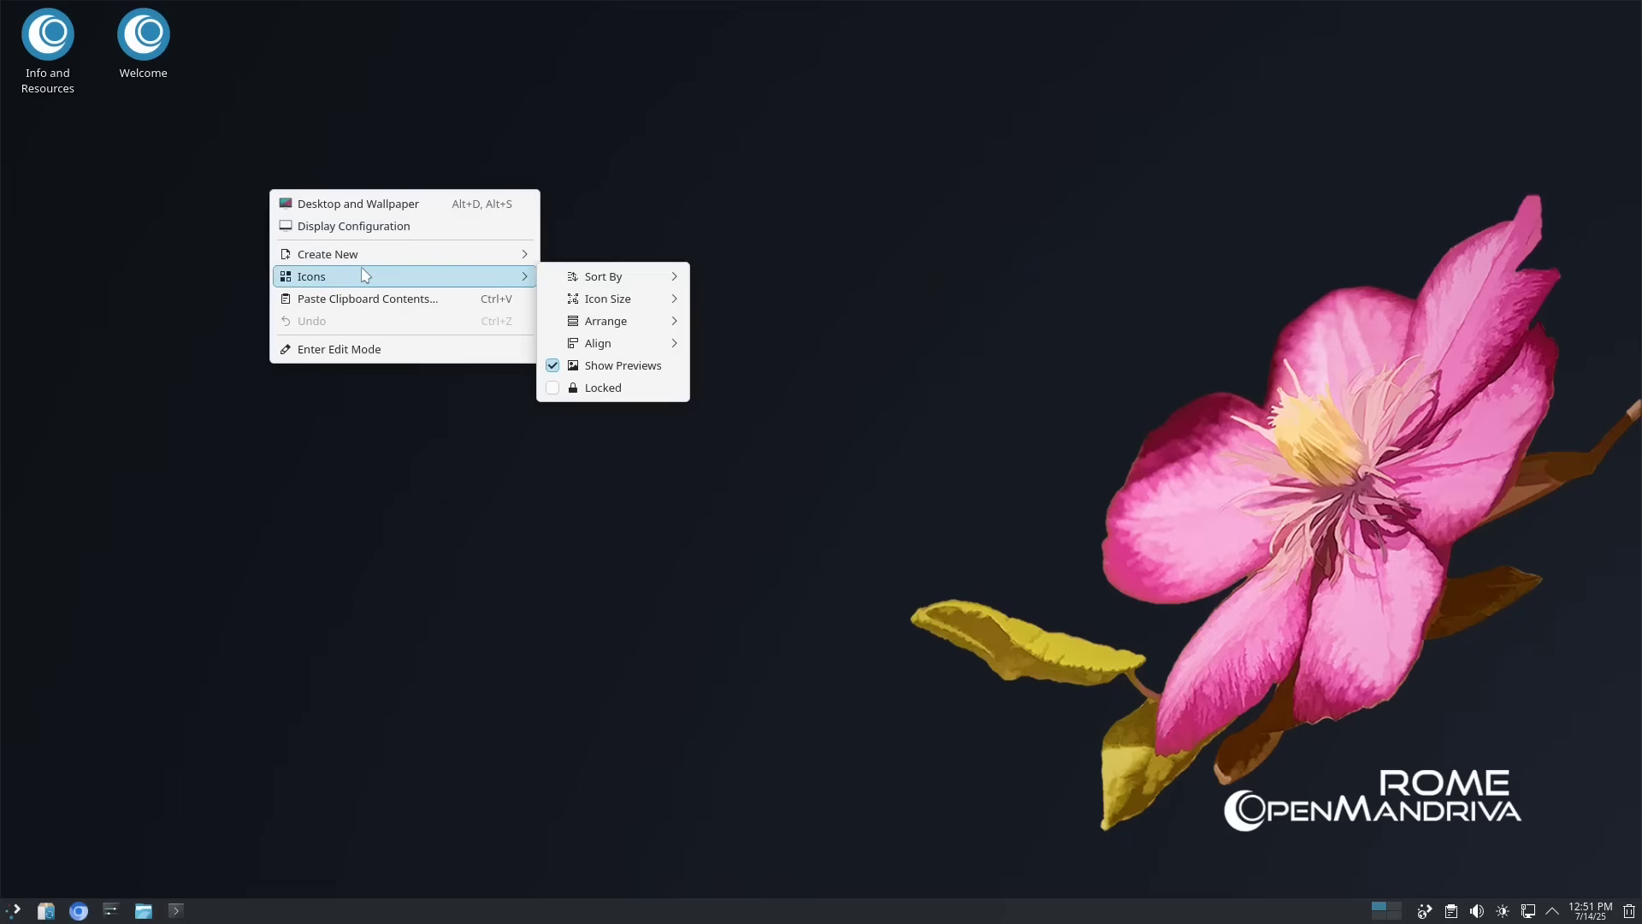
left_click(360, 204)
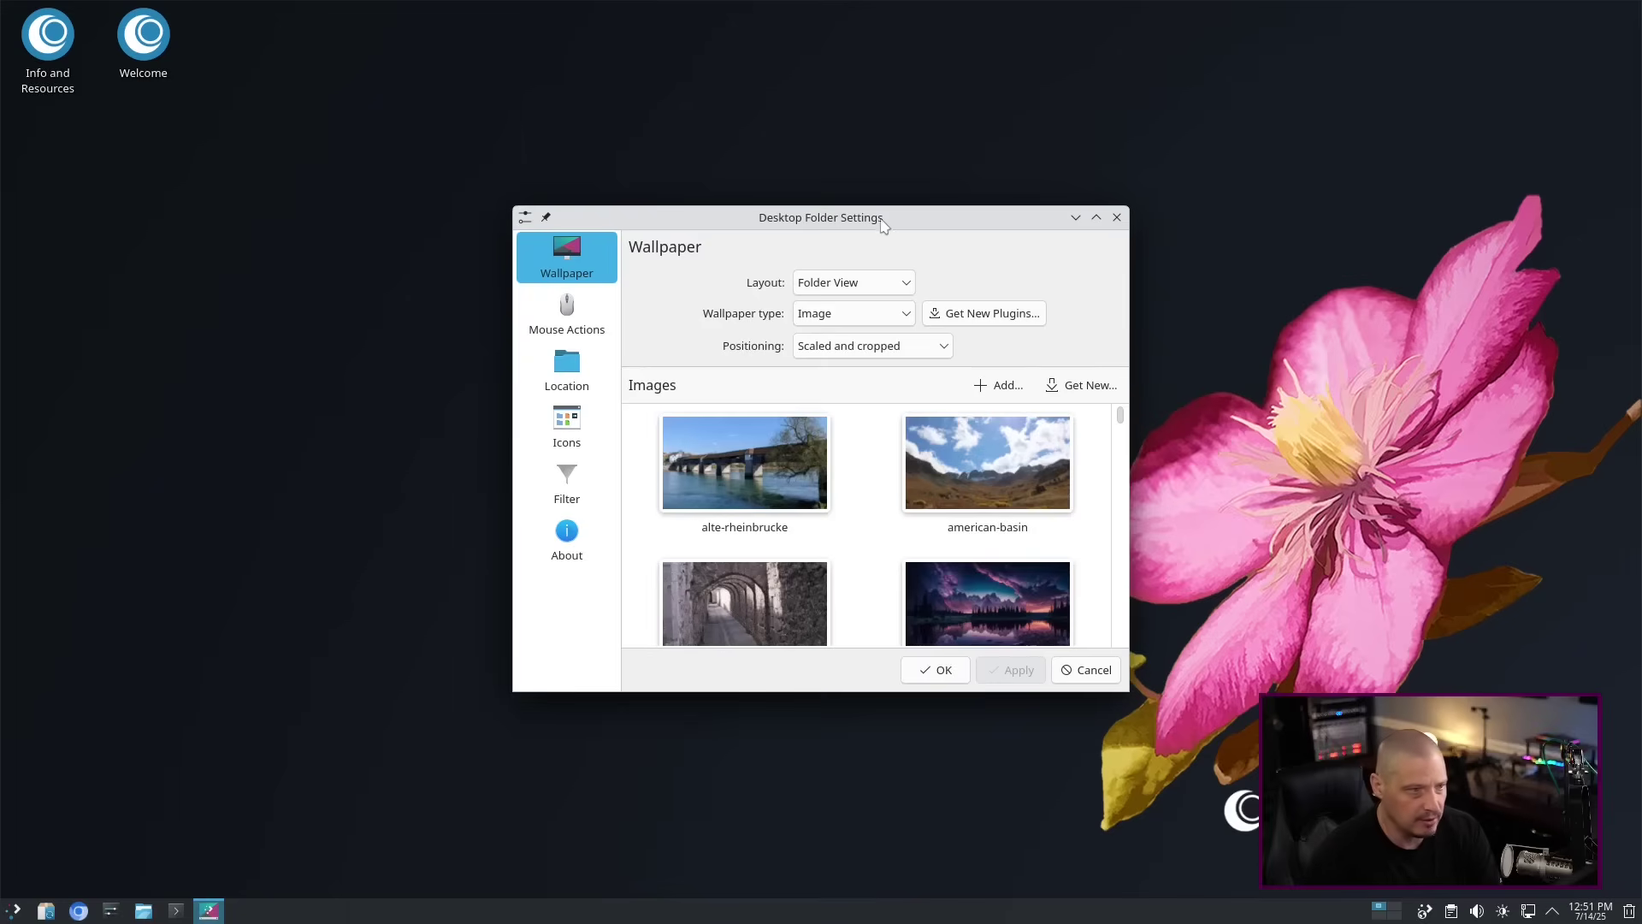
left_click_drag(881, 222, 461, 85)
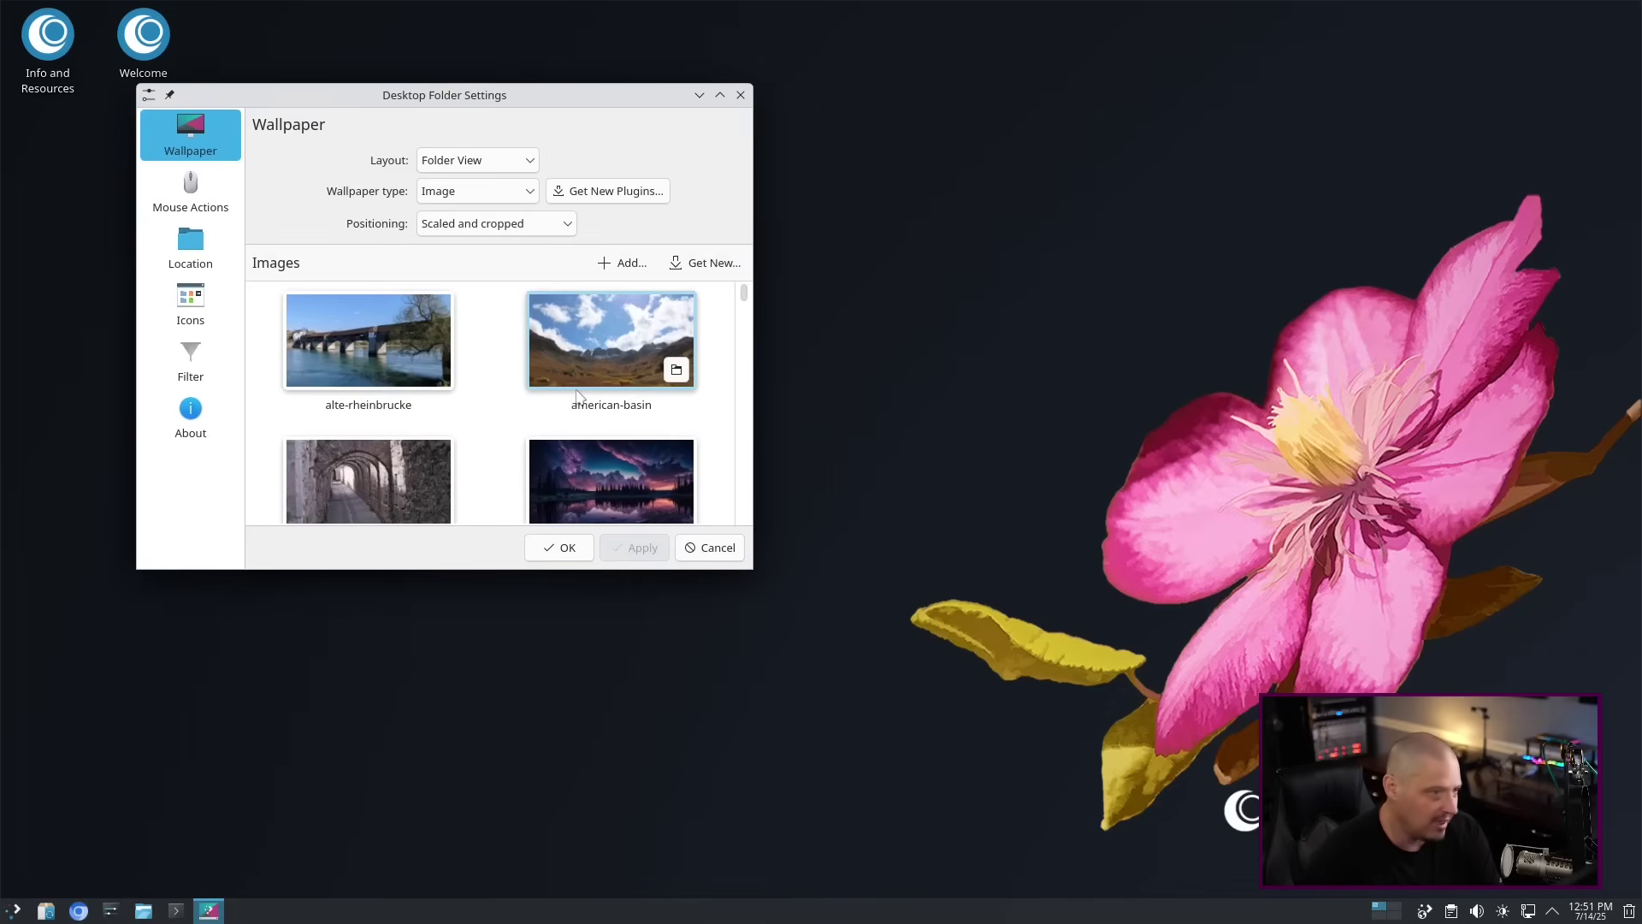
Preview alte-rheinbrucke, american-basin, arches4nerds and beautiful-lake-night wallpapers while scrolling the image grid.
left_click(376, 332)
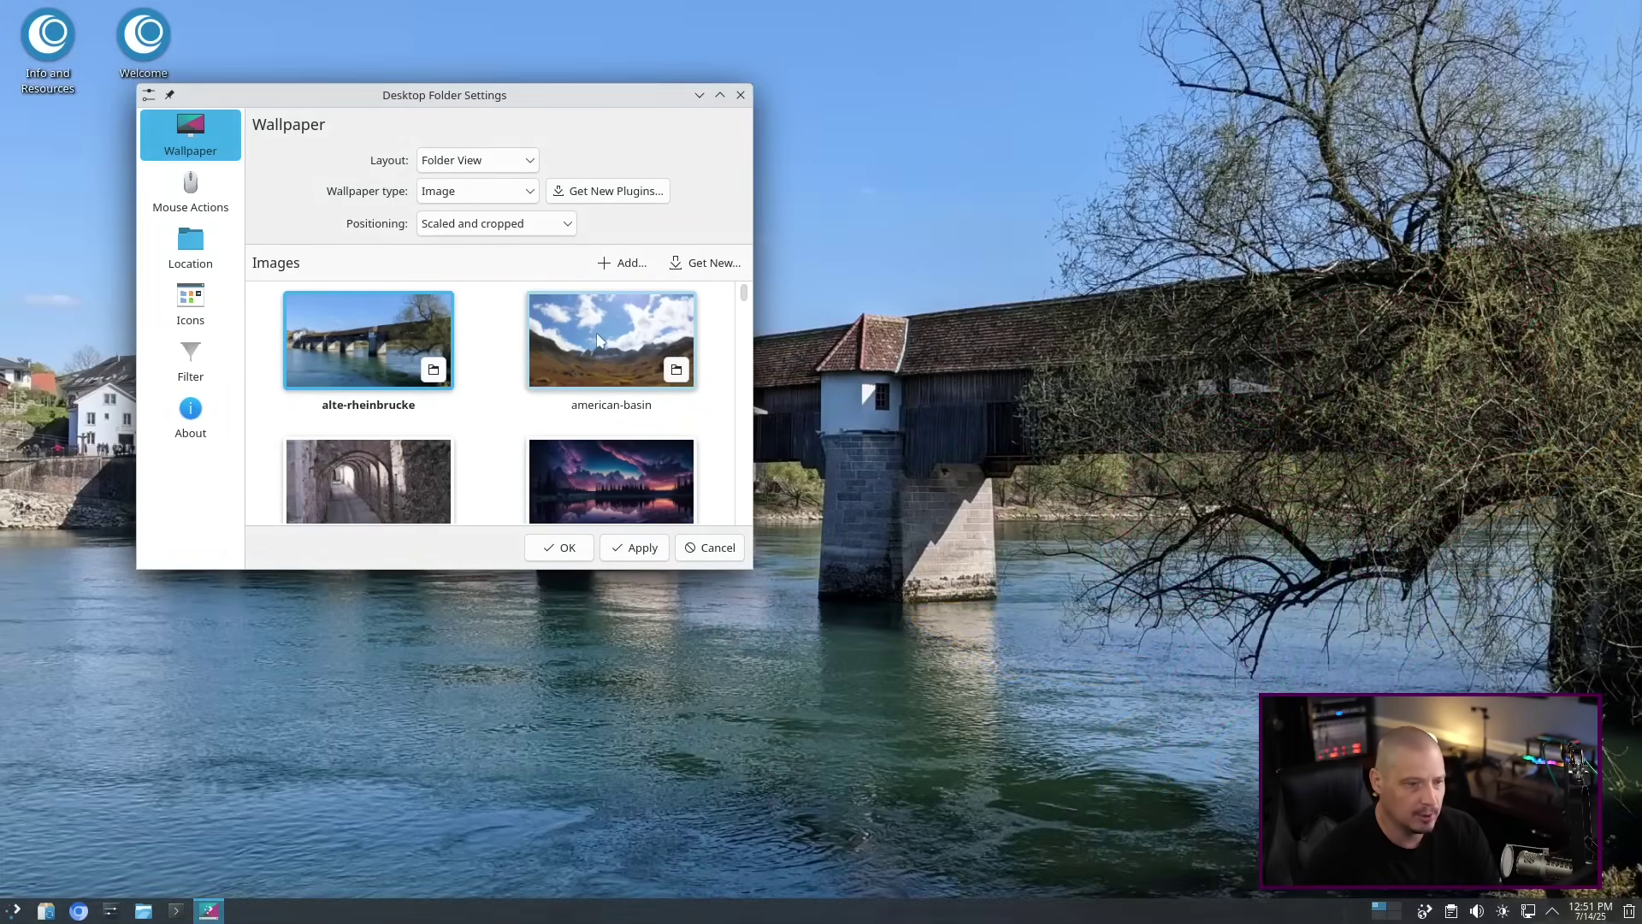
left_click(597, 341)
left_click_drag(597, 340, 498, 300)
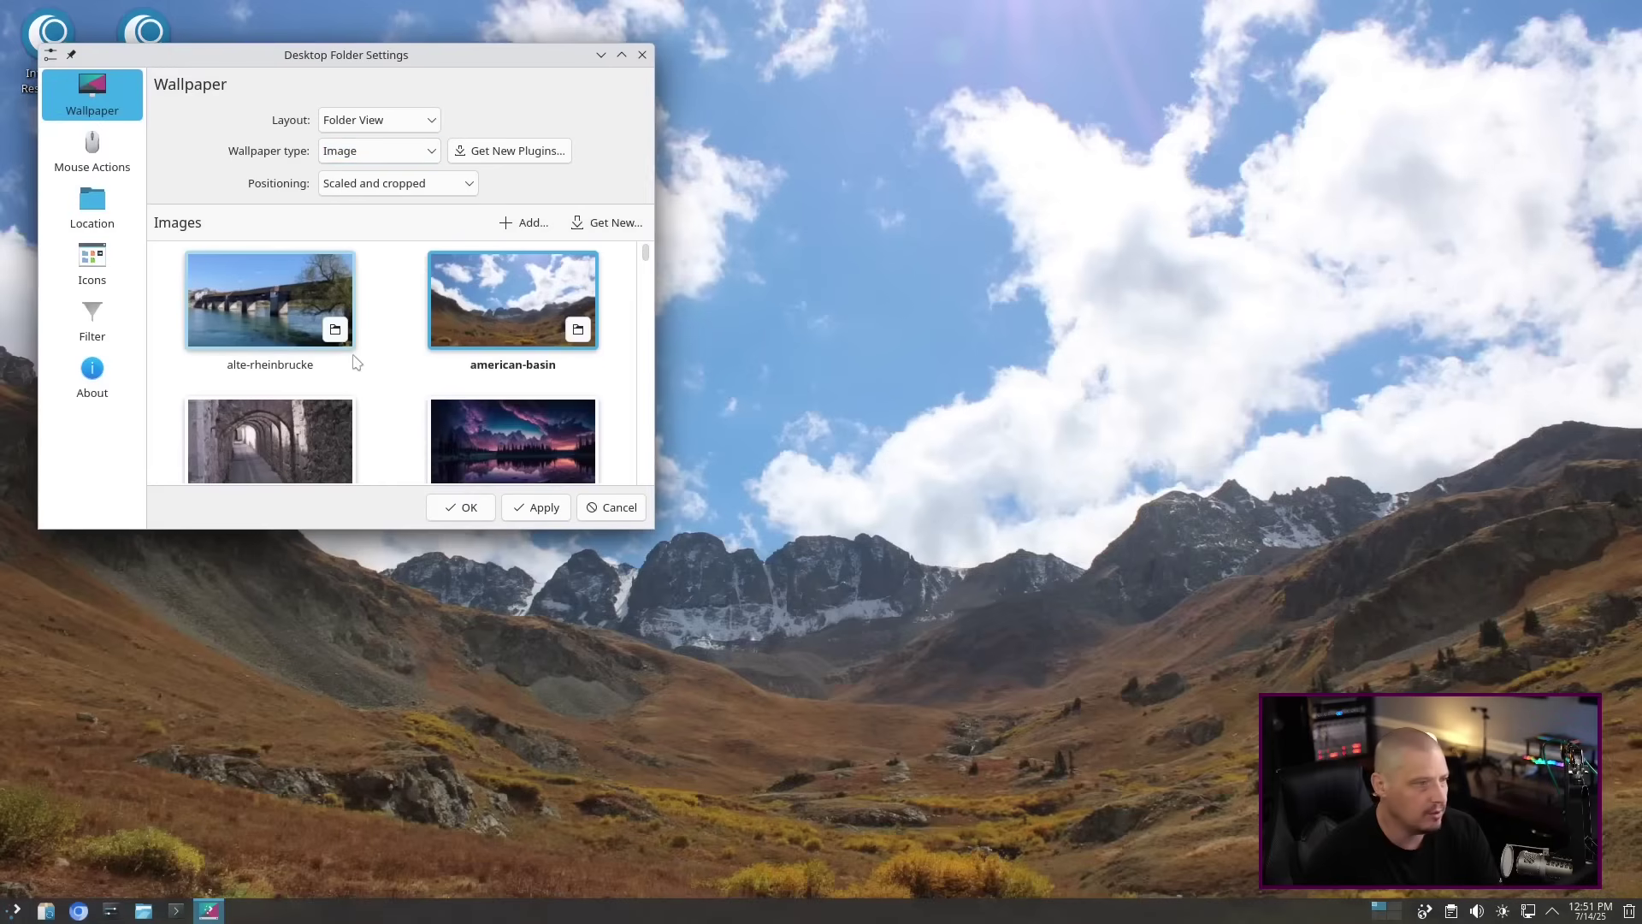
scroll(356, 363, "down", 2)
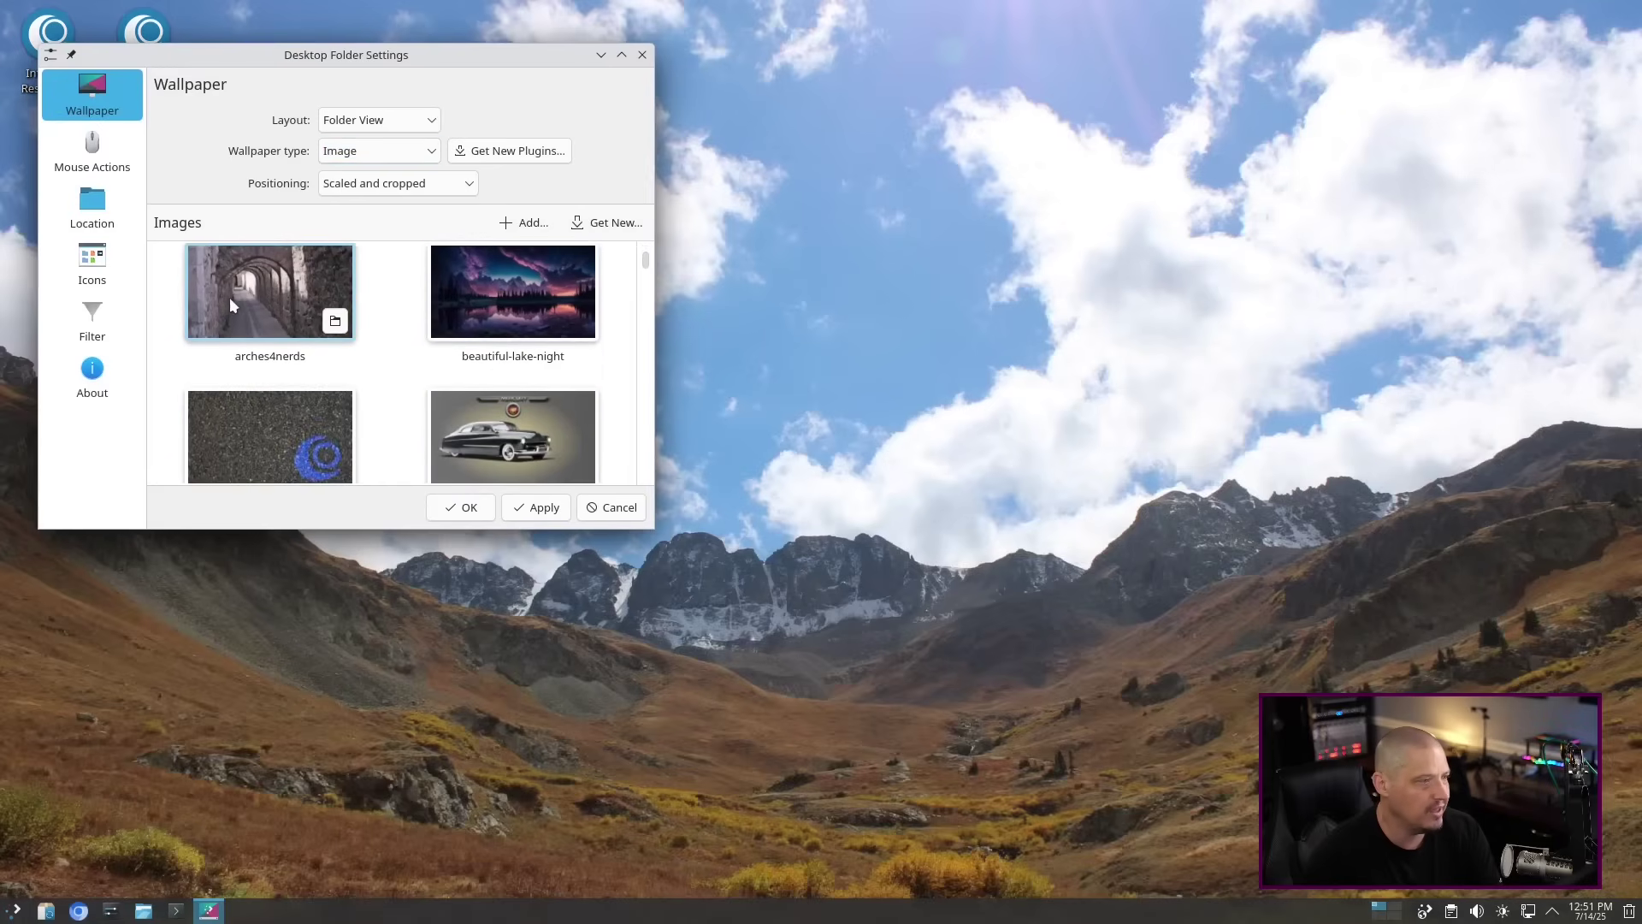
left_click(356, 358)
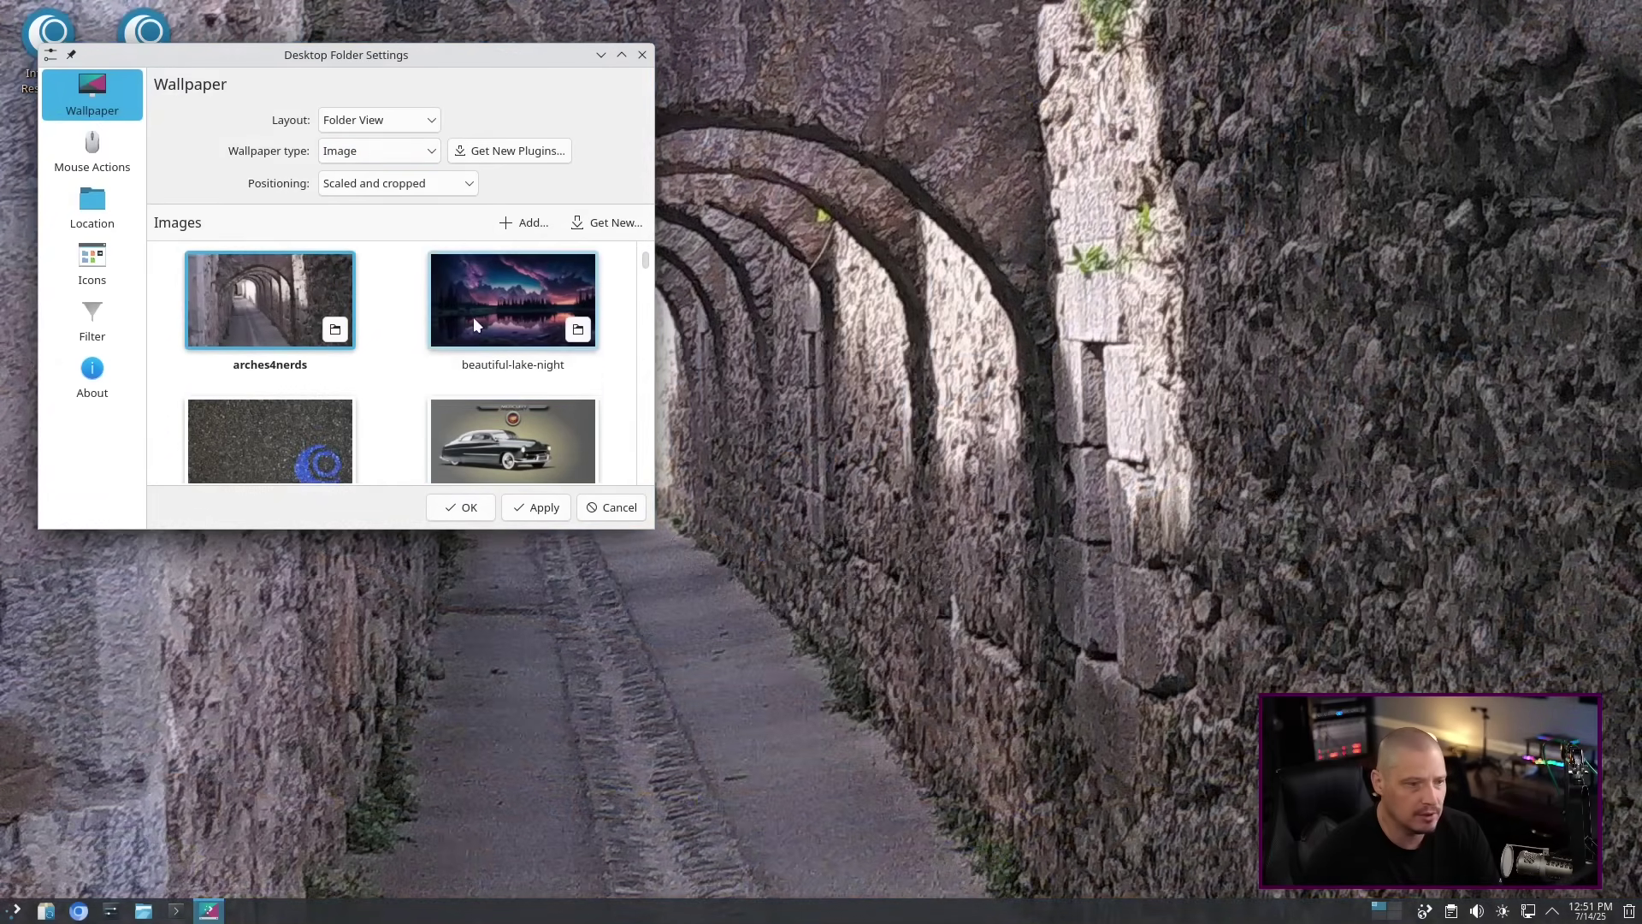
left_click(476, 329)
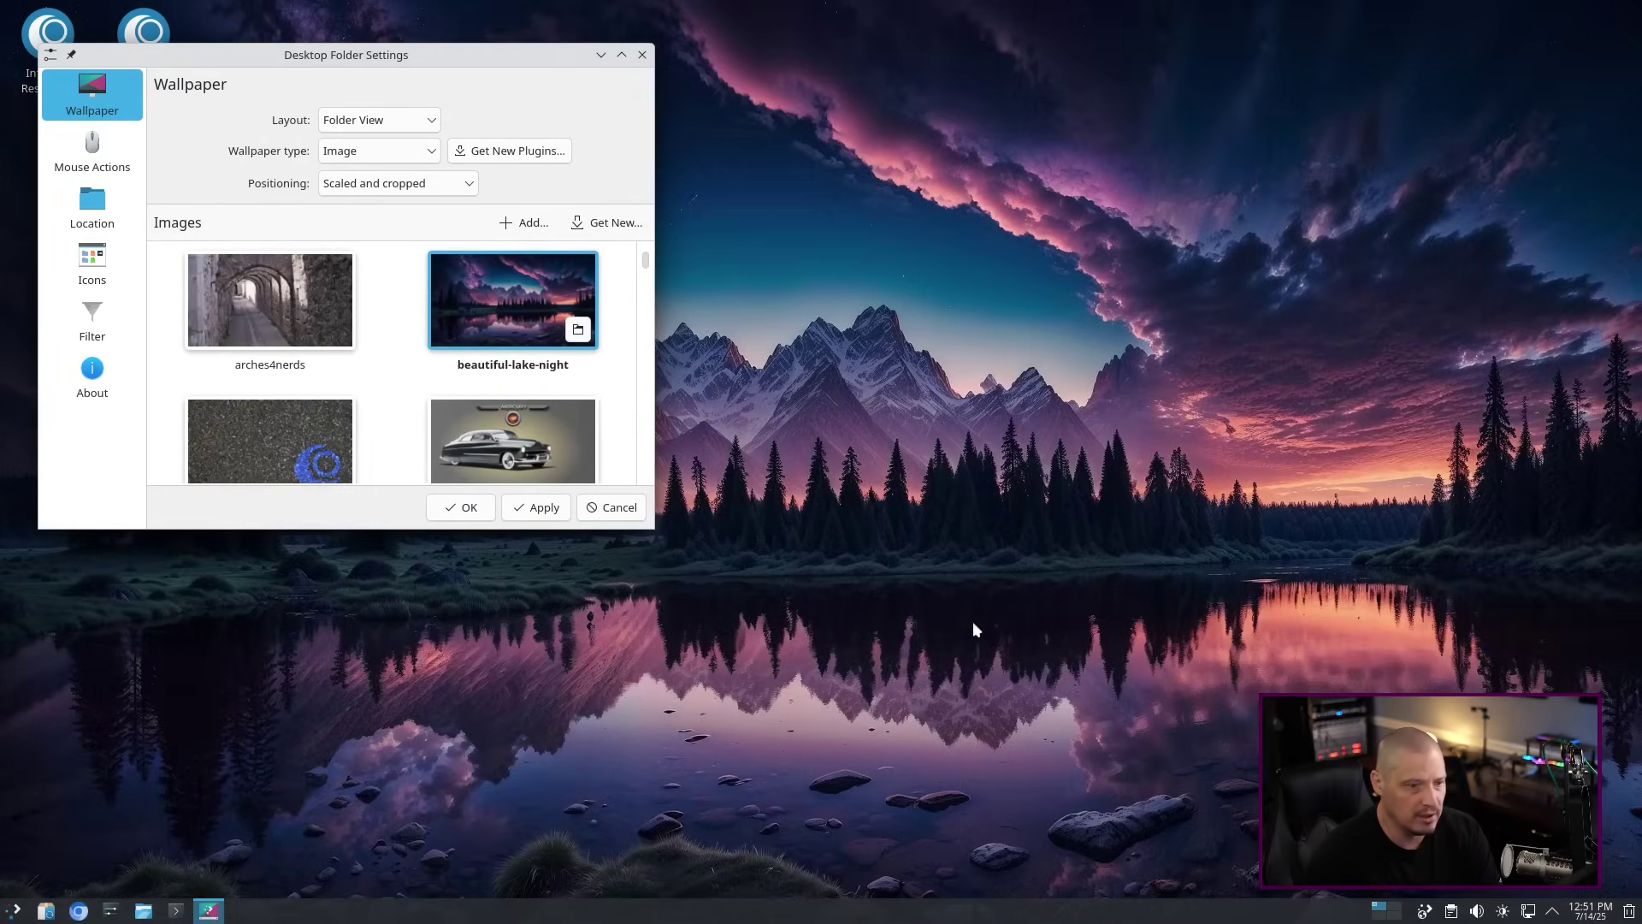
scroll(393, 325, "down", 2)
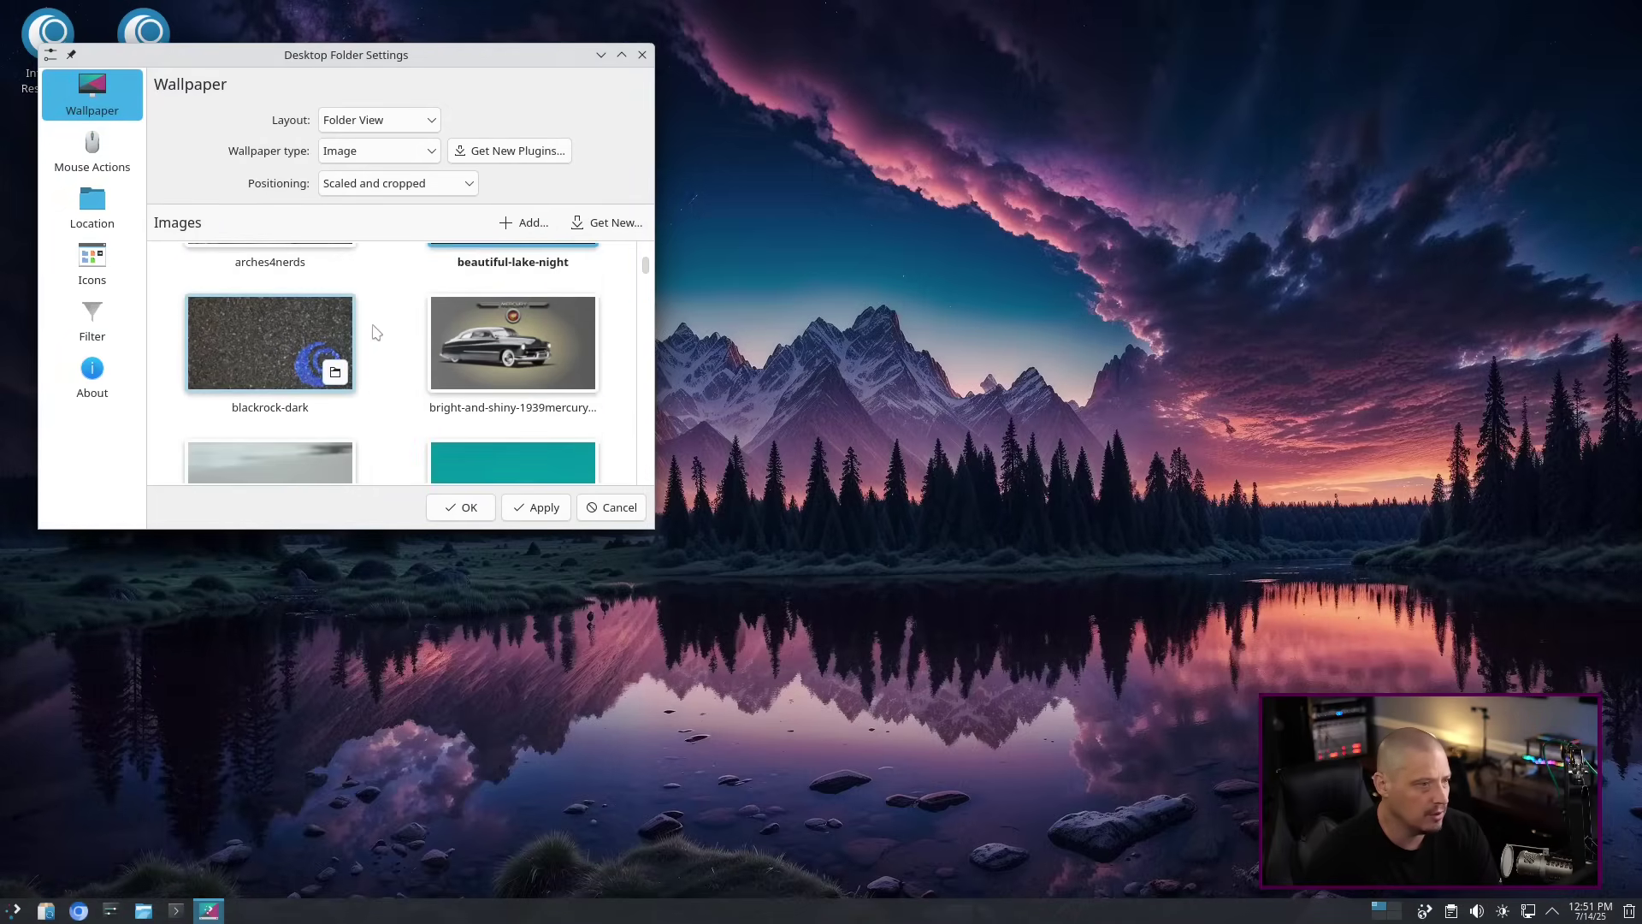
scroll(373, 332, "down", 4)
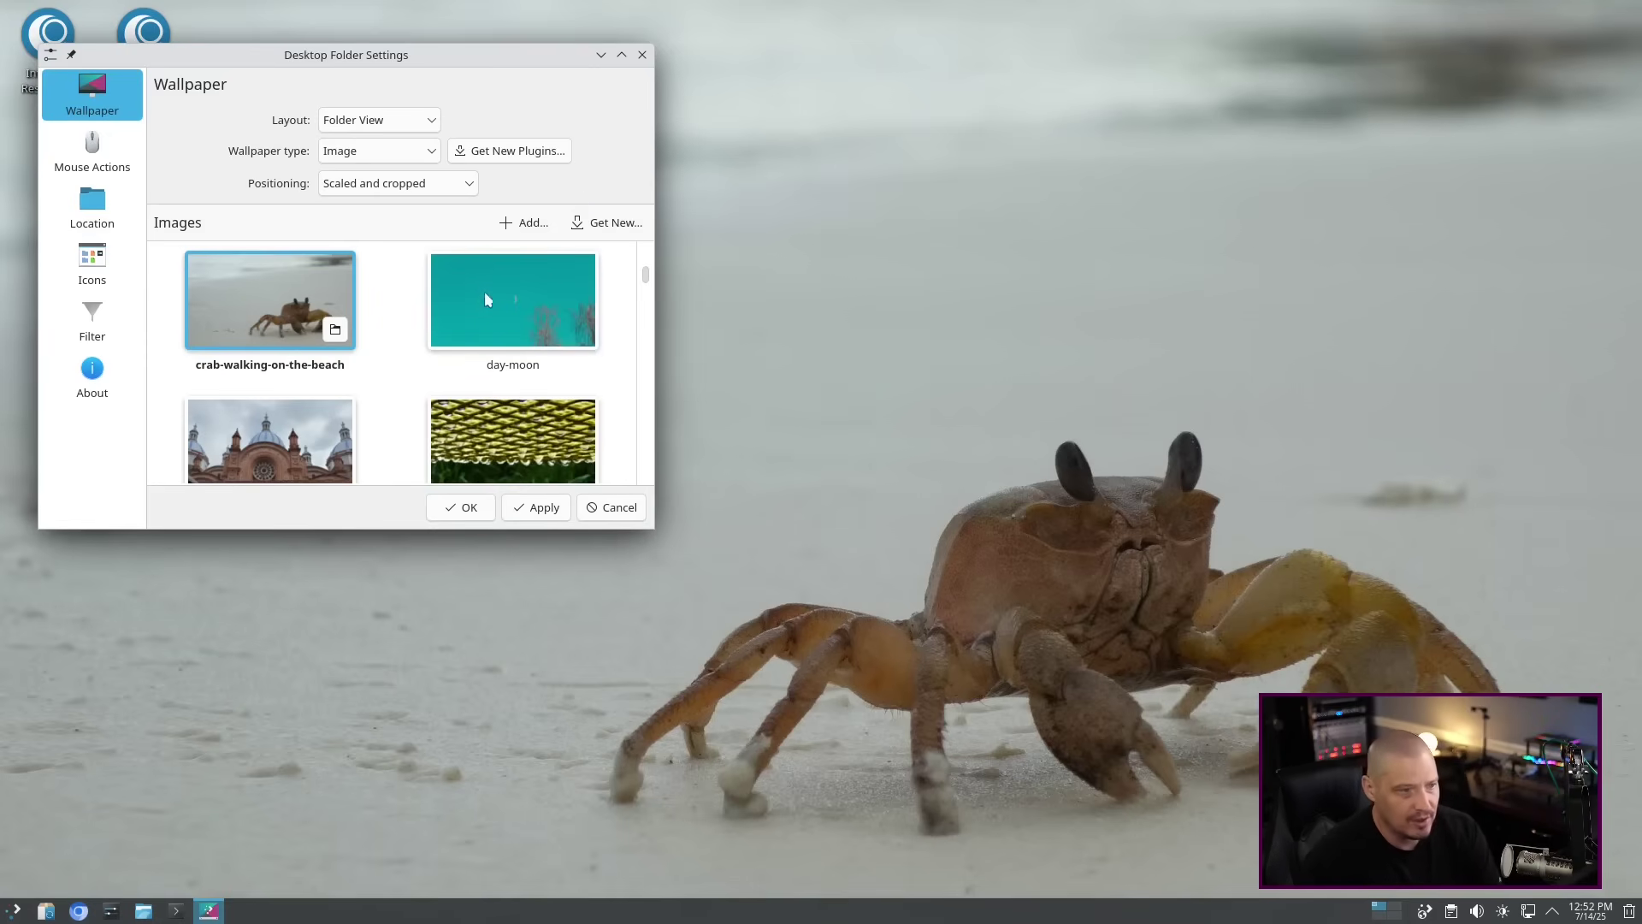
Apply the omlx-denim-light wallpaper, then openmandriva-2013.
scroll(516, 316, "down", 10)
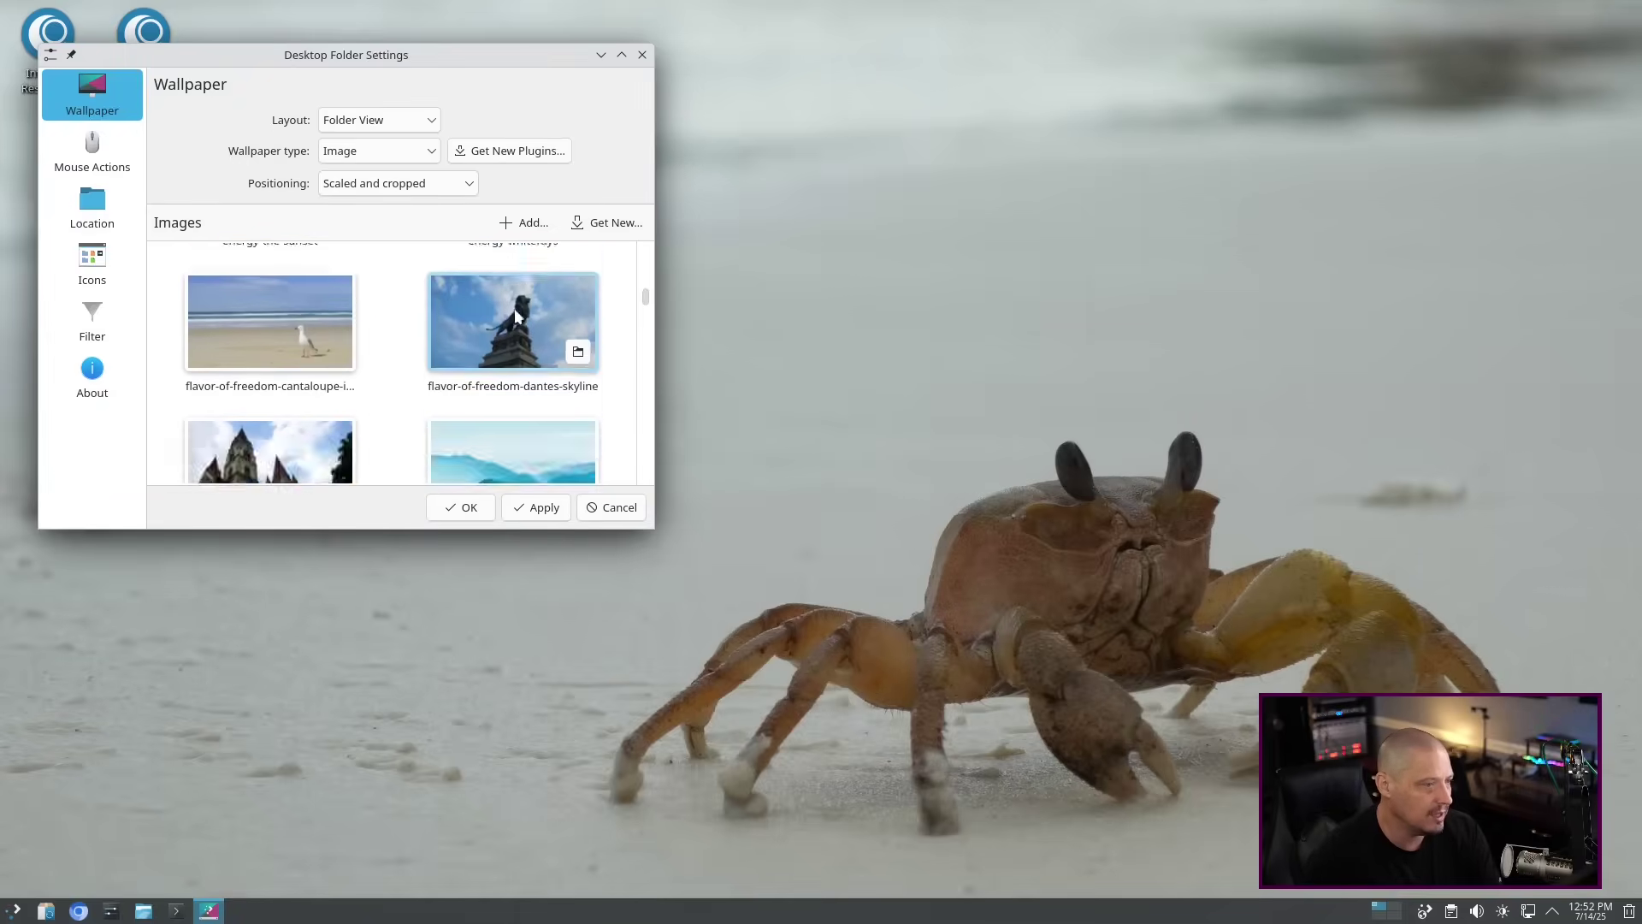
scroll(516, 312, "down", 5)
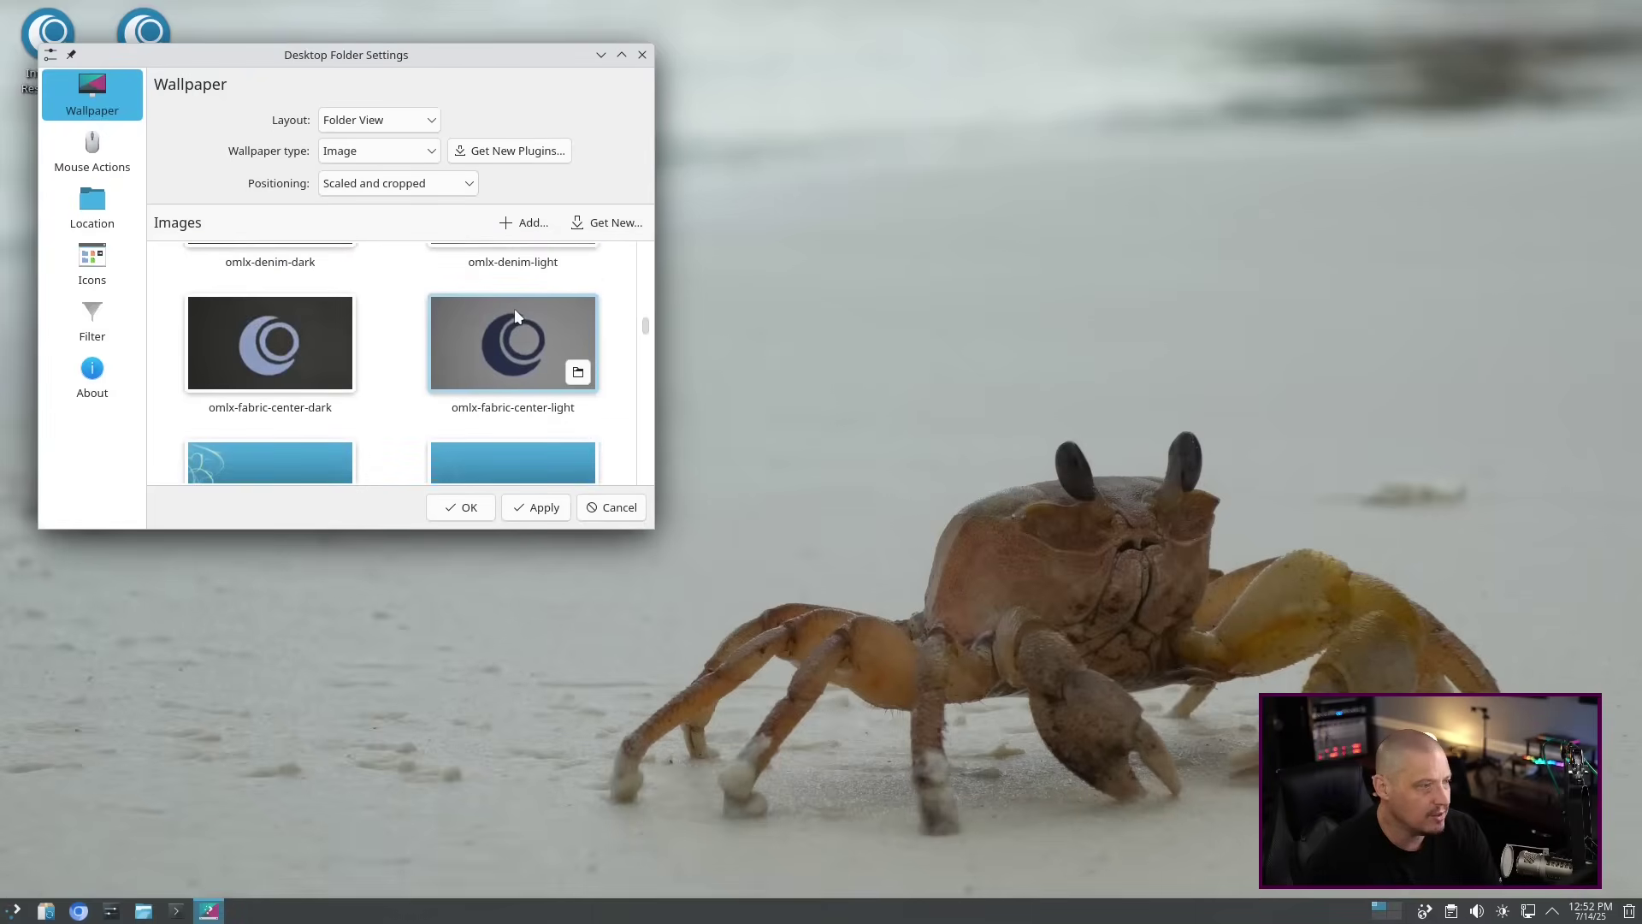
scroll(385, 312, "up", 2)
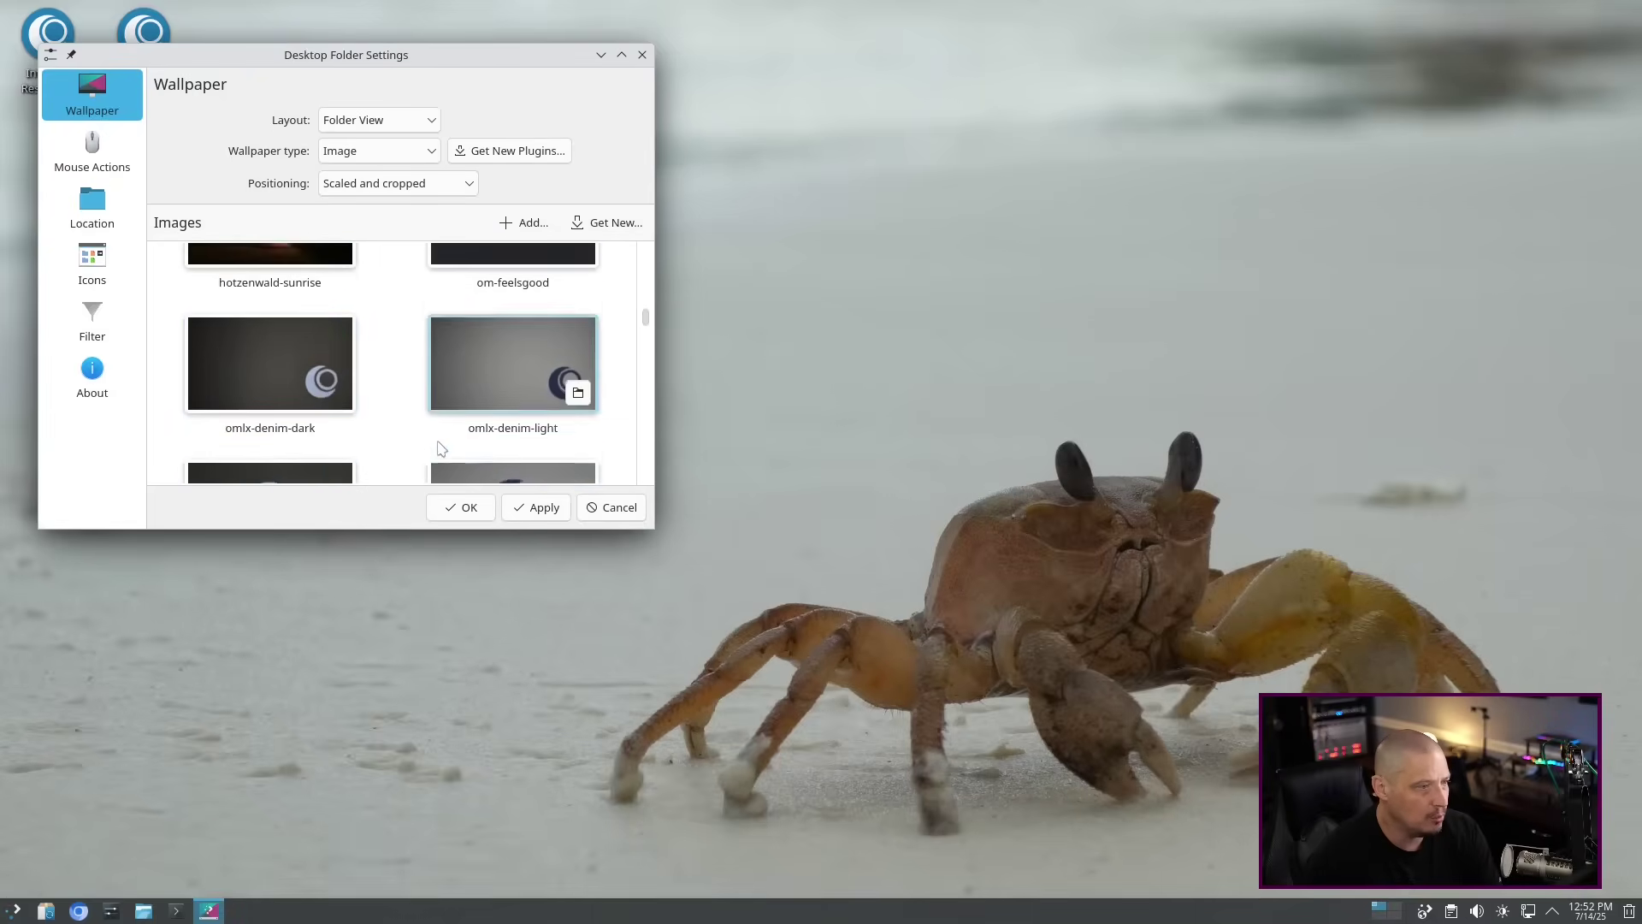
left_click(491, 425)
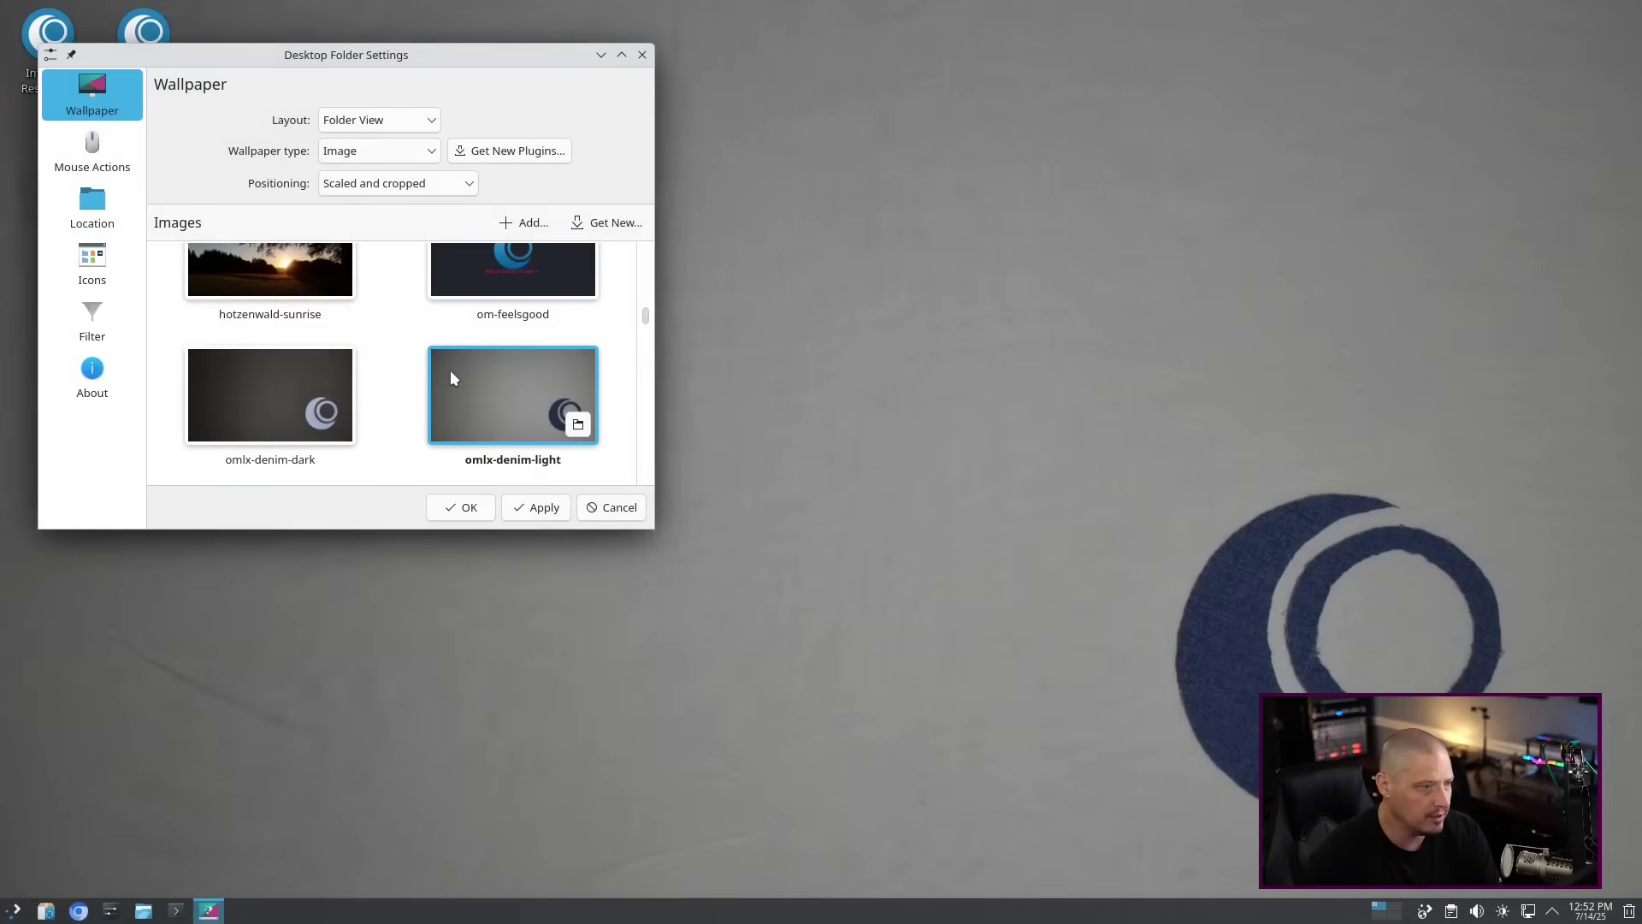
scroll(451, 378, "down", 3)
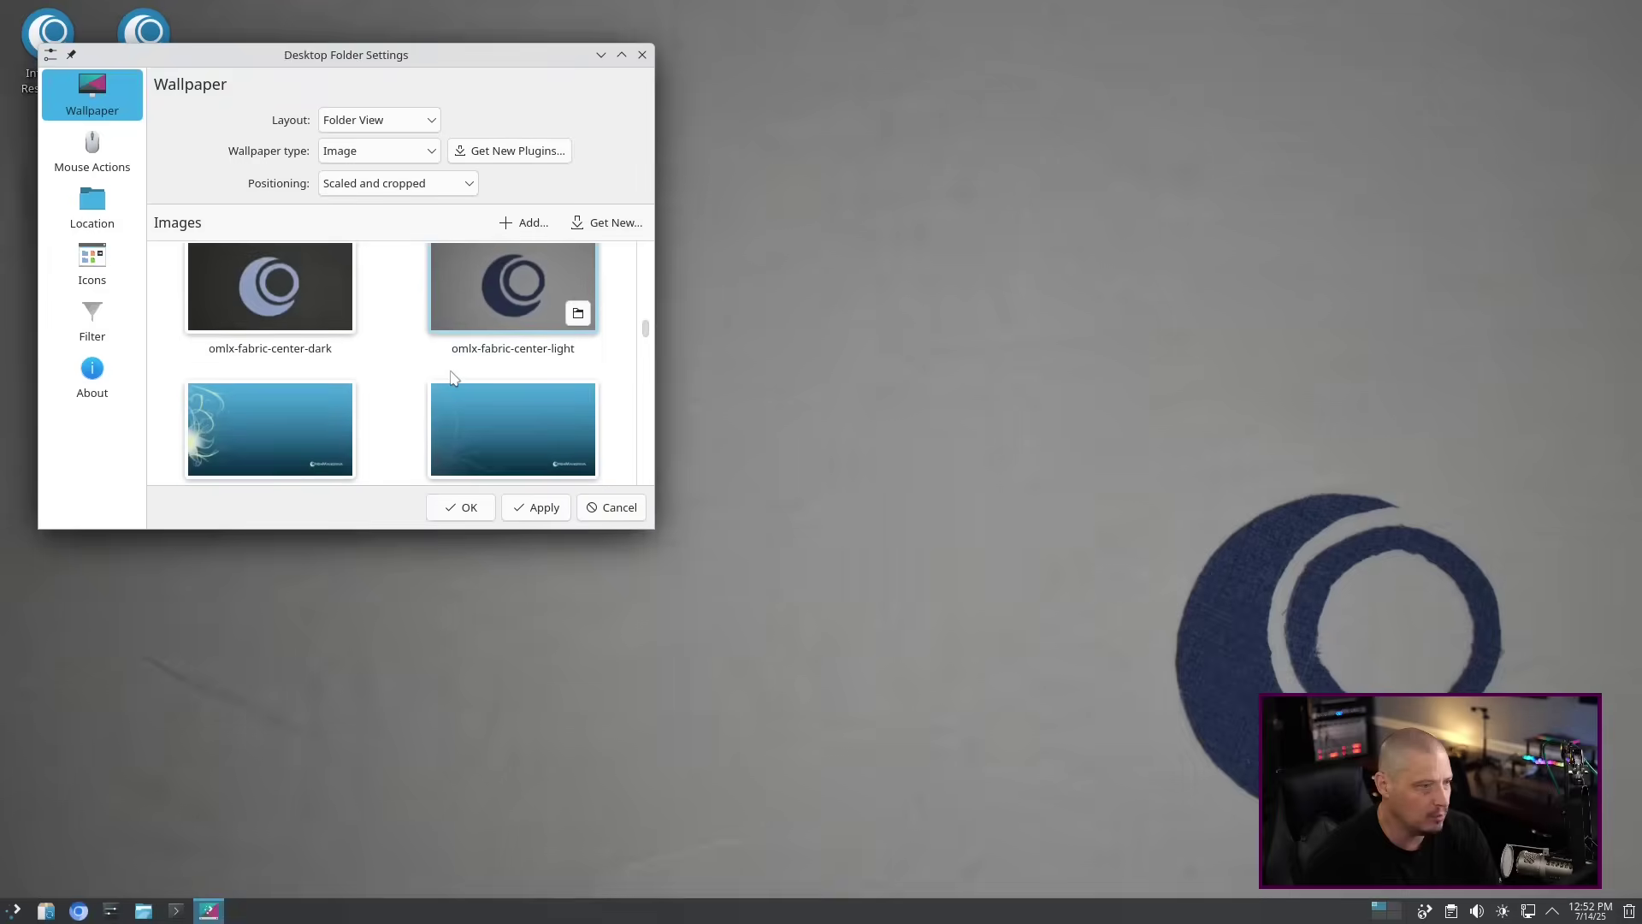
scroll(453, 379, "down", 2)
scroll(453, 377, "up", 1)
left_click(298, 271)
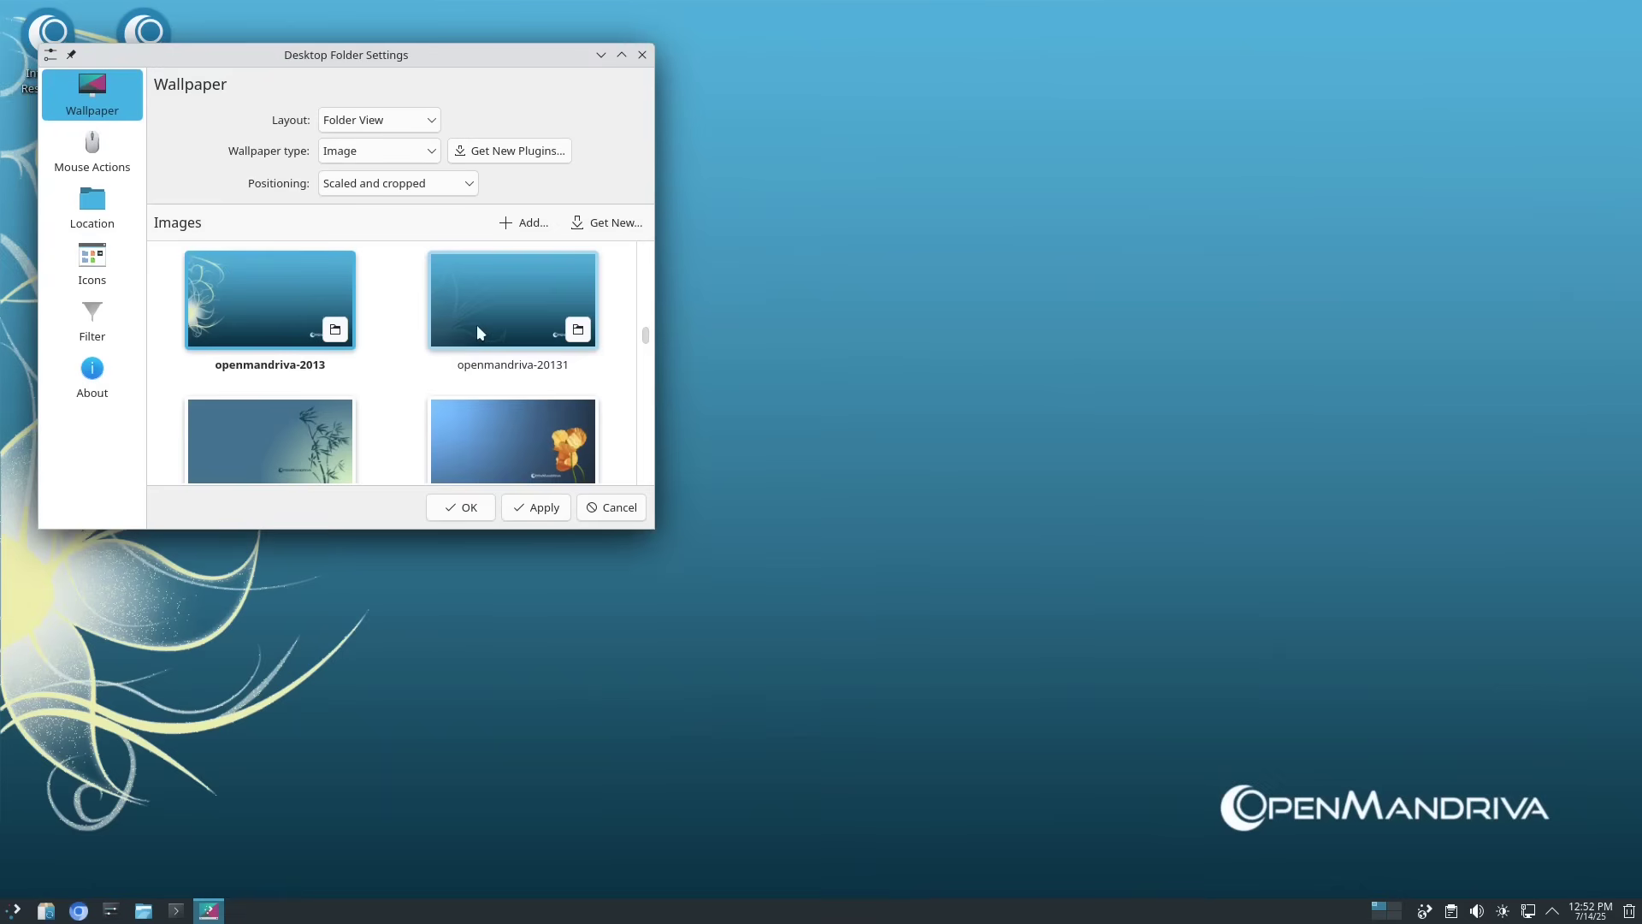
Apply the openmandriva-2019 wallpaper and nudge the settings window upward.
scroll(479, 327, "down", 10)
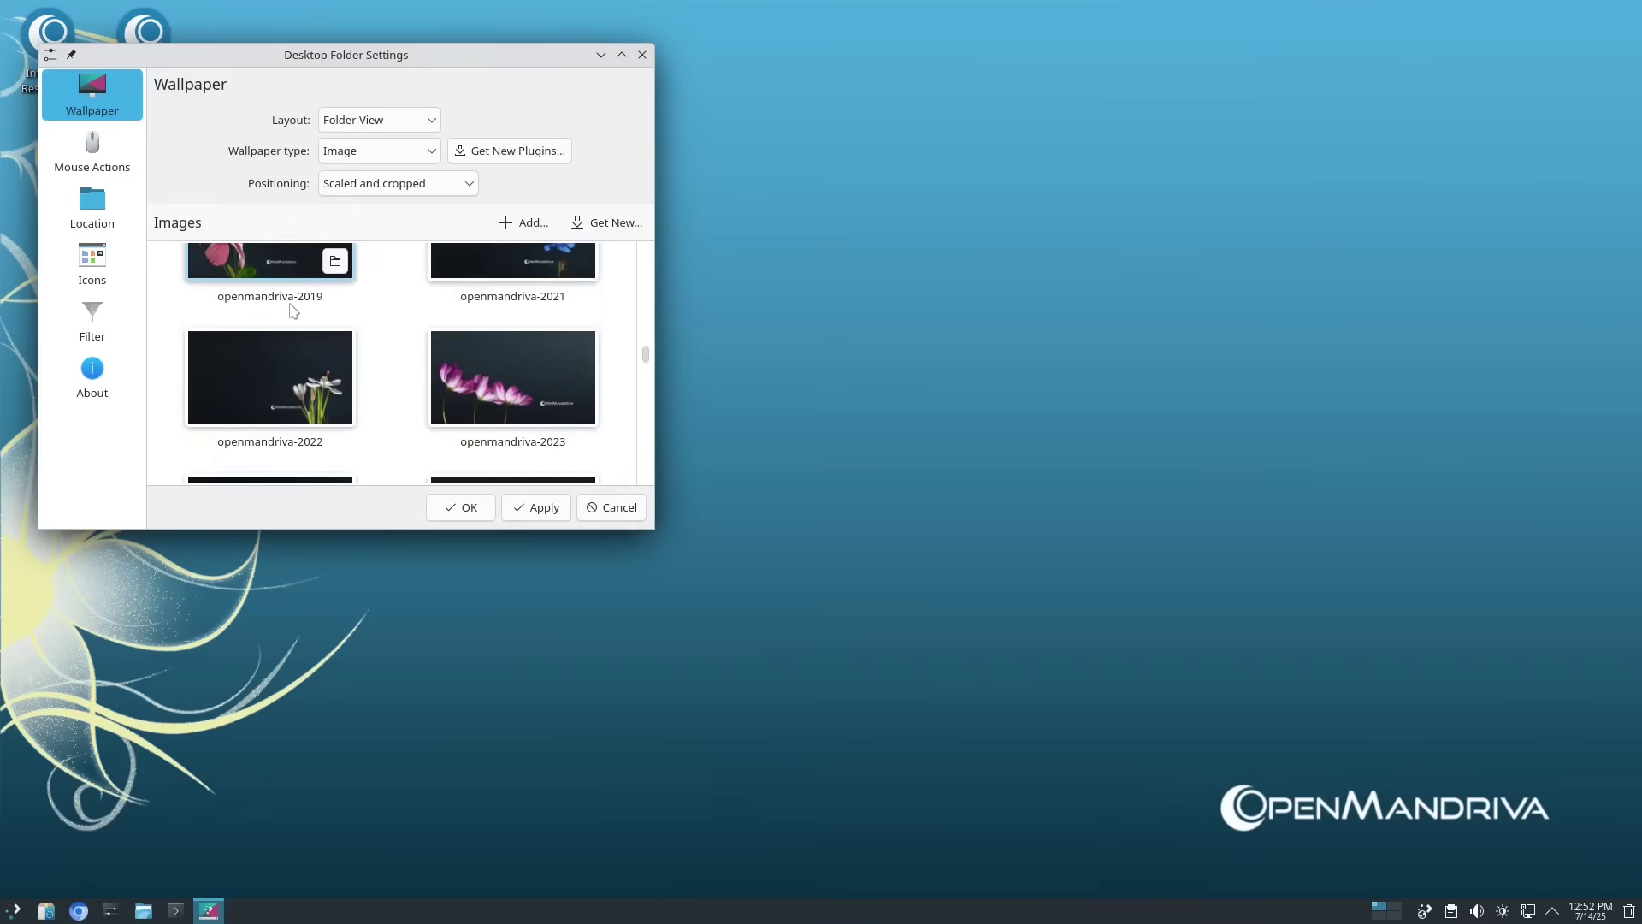
scroll(253, 291, "up", 1)
left_click(253, 291)
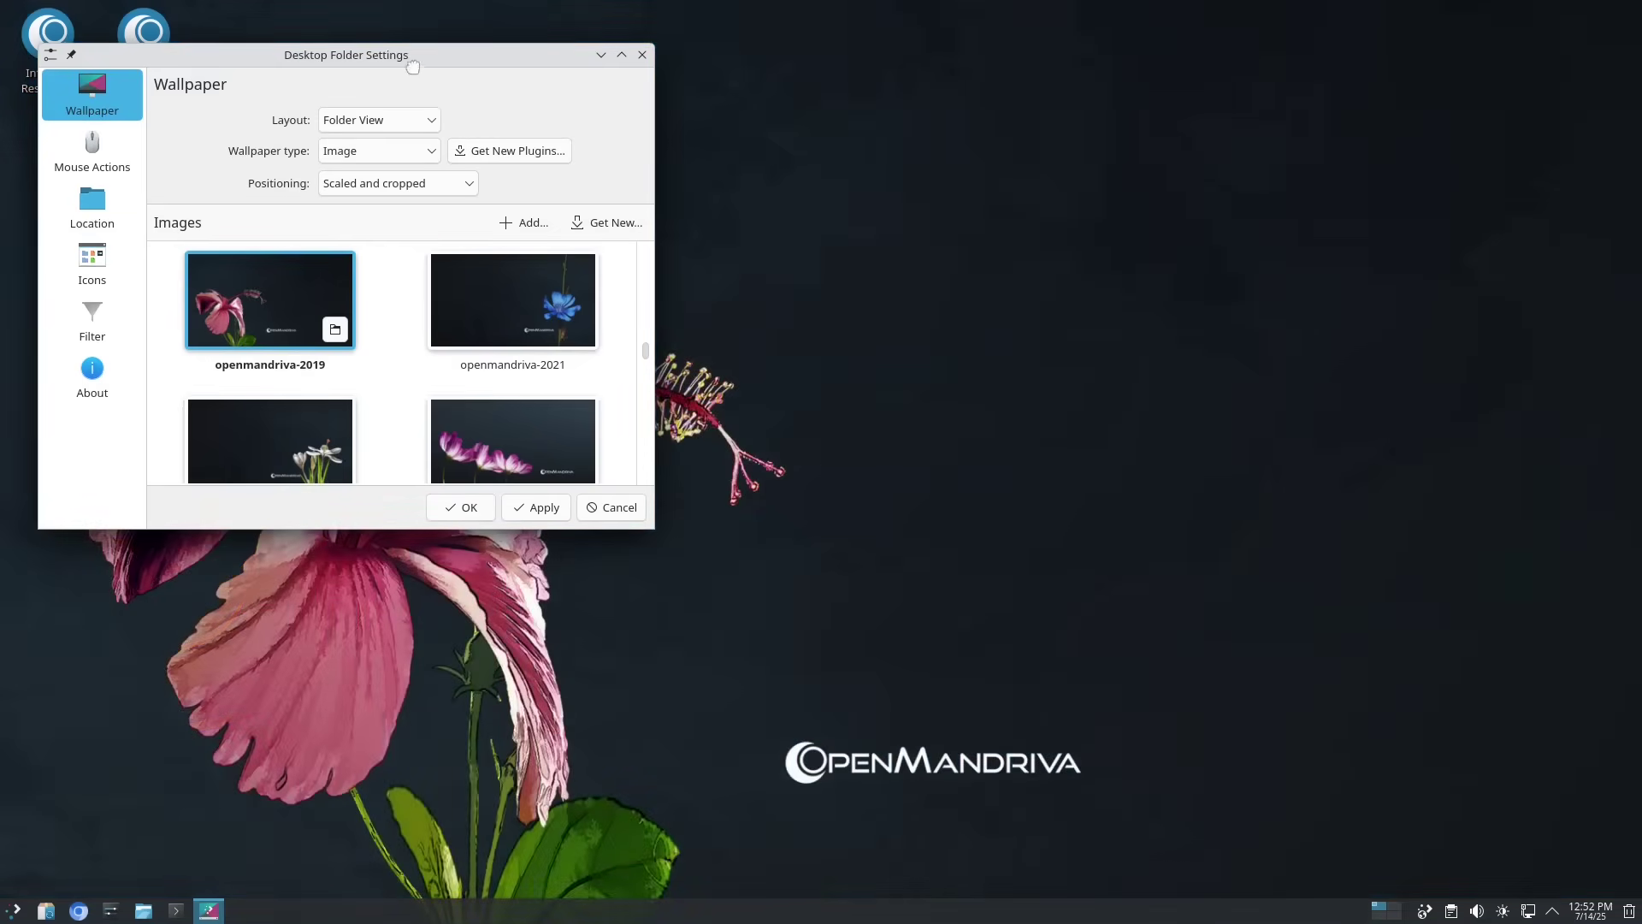
mouse_move(426, 69)
left_mouse_down()
mouse_move(1076, 128)
mouse_move(1326, 125)
mouse_move(674, 112)
mouse_move(418, 53)
left_mouse_up()
scroll(502, 398, "down", 5)
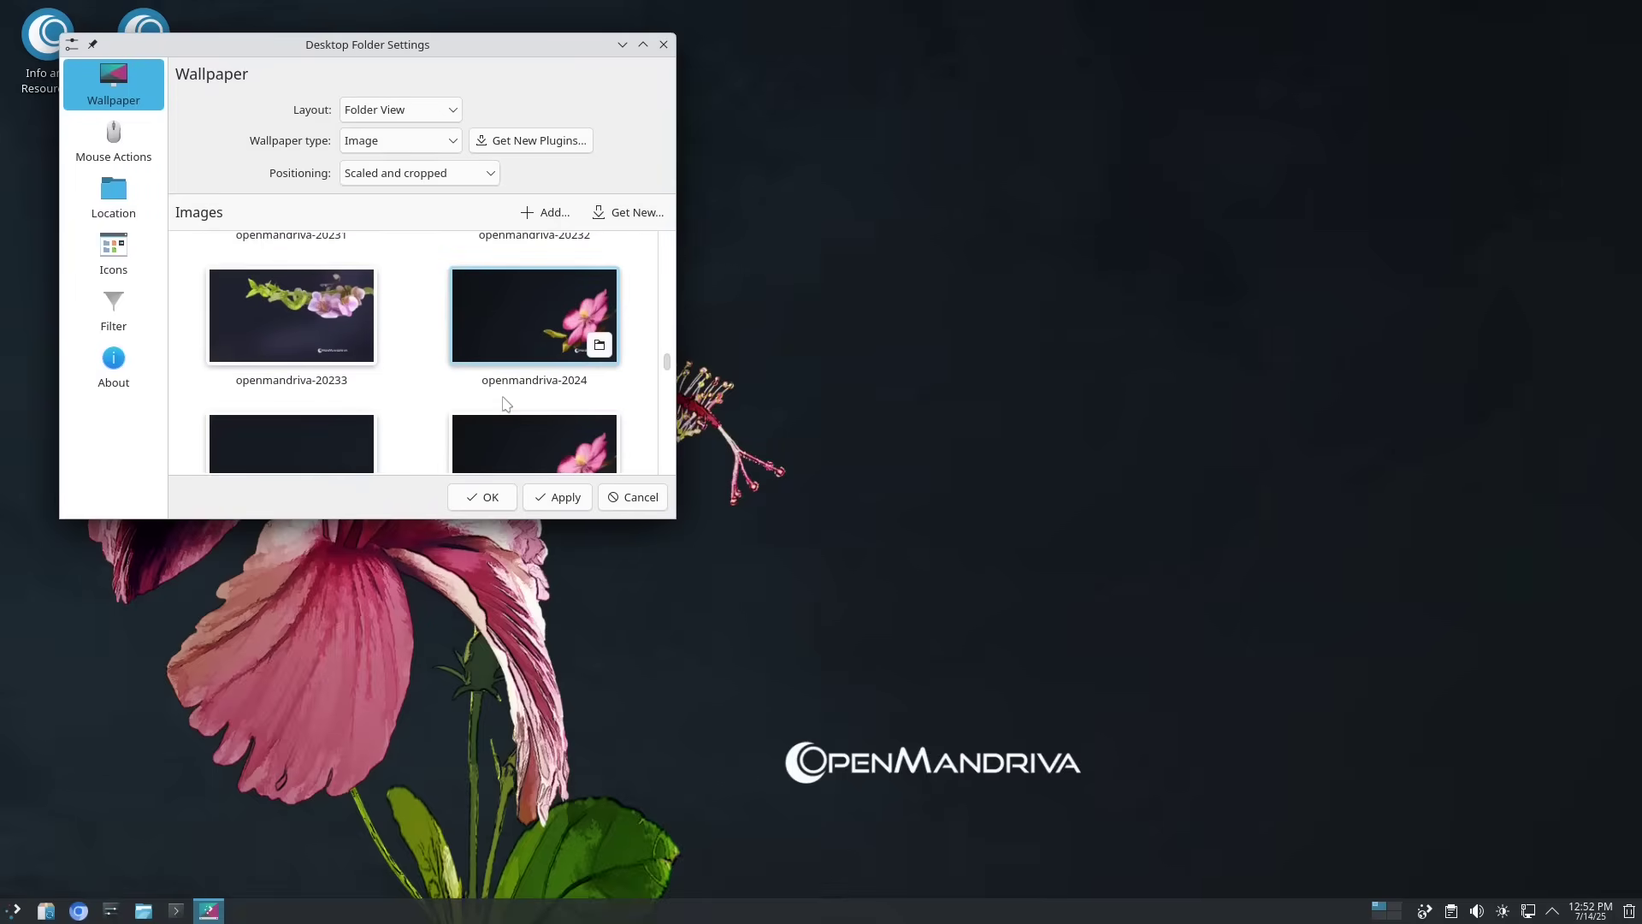
scroll(505, 404, "down", 3)
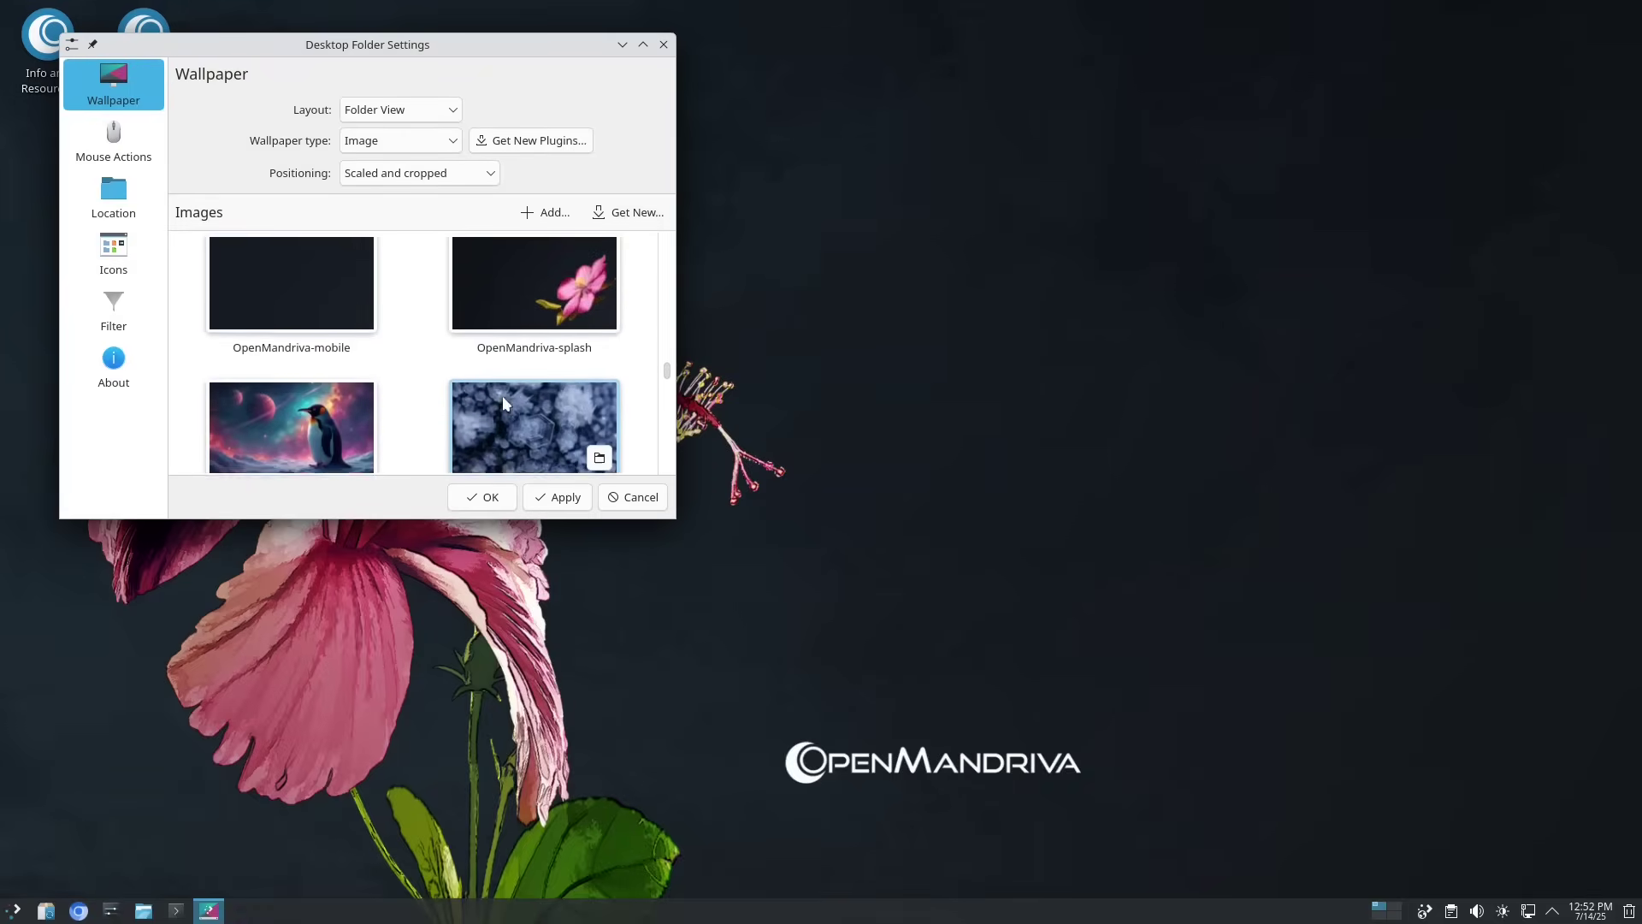
Try OpenMandriva-splash, settle on openmandriva-2024, then close settings and apply the change.
left_click(515, 312)
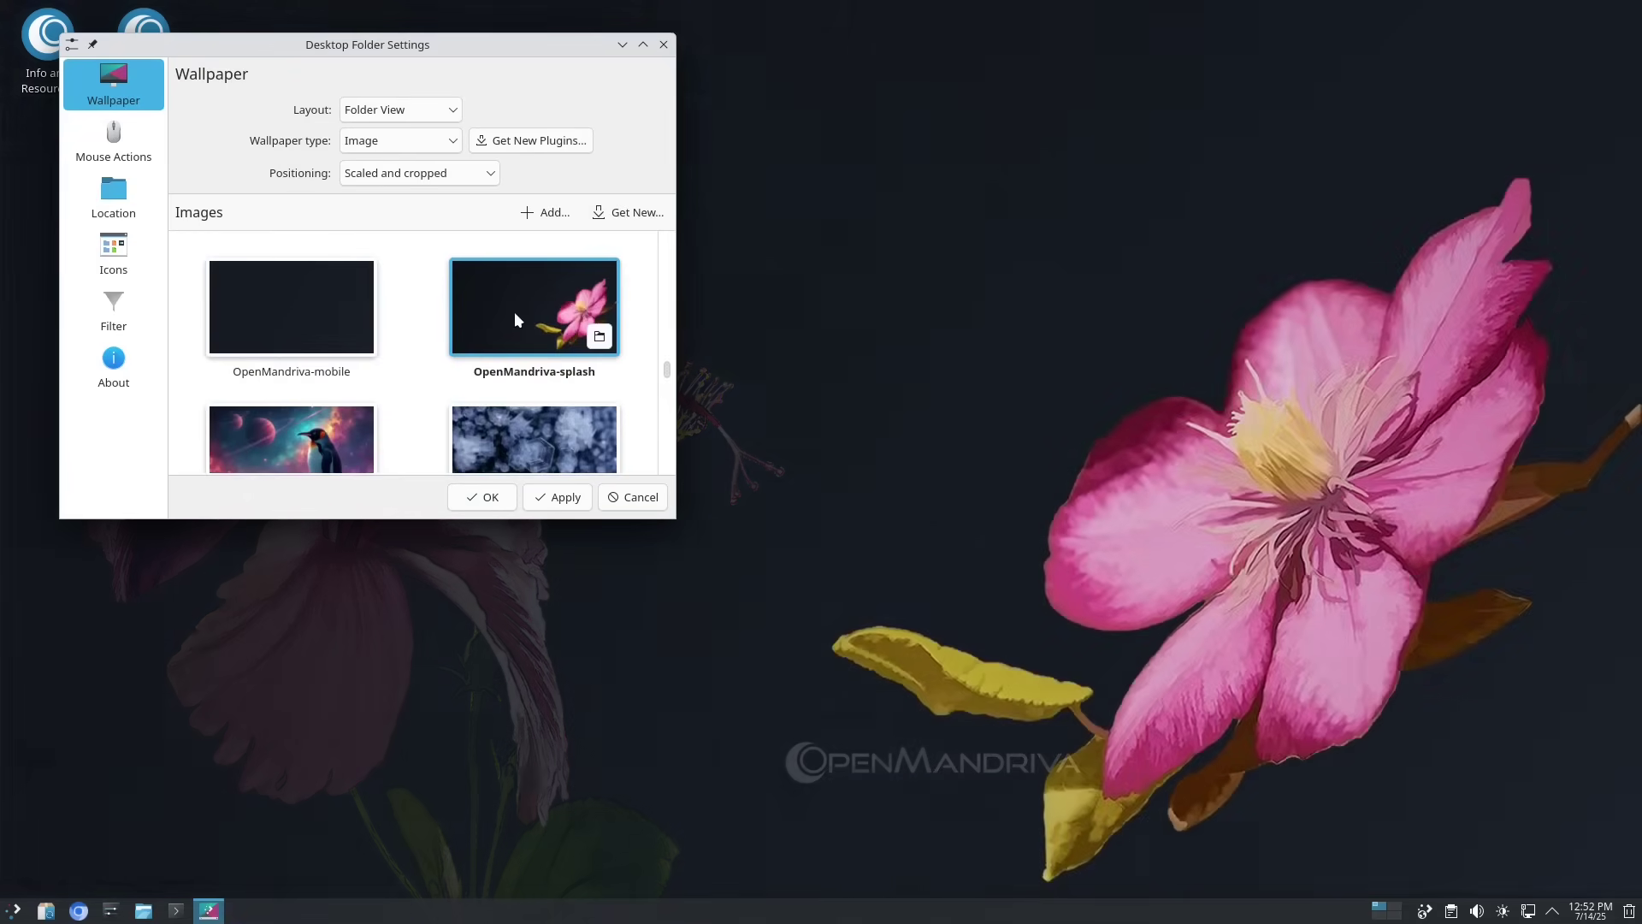
scroll(478, 326, "down", 3)
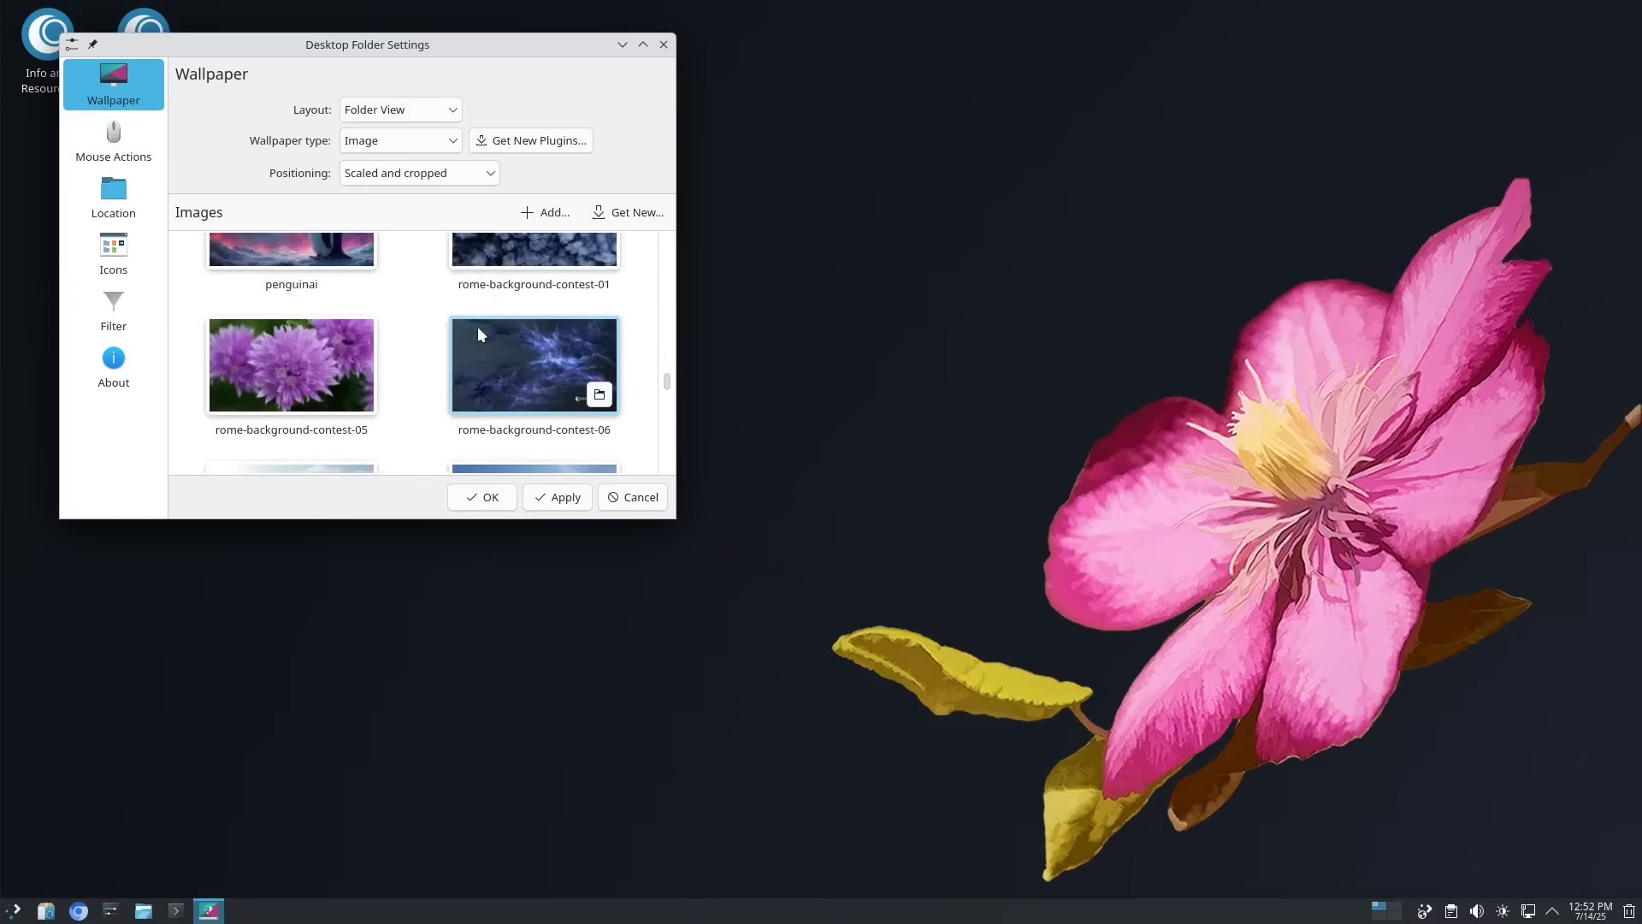
scroll(478, 334, "up", 5)
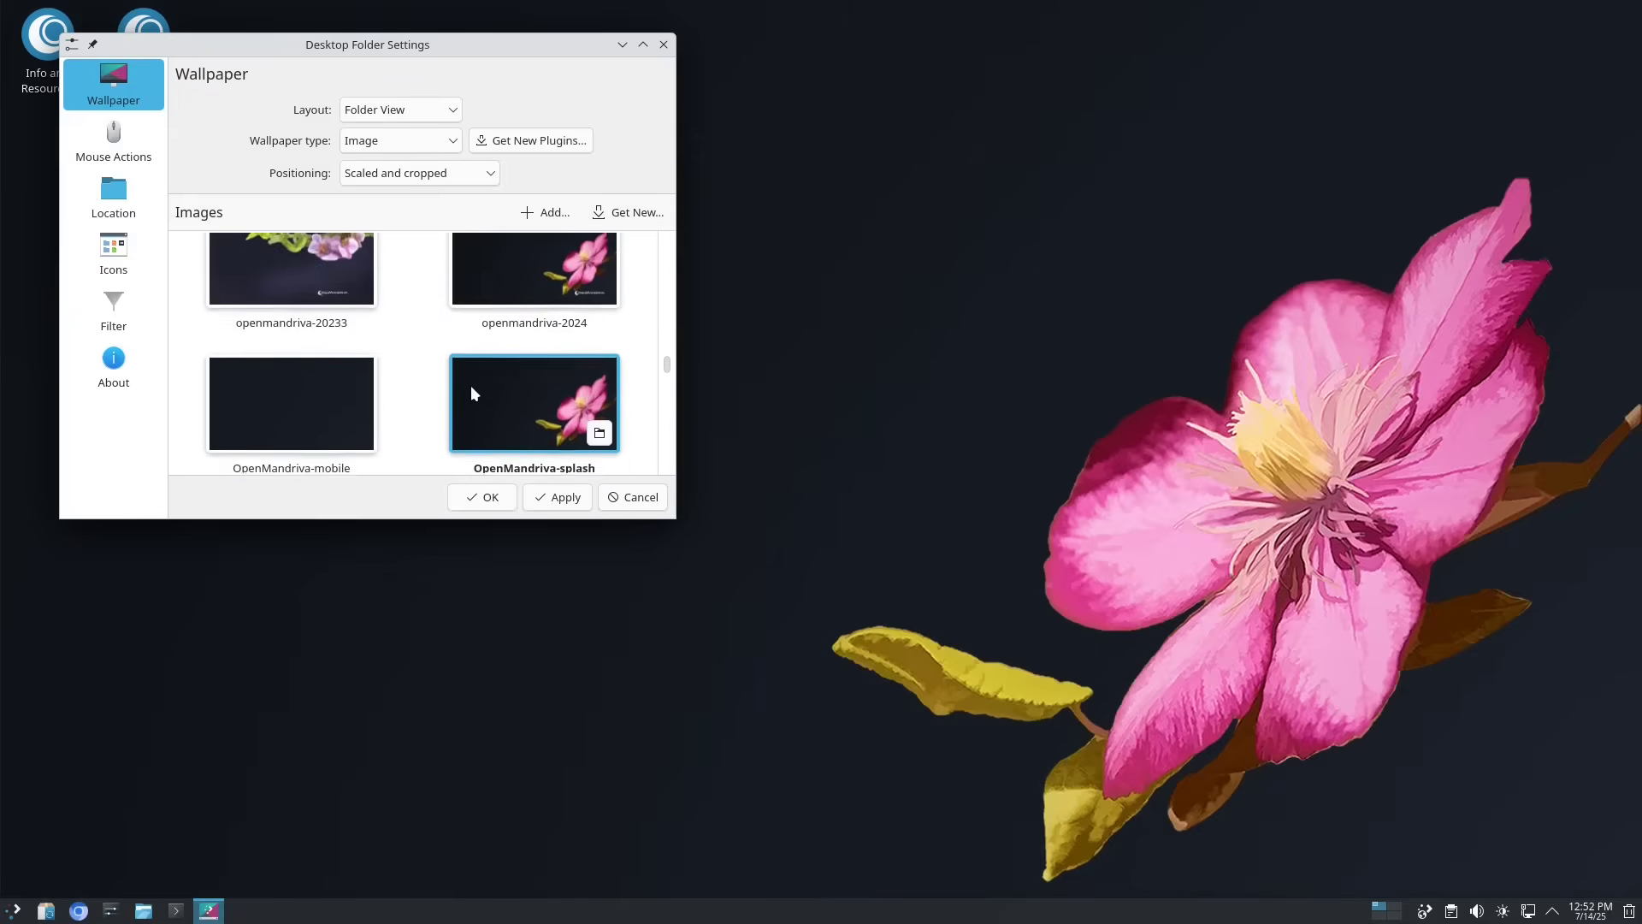
scroll(473, 394, "up", 1)
left_click(497, 316)
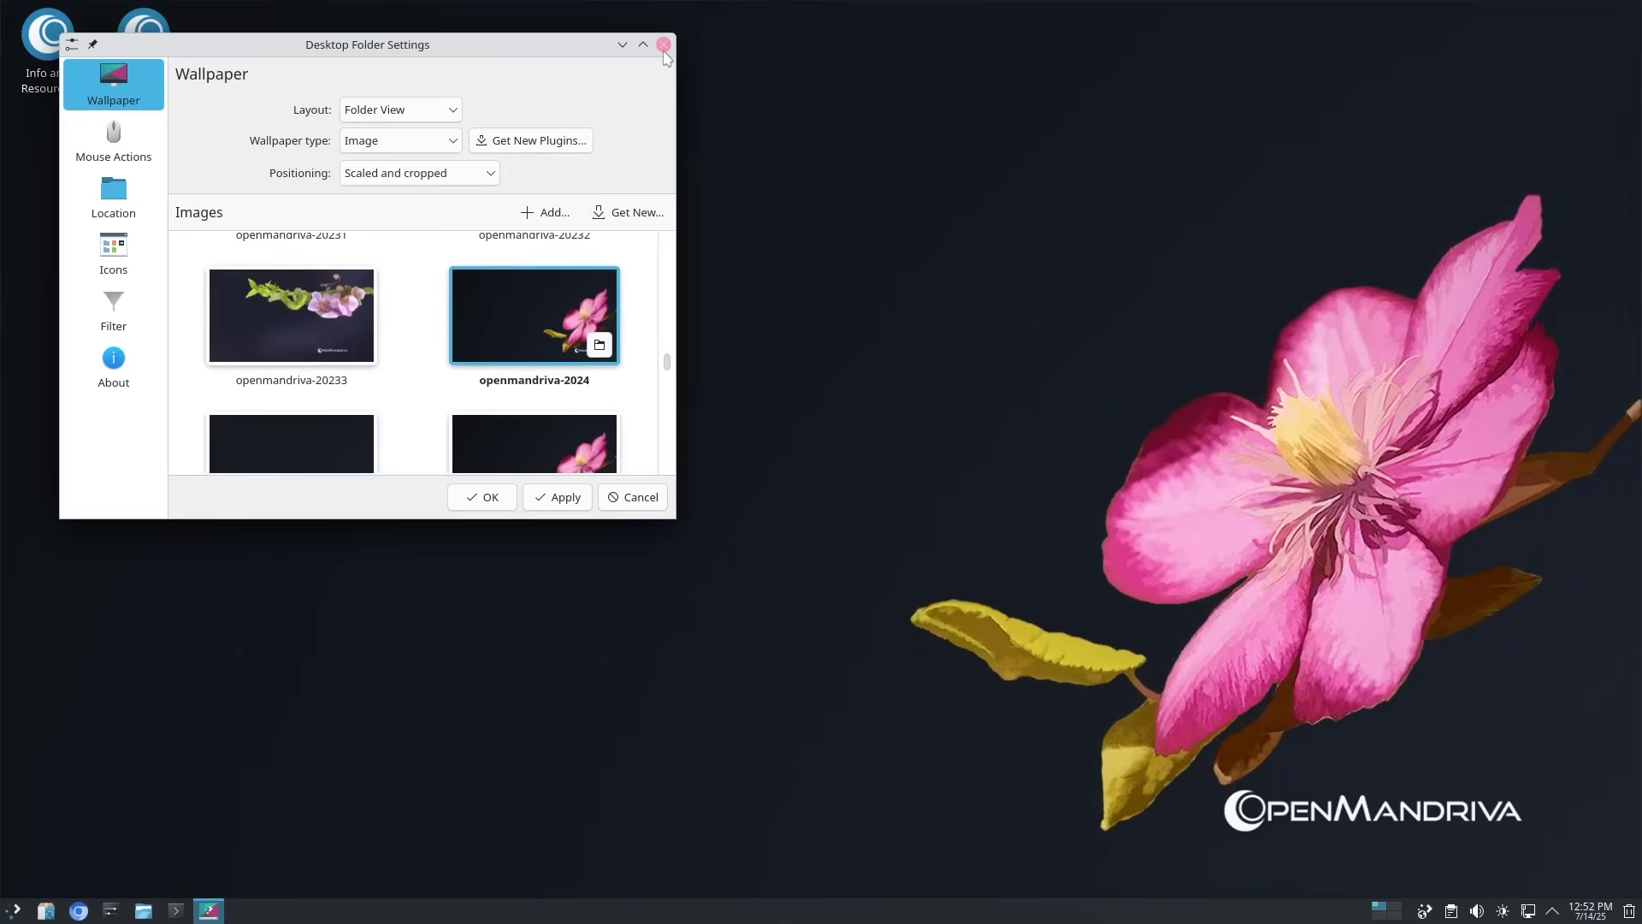
left_click(664, 47)
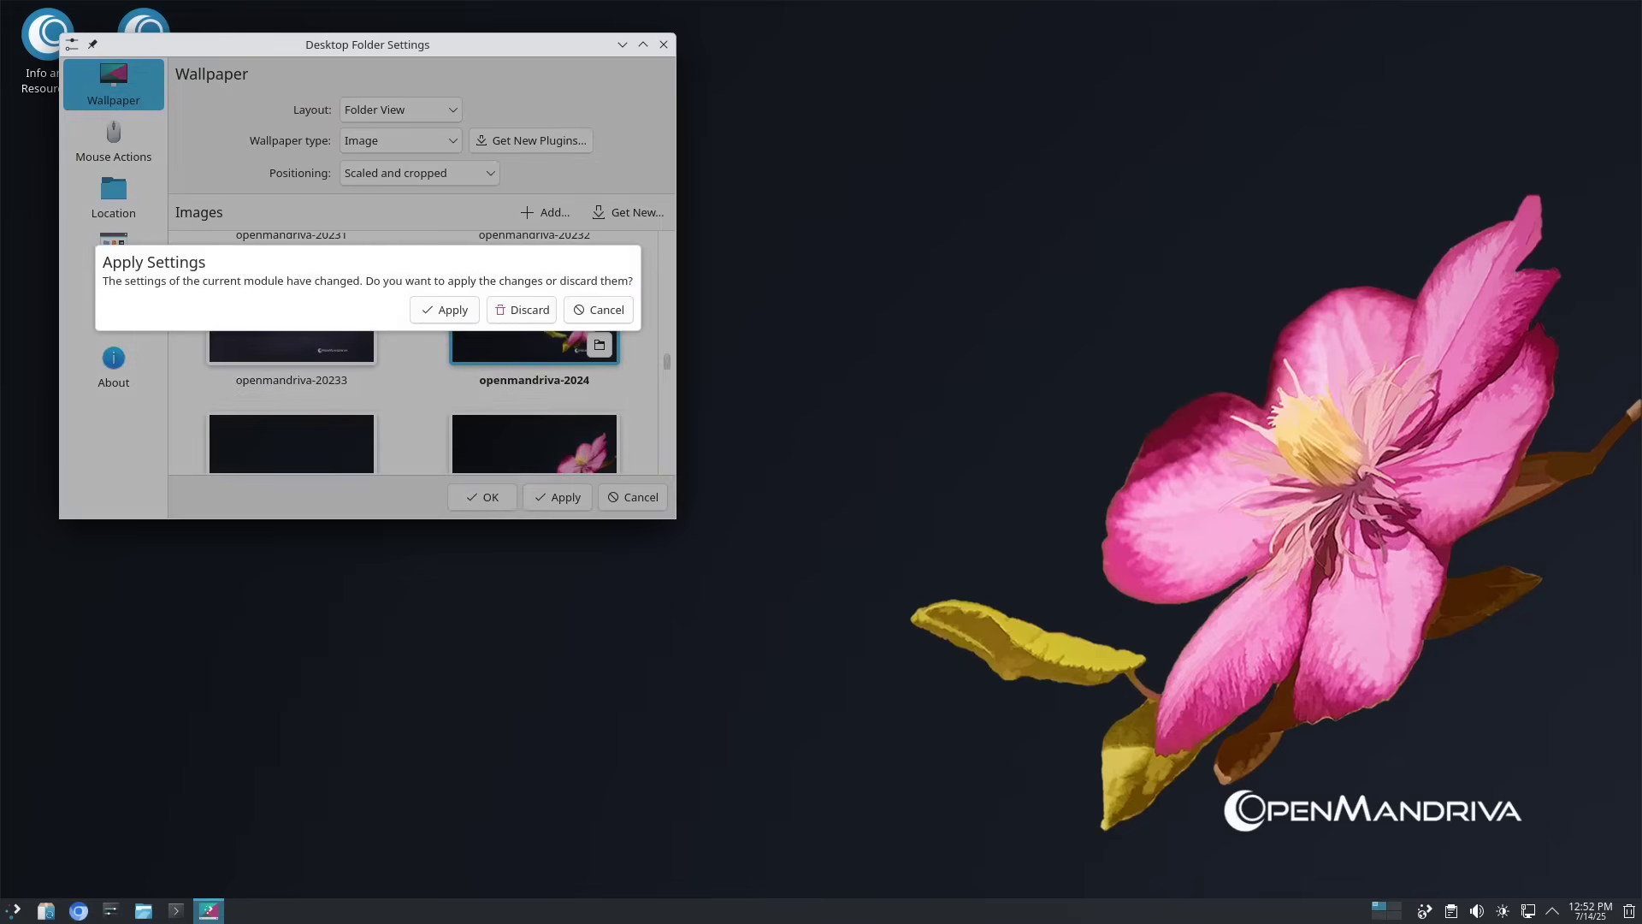
key("Return")
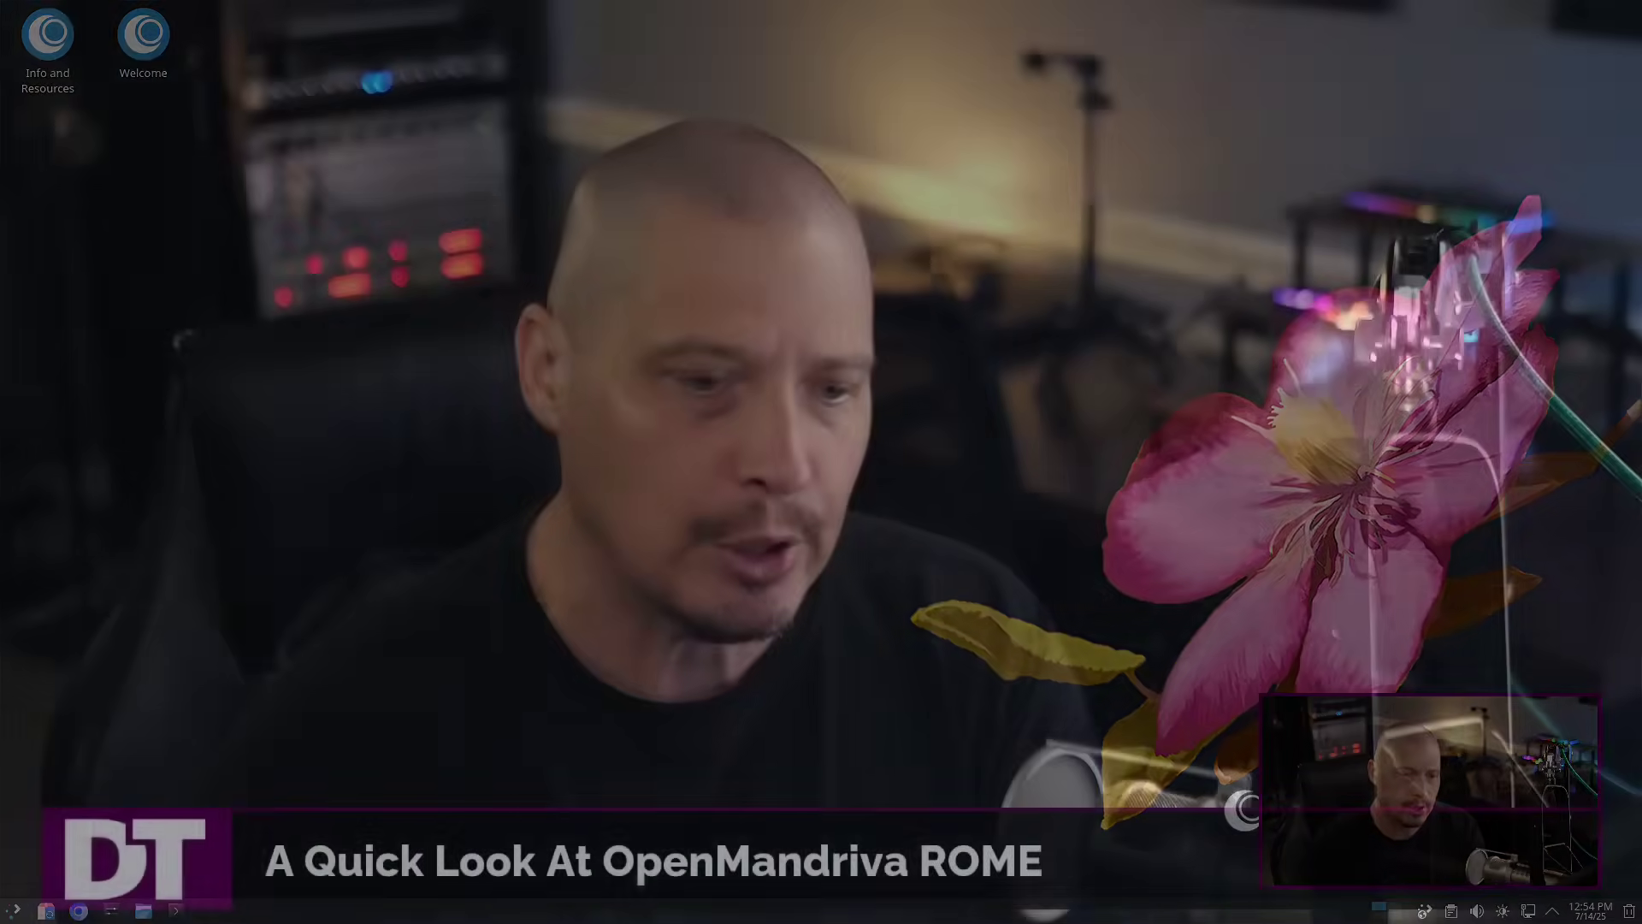